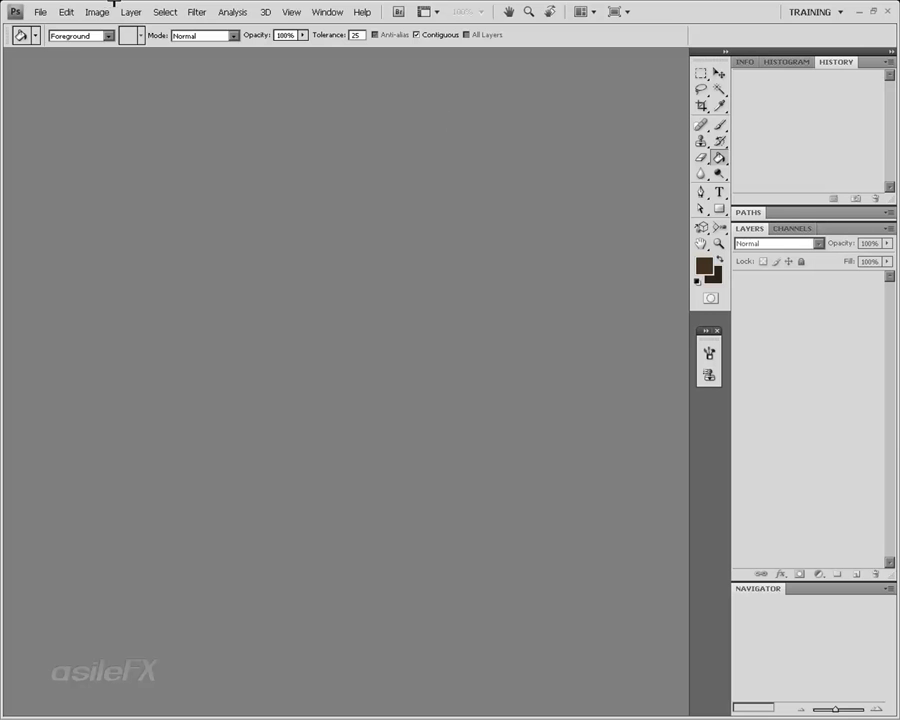
# - Set up a new document 2048 pixels wide and 2048 pixels high at a resolution of 72 pixels/inch
pyautogui.click(40, 12)
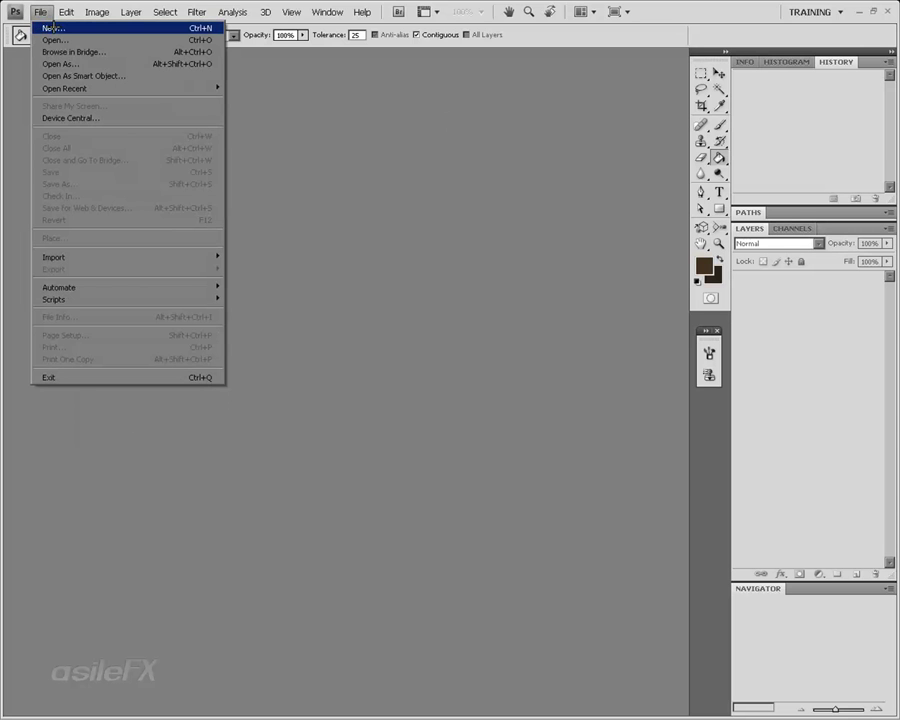
pyautogui.click(52, 27)
pyautogui.doubleClick(440, 339)
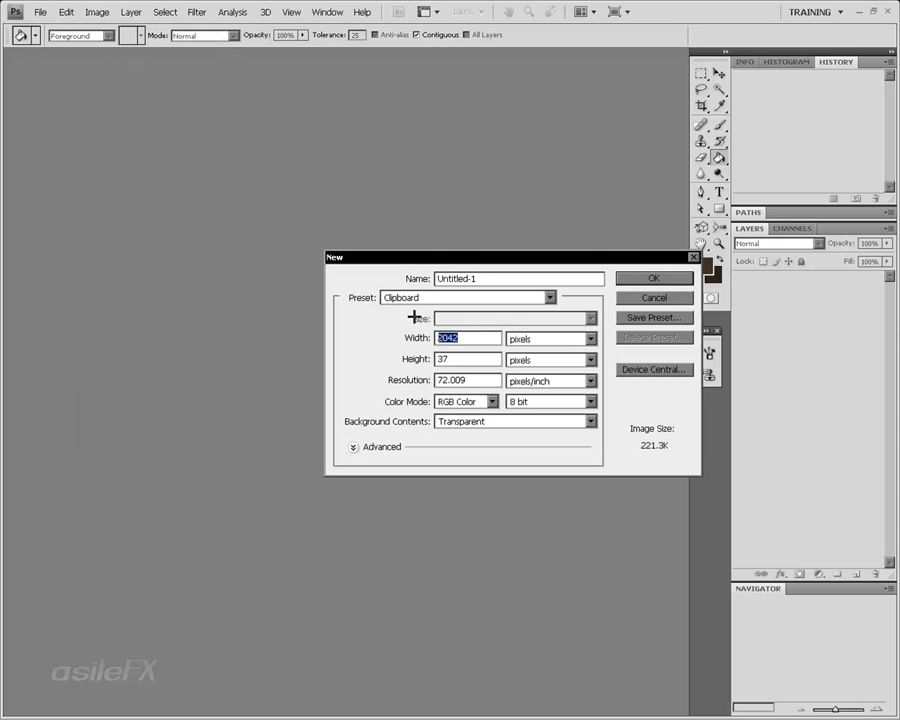
pyautogui.write('2048')
pyautogui.doubleClick(462, 358)
pyautogui.write('2048')
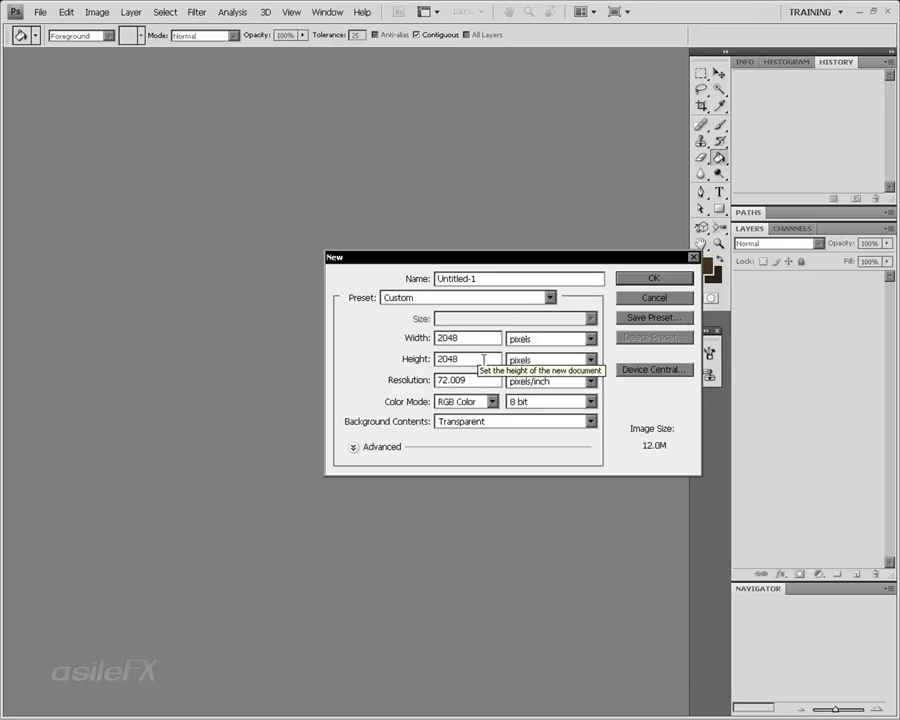
pyautogui.moveTo(479, 383); pyautogui.dragTo(394, 366)
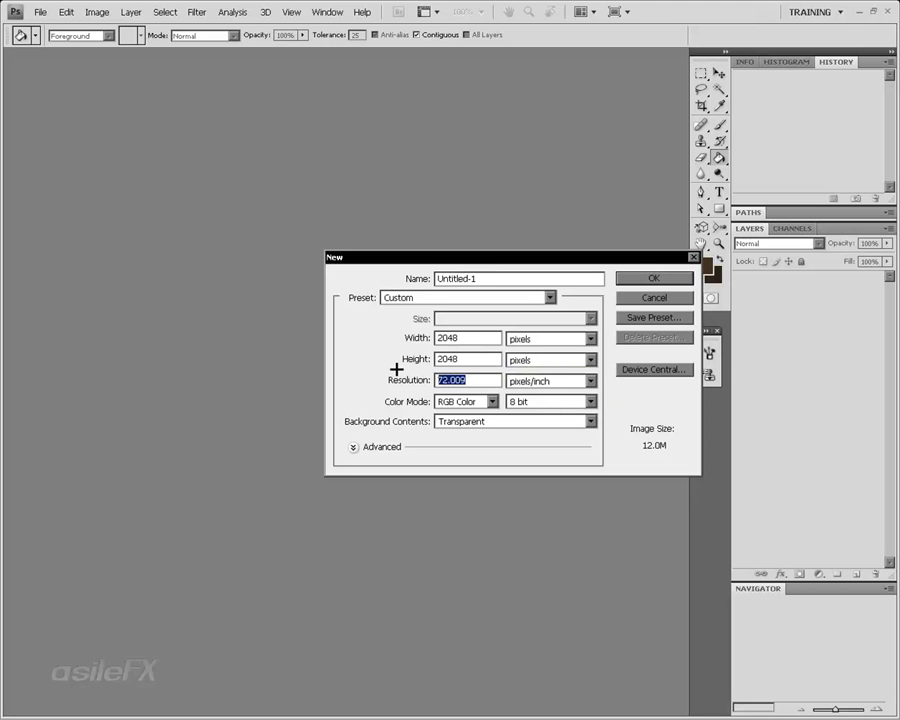
pyautogui.write('72')
# - Give the new document Transparent background contents, name it Wood_Texture and create it
pyautogui.click(509, 422)
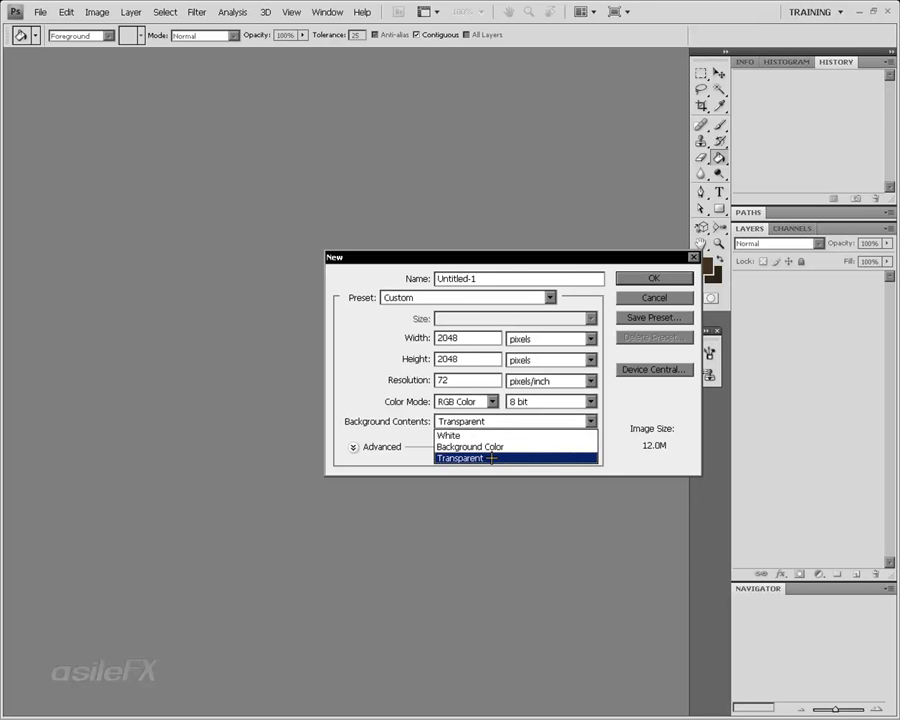
pyautogui.click(491, 457)
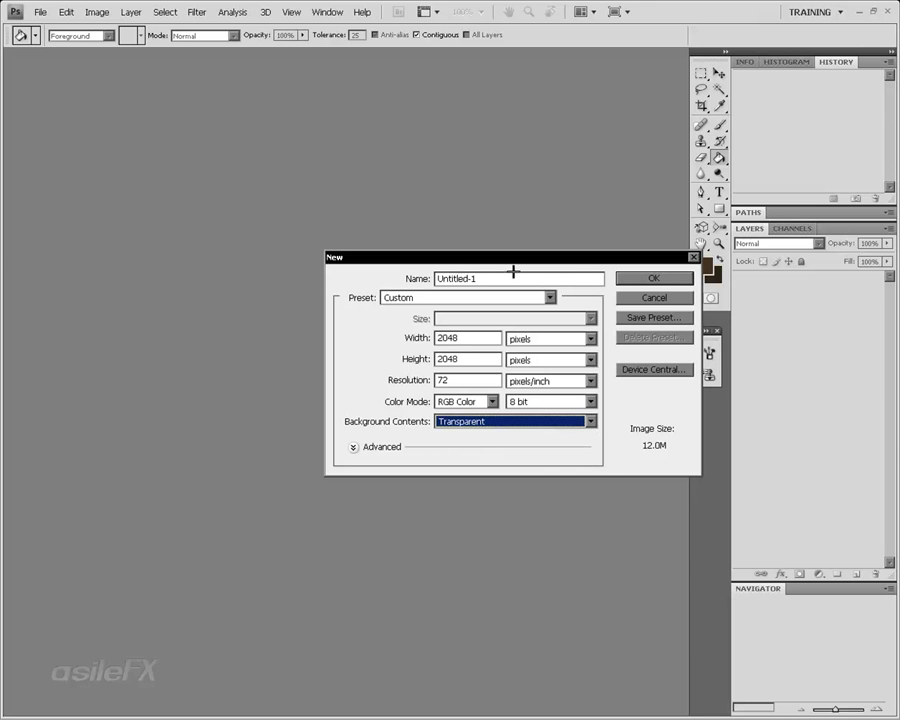
pyautogui.doubleClick(470, 279)
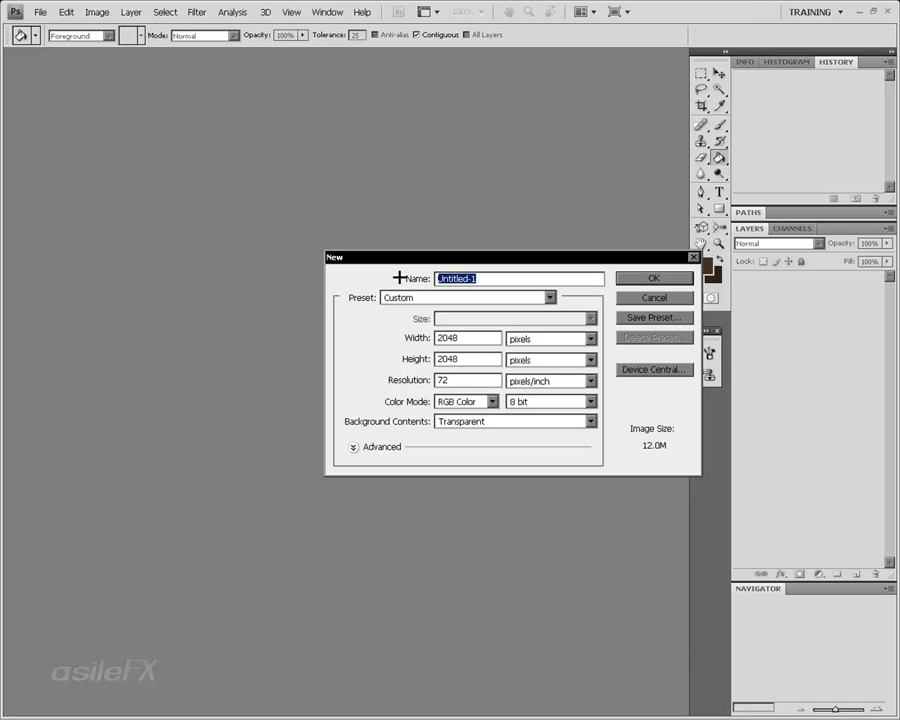
pyautogui.write('Wood_Texture')
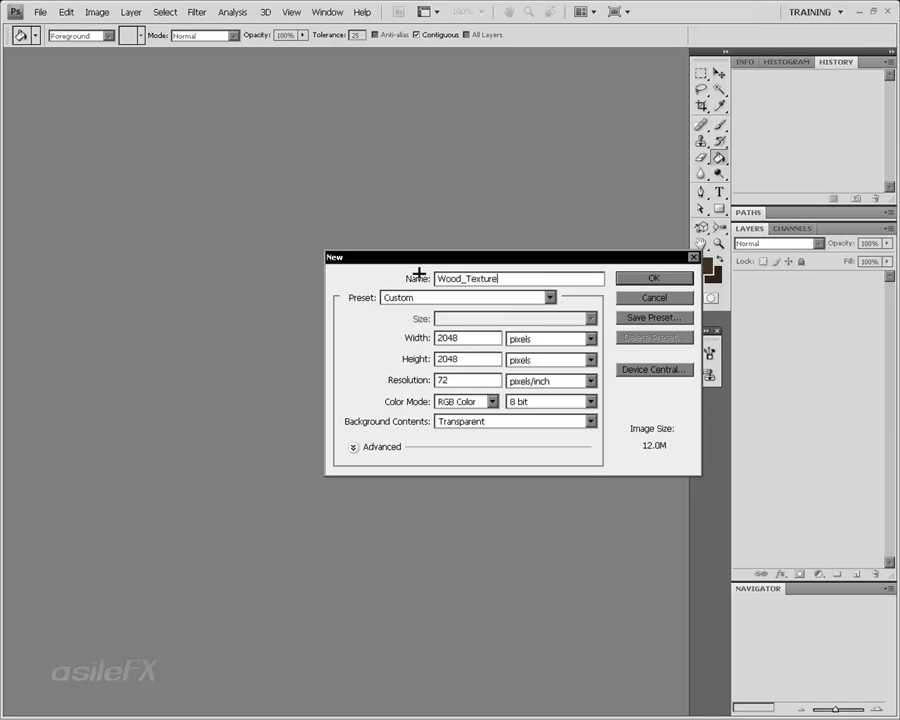
pyautogui.click(647, 278)
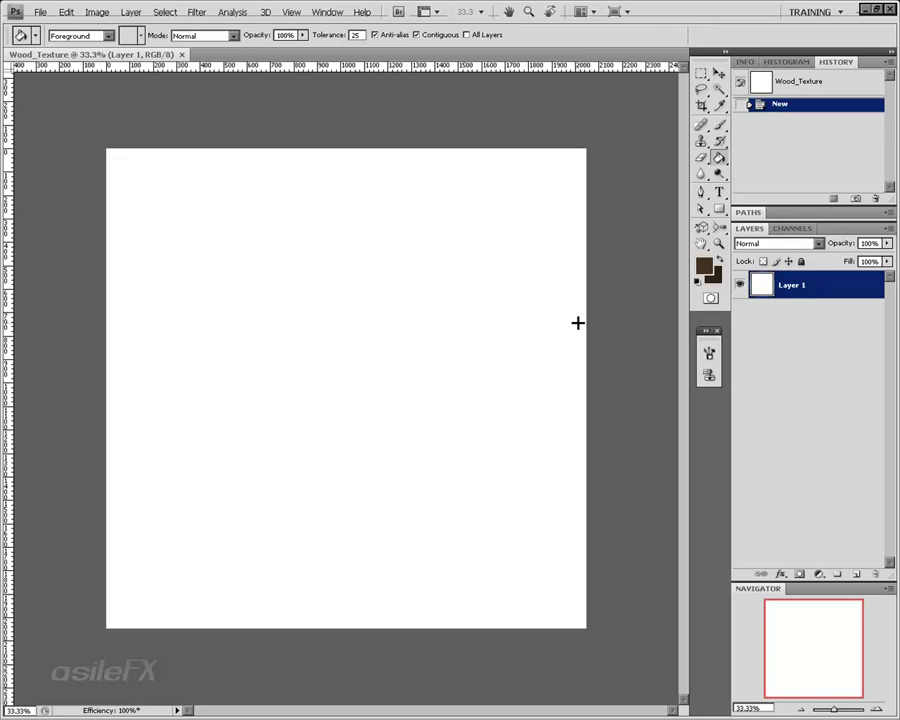
# - Try the Large transparency grid size in the Transparency & Gamut preferences and set it back to None
pyautogui.click(66, 12)
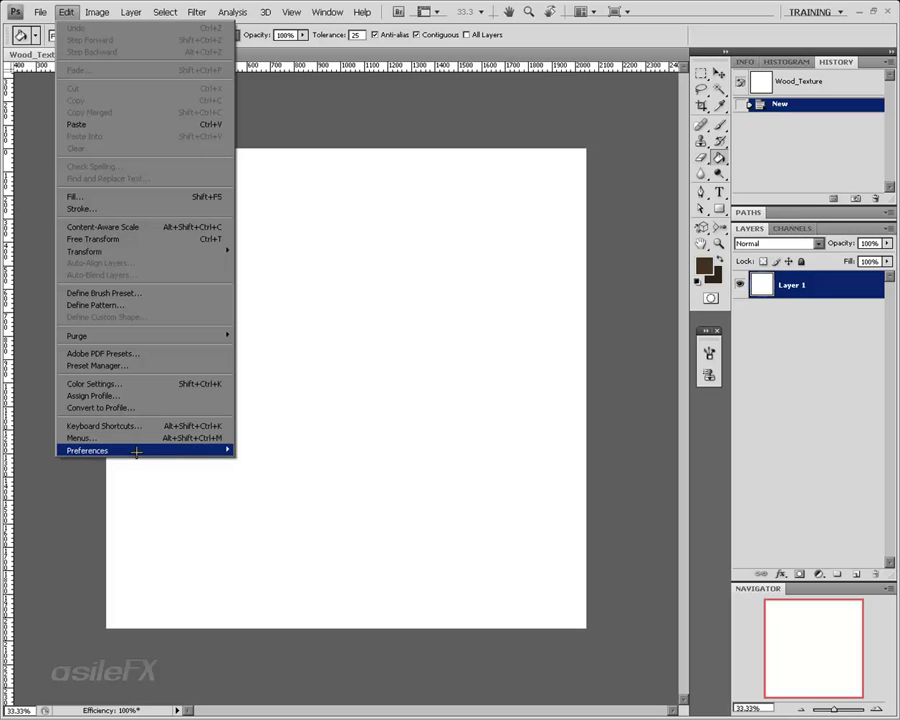
pyautogui.moveTo(133, 450)
pyautogui.click(280, 452)
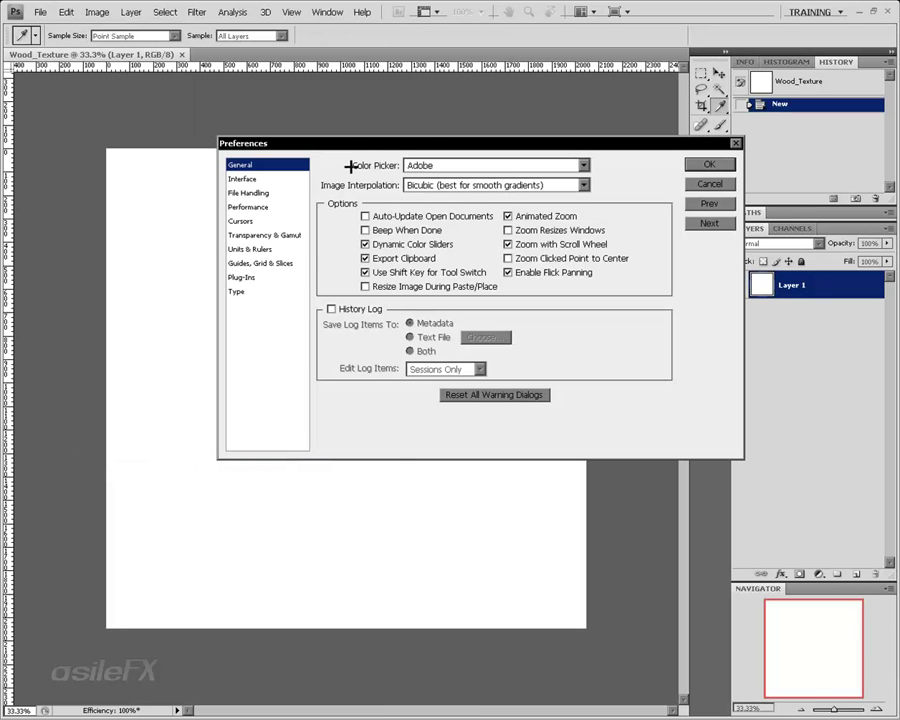
pyautogui.click(268, 236)
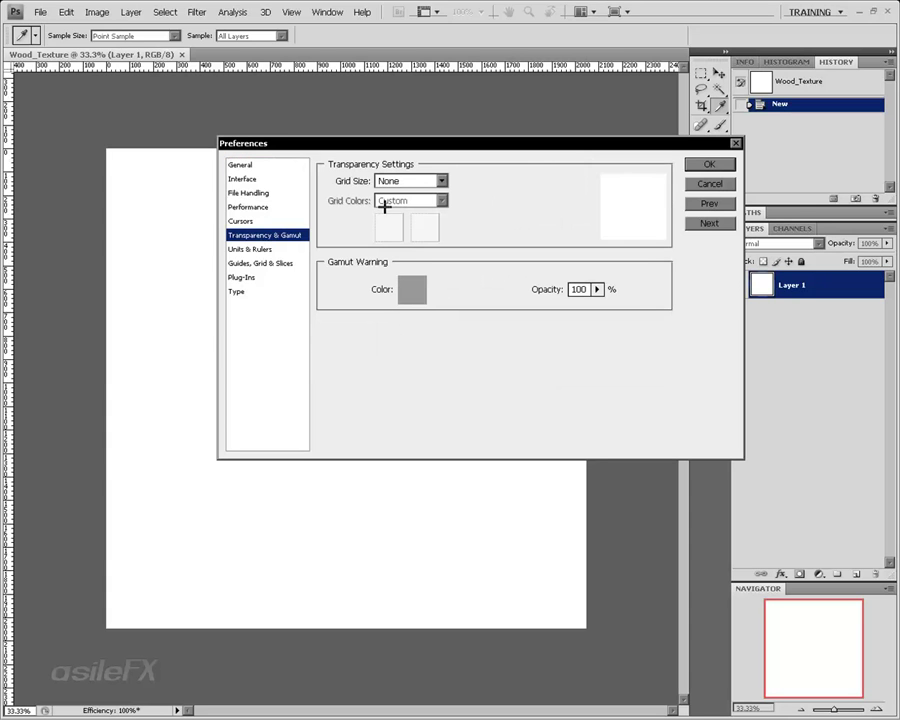
pyautogui.click(428, 181)
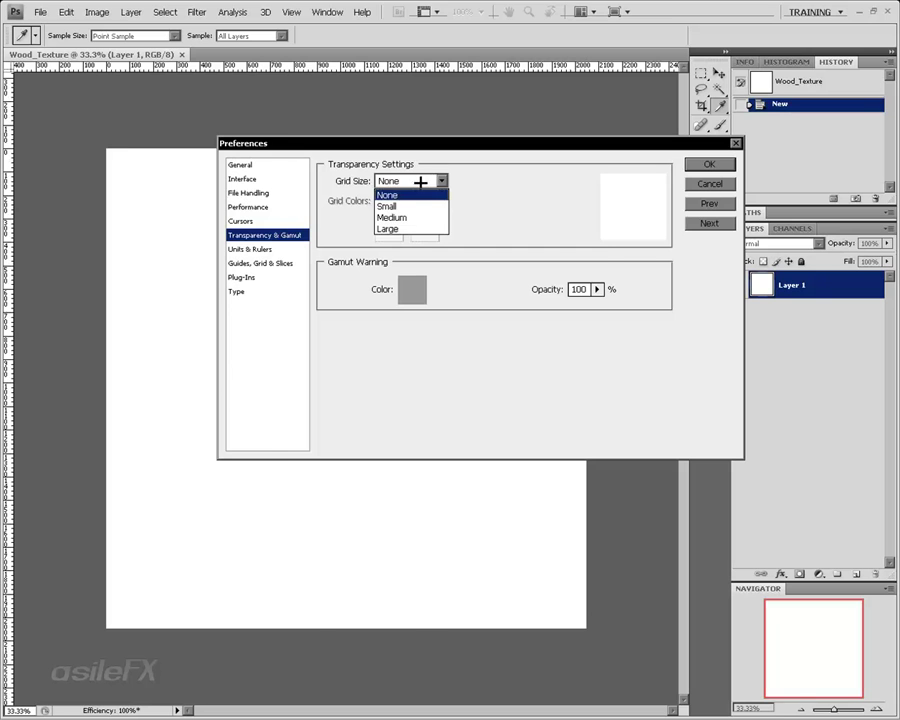
pyautogui.click(422, 228)
pyautogui.click(424, 181)
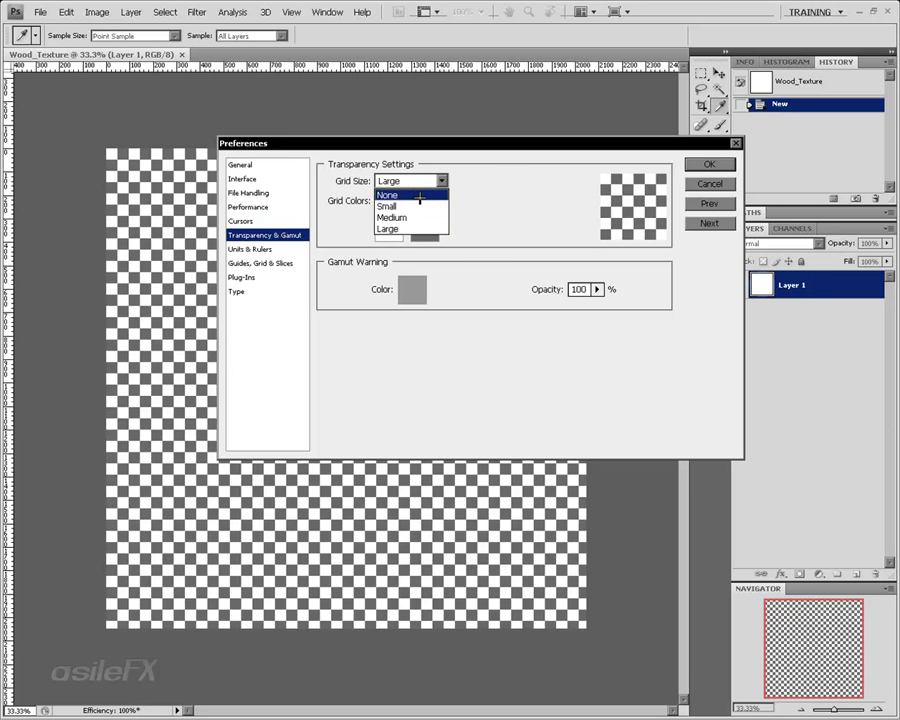
pyautogui.click(418, 195)
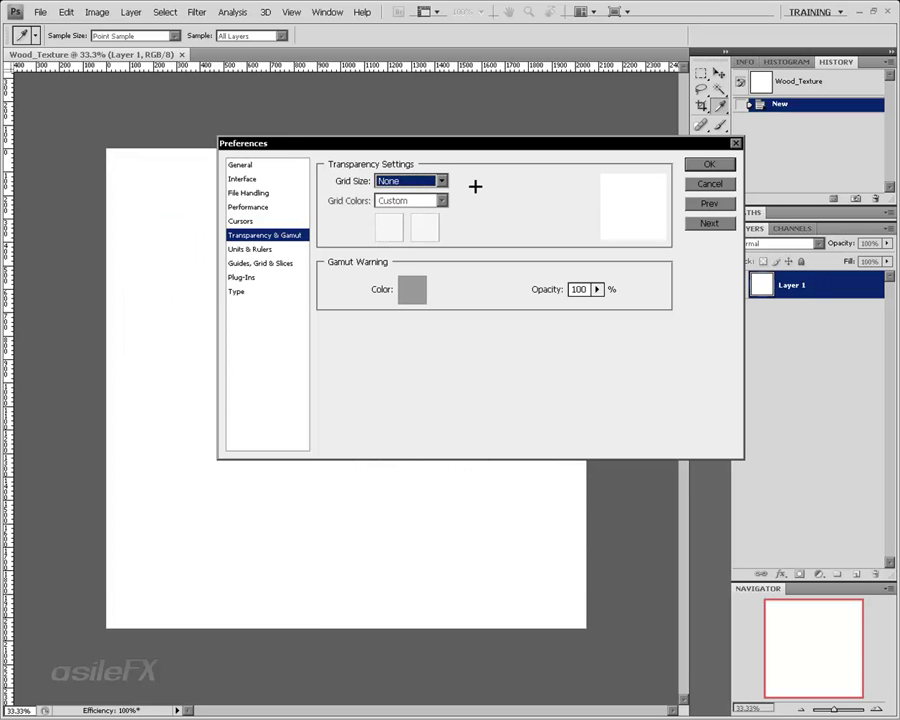
# - Preview the Small and Medium transparency grids and accept the preferences with Grid Size set to None
pyautogui.click(425, 181)
pyautogui.click(403, 202)
pyautogui.click(412, 181)
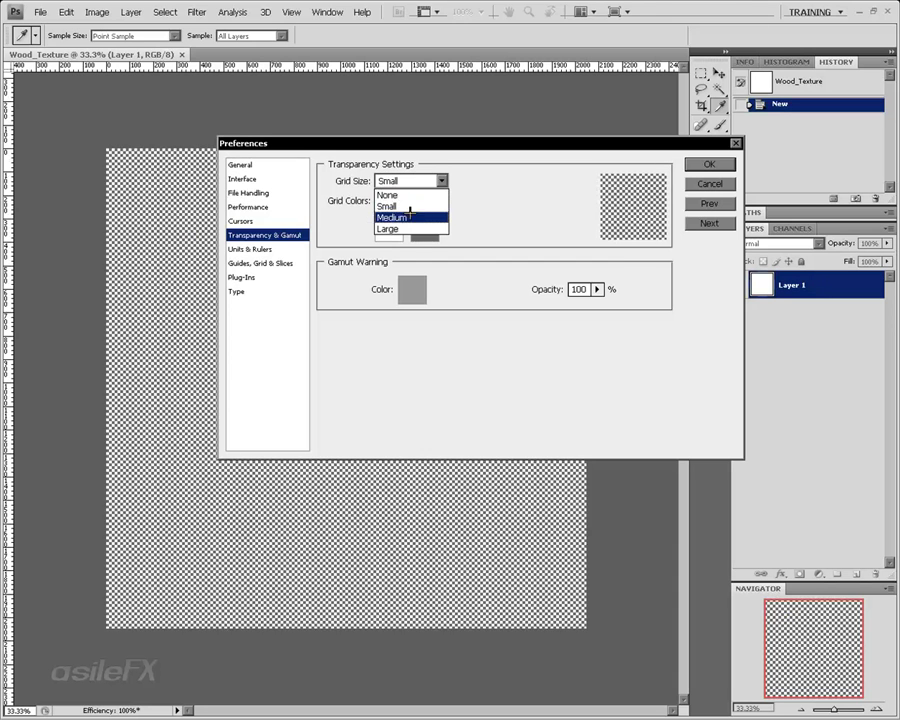
pyautogui.click(412, 215)
pyautogui.click(422, 181)
pyautogui.click(420, 195)
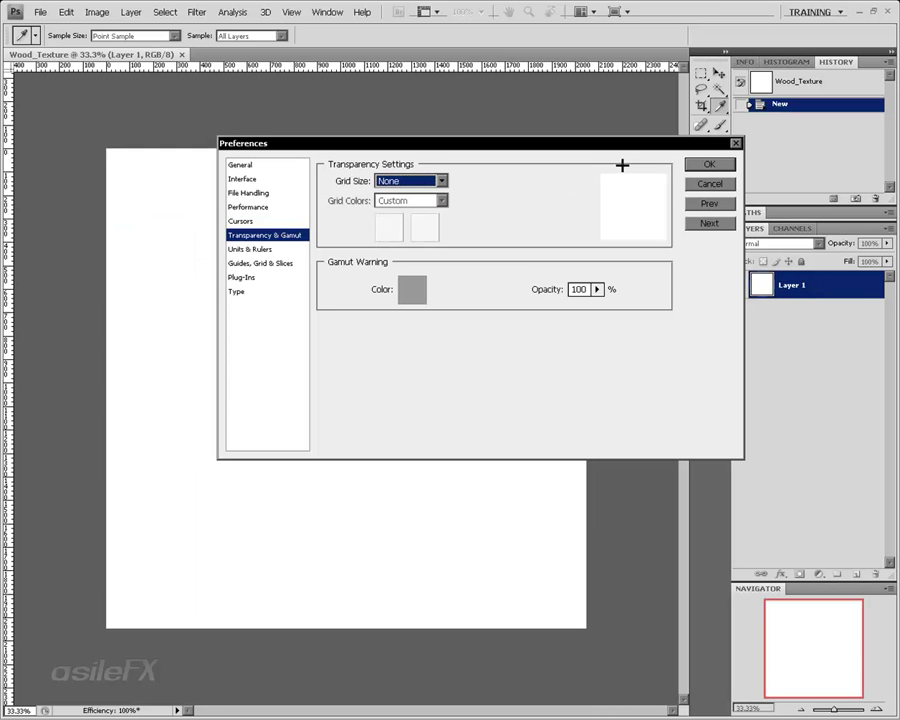
pyautogui.click(709, 163)
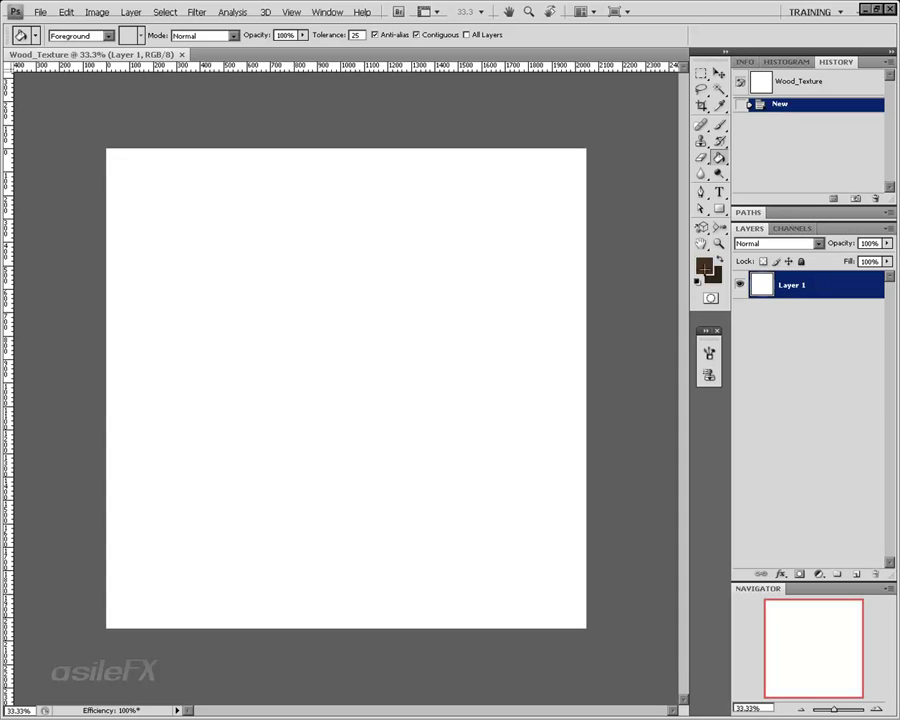
# - Check the RGB values of the foreground and background colours in the colour picker
pyautogui.click(705, 266)
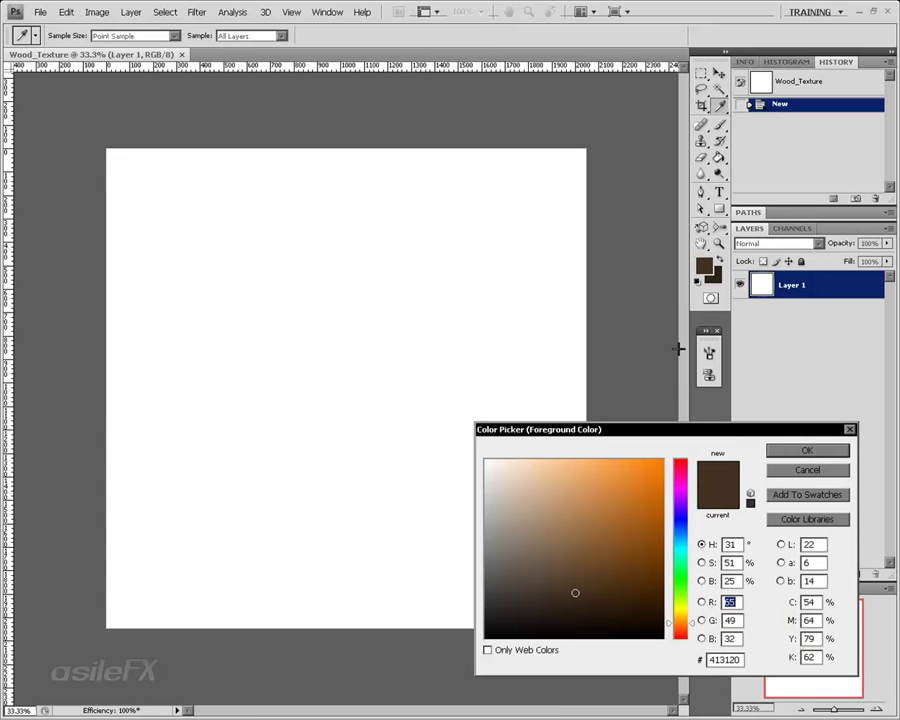
pyautogui.moveTo(690, 428); pyautogui.dragTo(556, 266)
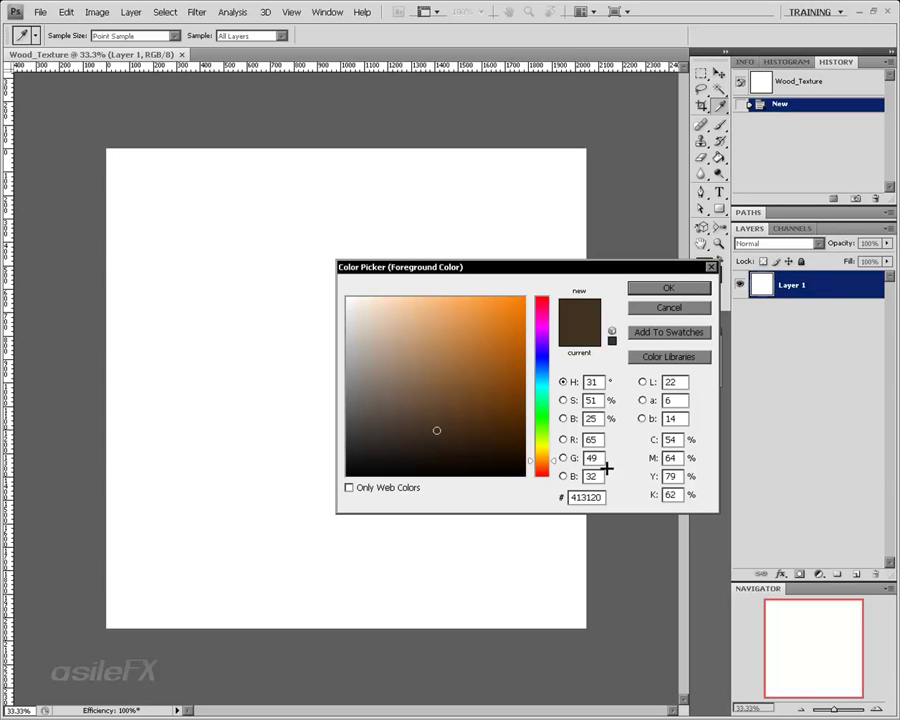
pyautogui.click(668, 289)
pyautogui.press('g')
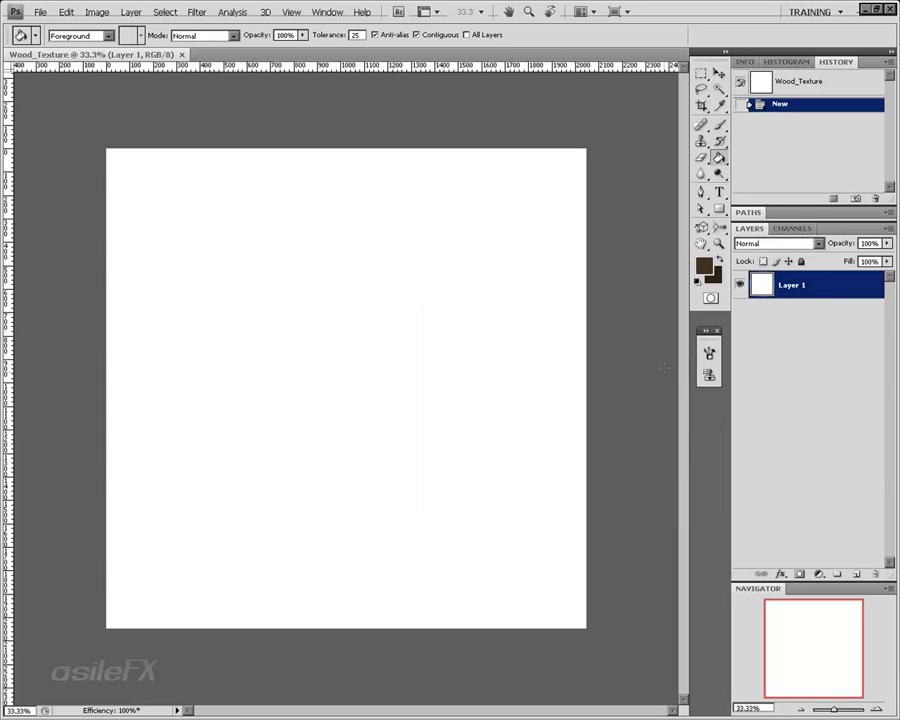
pyautogui.click(719, 261)
pyautogui.click(705, 266)
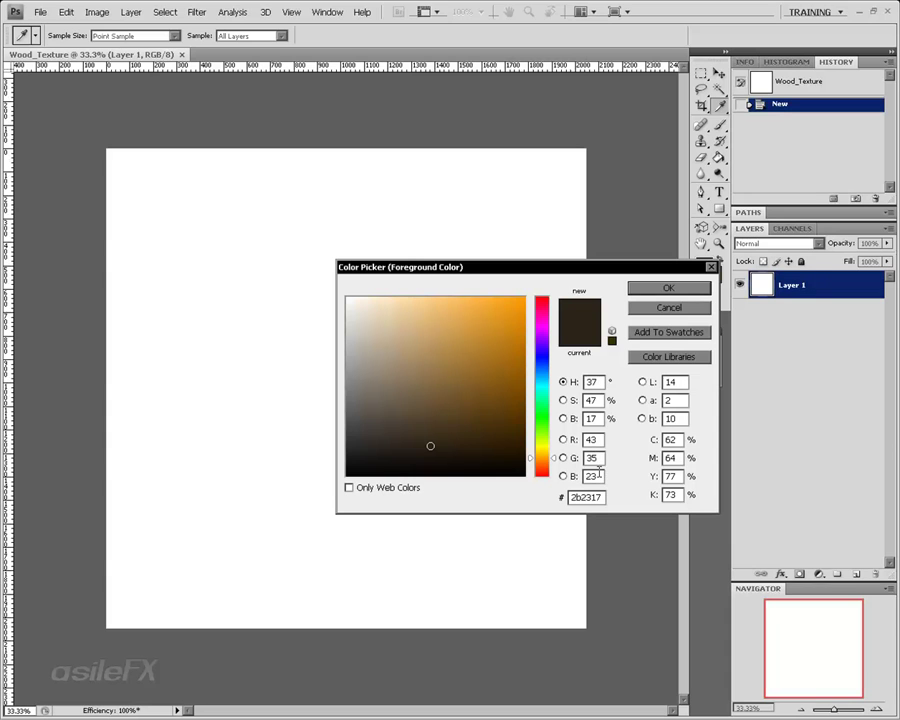
pyautogui.click(680, 310)
pyautogui.press('g')
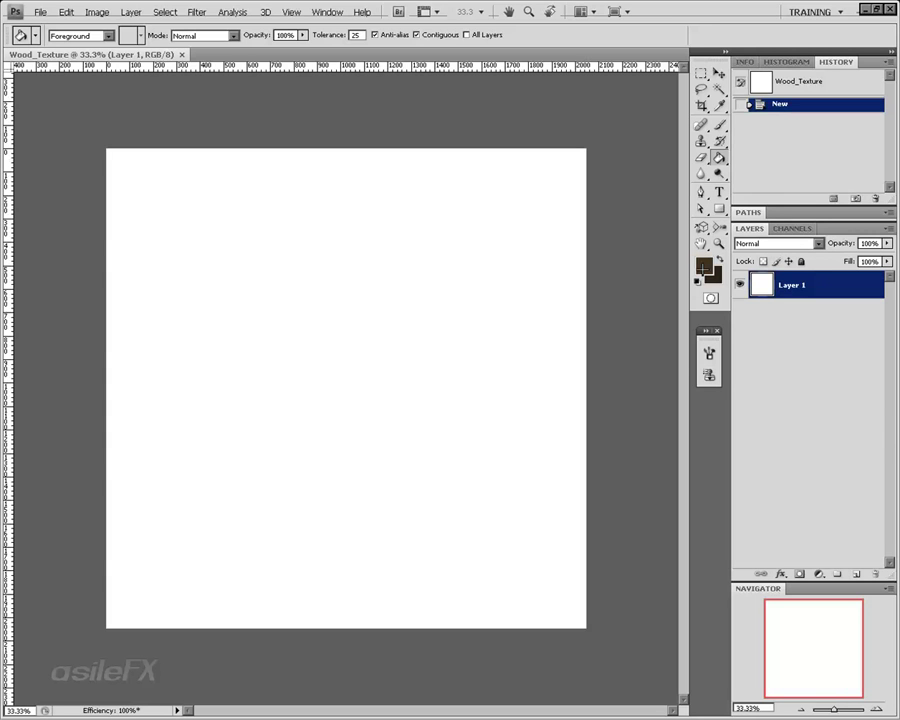
# - Draw a dark brown rectangle about 130 px high across the canvas's full width near mid-height, and rasterize its shape layer
pyautogui.click(718, 208)
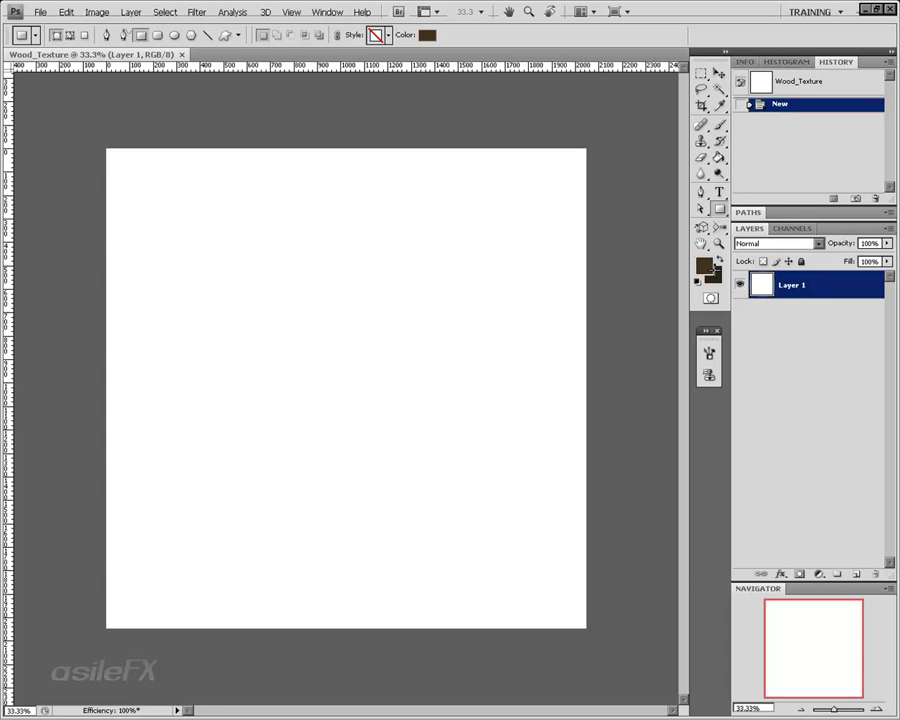
pyautogui.moveTo(718, 208); pyautogui.dragTo(765, 212)
pyautogui.moveTo(79, 360)
pyautogui.mouseDown()
pyautogui.moveTo(638, 382)
pyautogui.moveTo(625, 390)
pyautogui.mouseUp()
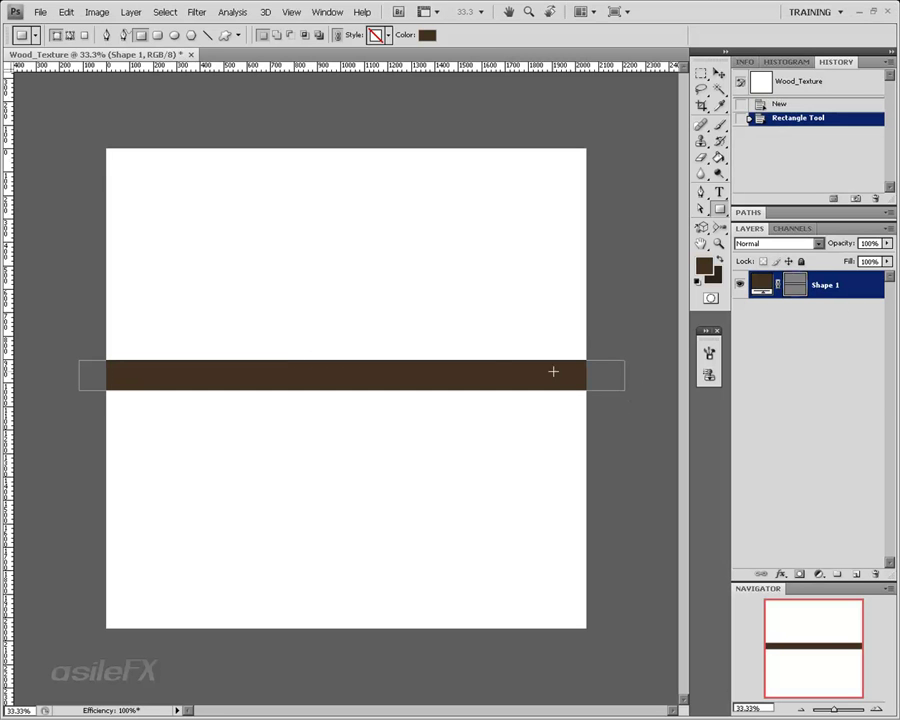
pyautogui.rightClick(840, 291)
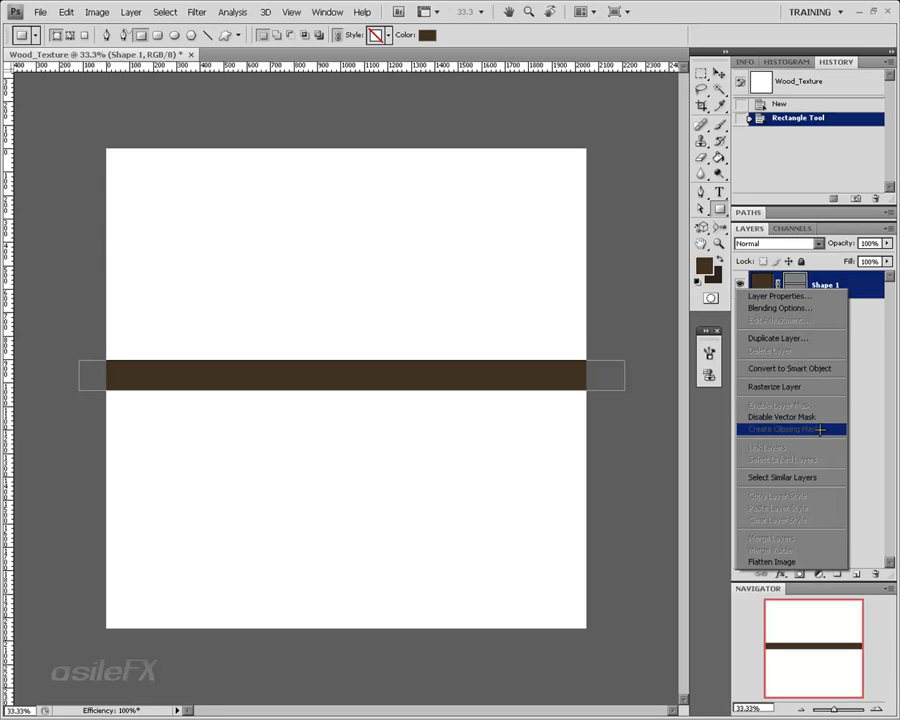
pyautogui.click(814, 386)
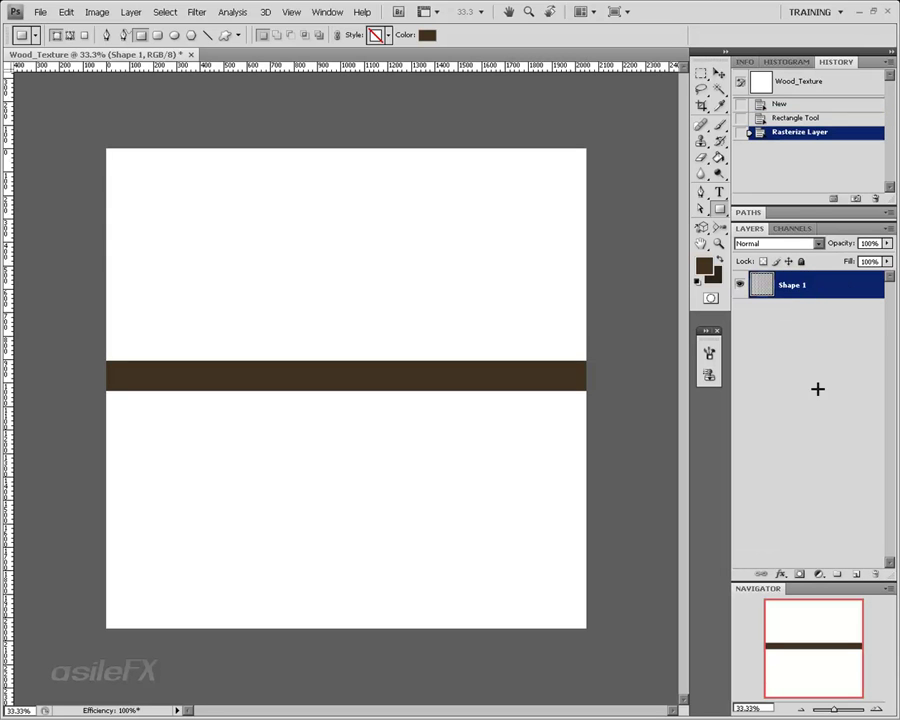
# - Select a vertical strip about 75 px wide near the brown bar's left end with the Rectangular Marquee and clear it
pyautogui.click(870, 704)
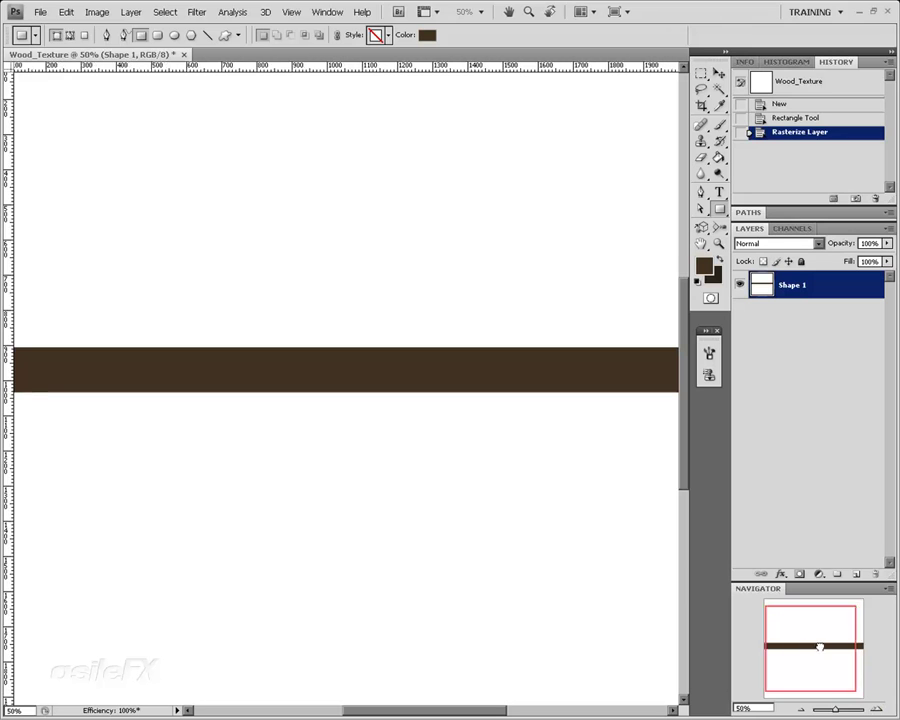
pyautogui.moveTo(806, 651); pyautogui.dragTo(803, 650)
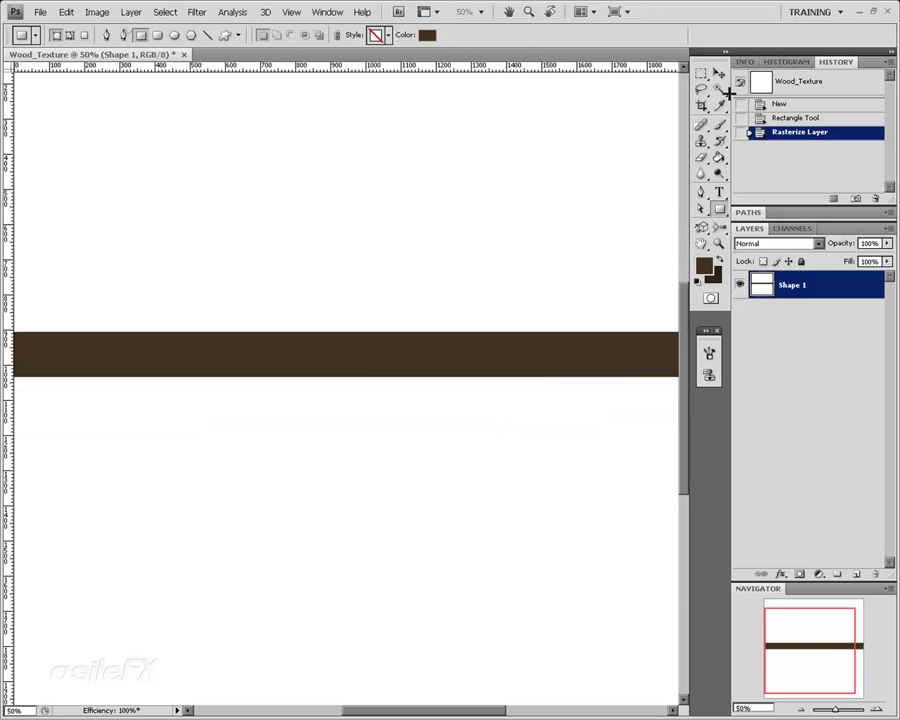
pyautogui.click(701, 73)
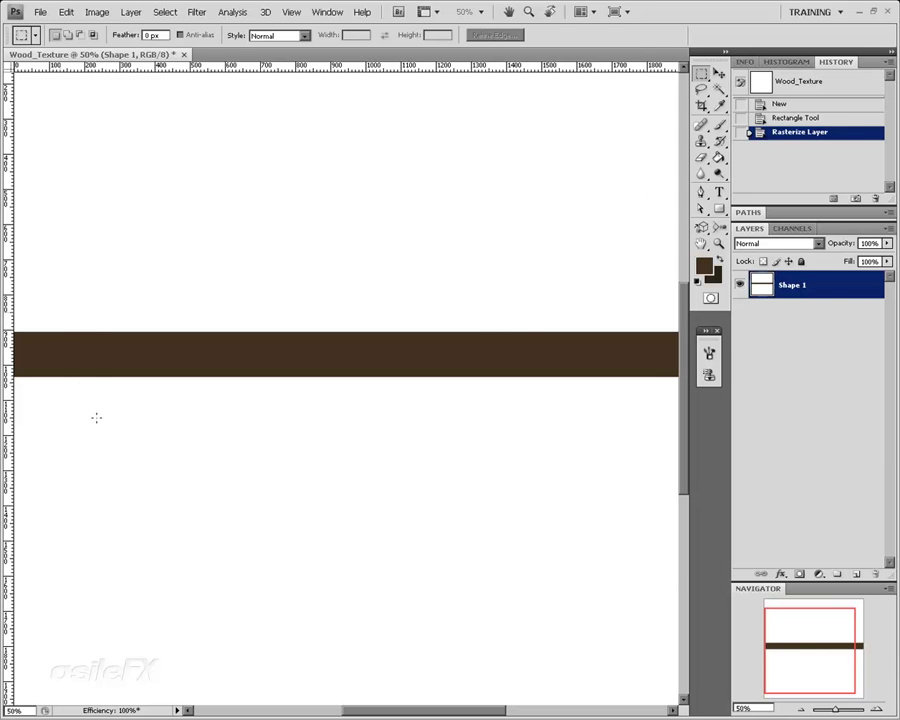
pyautogui.moveTo(61, 312); pyautogui.dragTo(58, 431)
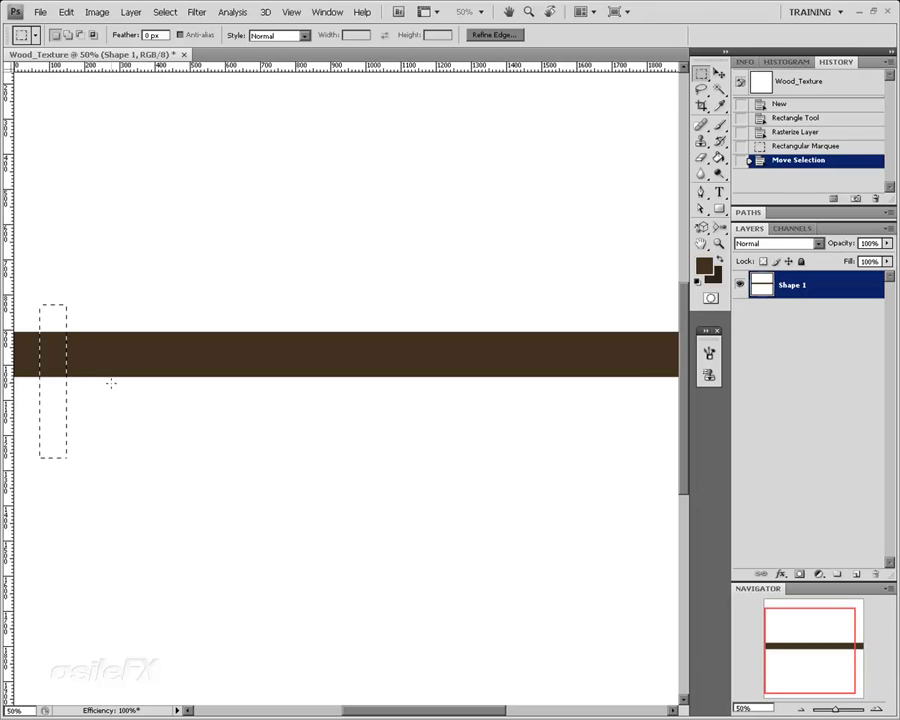
pyautogui.press('Delete')
# - Shift the marquee rightward along the bar at uneven intervals, clearing ten more gaps up to about 1440 px
pyautogui.moveTo(60, 376); pyautogui.dragTo(507, 393)
pyautogui.press('Delete')
pyautogui.press('Delete')
pyautogui.press('Delete')
pyautogui.press('Delete')
pyautogui.press('Delete')
pyautogui.press('Delete')
pyautogui.press('Delete')
pyautogui.press('Delete')
pyautogui.press('Delete')
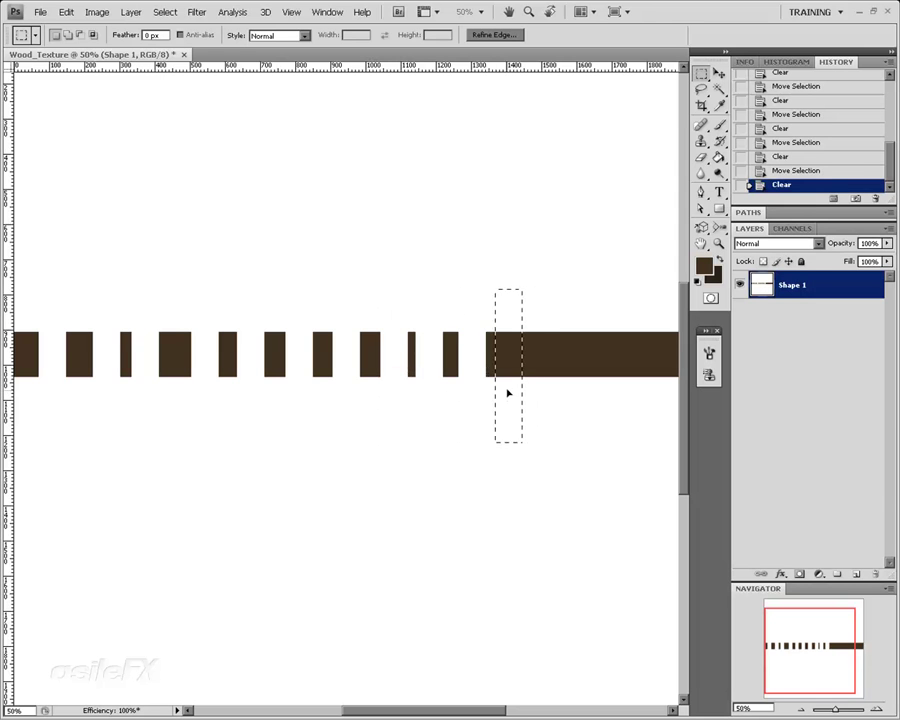
pyautogui.press('Delete')
# - Narrow the marquee to about 45 px by transforming the selection, and clear three thinner gaps further right along the bar
pyautogui.rightClick(511, 381)
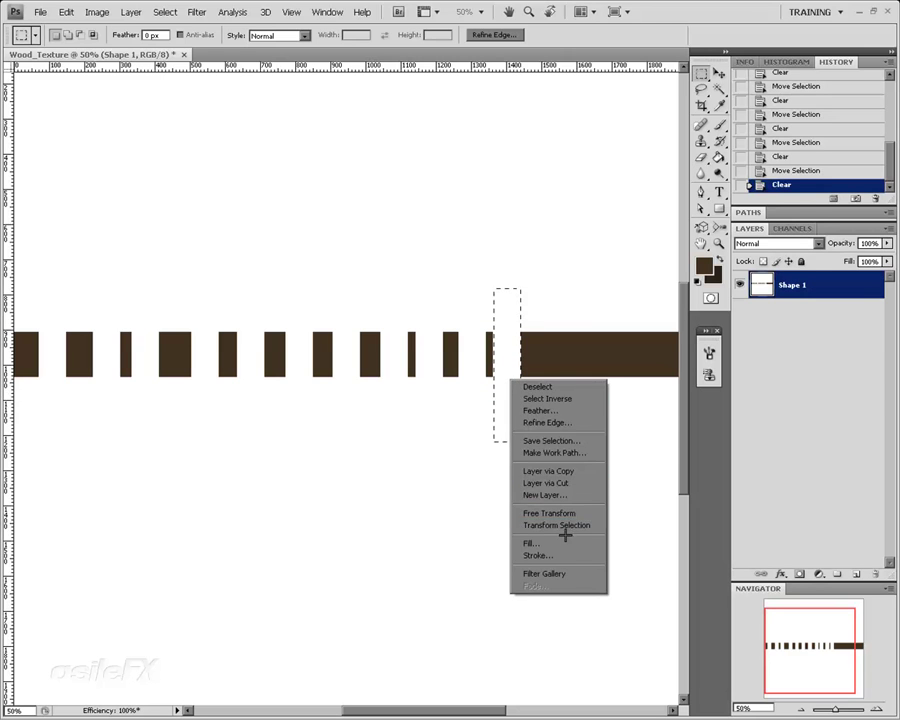
pyautogui.click(556, 525)
pyautogui.moveTo(520, 366); pyautogui.dragTo(608, 404)
pyautogui.press('Return')
pyautogui.press('Delete')
pyautogui.press('Delete')
pyautogui.press('Delete')
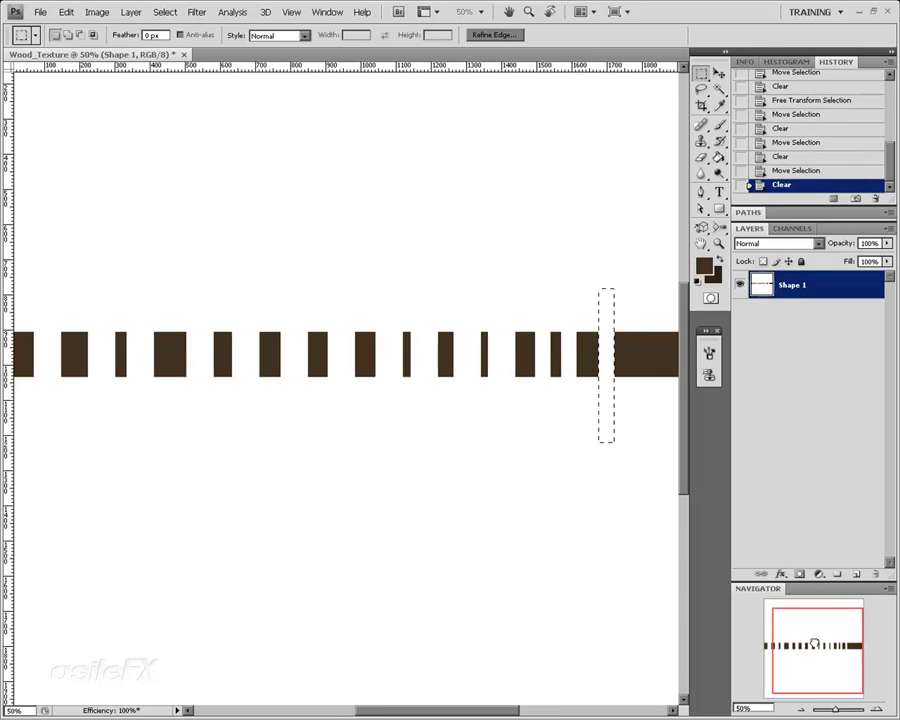
# - Clear four more narrow gaps with the same marquee in the remaining solid part at the bar's right end
pyautogui.moveTo(814, 643); pyautogui.dragTo(821, 641)
pyautogui.moveTo(560, 430); pyautogui.dragTo(609, 422)
pyautogui.press('Delete')
pyautogui.press('Delete')
pyautogui.press('Delete')
pyautogui.press('Delete')
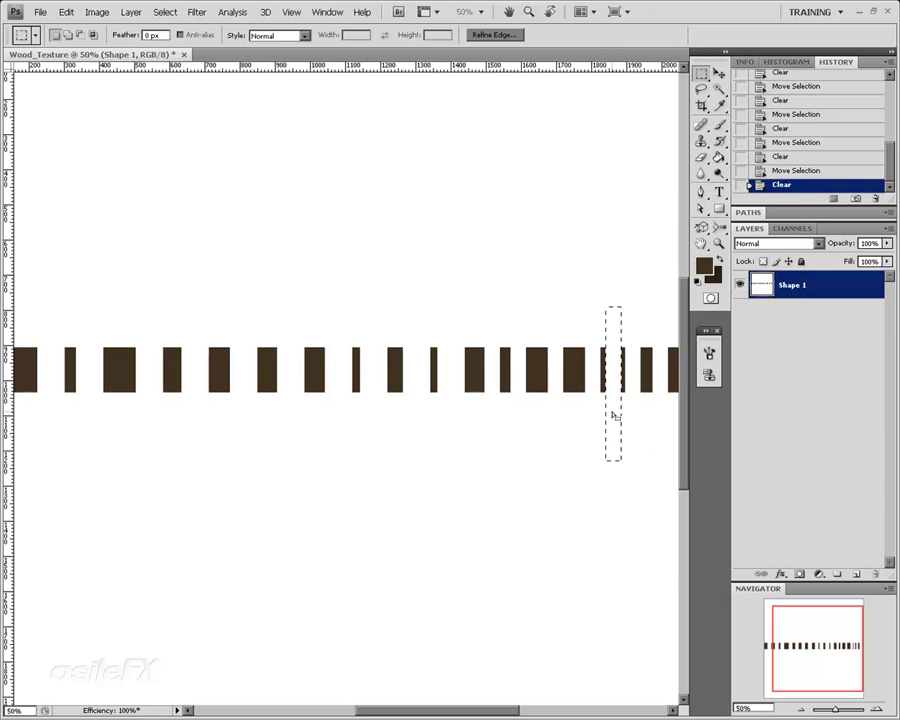
# - Narrow the marquee by transforming the selection, clear thin gaps in the wide blocks near 450 px and 1620 px, and deselect
pyautogui.rightClick(613, 363)
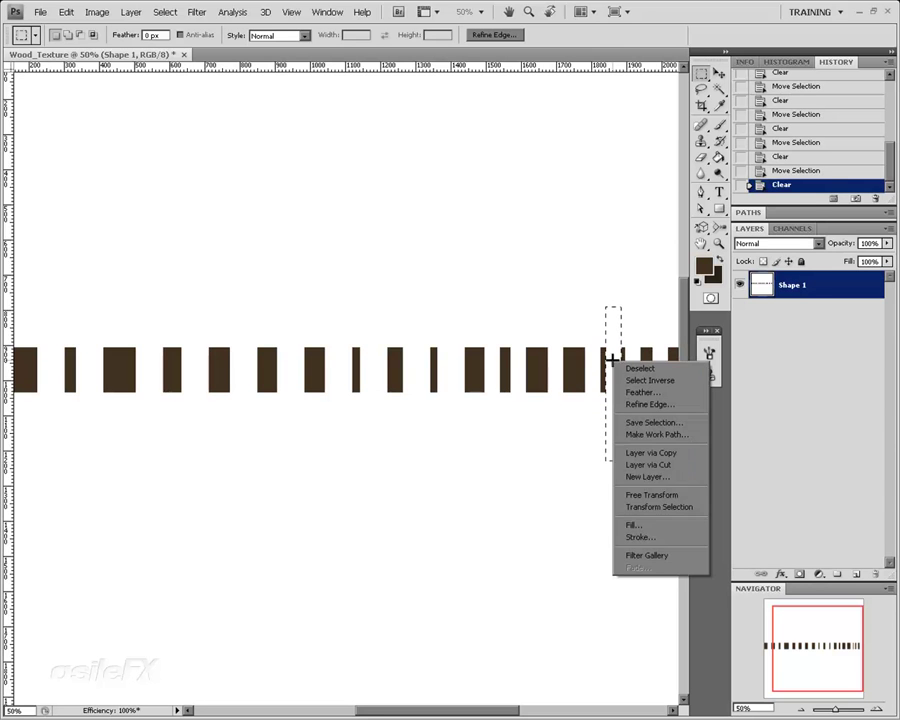
pyautogui.click(656, 507)
pyautogui.moveTo(620, 383); pyautogui.dragTo(122, 412)
pyautogui.press('Return')
pyautogui.press('Delete')
pyautogui.press('Delete')
pyautogui.hotkey('ctrl', 'd')
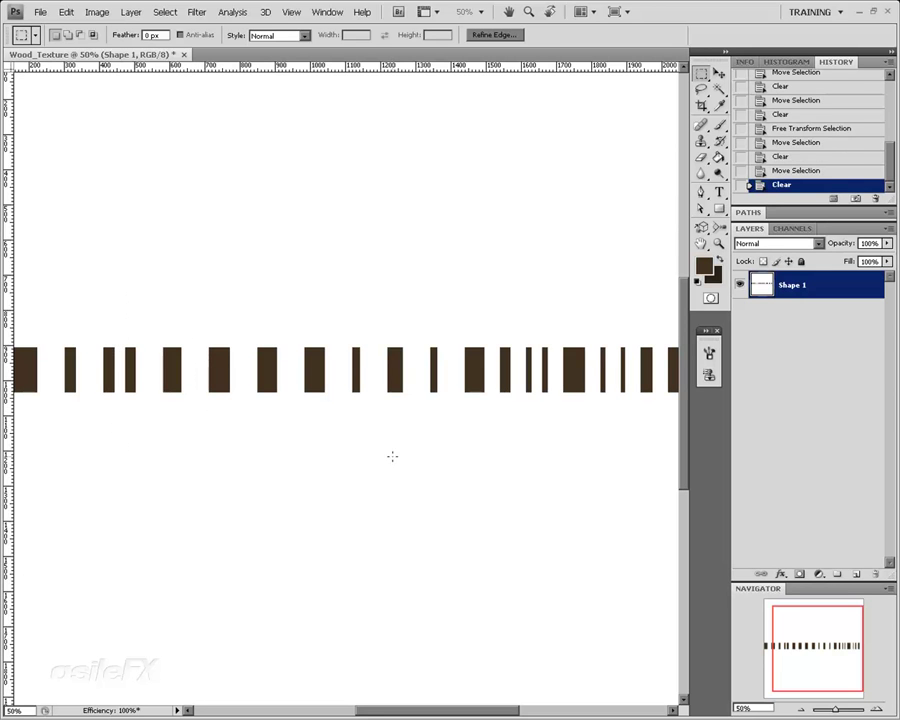
# - Select and clear a thin vertical gap in each of the first two blocks at the bar's left end
pyautogui.click(776, 708)
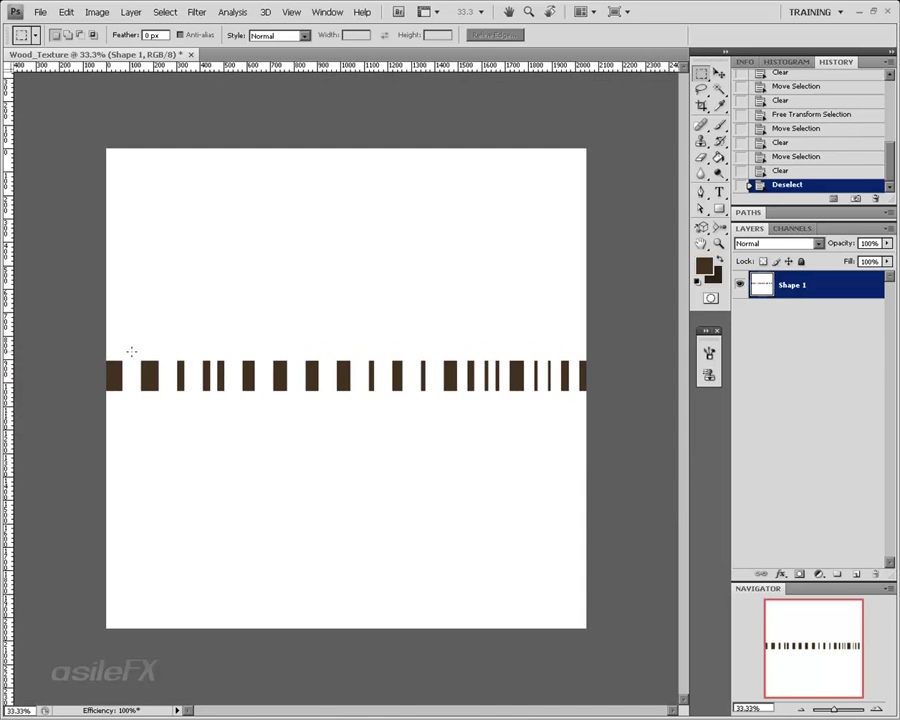
pyautogui.moveTo(110, 346); pyautogui.dragTo(117, 414)
pyautogui.press('Delete')
pyautogui.moveTo(147, 353); pyautogui.dragTo(153, 416)
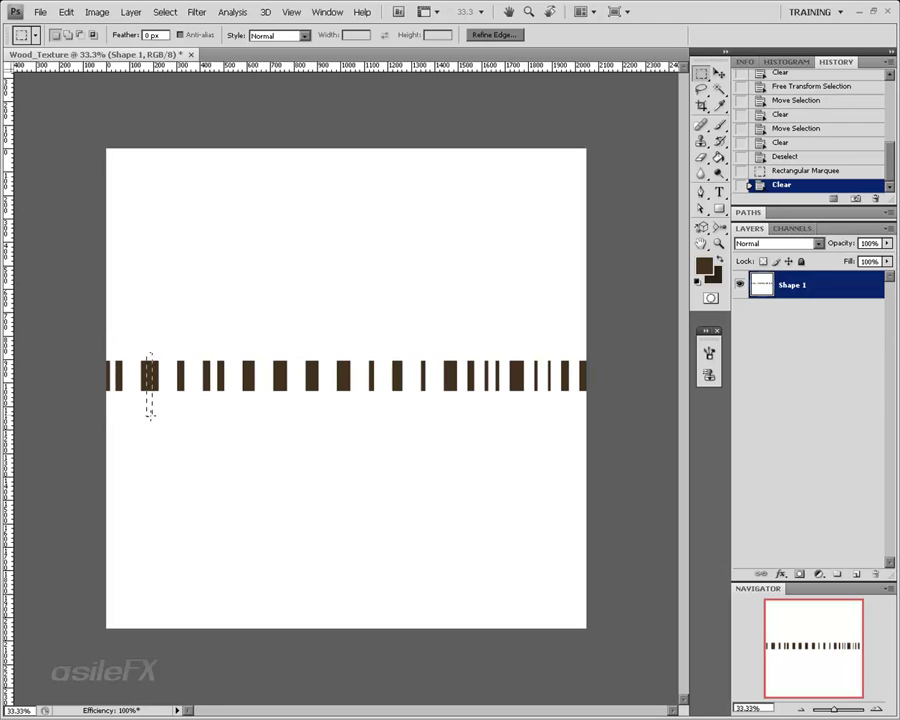
pyautogui.press('Delete')
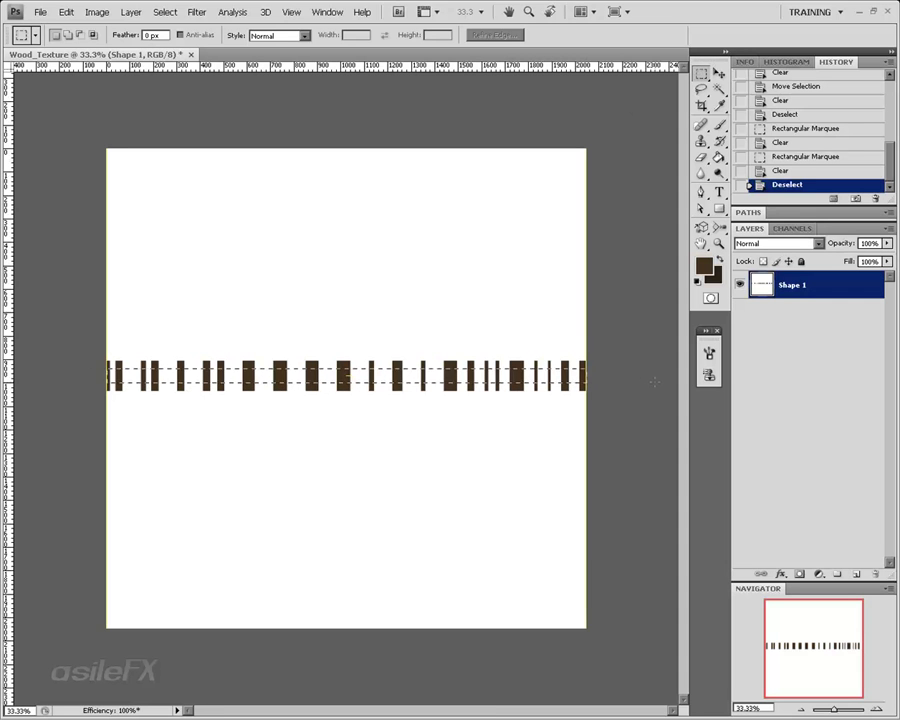
# - Select a horizontal band across the whole bar and stretch it with Free Transform beyond the canvas's upper and lower edges, then deselect
pyautogui.moveTo(655, 382); pyautogui.dragTo(655, 383)
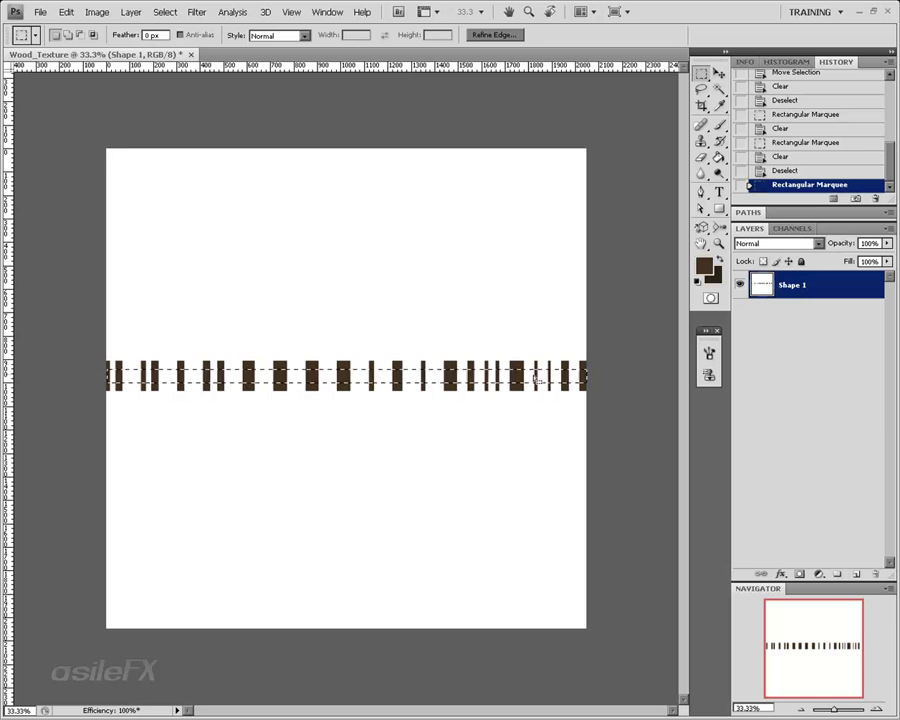
pyautogui.hotkey('ctrl', '+')
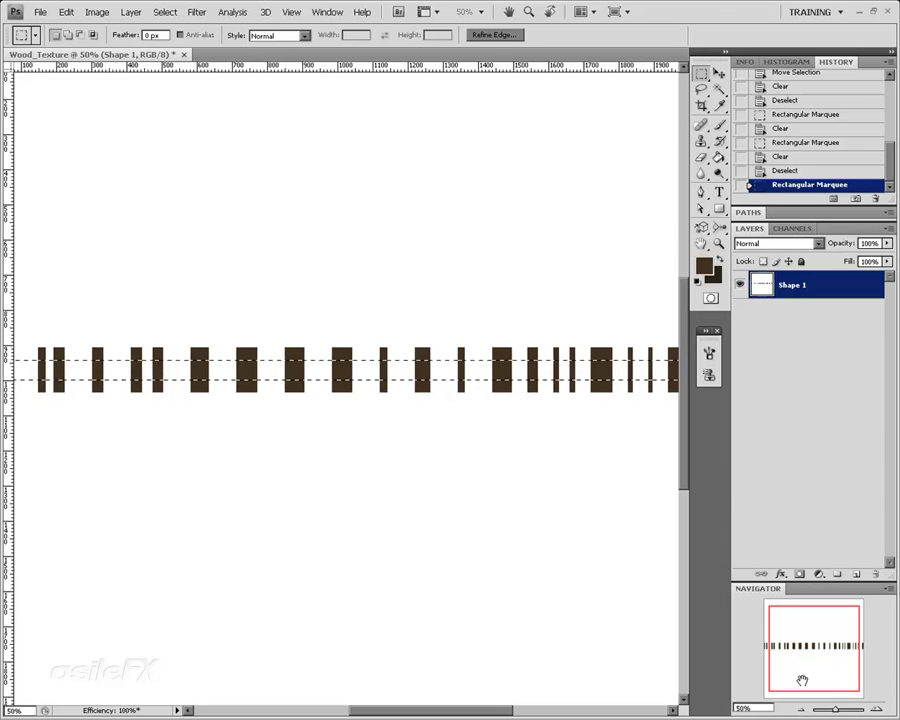
pyautogui.hotkey('ctrl', '-')
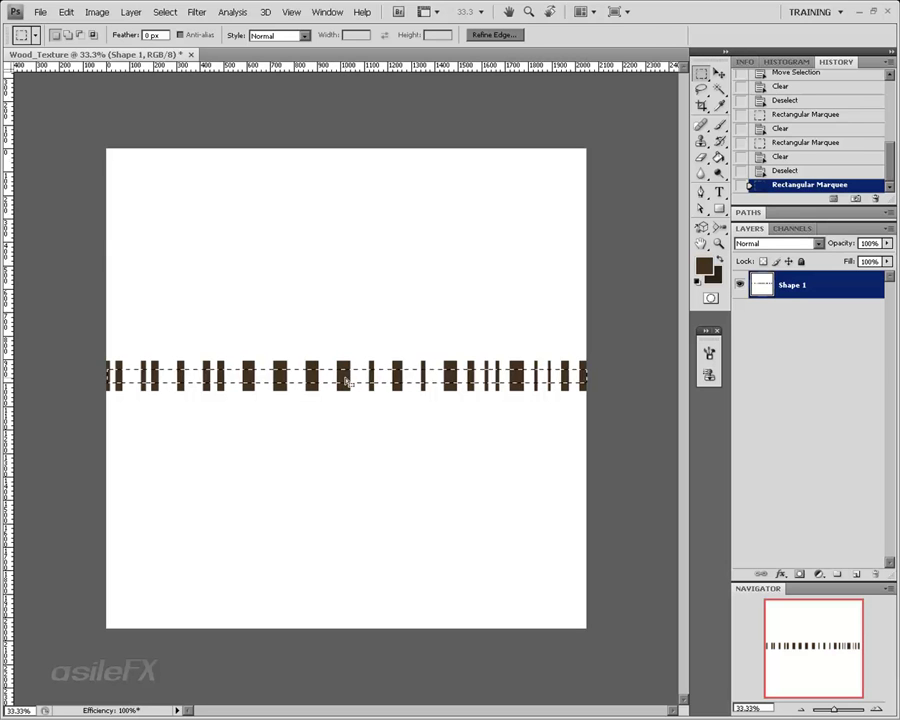
pyautogui.hotkey('ctrl', 't')
pyautogui.rightClick(378, 381)
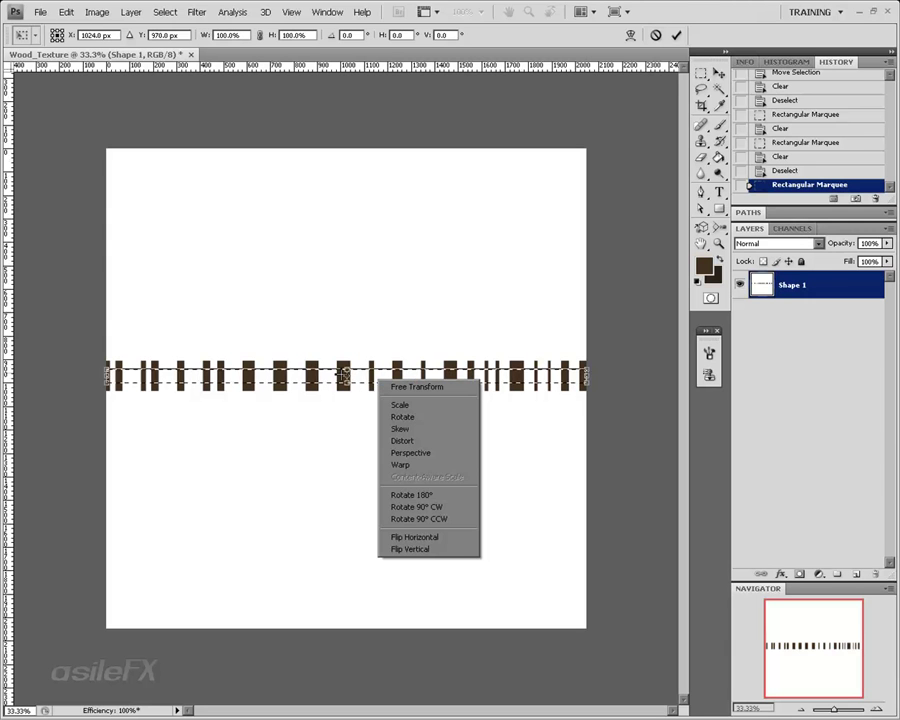
pyautogui.click(346, 370)
pyautogui.moveTo(346, 366); pyautogui.dragTo(350, 110)
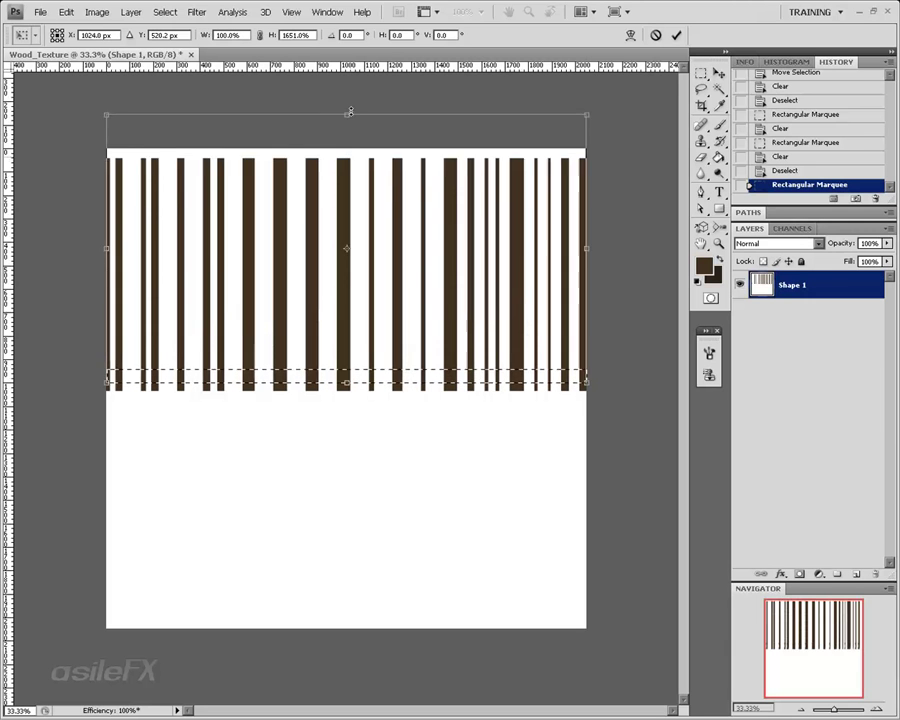
pyautogui.moveTo(346, 384); pyautogui.dragTo(348, 648)
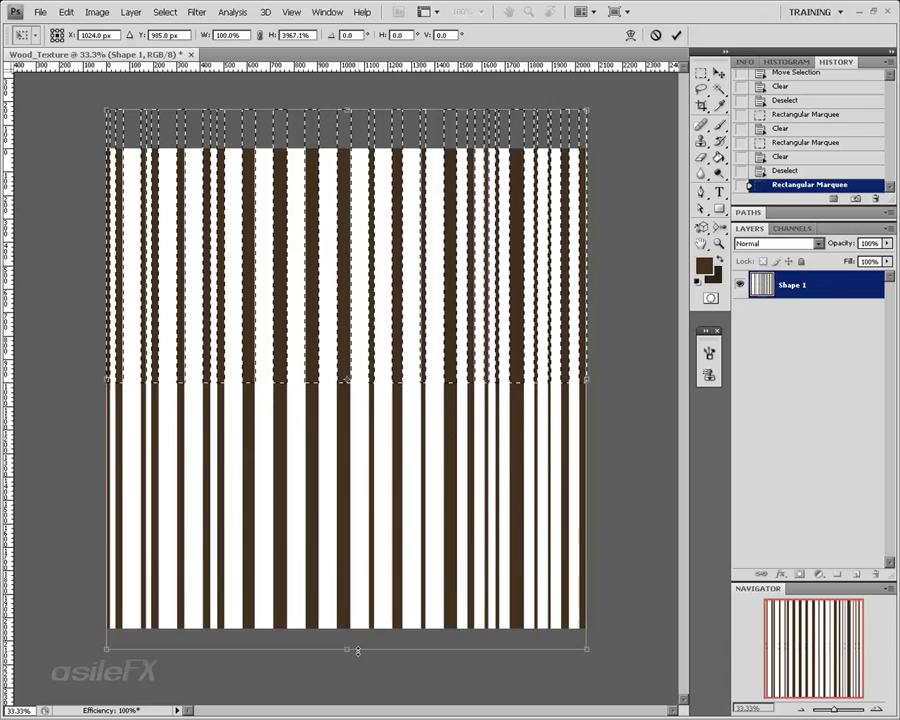
pyautogui.press('Return')
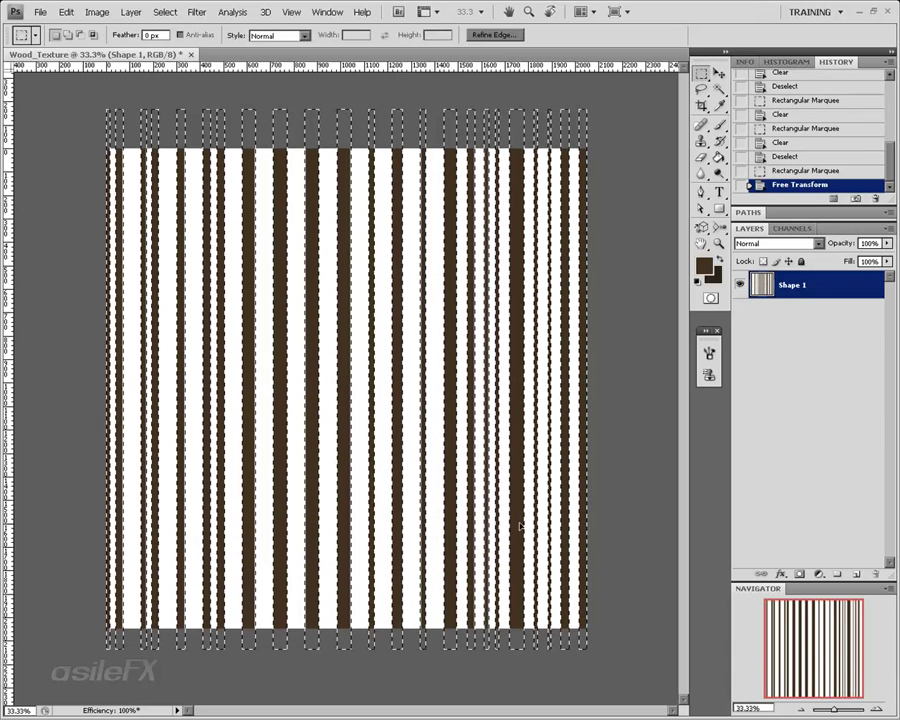
pyautogui.hotkey('ctrl', 'd')
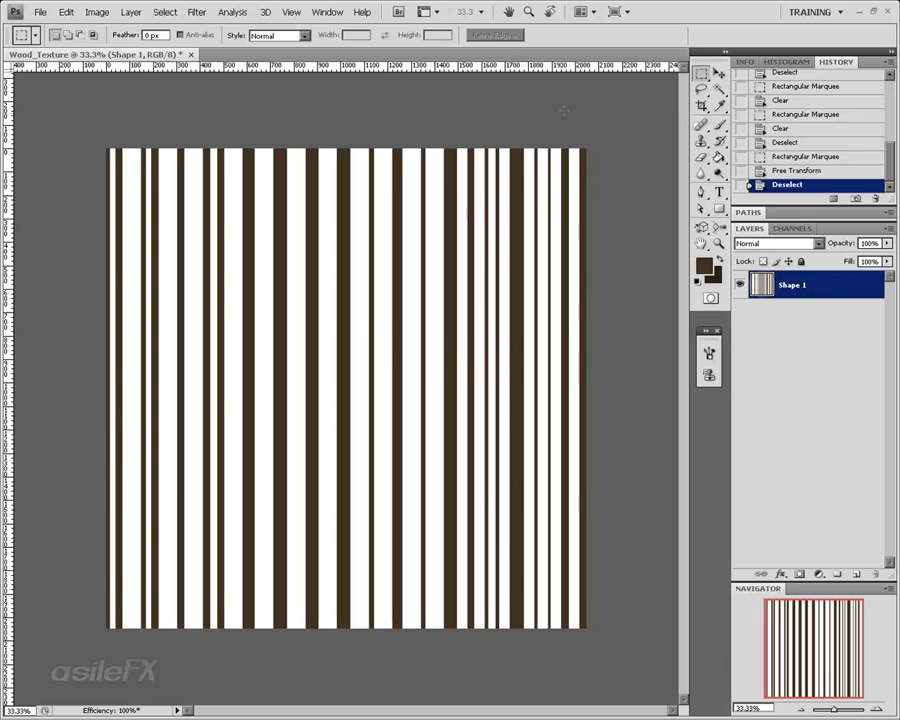
# - Crop the image to the full canvas bounds to trim the stripes extending past the edges
pyautogui.press('c')
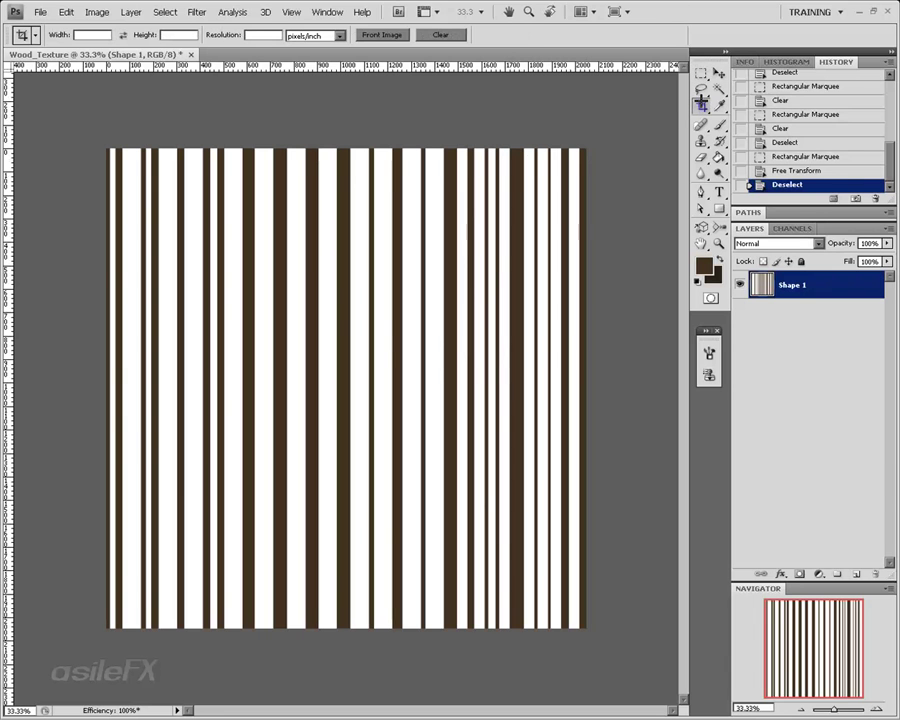
pyautogui.moveTo(104, 146); pyautogui.dragTo(586, 628)
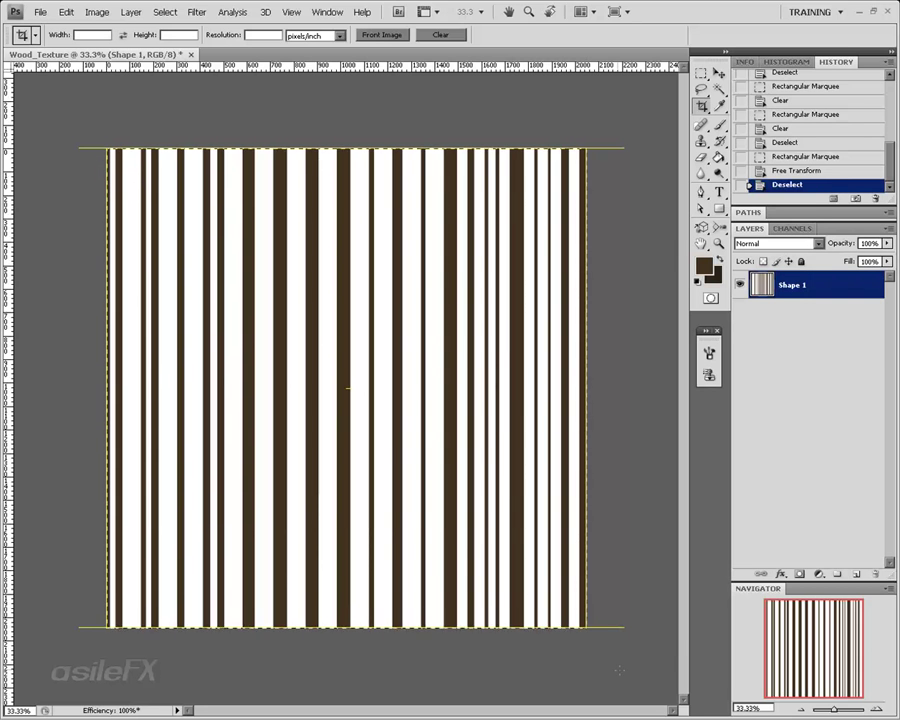
pyautogui.moveTo(621, 671); pyautogui.dragTo(621, 671)
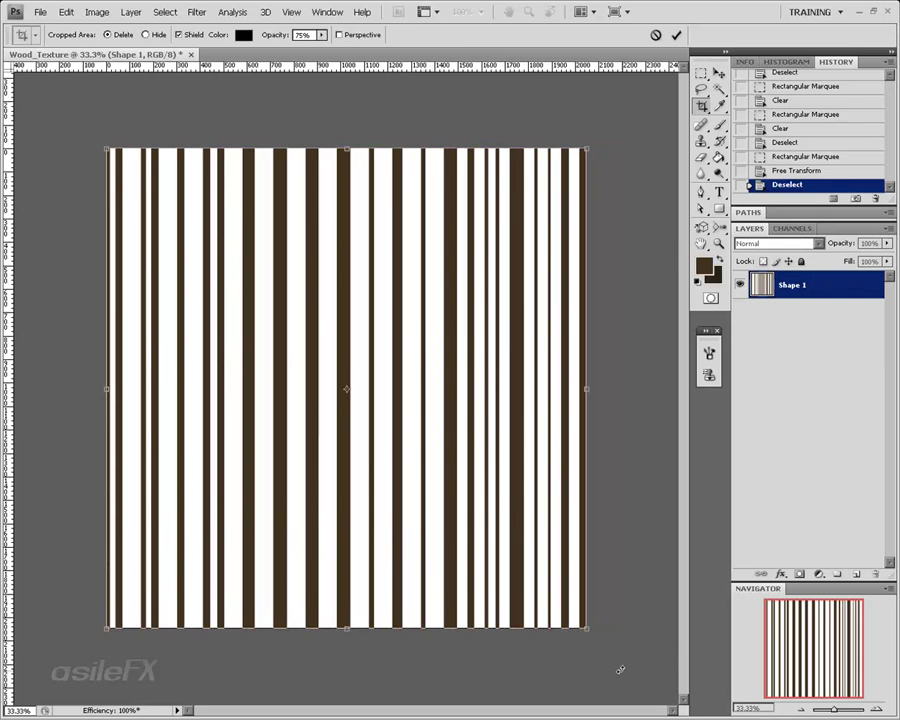
pyautogui.press('Return')
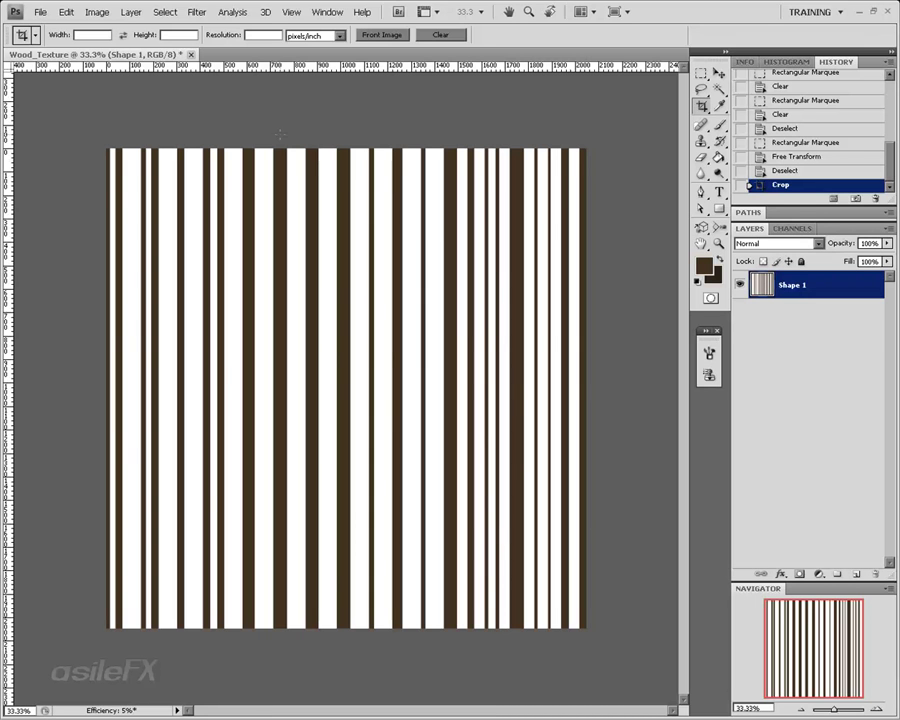
# - Narrow the stripe near 750 px by clearing a full-height marquee about 65 px wide over its left side, and deselect
pyautogui.press('m')
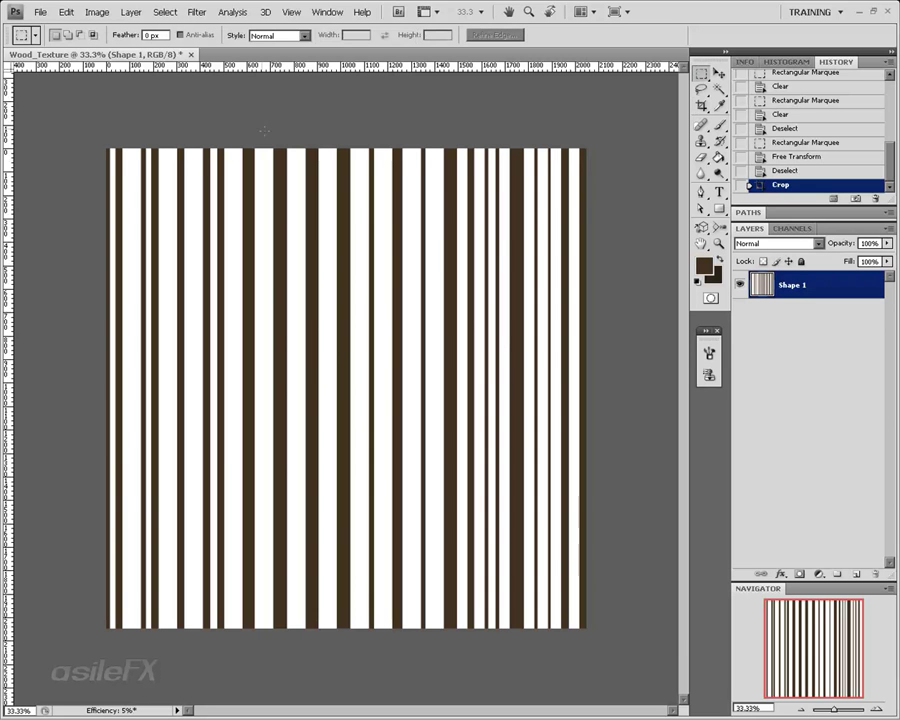
pyautogui.moveTo(264, 130); pyautogui.dragTo(277, 635)
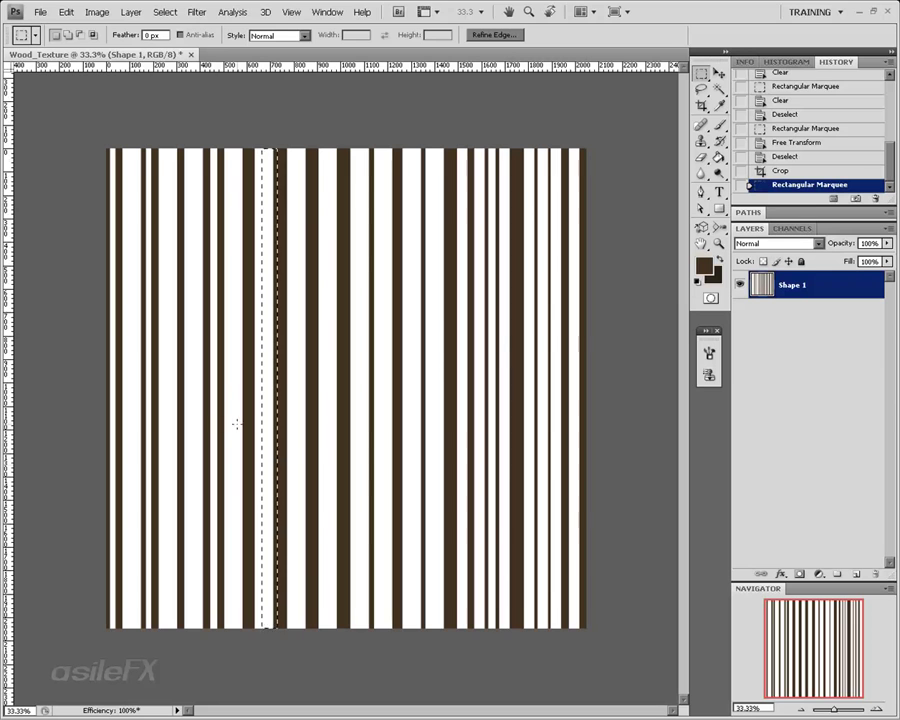
pyautogui.press('Delete')
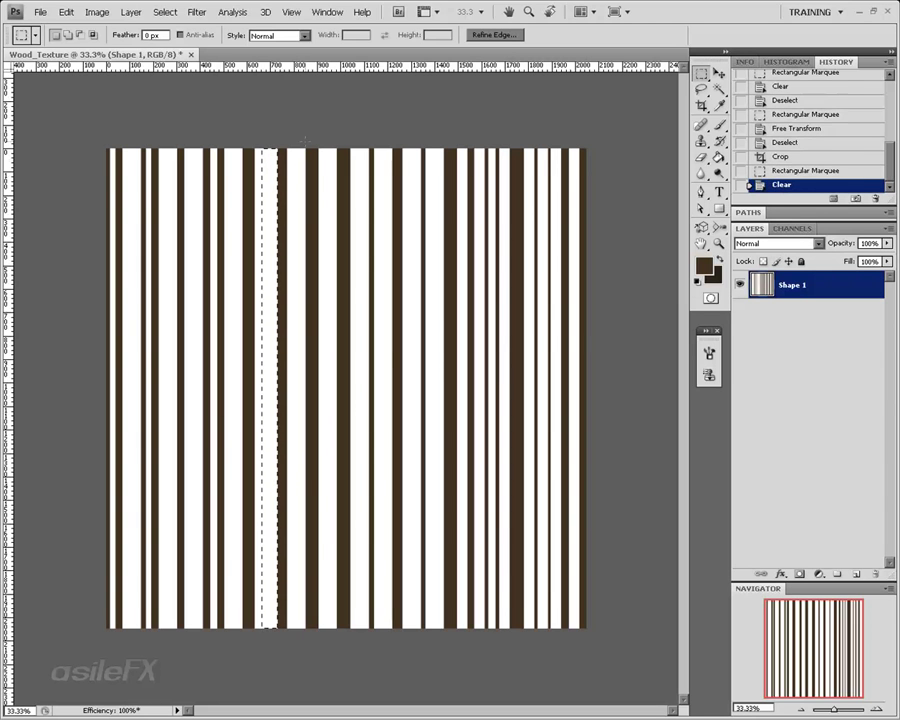
pyautogui.hotkey('ctrl', 'd')
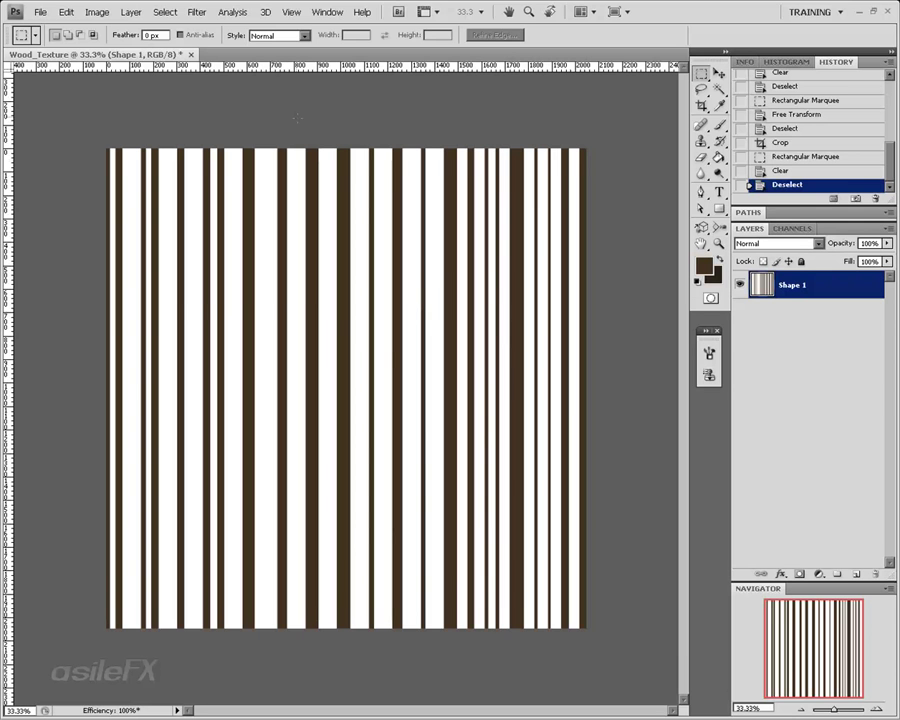
# - Open the Liquify filter for the striped layer and enlarge its window to fit the whole image
pyautogui.click(204, 13)
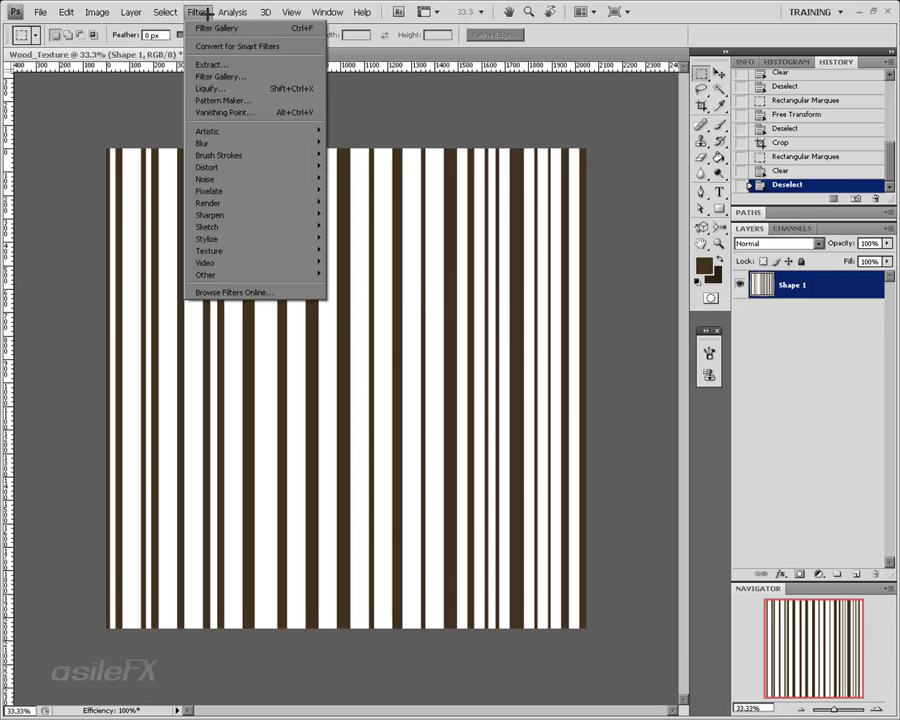
pyautogui.click(222, 88)
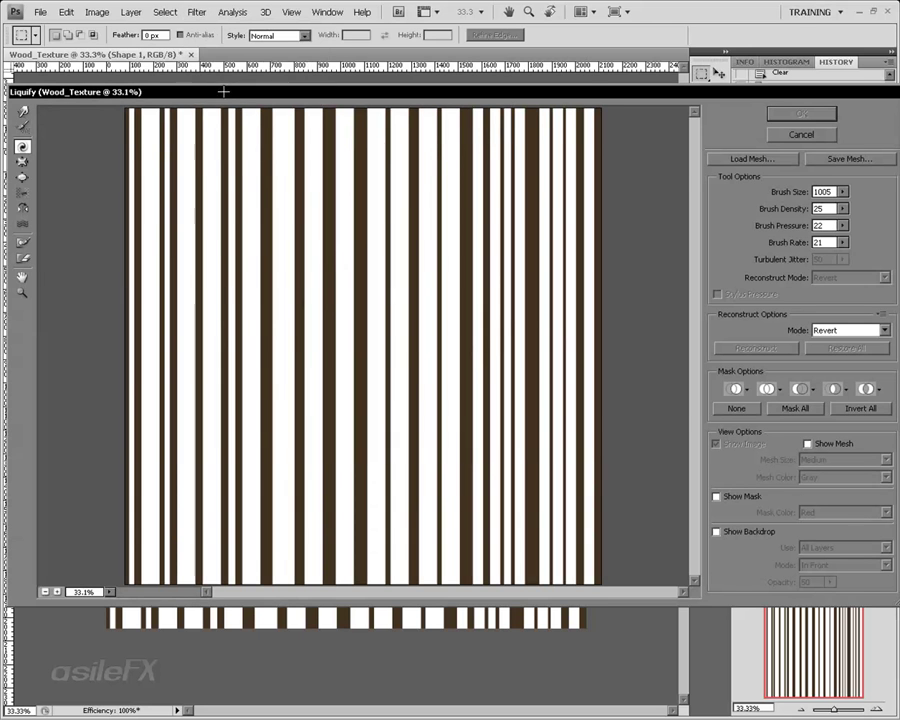
pyautogui.moveTo(585, 93); pyautogui.dragTo(581, 18)
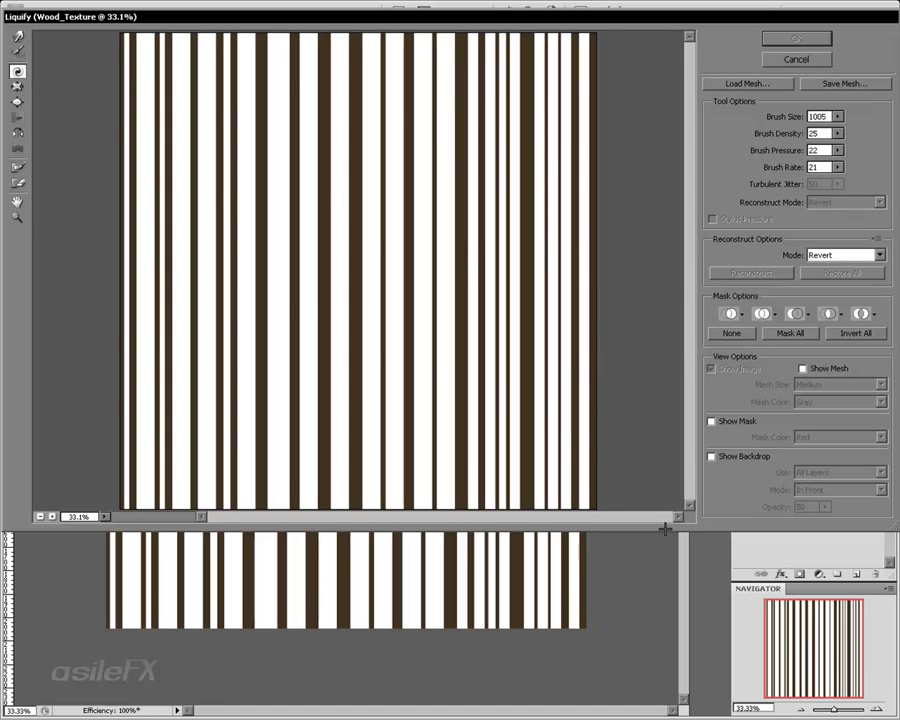
pyautogui.moveTo(666, 532); pyautogui.dragTo(666, 693)
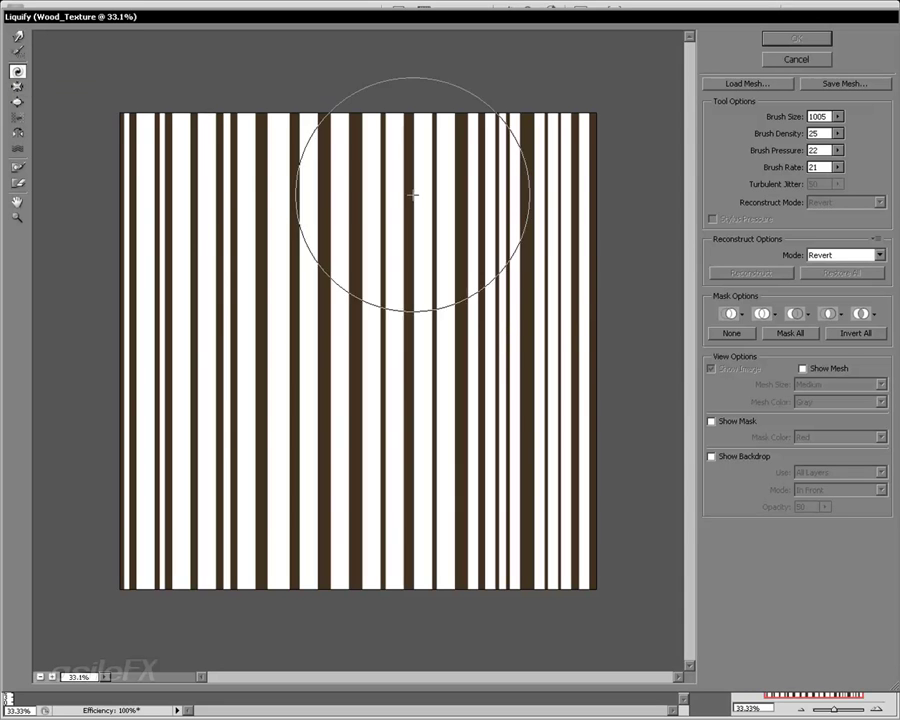
# - Set the Liquify brush size to 706
pyautogui.click(840, 116)
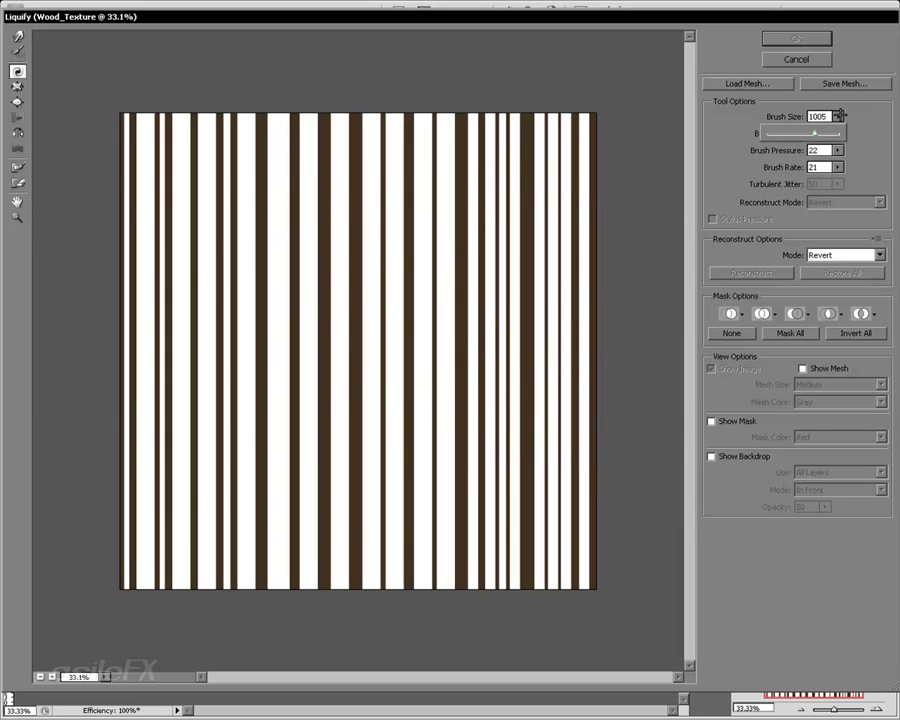
pyautogui.moveTo(815, 133); pyautogui.dragTo(800, 133)
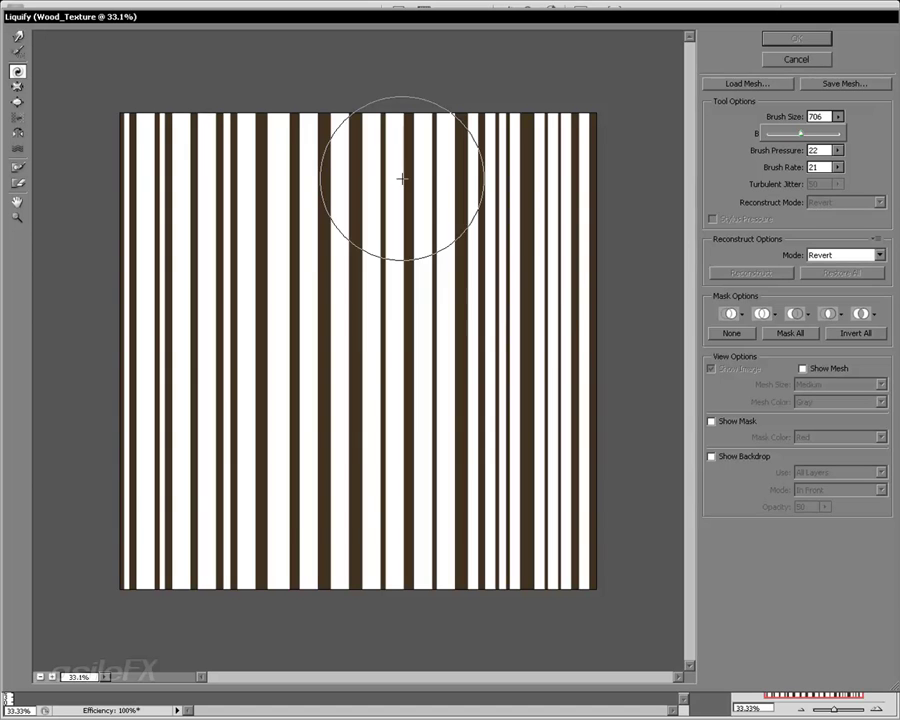
pyautogui.press('Return')
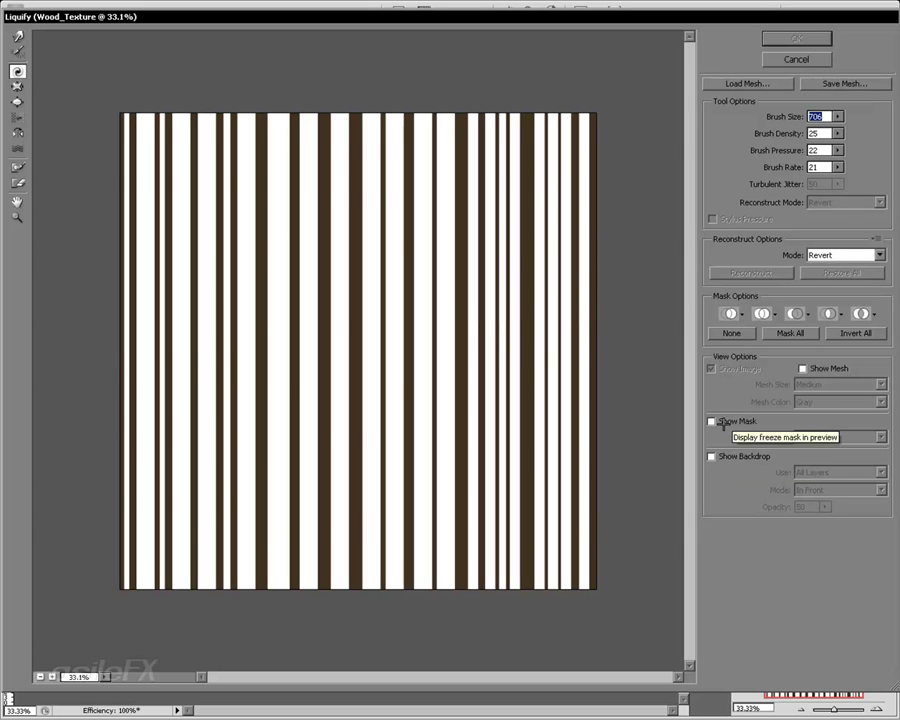
# - Display the Liquify mesh over the image, set its size to Large, and hide it again
pyautogui.click(820, 368)
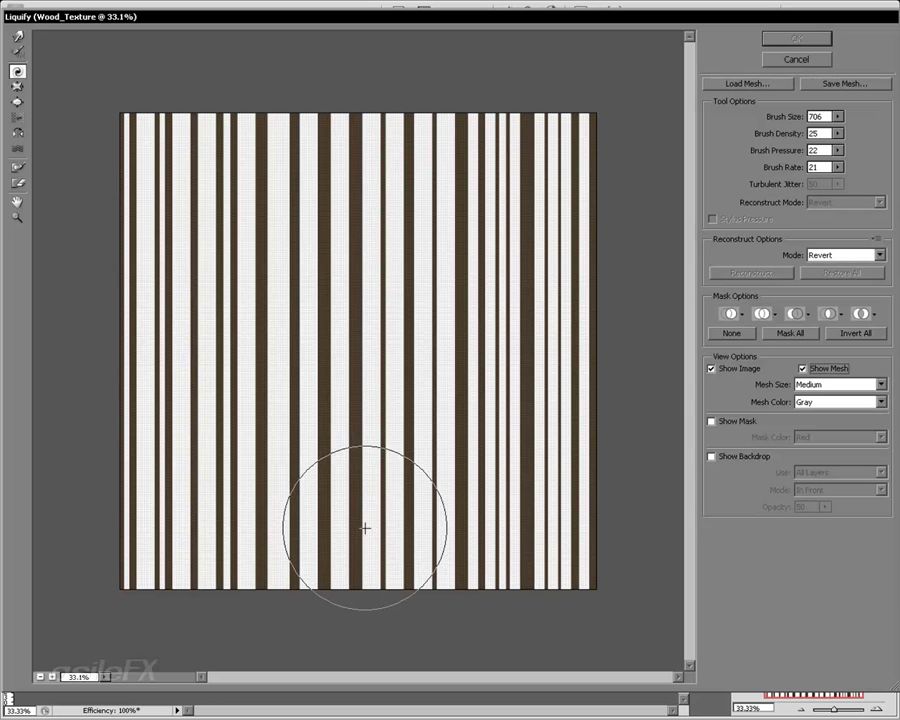
pyautogui.click(815, 384)
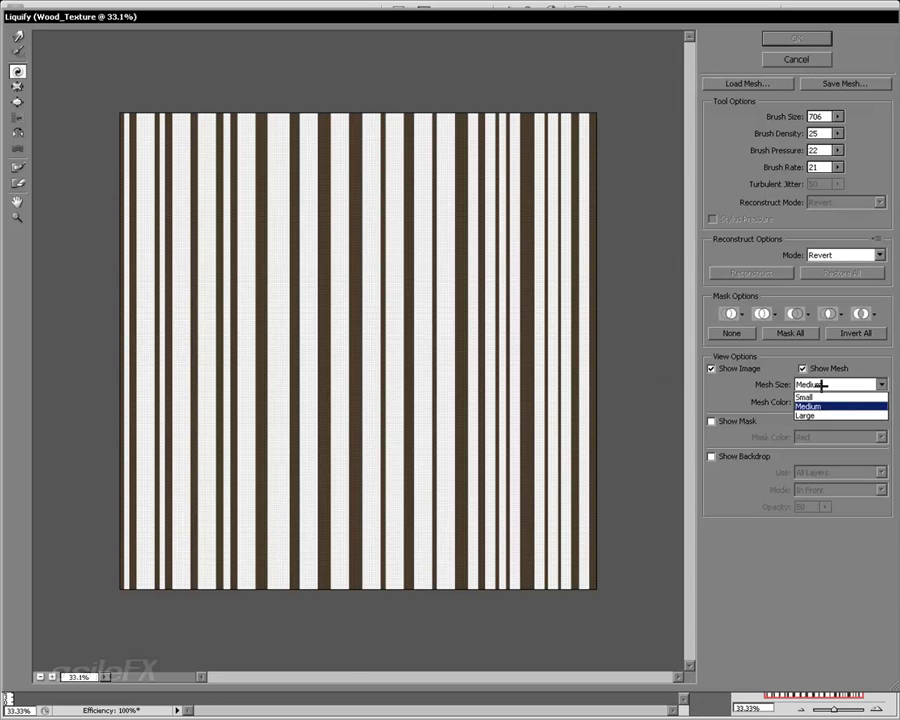
pyautogui.click(822, 413)
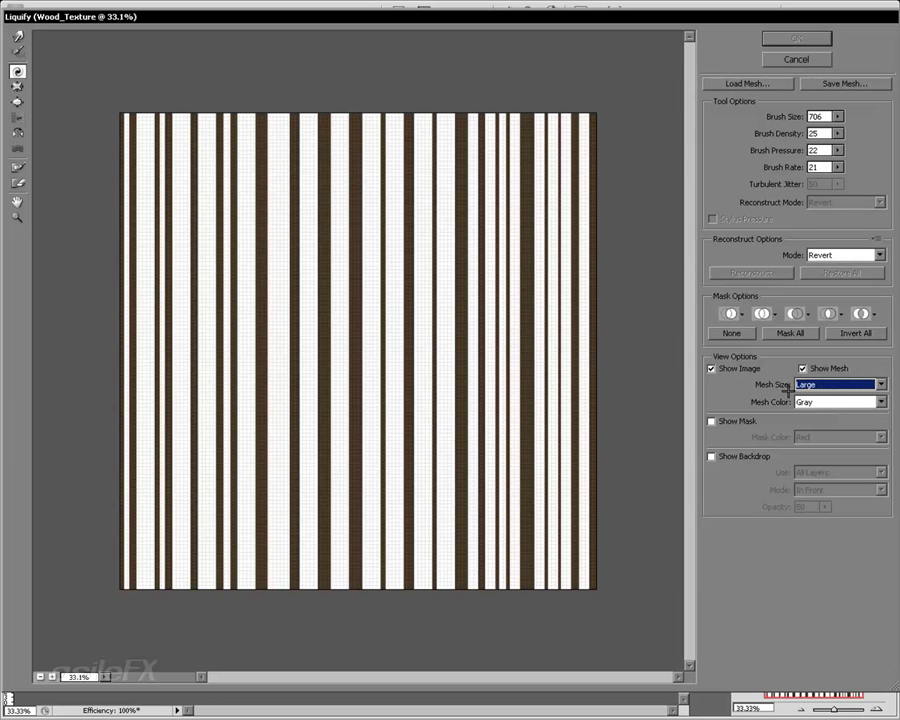
pyautogui.click(806, 369)
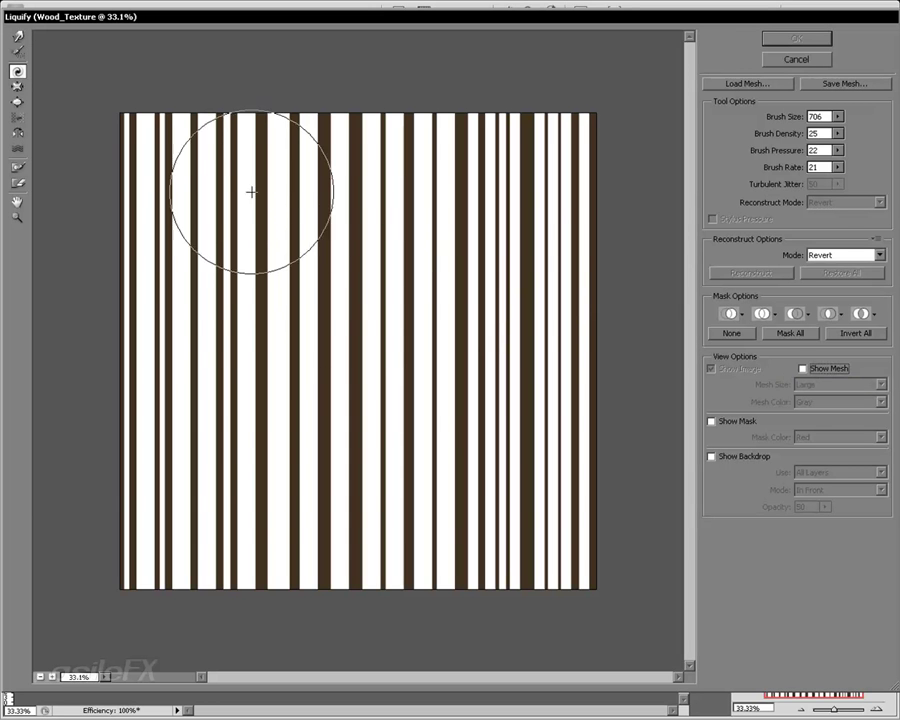
# - Twirl the stripes across the image into wavy grain and knots, and distort the knot in the lower-left area with the Turbulence tool
pyautogui.moveTo(251, 191)
pyautogui.mouseDown()
pyautogui.moveTo(234, 242)
pyautogui.moveTo(254, 294)
pyautogui.moveTo(240, 287)
pyautogui.moveTo(260, 338)
pyautogui.moveTo(275, 476)
pyautogui.mouseUp()
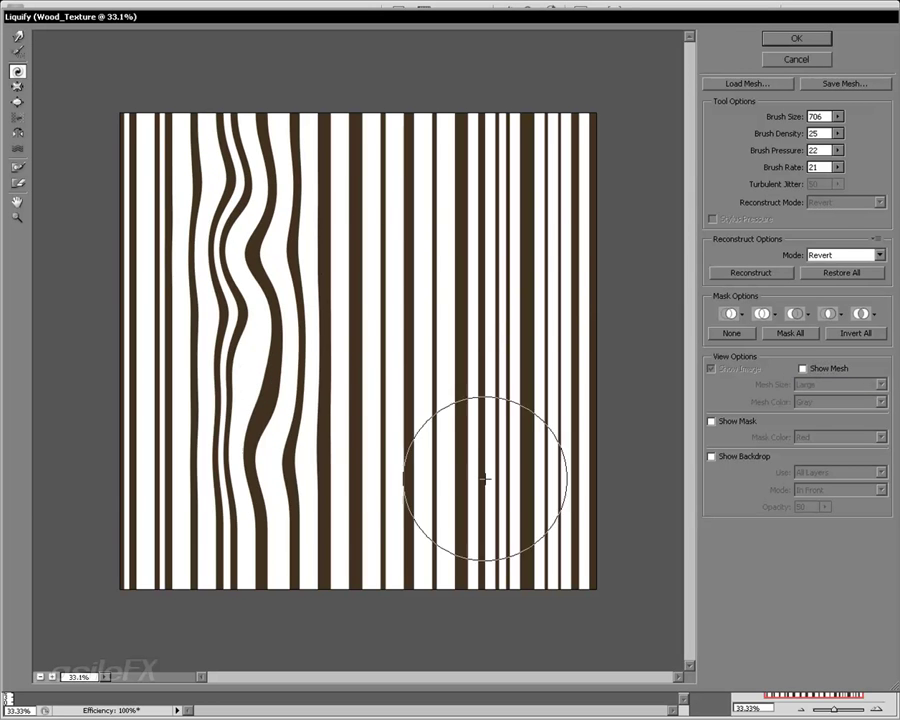
pyautogui.moveTo(425, 465)
pyautogui.mouseDown()
pyautogui.moveTo(385, 350)
pyautogui.moveTo(388, 172)
pyautogui.moveTo(503, 142)
pyautogui.moveTo(485, 267)
pyautogui.moveTo(417, 393)
pyautogui.moveTo(468, 424)
pyautogui.moveTo(438, 413)
pyautogui.moveTo(450, 402)
pyautogui.moveTo(397, 467)
pyautogui.moveTo(435, 377)
pyautogui.moveTo(378, 320)
pyautogui.moveTo(377, 282)
pyautogui.moveTo(372, 324)
pyautogui.moveTo(358, 331)
pyautogui.moveTo(359, 216)
pyautogui.moveTo(344, 136)
pyautogui.moveTo(299, 252)
pyautogui.moveTo(245, 167)
pyautogui.moveTo(232, 124)
pyautogui.moveTo(162, 236)
pyautogui.moveTo(191, 496)
pyautogui.moveTo(124, 542)
pyautogui.moveTo(291, 575)
pyautogui.moveTo(253, 501)
pyautogui.moveTo(135, 422)
pyautogui.moveTo(143, 328)
pyautogui.moveTo(183, 405)
pyautogui.moveTo(151, 469)
pyautogui.moveTo(326, 437)
pyautogui.moveTo(385, 477)
pyautogui.moveTo(245, 502)
pyautogui.moveTo(228, 497)
pyautogui.moveTo(184, 400)
pyautogui.moveTo(228, 423)
pyautogui.moveTo(166, 415)
pyautogui.moveTo(480, 190)
pyautogui.moveTo(462, 35)
pyautogui.moveTo(541, 362)
pyautogui.moveTo(550, 605)
pyautogui.moveTo(541, 660)
pyautogui.moveTo(488, 481)
pyautogui.moveTo(481, 560)
pyautogui.moveTo(495, 651)
pyautogui.moveTo(312, 366)
pyautogui.moveTo(315, 229)
pyautogui.moveTo(244, 62)
pyautogui.moveTo(242, 131)
pyautogui.moveTo(187, 240)
pyautogui.moveTo(182, 85)
pyautogui.moveTo(268, 378)
pyautogui.moveTo(290, 517)
pyautogui.moveTo(290, 606)
pyautogui.moveTo(386, 367)
pyautogui.moveTo(360, 270)
pyautogui.moveTo(307, 186)
pyautogui.moveTo(357, 222)
pyautogui.moveTo(330, 320)
pyautogui.moveTo(358, 267)
pyautogui.moveTo(290, 84)
pyautogui.moveTo(538, 331)
pyautogui.moveTo(538, 496)
pyautogui.moveTo(516, 570)
pyautogui.moveTo(348, 294)
pyautogui.moveTo(387, 290)
pyautogui.moveTo(362, 274)
pyautogui.moveTo(344, 444)
pyautogui.moveTo(269, 461)
pyautogui.moveTo(360, 375)
pyautogui.mouseUp()
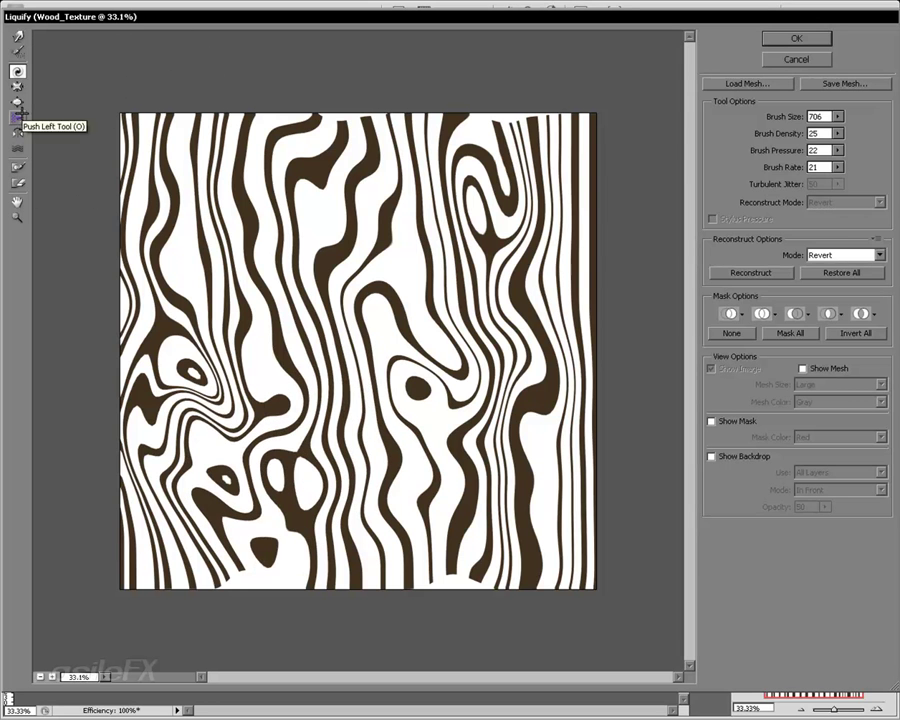
pyautogui.click(17, 148)
pyautogui.moveTo(352, 390)
pyautogui.mouseDown()
pyautogui.moveTo(352, 426)
pyautogui.moveTo(324, 462)
pyautogui.moveTo(352, 440)
pyautogui.moveTo(233, 498)
pyautogui.moveTo(311, 498)
pyautogui.moveTo(301, 486)
pyautogui.mouseUp()
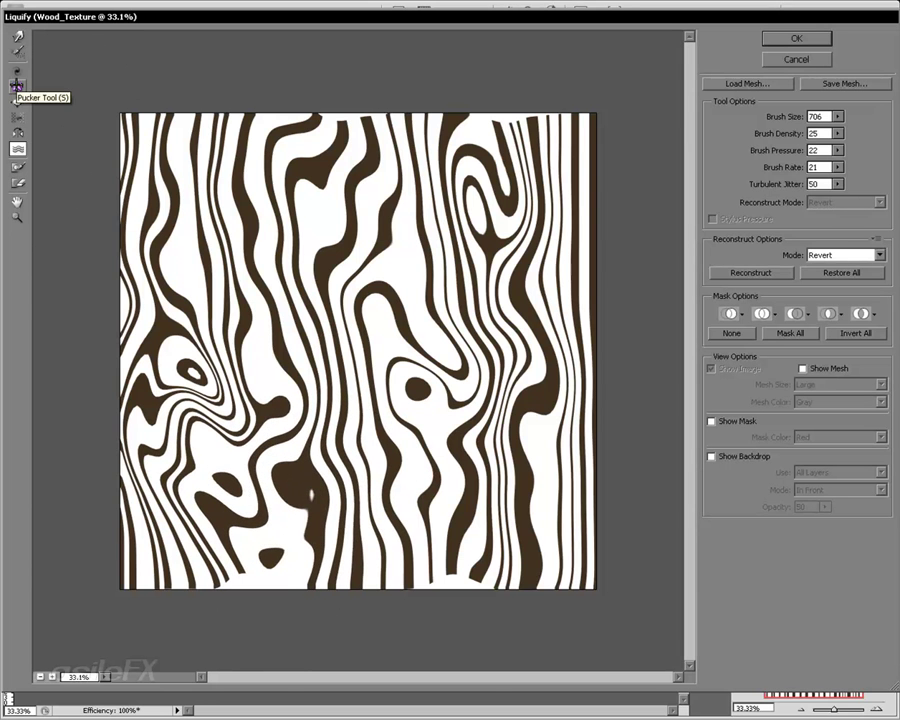
# - Pinch the grain and knots across the image with the Pucker tool, and swell the stripes near the lower middle with the Bloat tool
pyautogui.click(17, 86)
pyautogui.moveTo(368, 345)
pyautogui.mouseDown()
pyautogui.moveTo(365, 472)
pyautogui.moveTo(497, 472)
pyautogui.moveTo(499, 522)
pyautogui.moveTo(491, 522)
pyautogui.moveTo(477, 328)
pyautogui.moveTo(457, 238)
pyautogui.mouseUp()
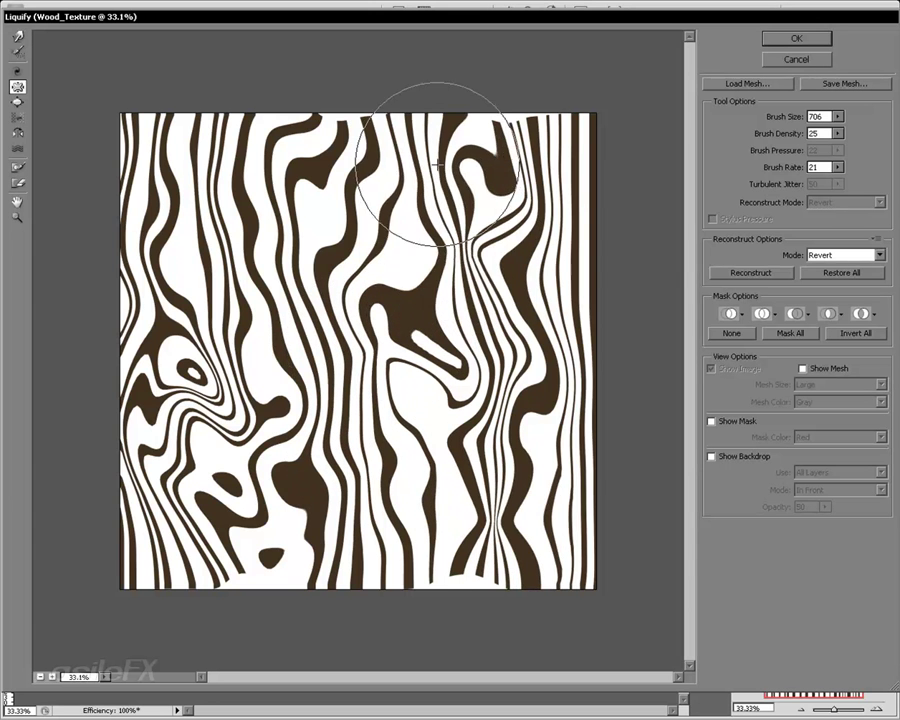
pyautogui.moveTo(352, 352)
pyautogui.mouseDown()
pyautogui.moveTo(232, 449)
pyautogui.moveTo(227, 419)
pyautogui.moveTo(186, 435)
pyautogui.moveTo(172, 266)
pyautogui.moveTo(201, 386)
pyautogui.mouseUp()
pyautogui.moveTo(333, 398); pyautogui.dragTo(345, 508)
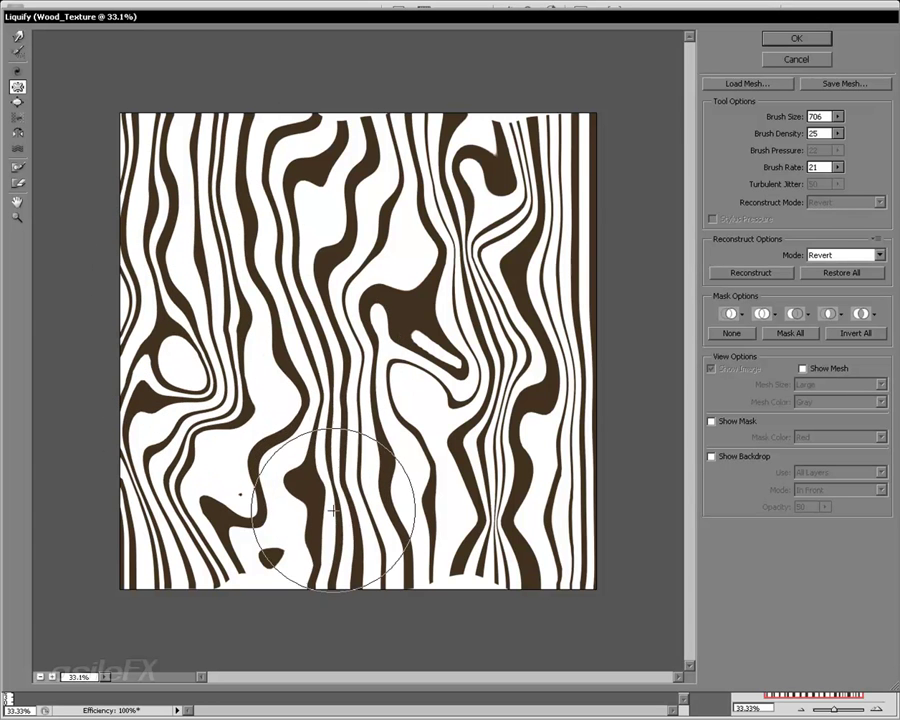
pyautogui.click(17, 102)
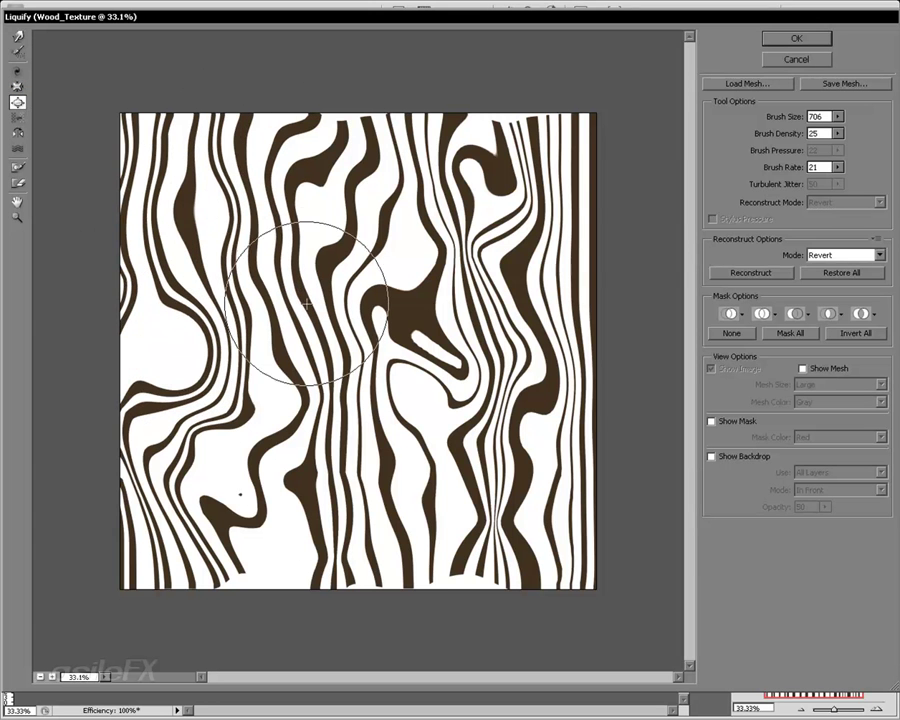
pyautogui.moveTo(325, 539)
pyautogui.mouseDown()
pyautogui.moveTo(462, 519)
pyautogui.moveTo(433, 525)
pyautogui.mouseUp()
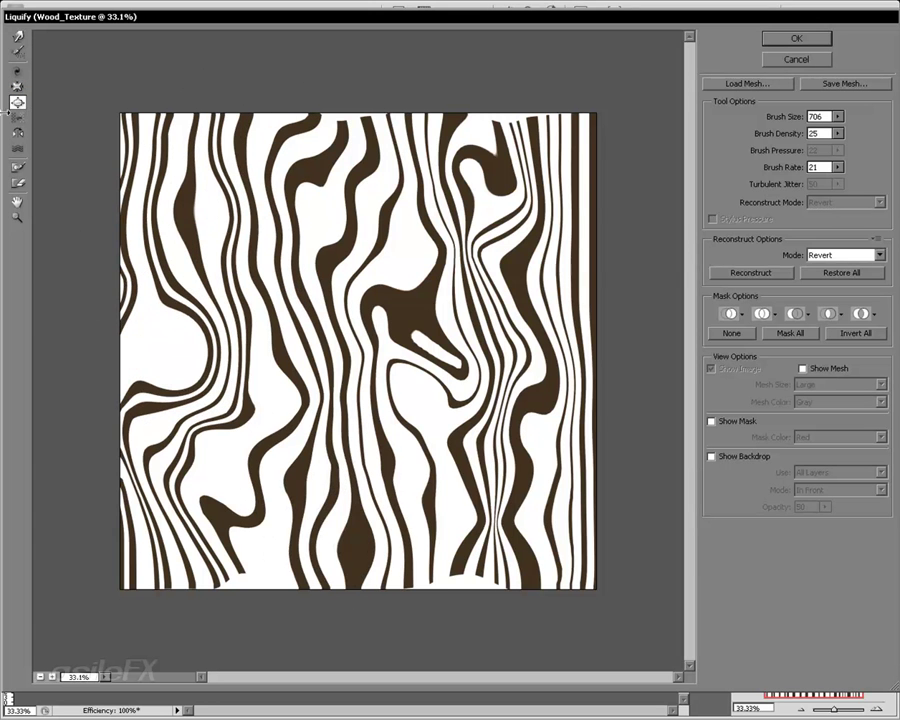
# - Twirl the stripes at the left, centre and upper right of the image into additional wood knots
pyautogui.click(17, 71)
pyautogui.moveTo(240, 270)
pyautogui.mouseDown()
pyautogui.moveTo(230, 465)
pyautogui.moveTo(255, 545)
pyautogui.moveTo(161, 297)
pyautogui.mouseUp()
pyautogui.moveTo(383, 404)
pyautogui.mouseDown()
pyautogui.moveTo(382, 321)
pyautogui.moveTo(428, 416)
pyautogui.moveTo(480, 295)
pyautogui.moveTo(414, 157)
pyautogui.moveTo(356, 269)
pyautogui.moveTo(422, 362)
pyautogui.mouseUp()
pyautogui.moveTo(527, 185); pyautogui.dragTo(530, 190)
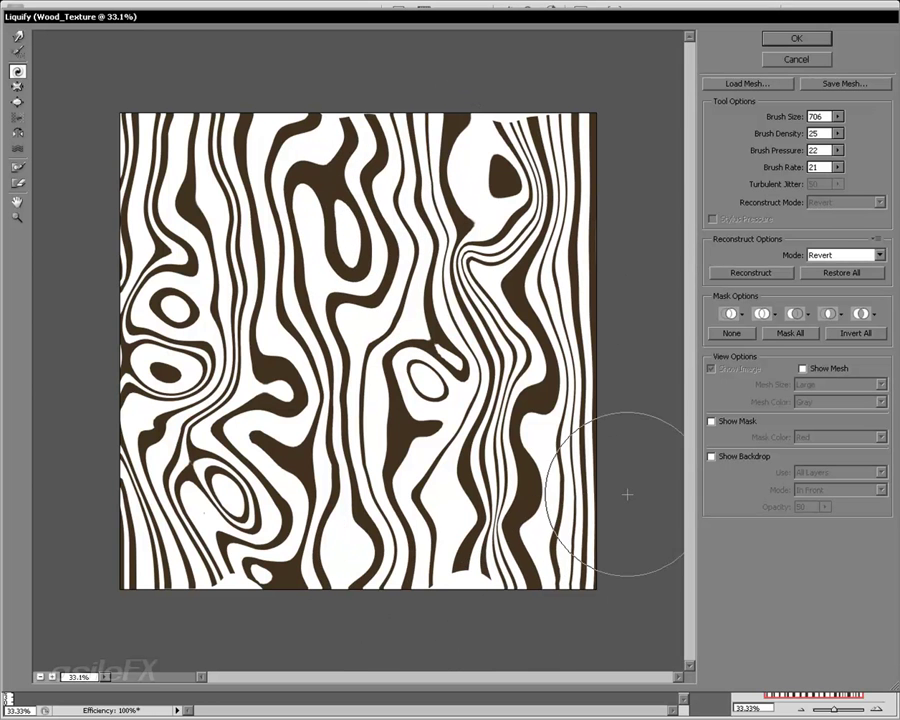
# - Display the Liquify mesh over the image, try Cyan and settle on Red as its color, and apply the filter
pyautogui.click(802, 368)
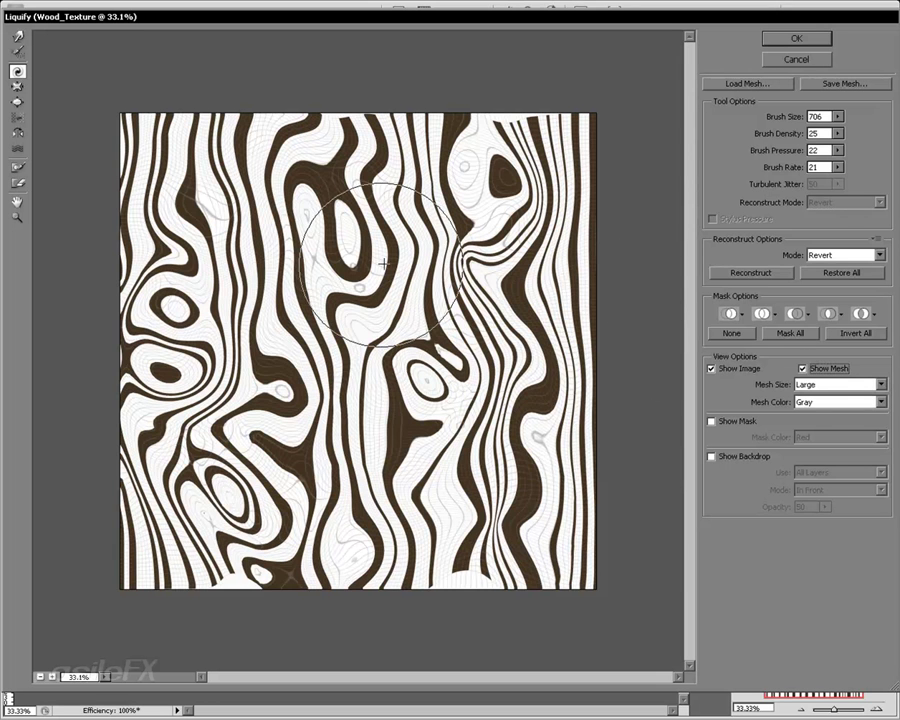
pyautogui.click(51, 677)
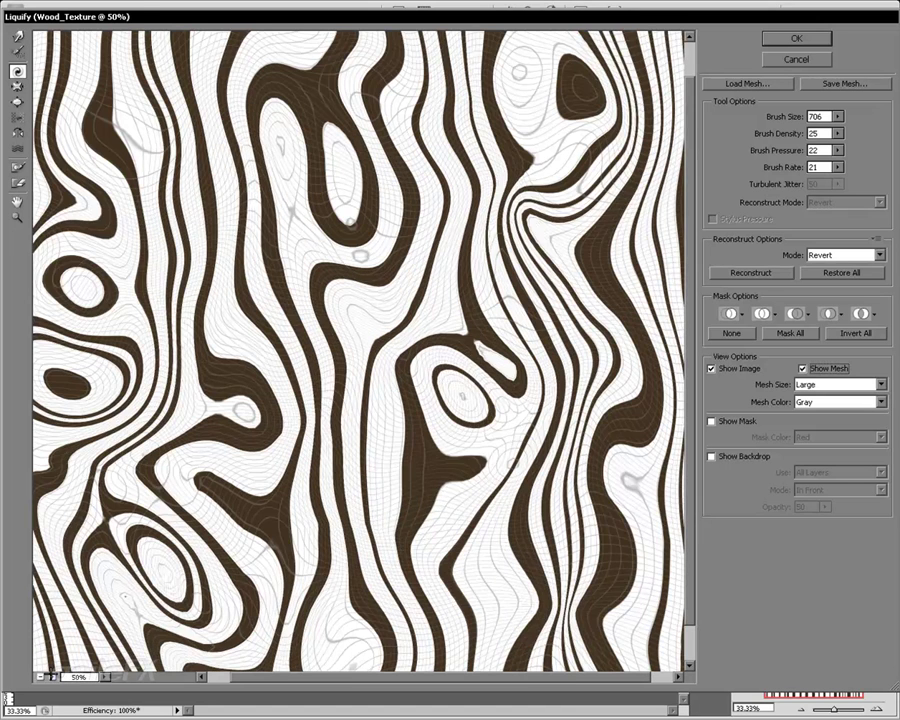
pyautogui.click(51, 677)
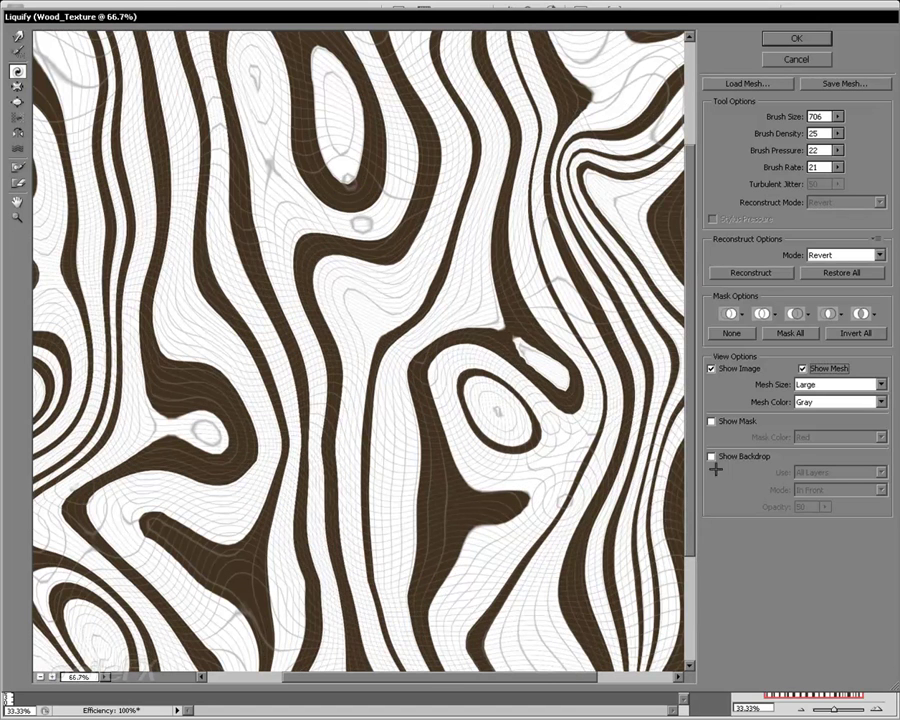
pyautogui.click(818, 401)
pyautogui.click(833, 441)
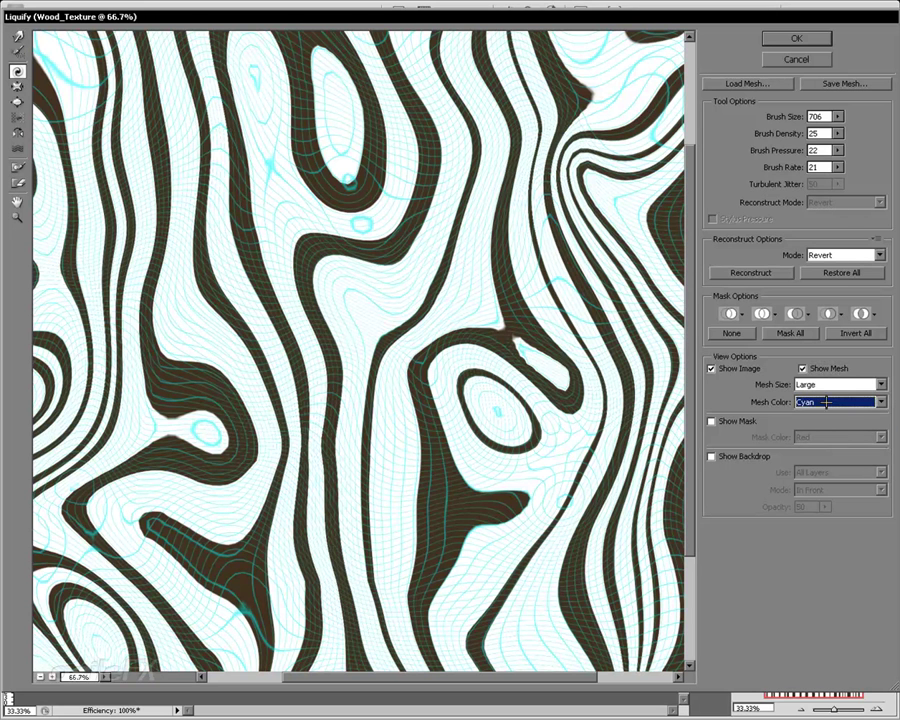
pyautogui.click(836, 402)
pyautogui.click(836, 414)
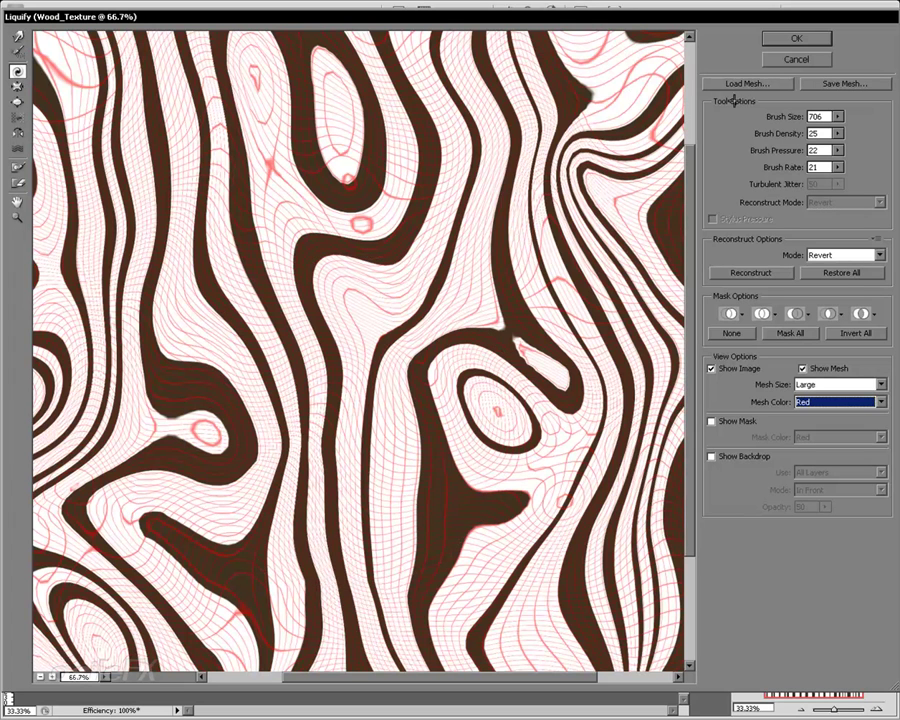
pyautogui.click(784, 38)
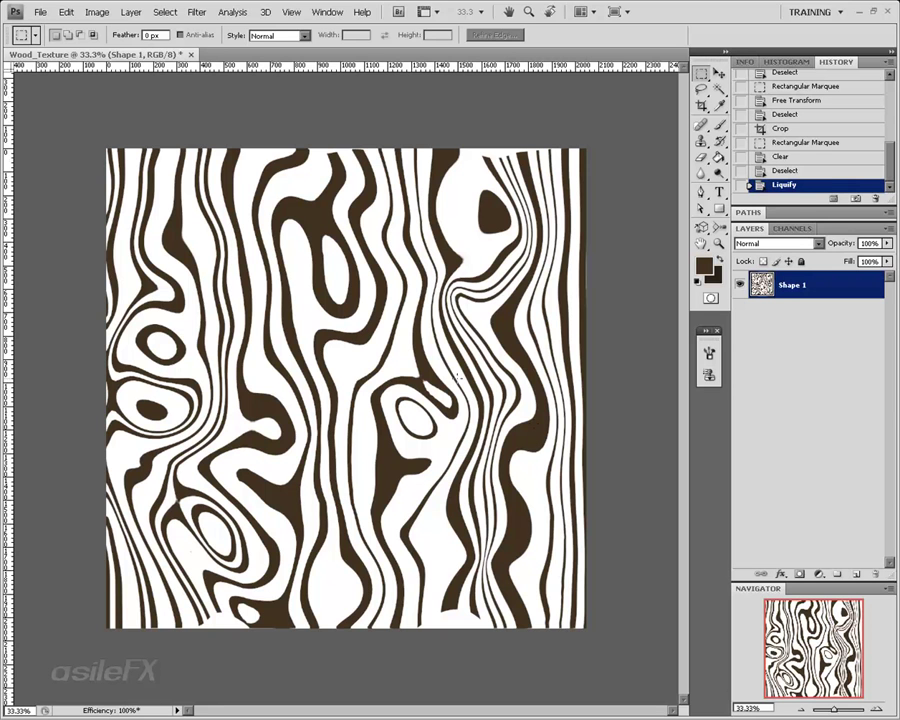
# - Stretch the grain layer vertically past both ends of the canvas to about 283% height with Free Transform
pyautogui.hotkey('ctrl', '-')
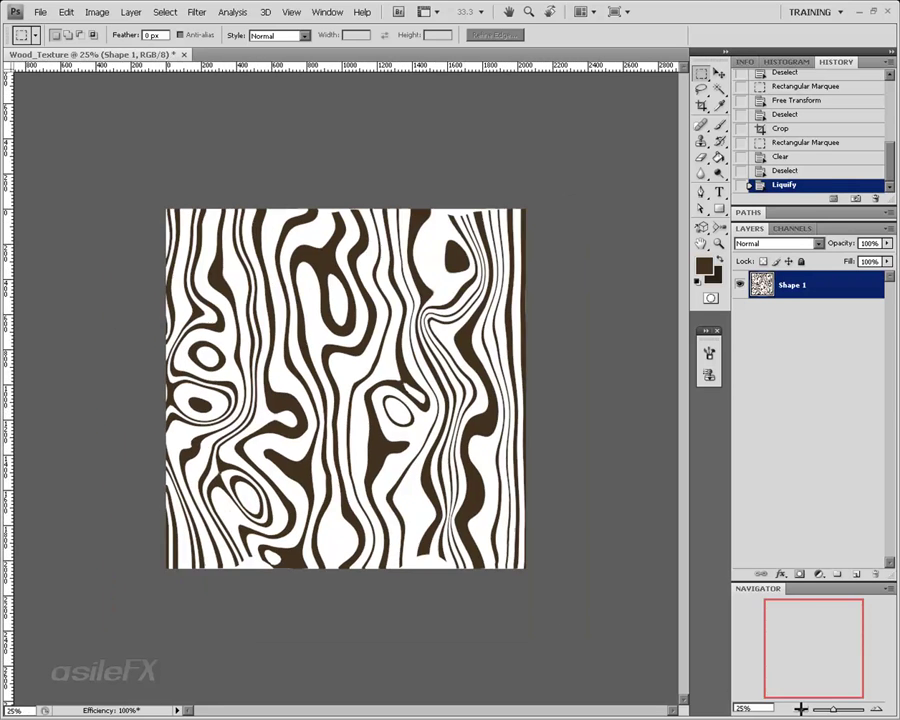
pyautogui.hotkey('ctrl', '-')
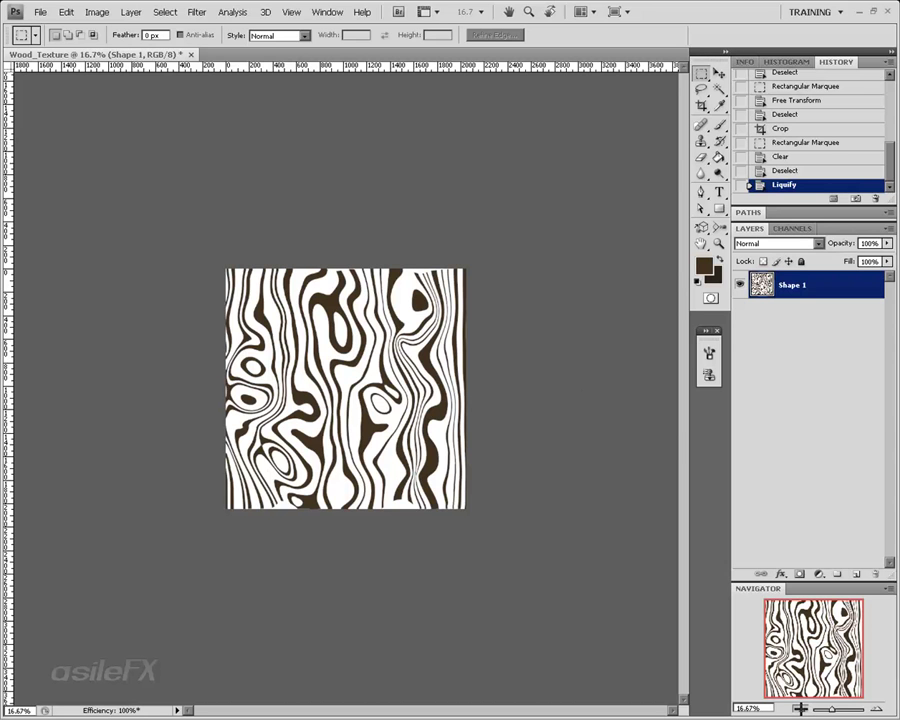
pyautogui.hotkey('ctrl', '-')
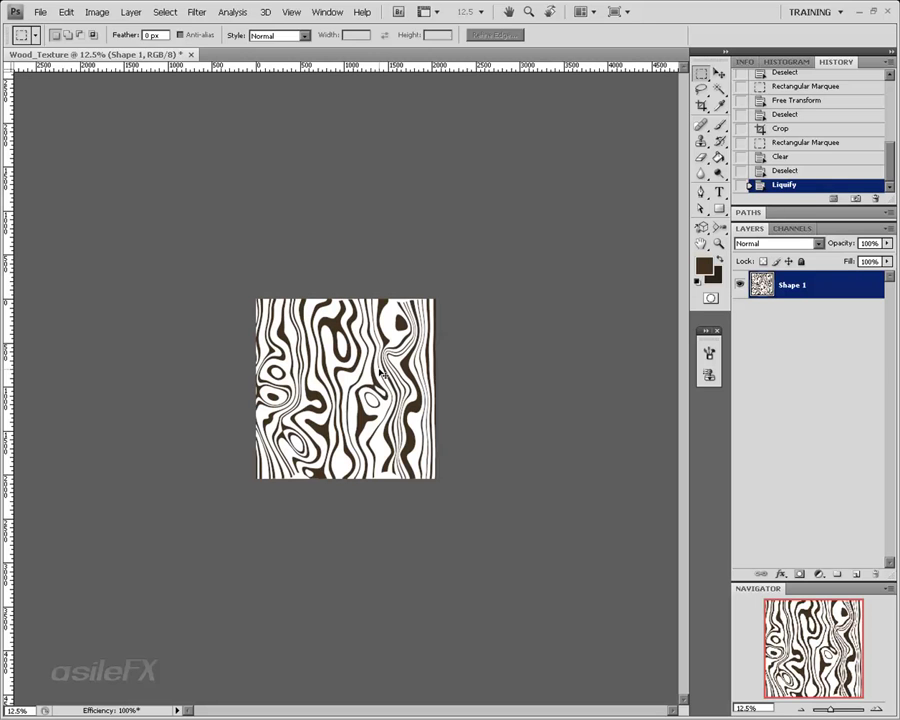
pyautogui.hotkey('ctrl', 't')
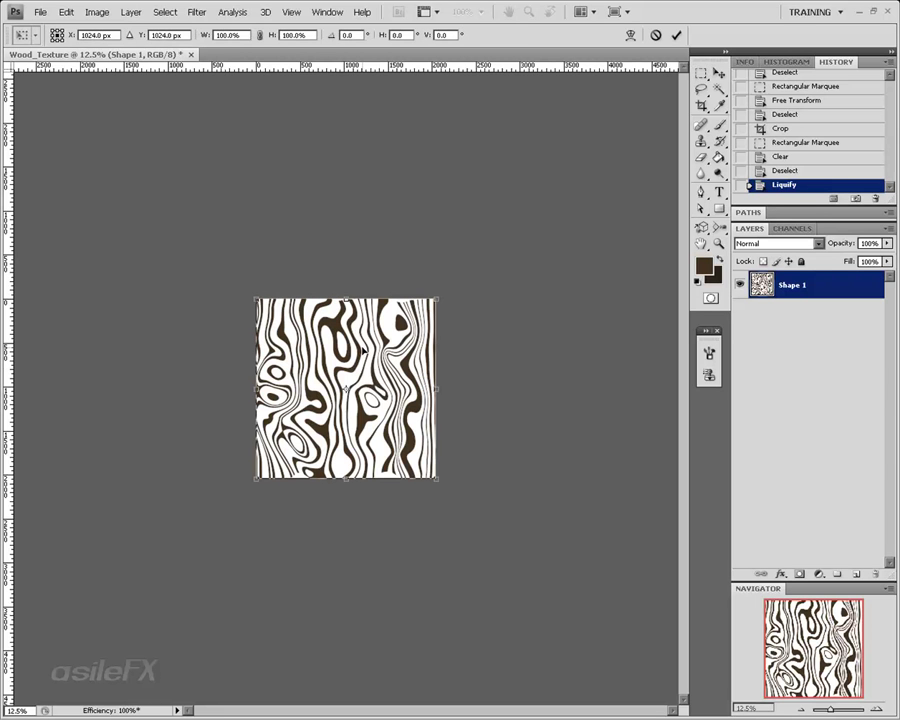
pyautogui.rightClick(362, 351)
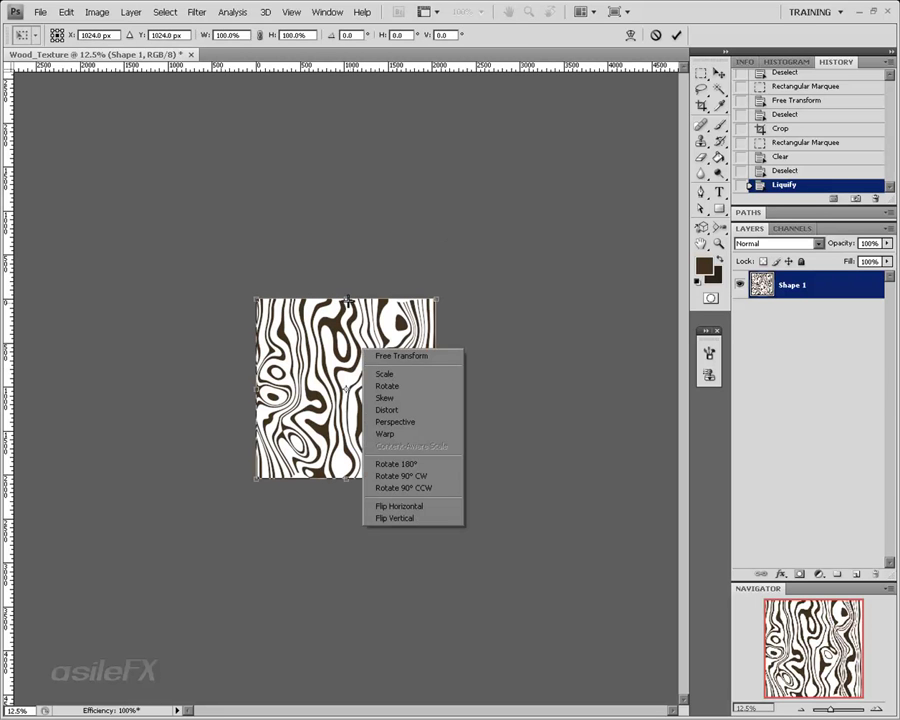
pyautogui.press('Escape')
pyautogui.moveTo(346, 298); pyautogui.dragTo(347, 147)
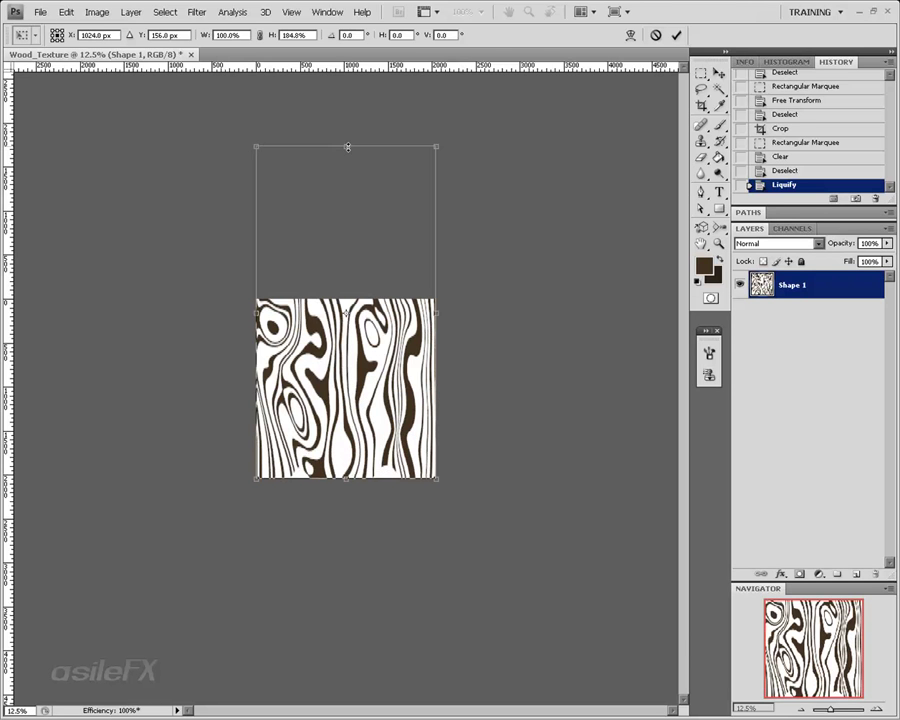
pyautogui.moveTo(355, 484); pyautogui.dragTo(361, 656)
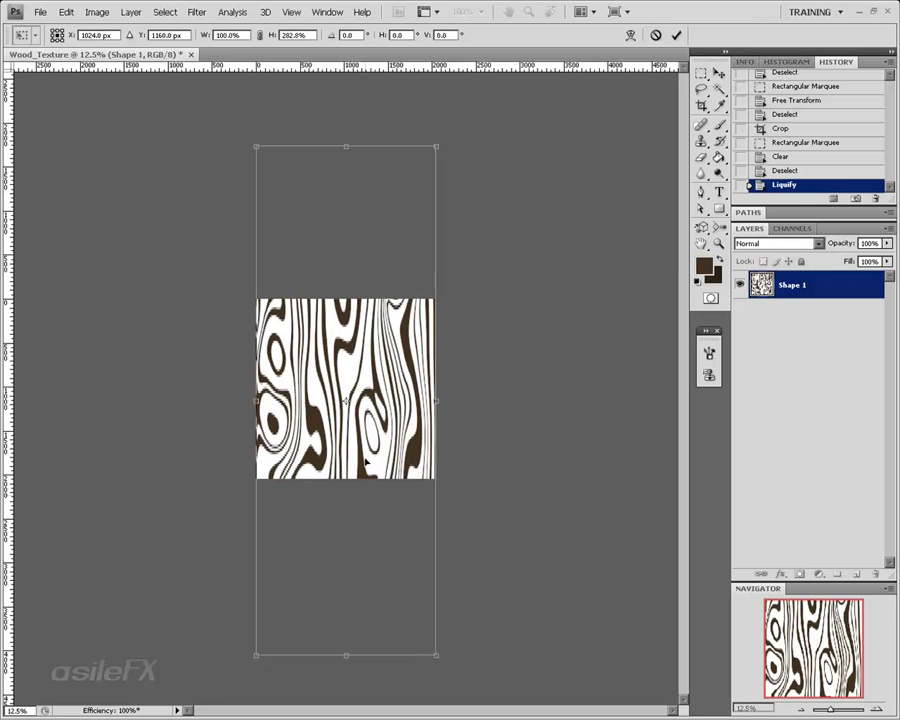
# - Adjust the transform to about 112% width and 270% height, reposition the grain to cover the canvas, and apply it
pyautogui.moveTo(349, 143)
pyautogui.mouseDown()
pyautogui.moveTo(348, 85)
pyautogui.moveTo(357, 197)
pyautogui.moveTo(356, 166)
pyautogui.mouseUp()
pyautogui.moveTo(359, 385); pyautogui.dragTo(363, 353)
pyautogui.moveTo(441, 383); pyautogui.dragTo(452, 383)
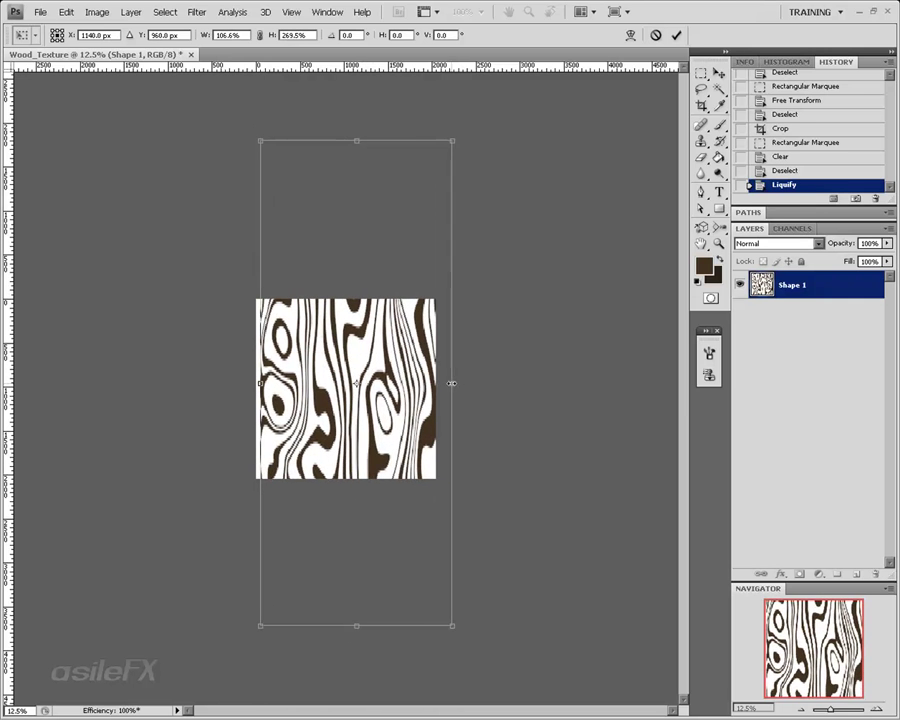
pyautogui.moveTo(260, 383); pyautogui.dragTo(249, 383)
pyautogui.moveTo(307, 350); pyautogui.dragTo(313, 407)
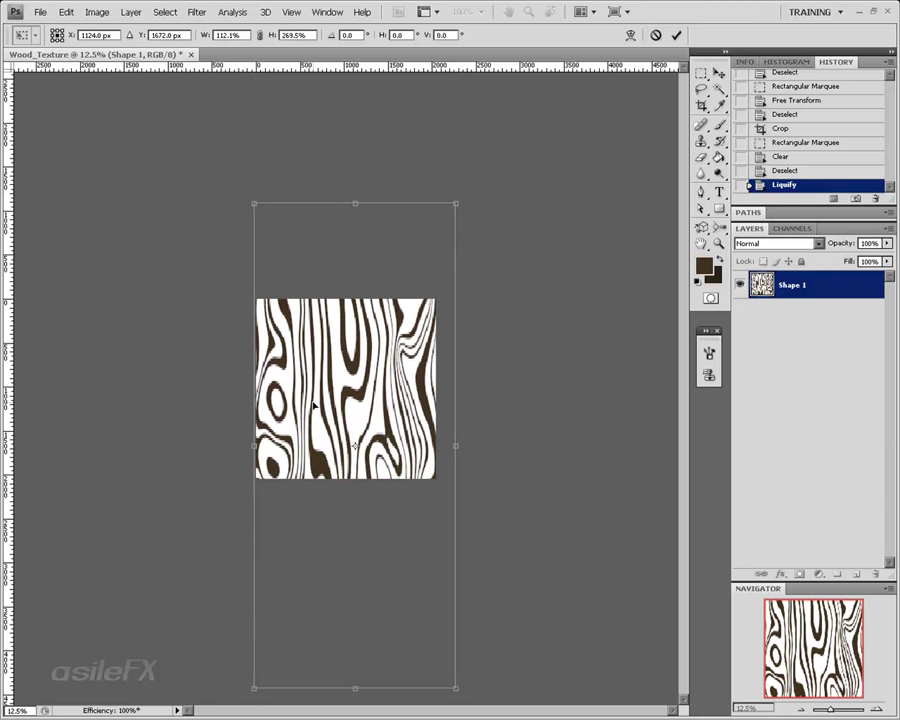
pyautogui.press('Return')
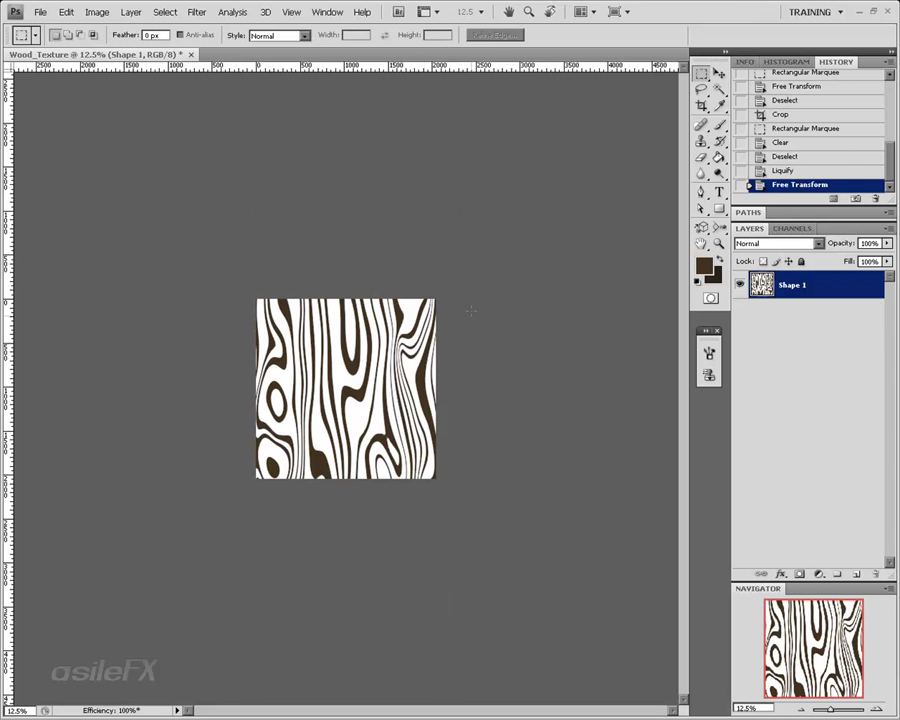
# - Crop the document to the full canvas bounds to trim the grain overhanging the edges
pyautogui.click(876, 708)
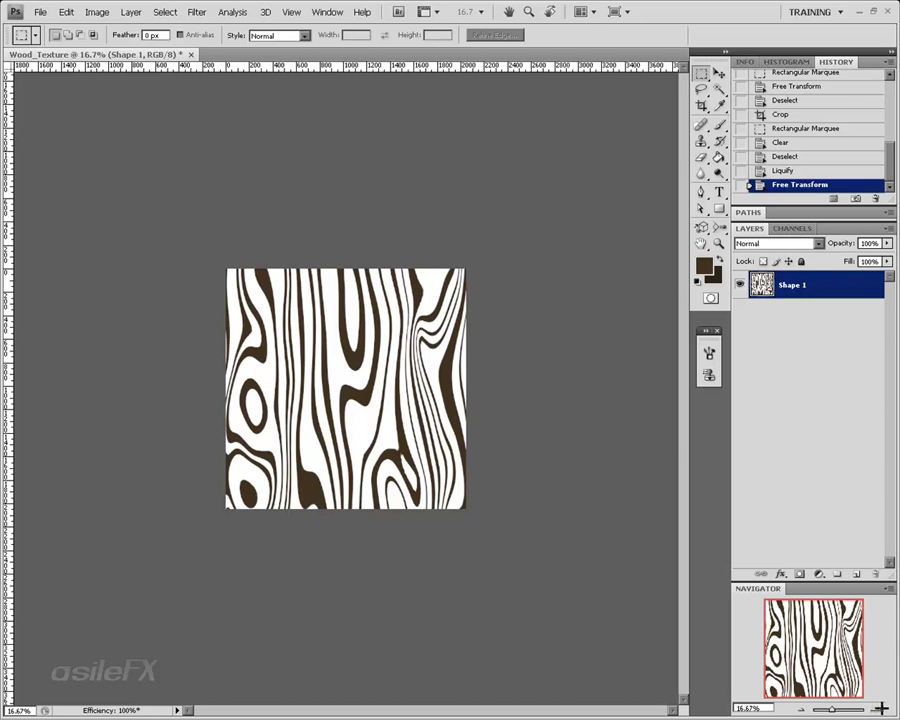
pyautogui.click(882, 708)
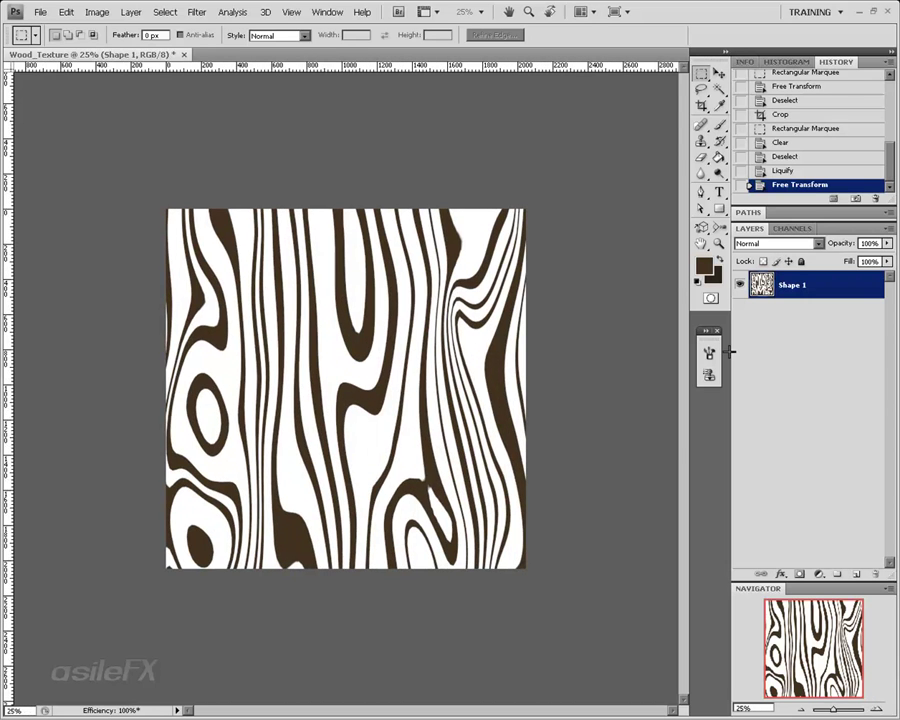
pyautogui.press('c')
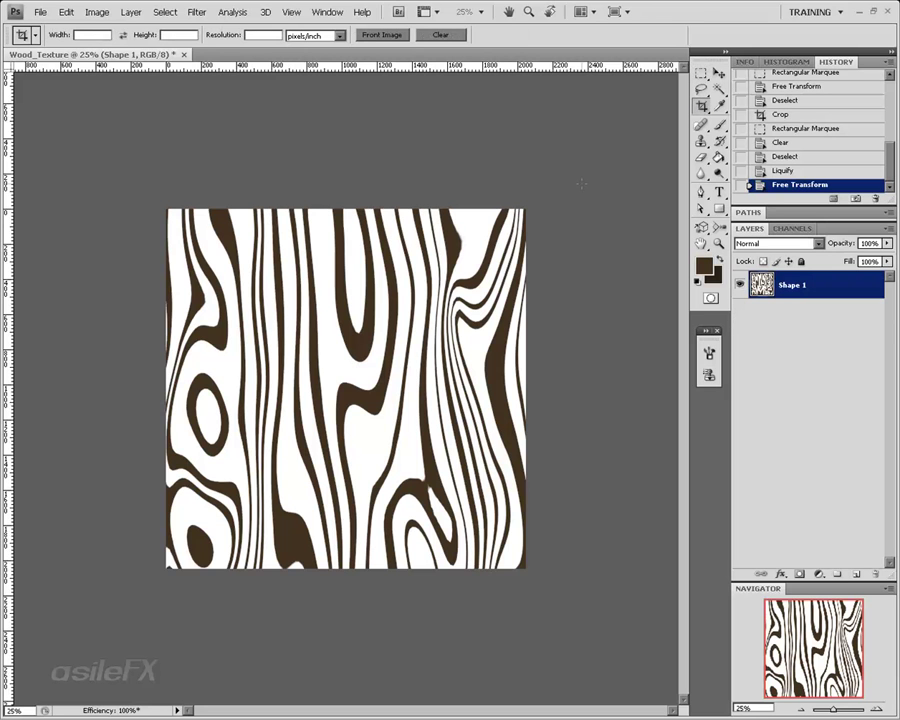
pyautogui.moveTo(87, 168); pyautogui.dragTo(584, 625)
pyautogui.press('Return')
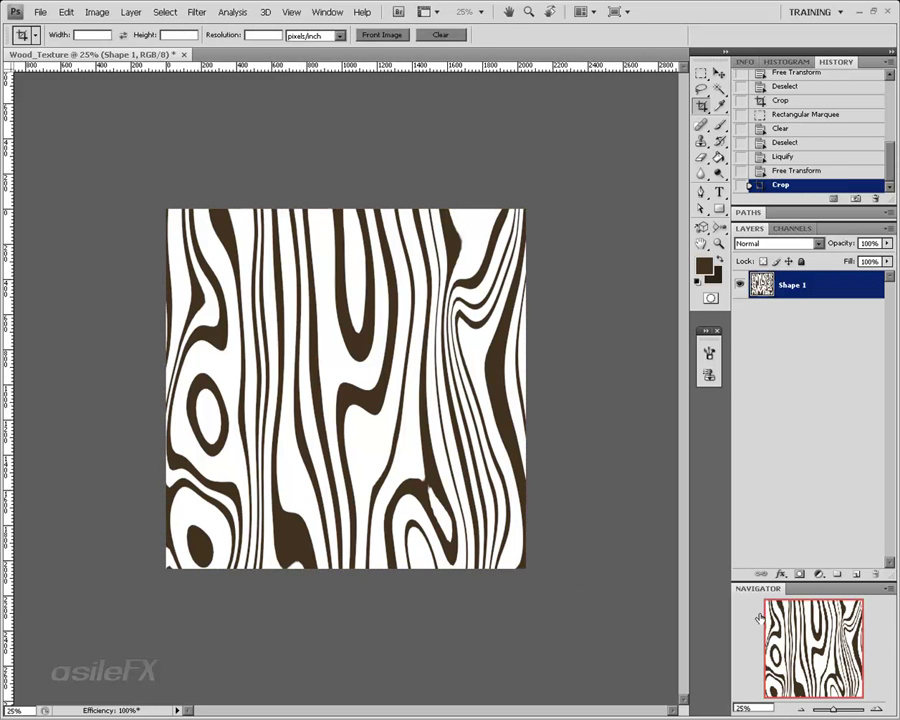
# - Create a new layer above the grain layer and fill it with the dark brown foreground color using the Paint Bucket
pyautogui.click(876, 708)
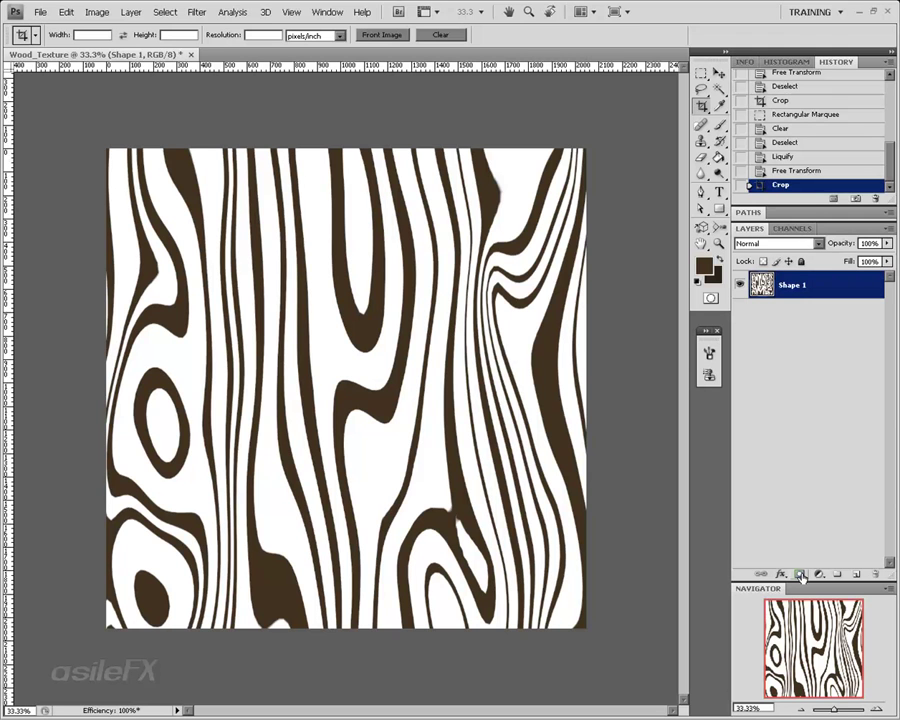
pyautogui.click(884, 229)
pyautogui.click(876, 234)
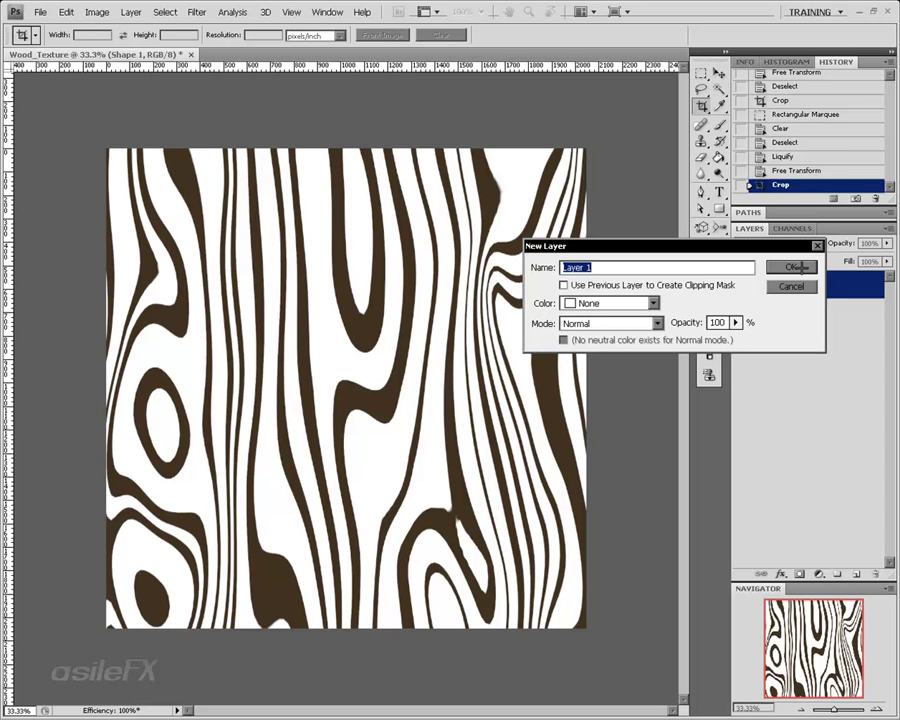
pyautogui.click(790, 267)
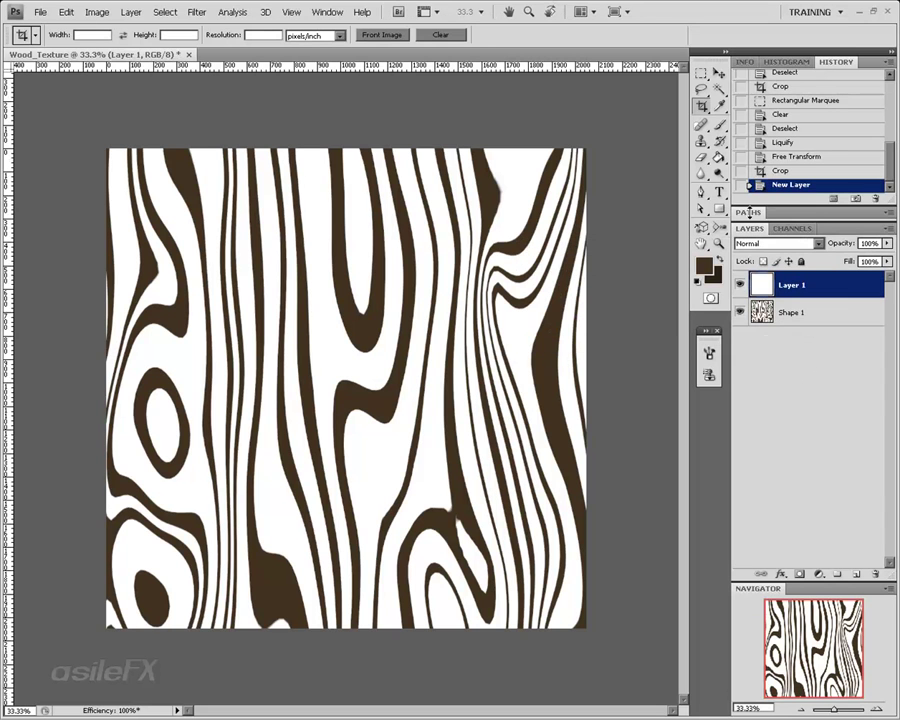
pyautogui.click(719, 157)
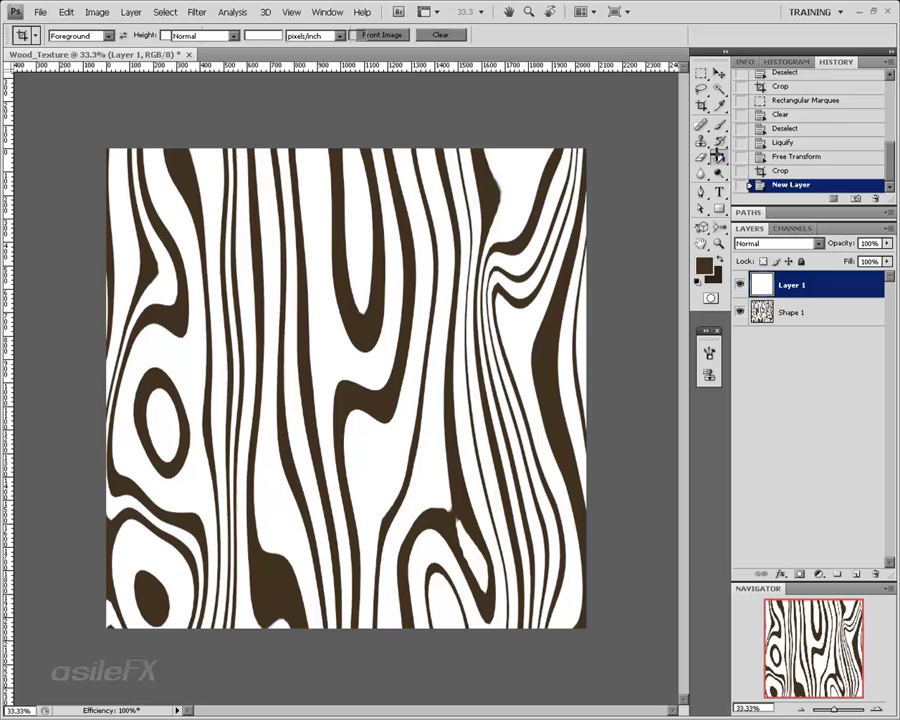
pyautogui.click(315, 340)
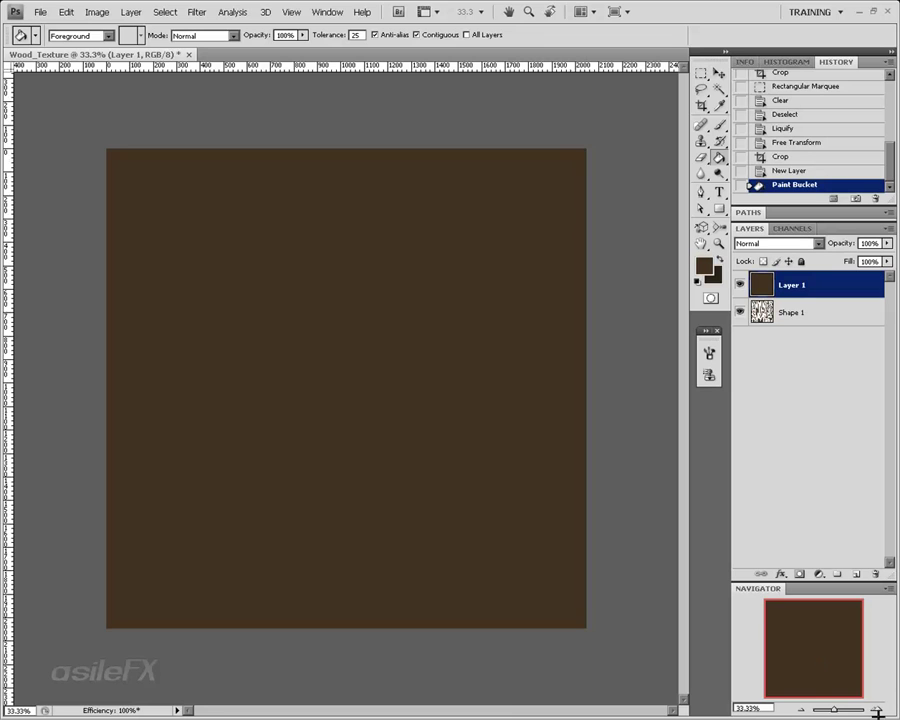
# - Start the Fibers filter on the brown fill layer with Variance 5 and preview the pattern at reduced magnification
pyautogui.hotkey('ctrl', '+')
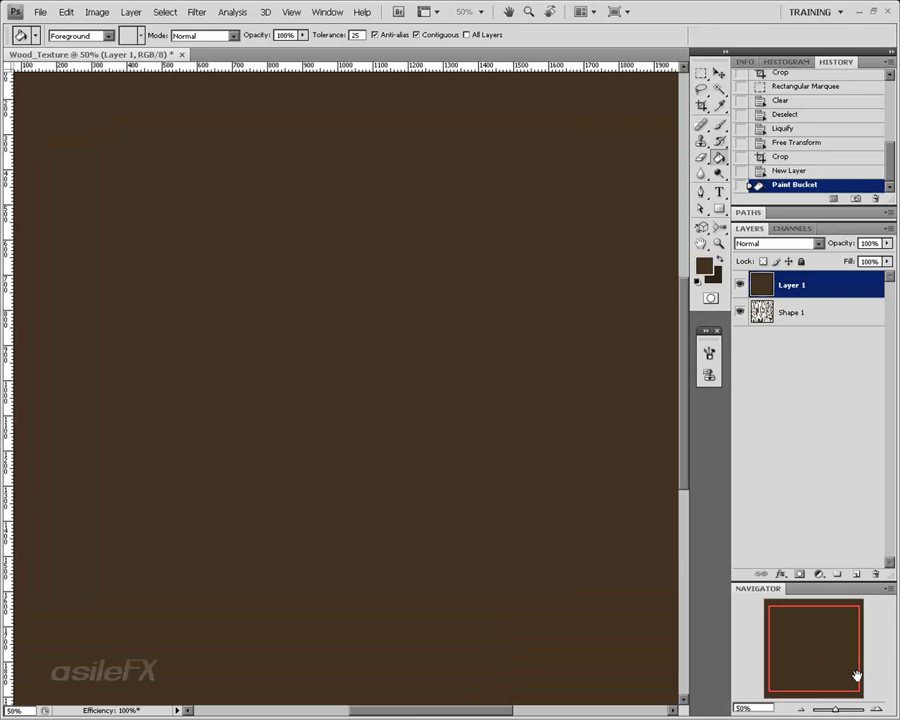
pyautogui.click(205, 12)
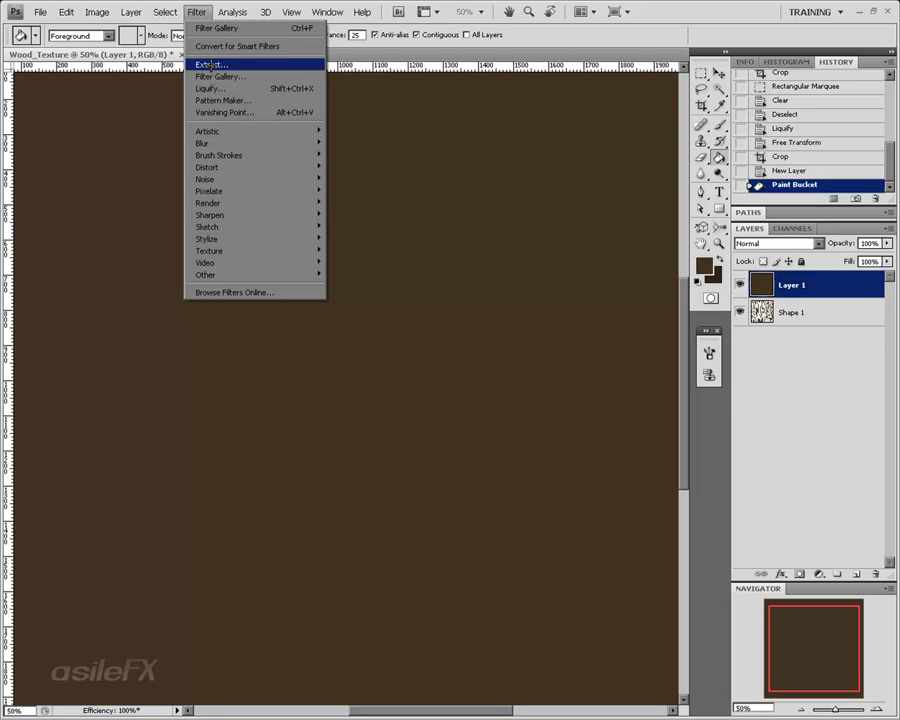
pyautogui.moveTo(238, 199)
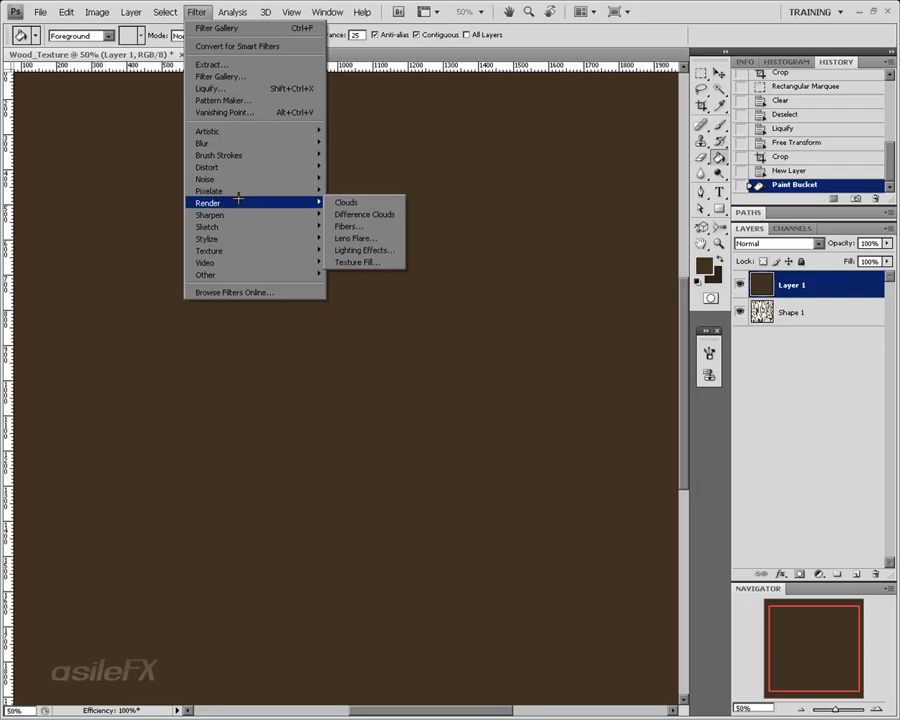
pyautogui.click(388, 225)
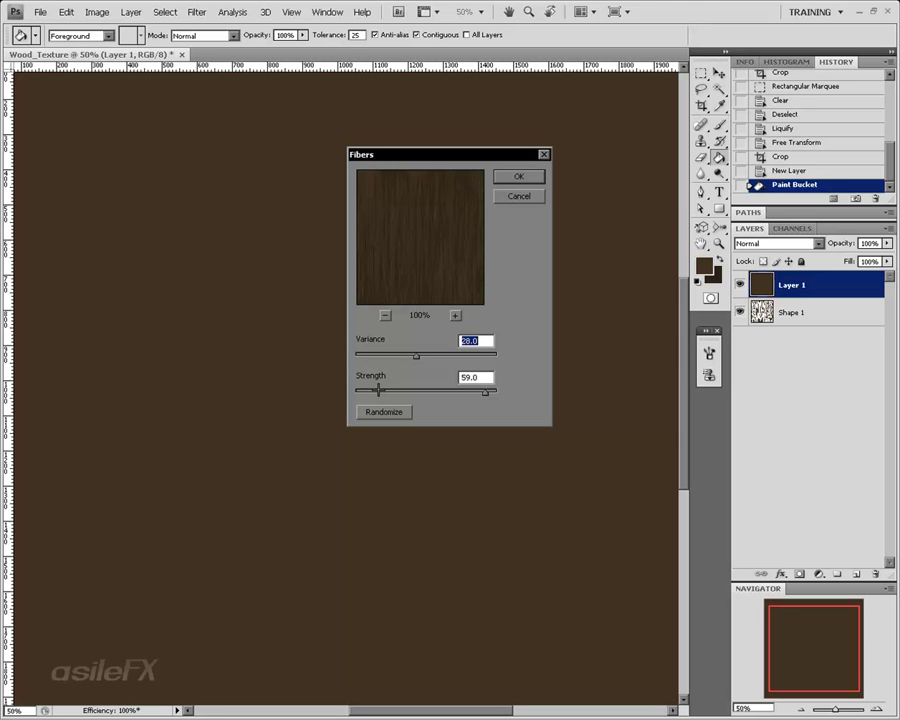
pyautogui.moveTo(416, 355); pyautogui.dragTo(365, 355)
pyautogui.press('Down')
pyautogui.click(385, 315)
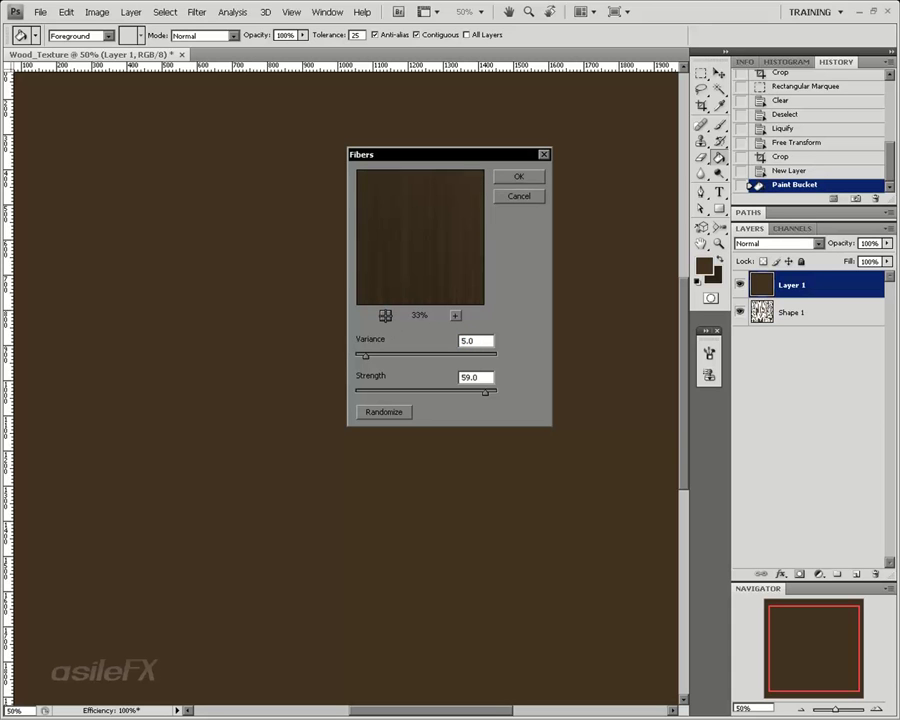
pyautogui.click(385, 315)
pyautogui.click(385, 315)
pyautogui.click(454, 315)
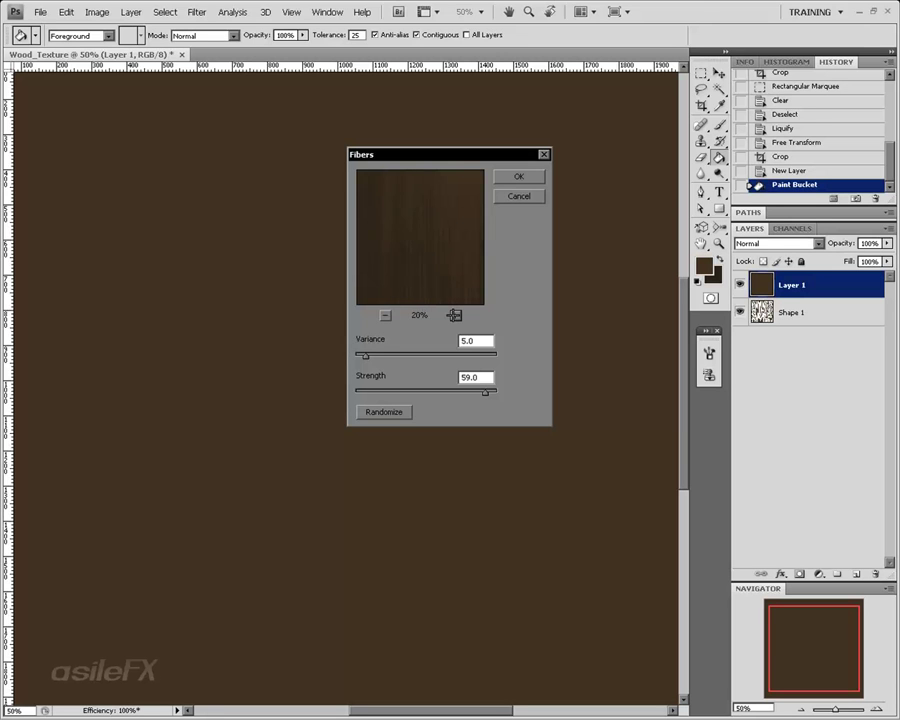
pyautogui.click(385, 315)
pyautogui.click(385, 315)
pyautogui.click(385, 315)
# - Try several Variance amounts for the fibers, settle on Variance 6 and Strength 1, and apply the filter
pyautogui.moveTo(365, 355)
pyautogui.mouseDown()
pyautogui.moveTo(317, 353)
pyautogui.moveTo(359, 357)
pyautogui.mouseUp()
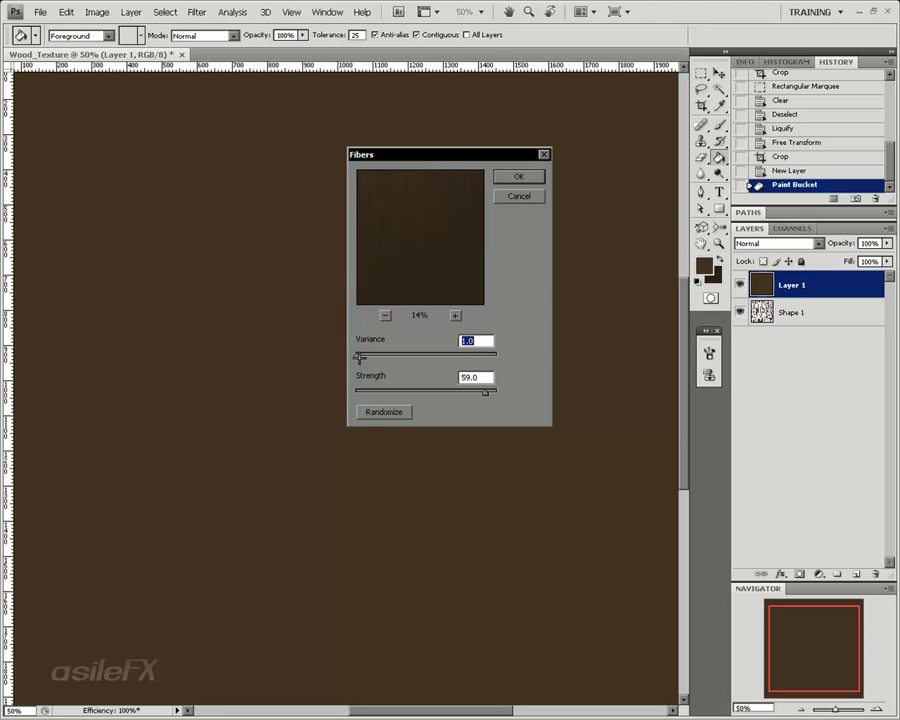
pyautogui.moveTo(359, 357); pyautogui.dragTo(380, 349)
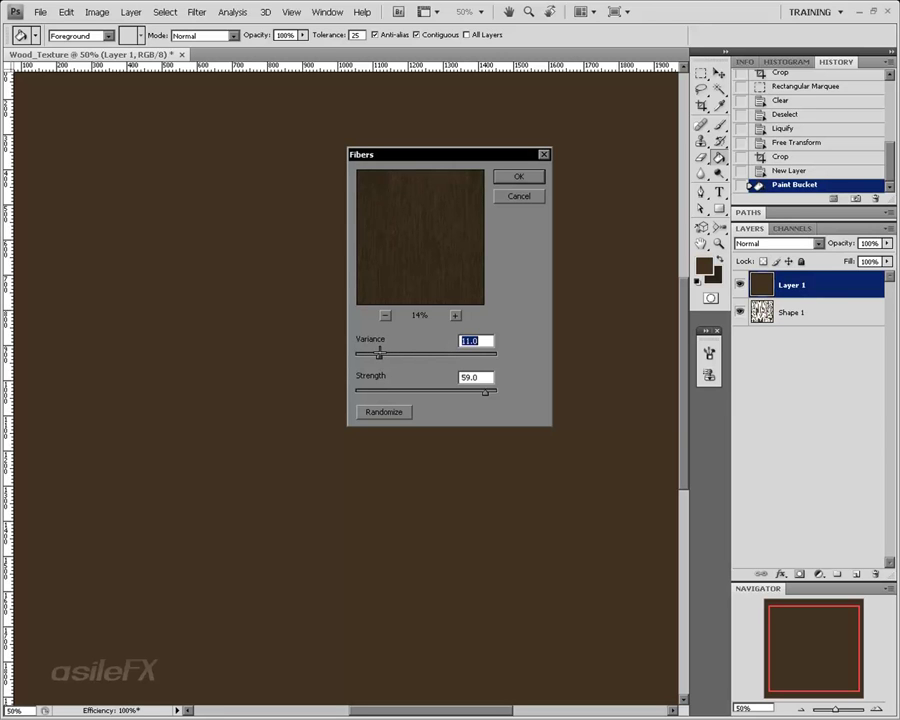
pyautogui.moveTo(485, 391); pyautogui.dragTo(353, 390)
pyautogui.moveTo(378, 355)
pyautogui.mouseDown()
pyautogui.moveTo(358, 357)
pyautogui.moveTo(372, 358)
pyautogui.mouseUp()
pyautogui.press('Tab')
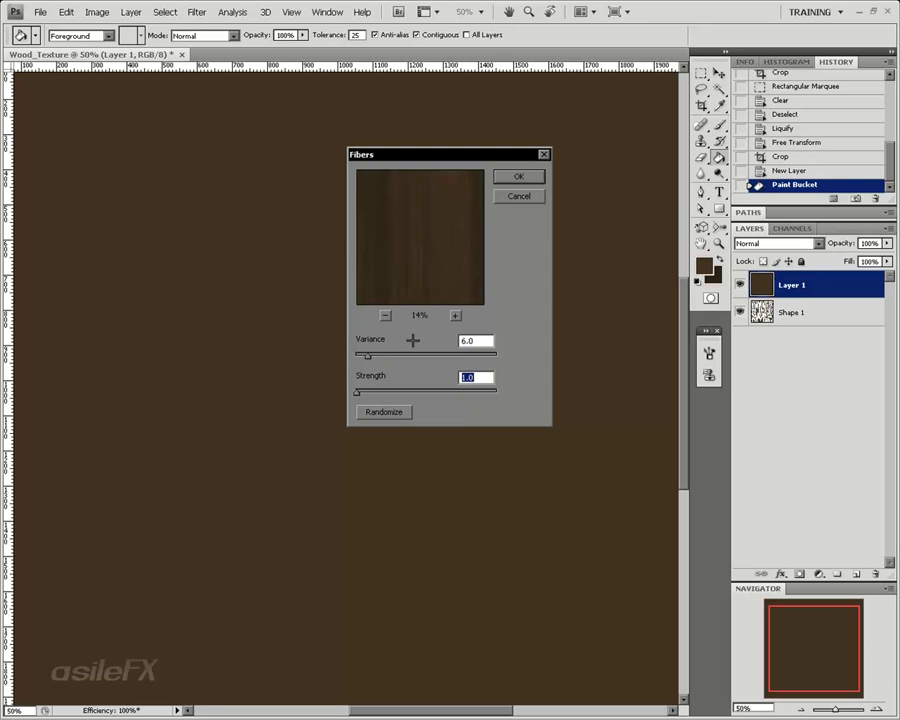
pyautogui.click(512, 175)
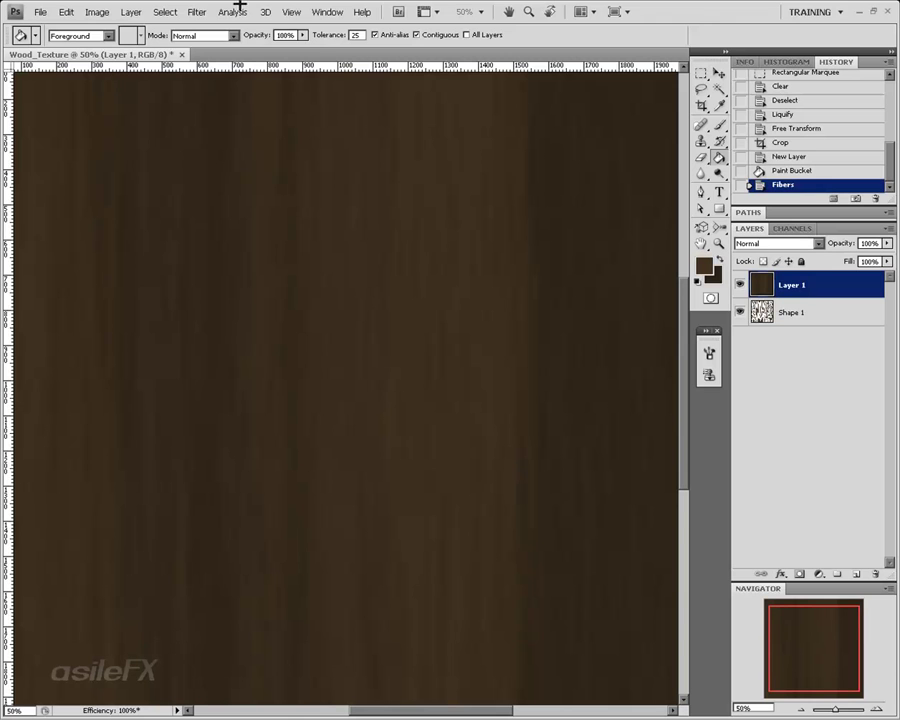
# - Run Fibers again on the same layer with Strength raised to the maximum of 64
pyautogui.click(197, 12)
pyautogui.moveTo(276, 203)
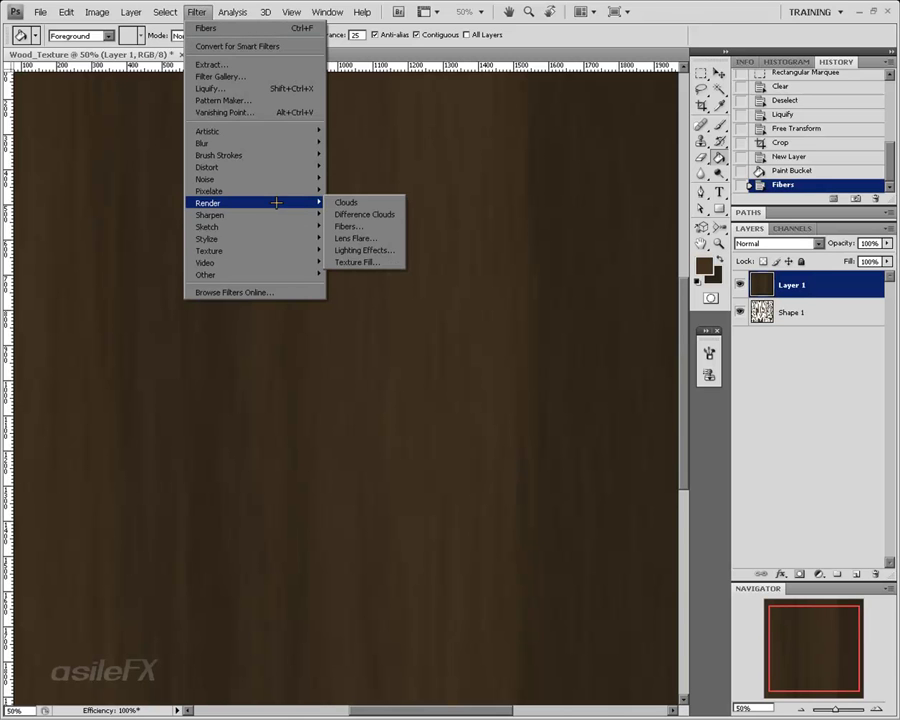
pyautogui.click(350, 226)
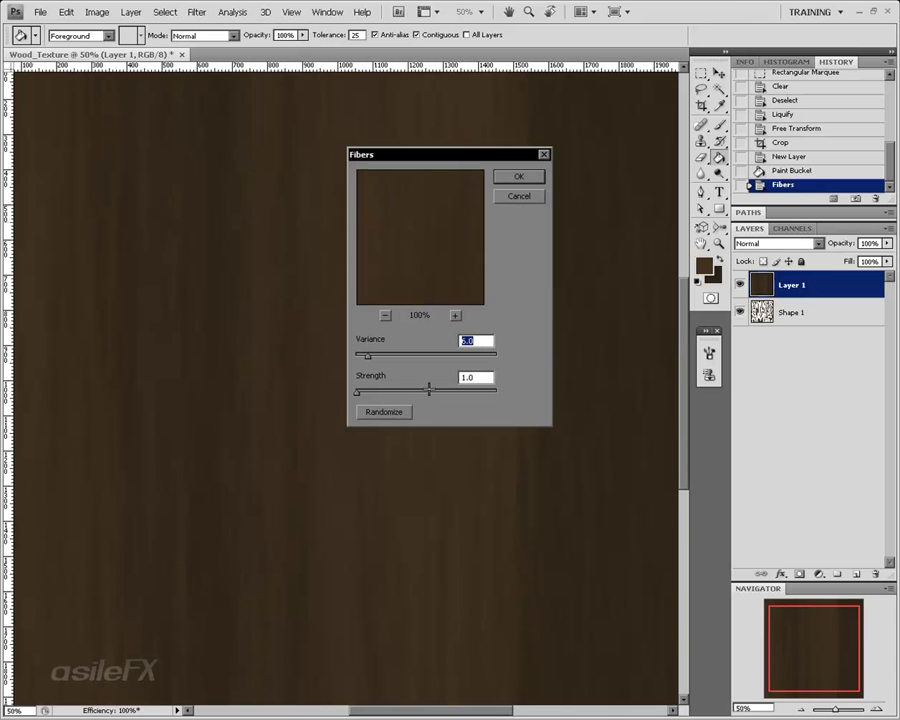
pyautogui.moveTo(429, 388); pyautogui.dragTo(528, 388)
pyautogui.click(516, 175)
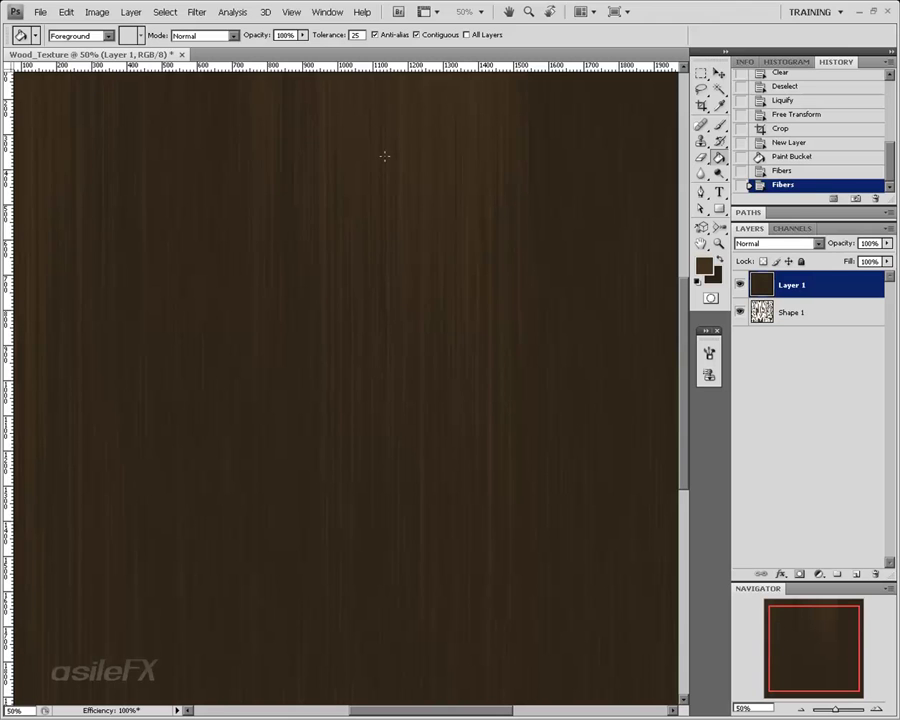
# - Reapply Fibers to the brown layer with Variance 38, Strength 53 and a randomized pattern
pyautogui.click(196, 12)
pyautogui.moveTo(288, 203)
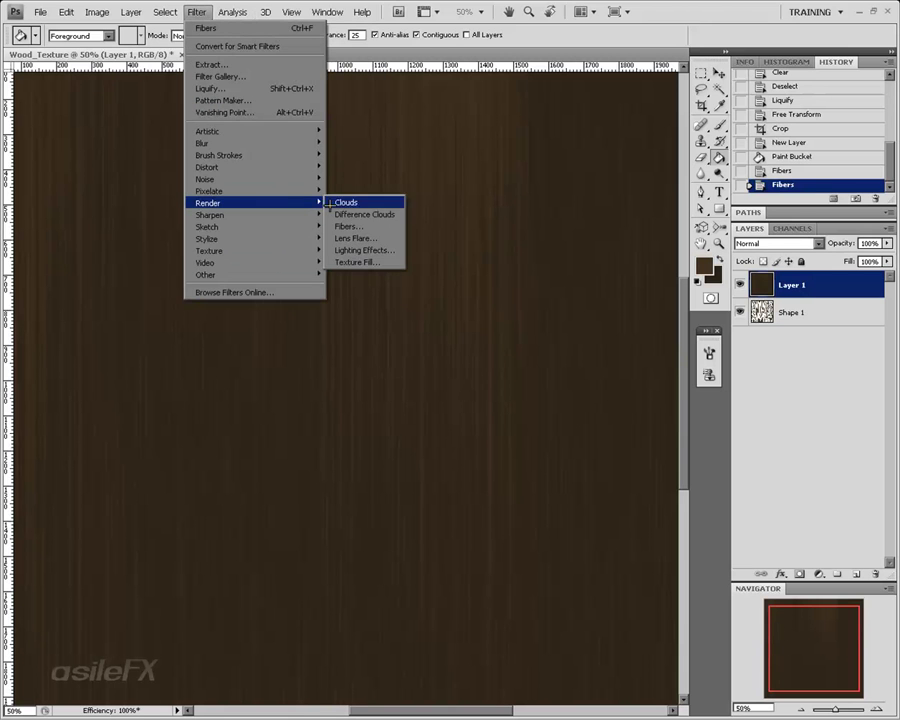
pyautogui.click(370, 226)
pyautogui.moveTo(367, 355); pyautogui.dragTo(438, 355)
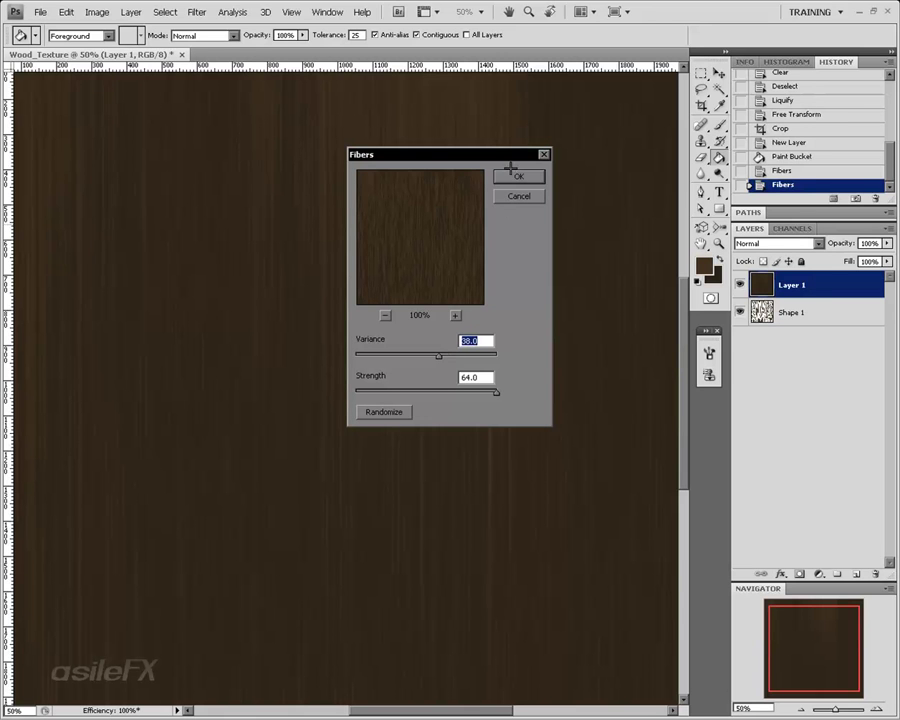
pyautogui.moveTo(496, 391); pyautogui.dragTo(474, 390)
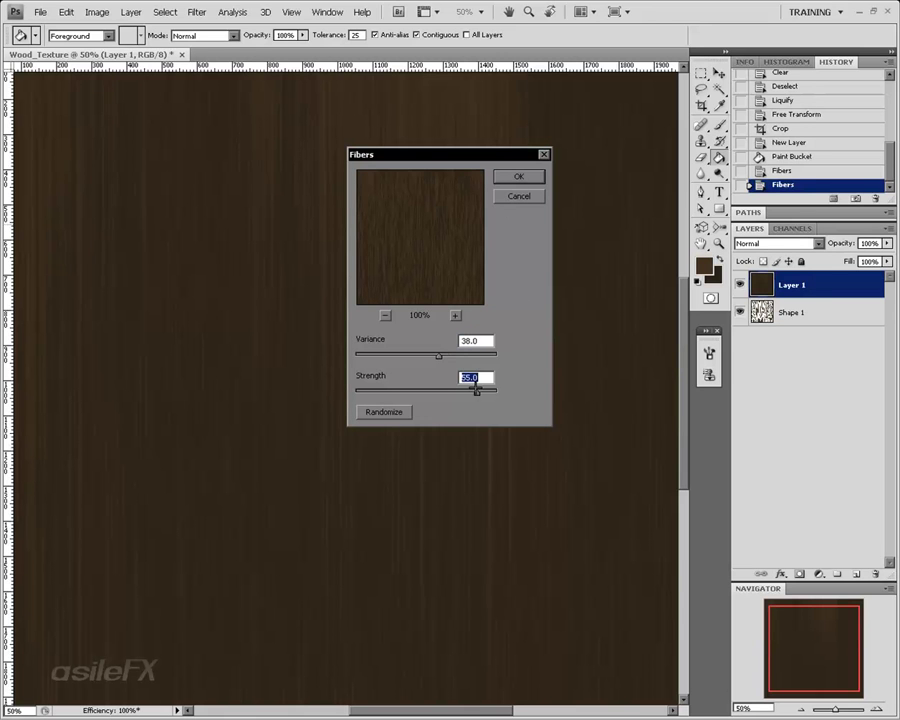
pyautogui.click(406, 411)
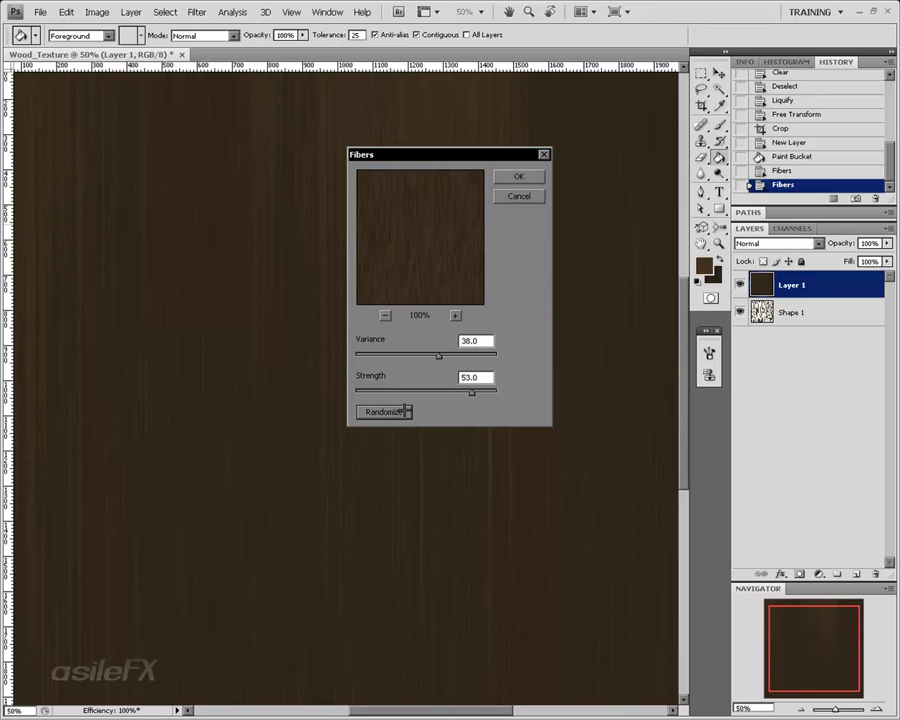
pyautogui.click(518, 177)
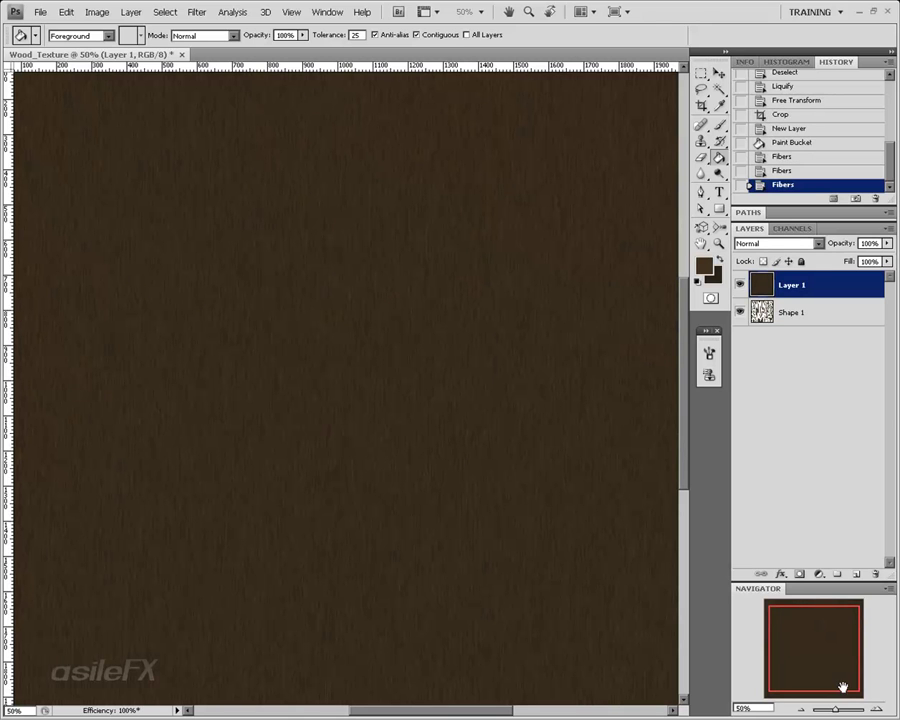
# - Inspect the fibers at 100%, then add a new layer above and fill it with the dark brown foreground color
pyautogui.doubleClick(877, 709)
pyautogui.moveTo(845, 677); pyautogui.dragTo(794, 614)
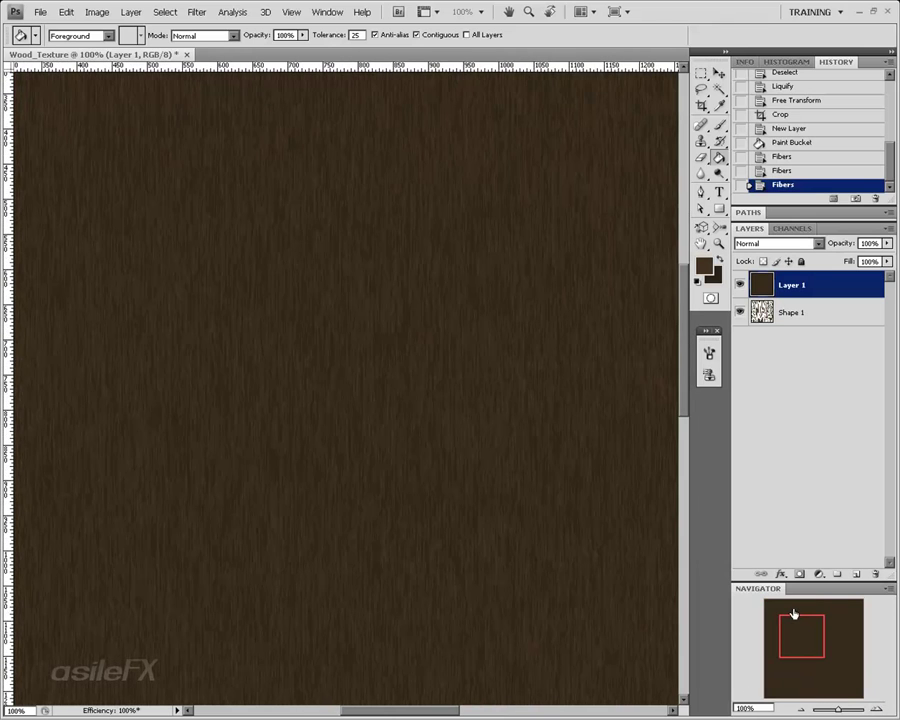
pyautogui.click(891, 228)
pyautogui.click(870, 233)
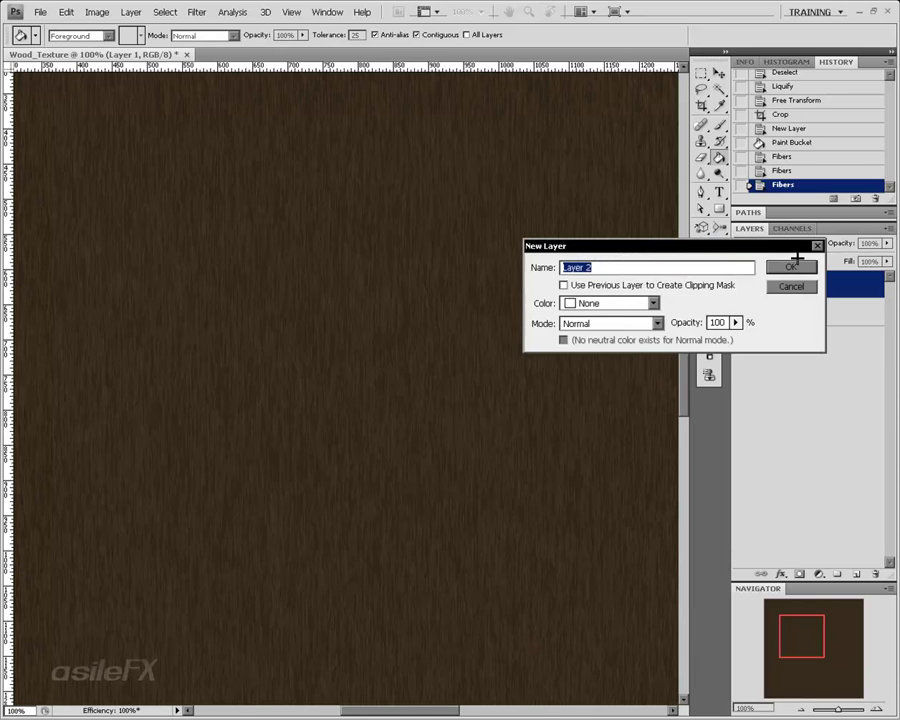
pyautogui.click(792, 262)
pyautogui.click(420, 226)
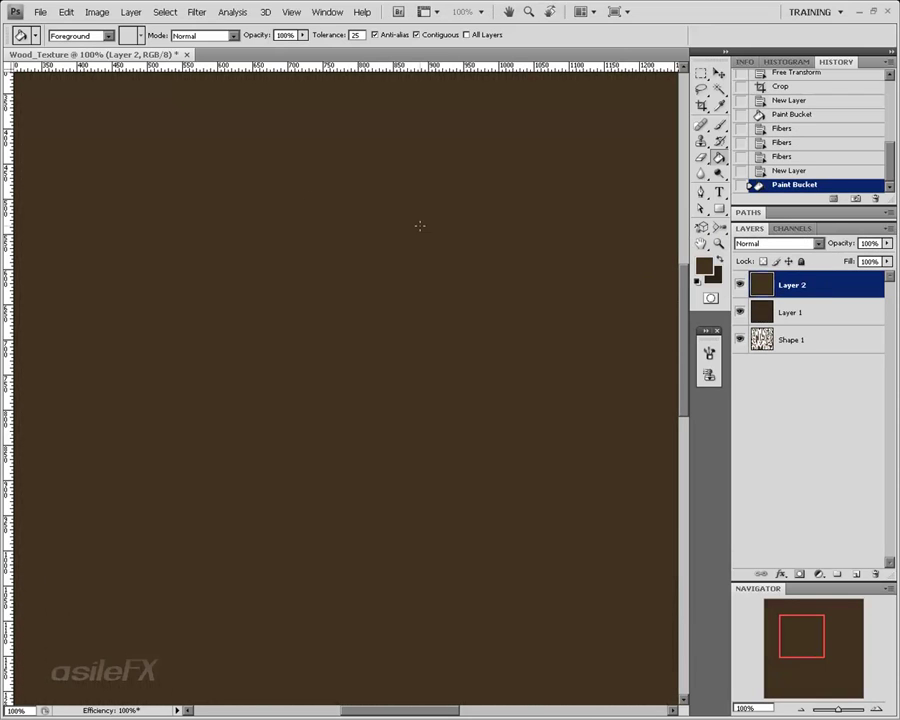
# - Apply Fibers to the new brown layer with Variance 22, Strength 34 and a randomized pattern
pyautogui.click(198, 12)
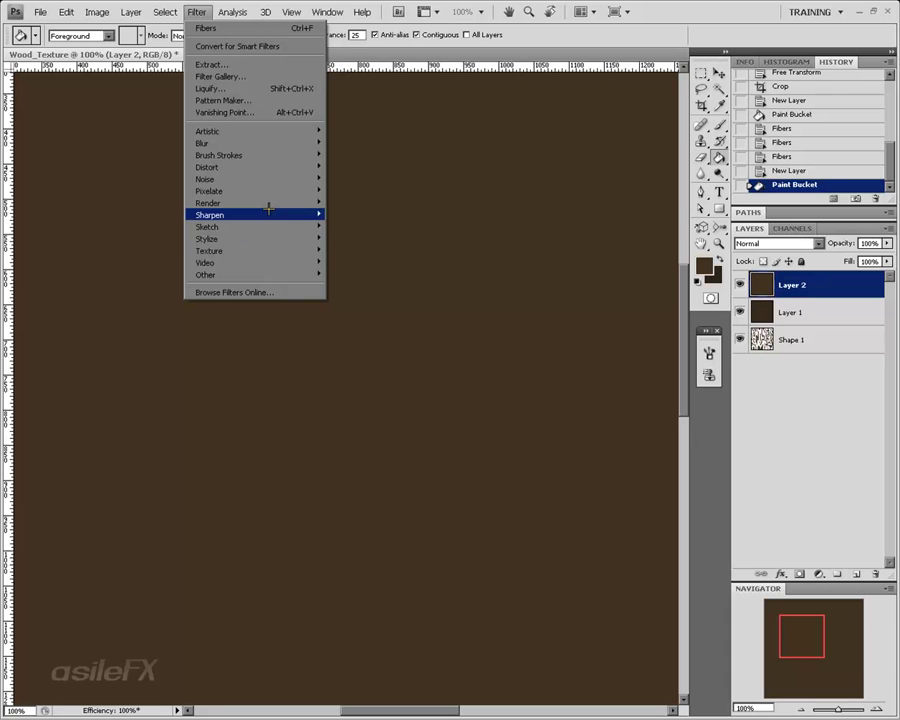
pyautogui.moveTo(277, 202)
pyautogui.click(393, 223)
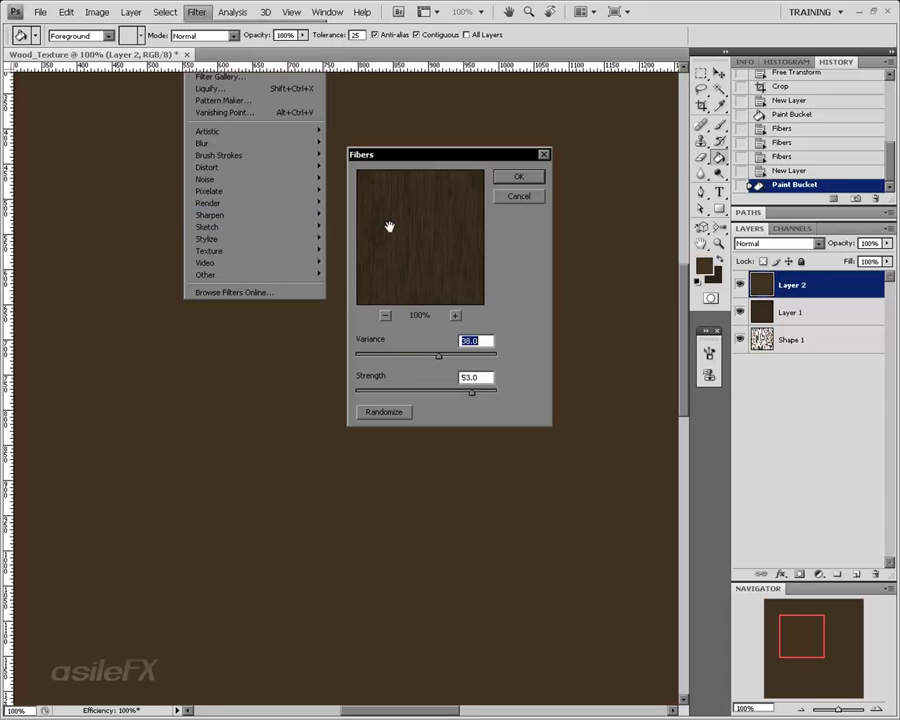
pyautogui.moveTo(410, 354)
pyautogui.mouseDown()
pyautogui.moveTo(392, 354)
pyautogui.moveTo(409, 356)
pyautogui.mouseUp()
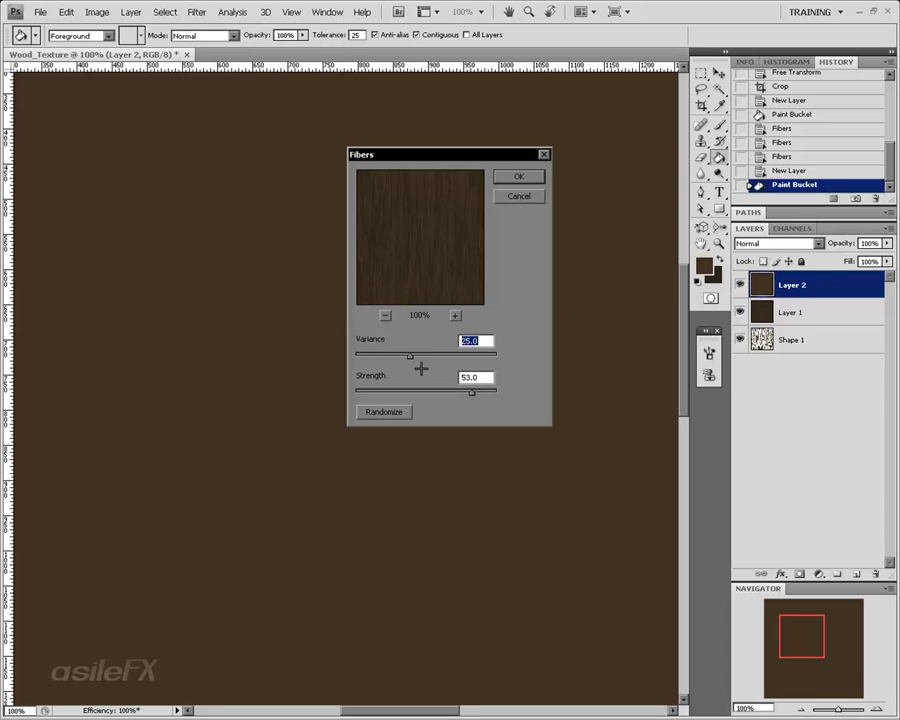
pyautogui.moveTo(471, 391); pyautogui.dragTo(403, 355)
pyautogui.click(386, 411)
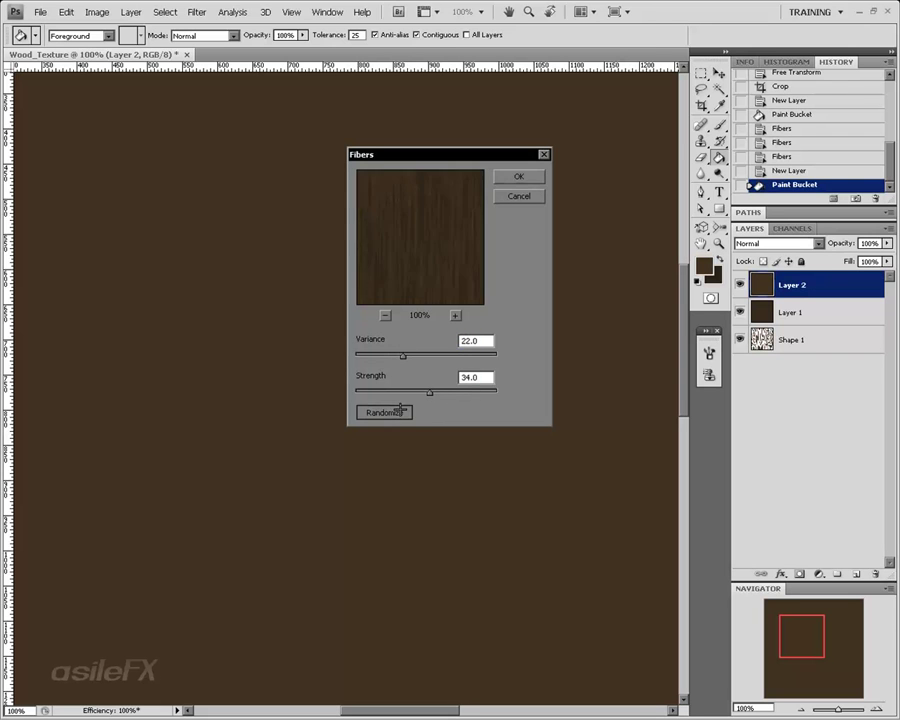
pyautogui.click(532, 178)
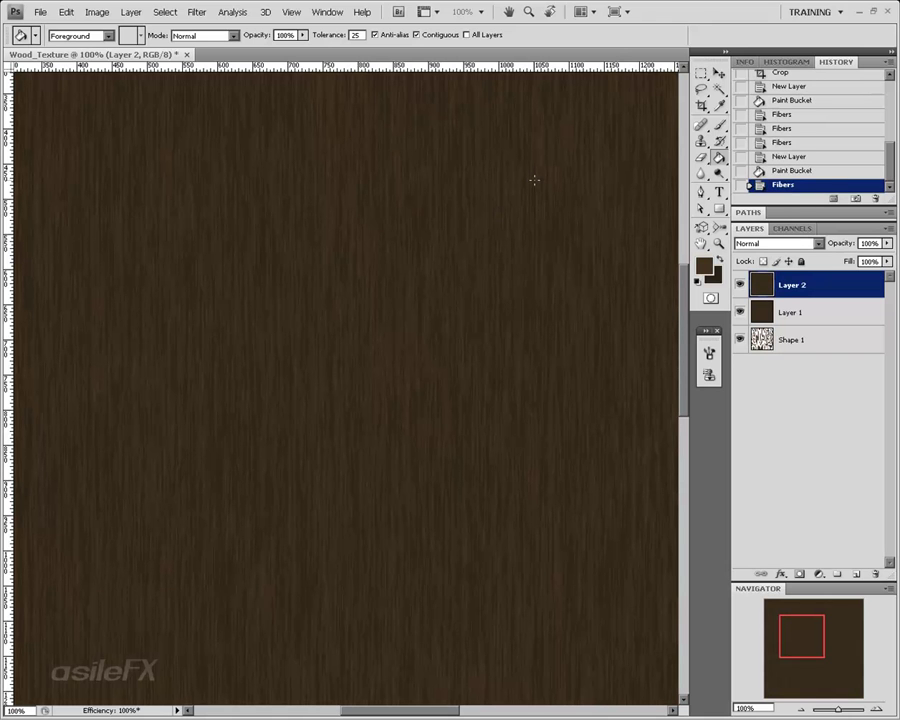
# - Hide the lower fibers layer and inspect the upper fibers layer on its own
pyautogui.click(740, 284)
pyautogui.click(740, 312)
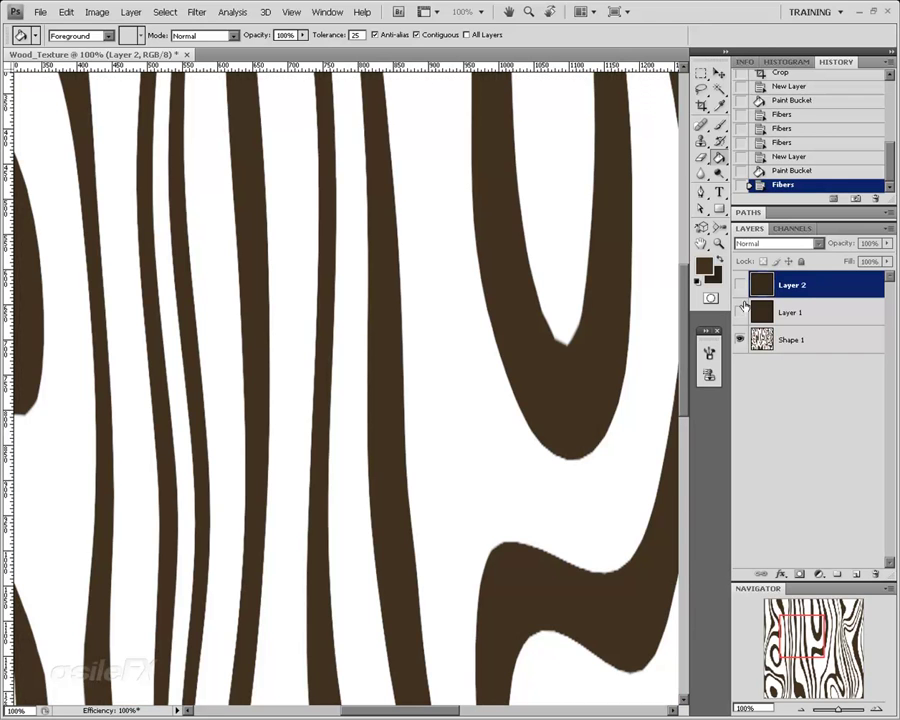
pyautogui.click(740, 285)
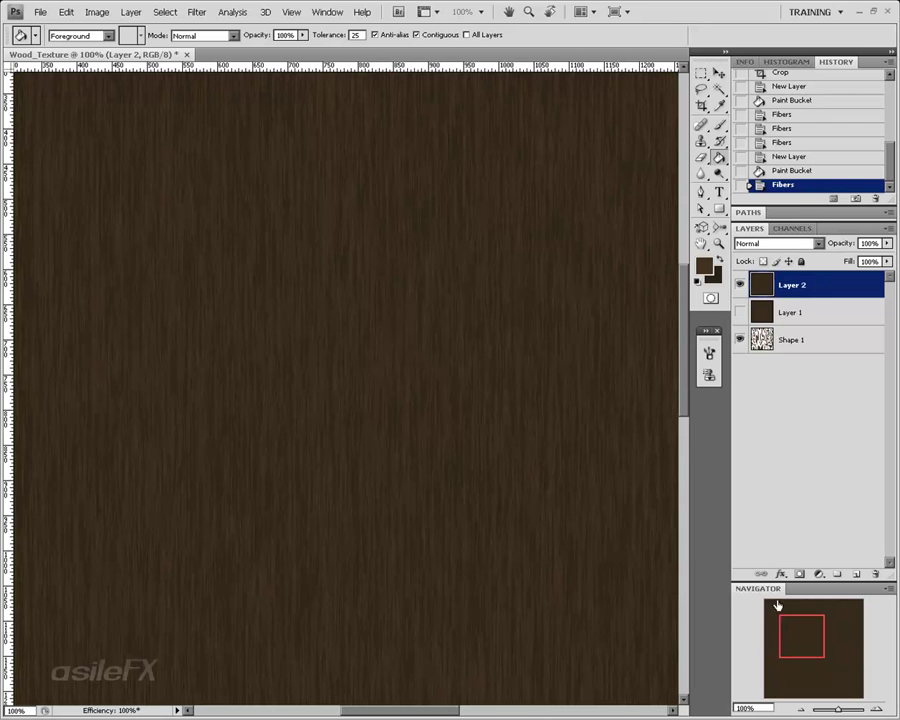
pyautogui.moveTo(797, 639); pyautogui.dragTo(828, 665)
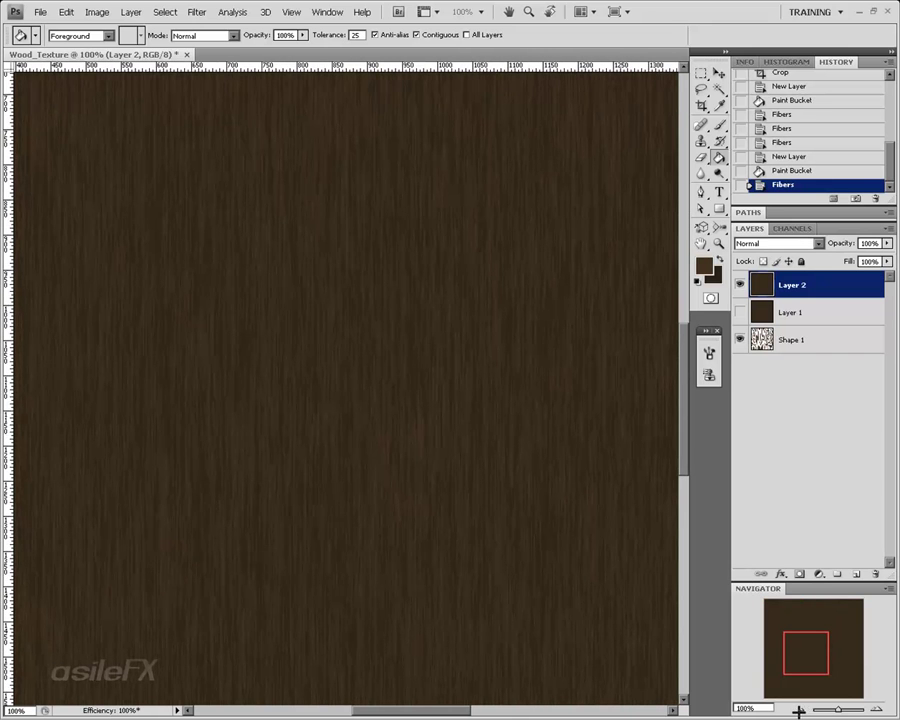
pyautogui.hotkey('ctrl', '-')
pyautogui.moveTo(814, 647); pyautogui.dragTo(836, 657)
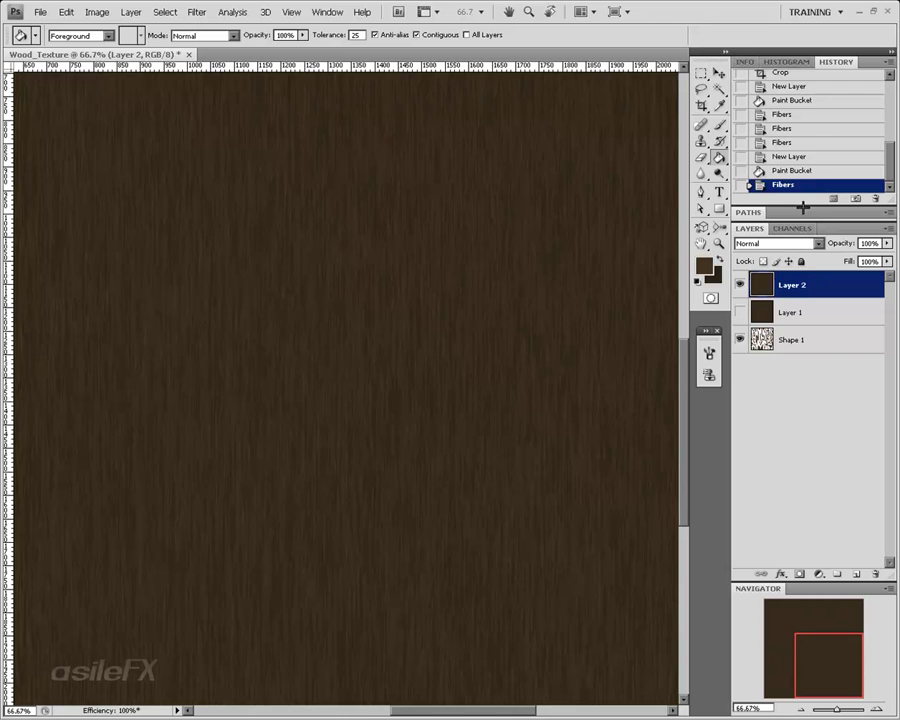
# - Hide the upper fibers layer and duplicate the striped grain layer
pyautogui.click(739, 285)
pyautogui.click(762, 340)
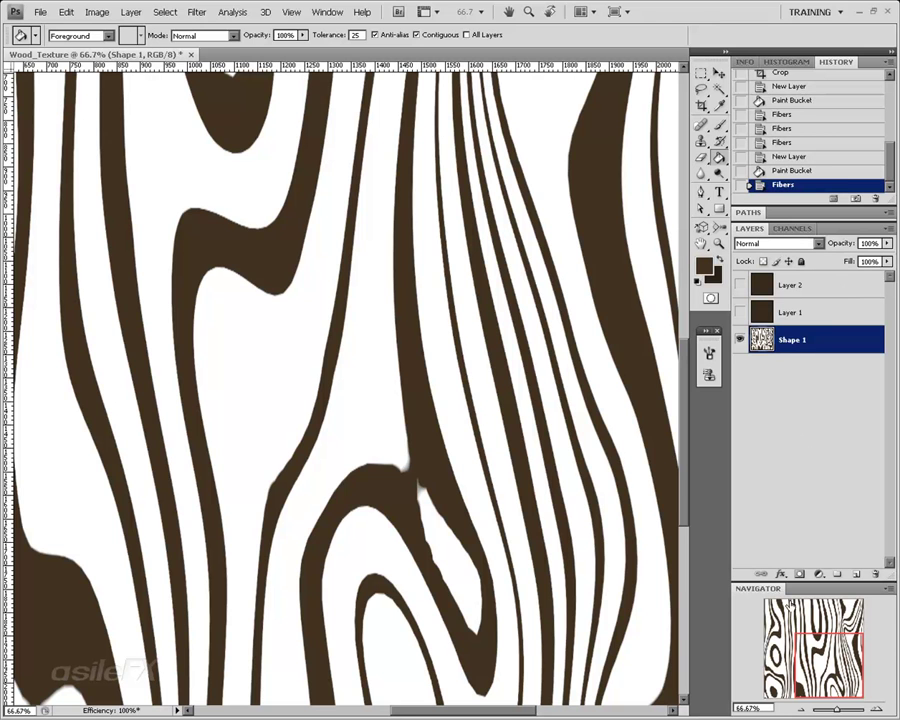
pyautogui.hotkey('ctrl', '-')
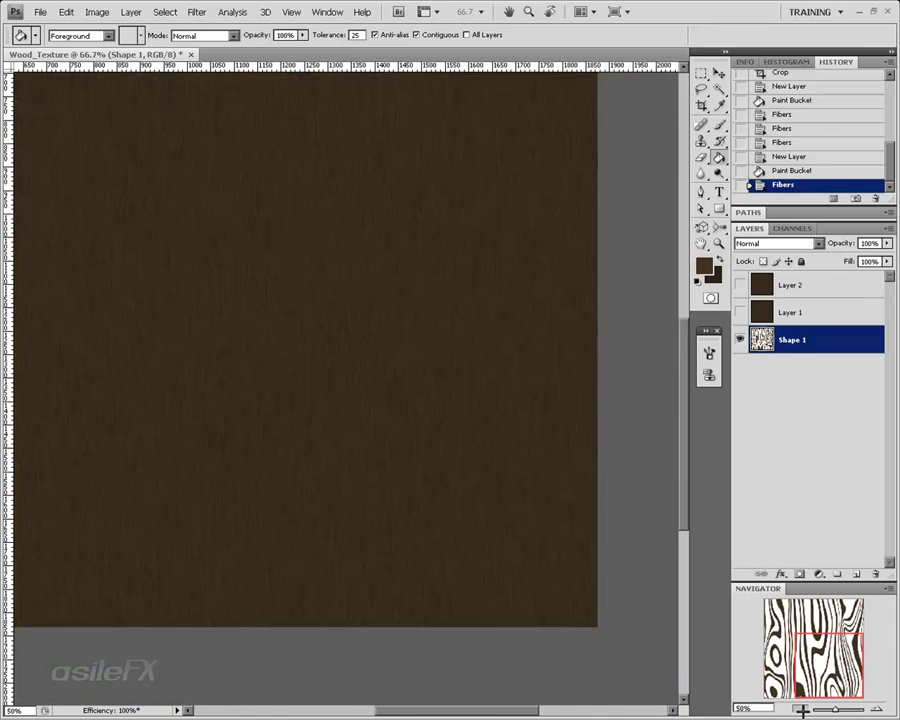
pyautogui.moveTo(820, 680); pyautogui.dragTo(800, 678)
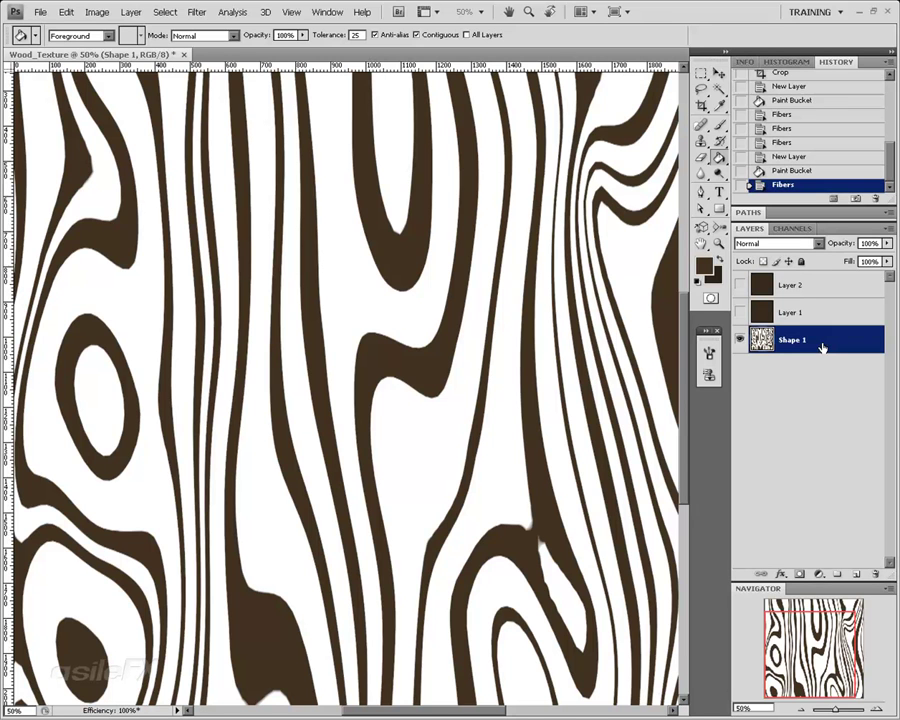
pyautogui.moveTo(822, 347); pyautogui.dragTo(855, 577)
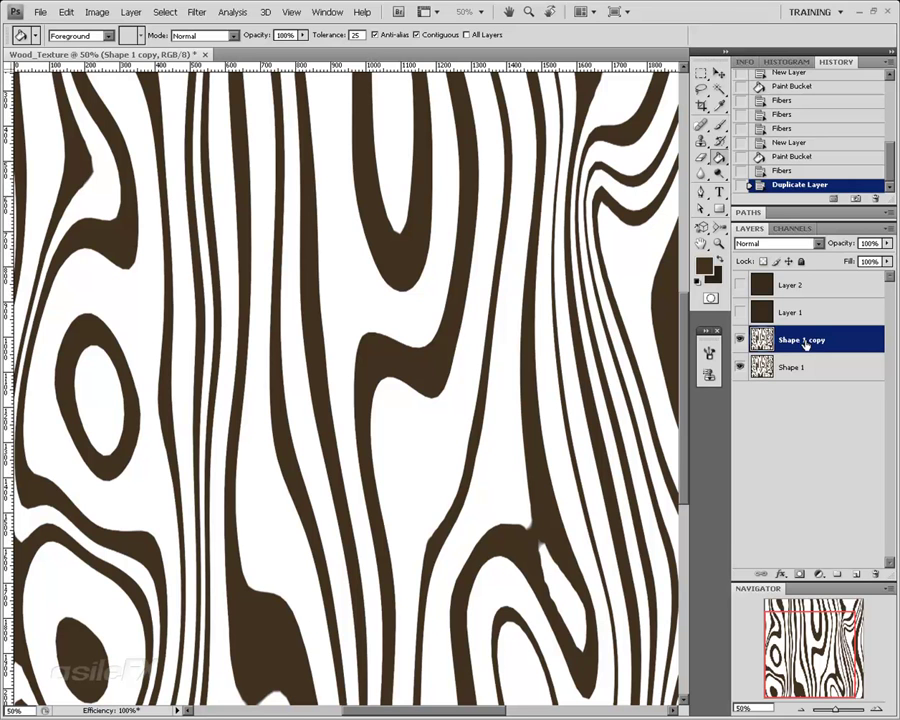
# - Create a new layer group named BAK above the duplicated striped grain layer
pyautogui.click(888, 228)
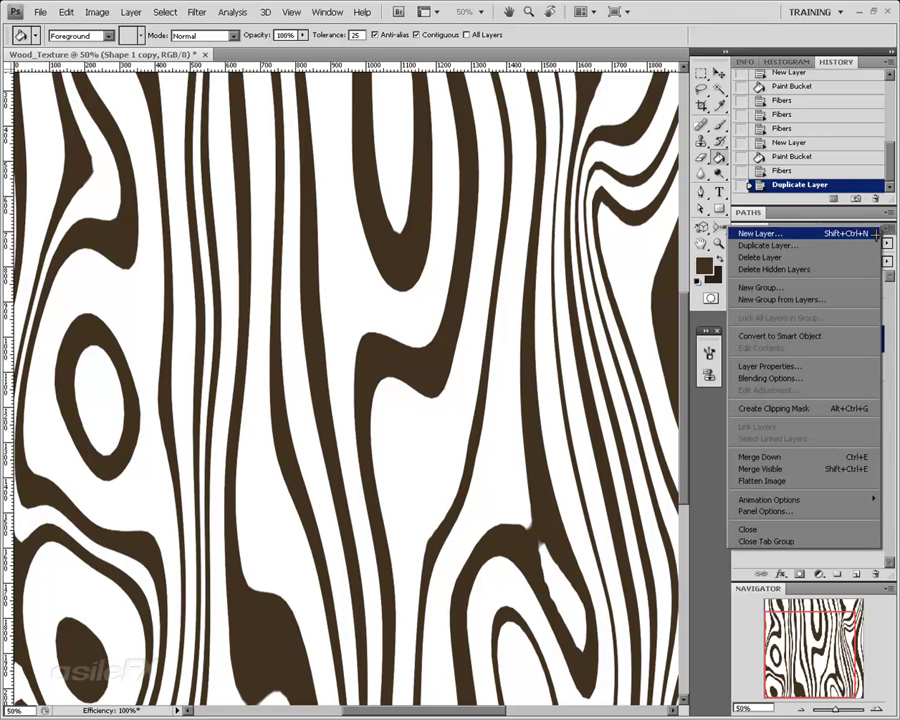
pyautogui.click(857, 289)
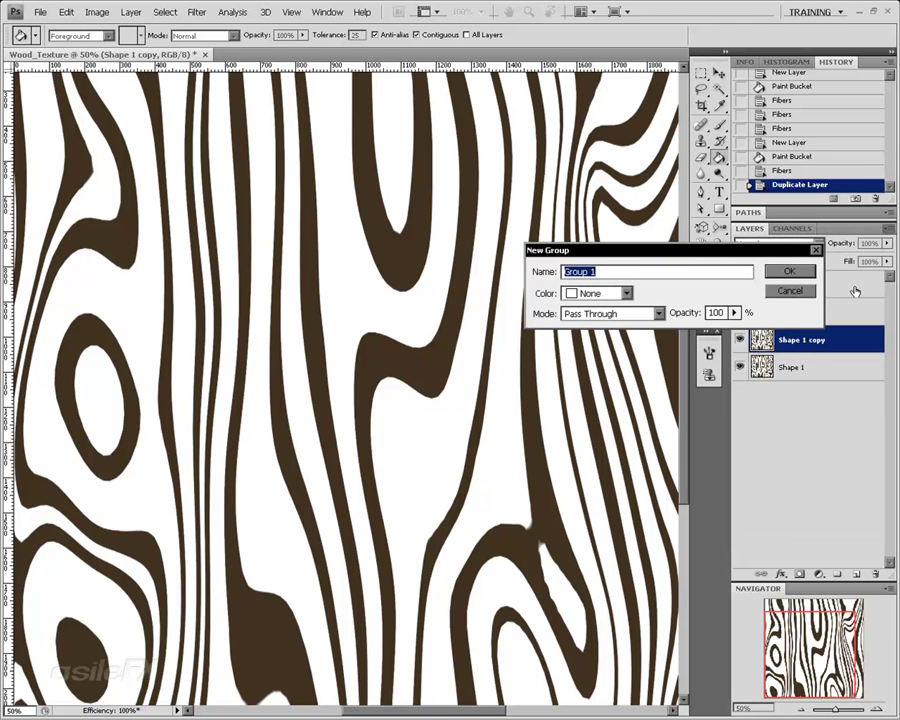
pyautogui.write('BAK')
pyautogui.press('Return')
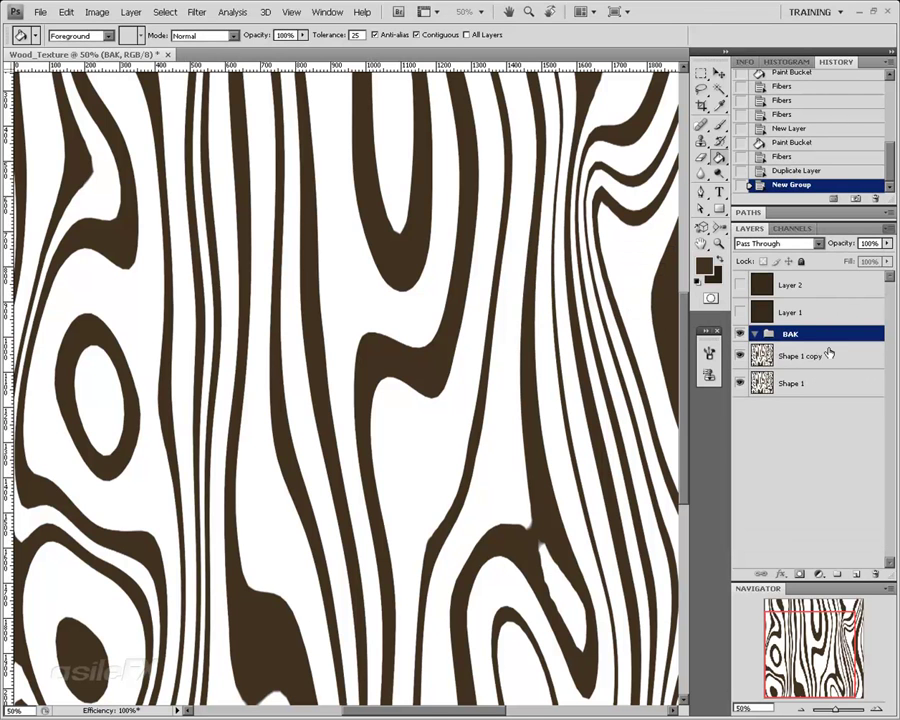
# - Store the Shape 1 copy layer in the BAK group and place the hidden, collapsed group beneath Shape 1
pyautogui.moveTo(770, 356); pyautogui.dragTo(808, 374)
pyautogui.click(740, 334)
pyautogui.click(757, 335)
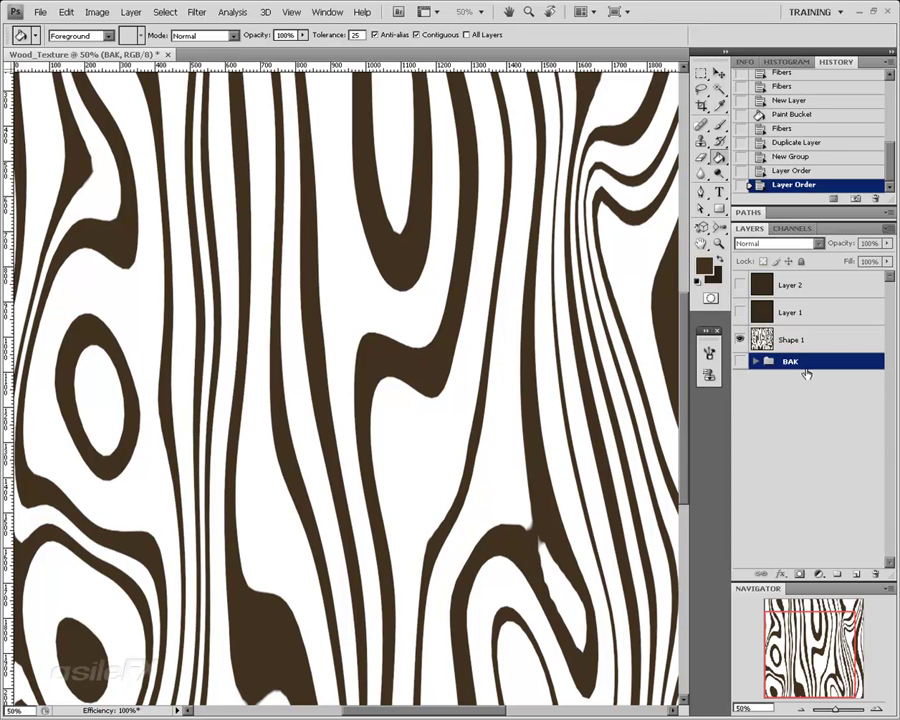
pyautogui.click(826, 420)
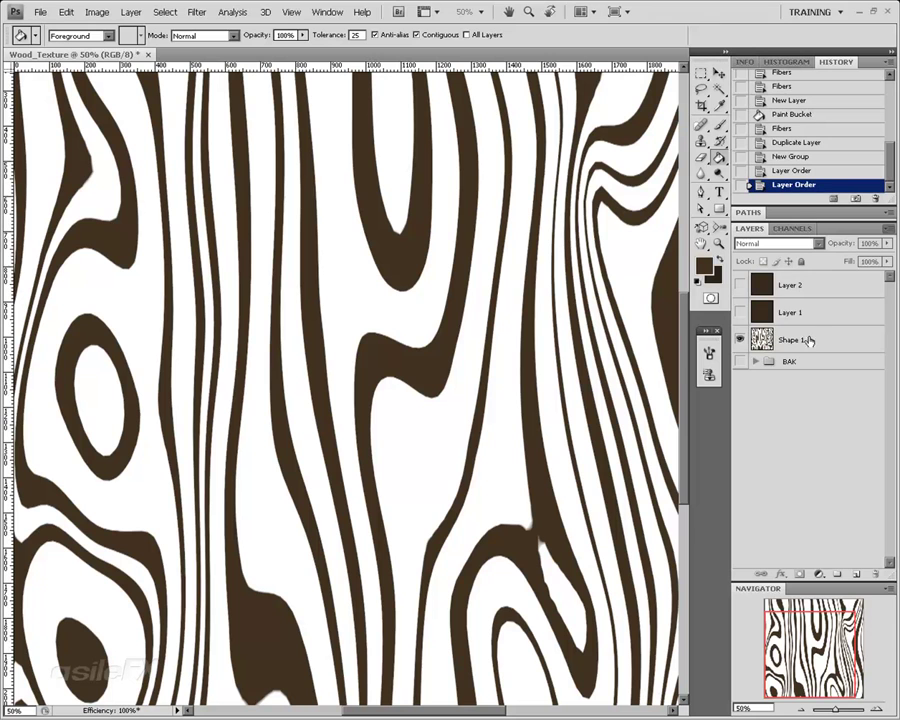
# - Duplicate the two hidden fibers layers and move the copies into the BAK group
pyautogui.click(800, 312)
pyautogui.keyDown('shift'); pyautogui.click(829, 290); pyautogui.keyUp('shift')
pyautogui.moveTo(829, 290); pyautogui.dragTo(857, 574)
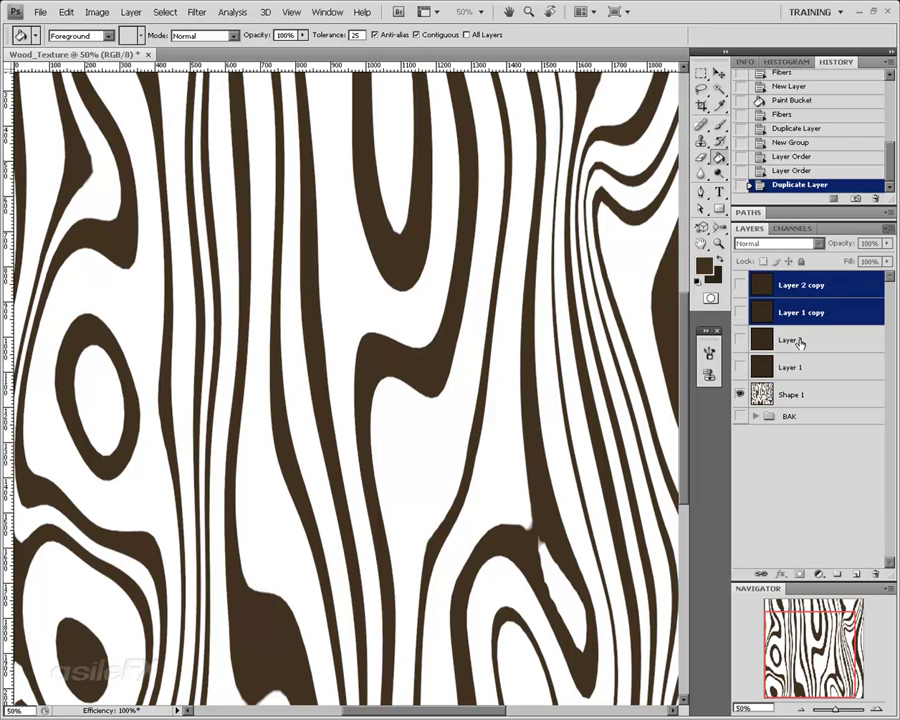
pyautogui.click(785, 341)
pyautogui.keyDown('shift'); pyautogui.click(819, 372); pyautogui.keyUp('shift')
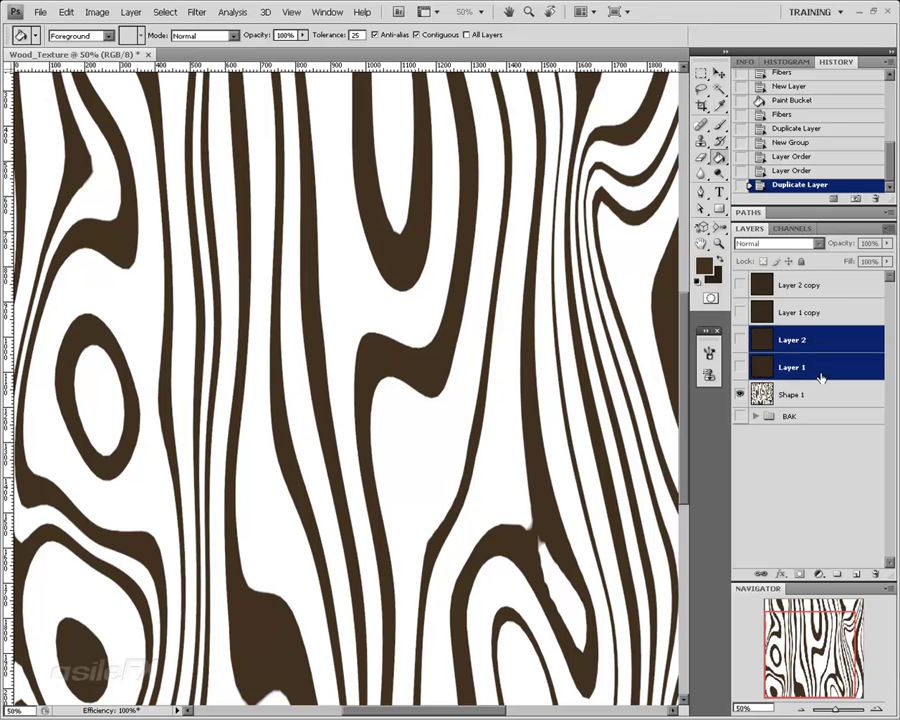
pyautogui.moveTo(818, 374); pyautogui.dragTo(851, 413)
pyautogui.click(866, 312)
pyautogui.keyDown('shift'); pyautogui.click(830, 286); pyautogui.keyUp('shift')
pyautogui.moveTo(830, 287); pyautogui.dragTo(826, 416)
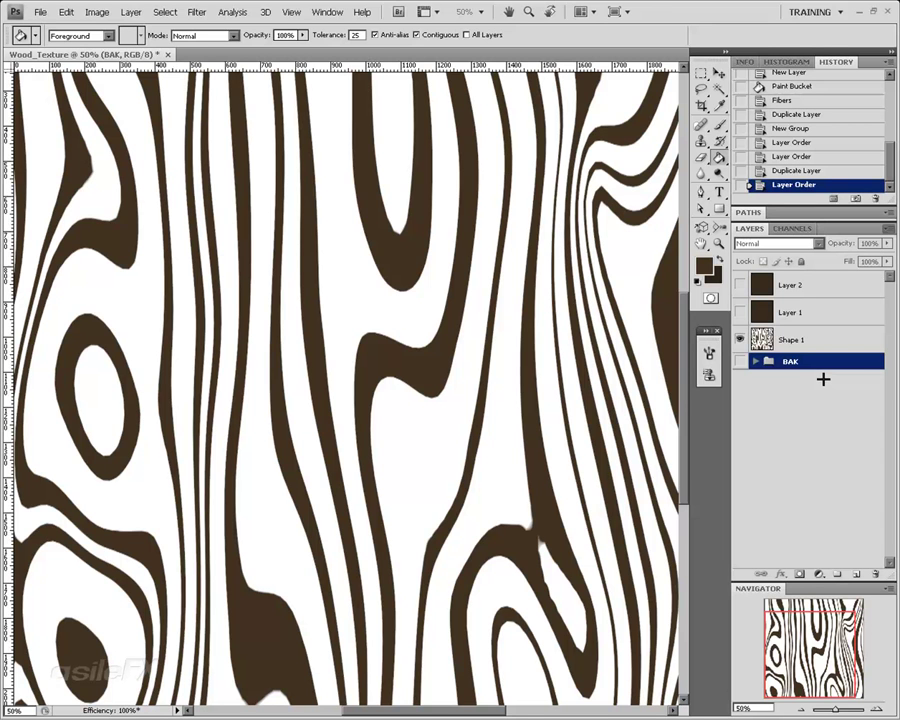
# - Add a new empty layer and place it directly beneath the Shape 1 grain layer
pyautogui.click(771, 344)
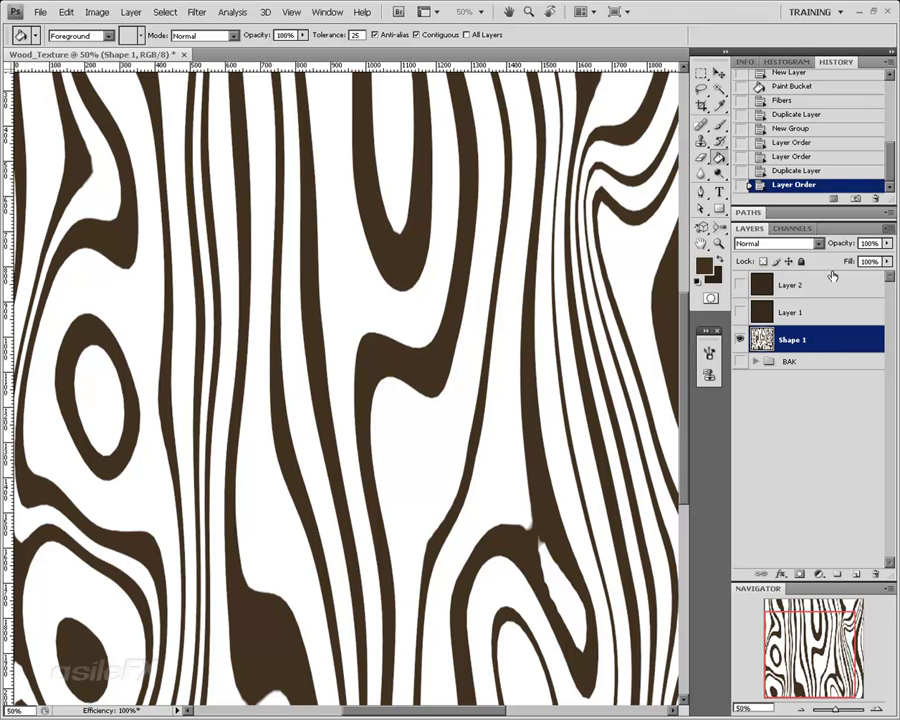
pyautogui.click(885, 228)
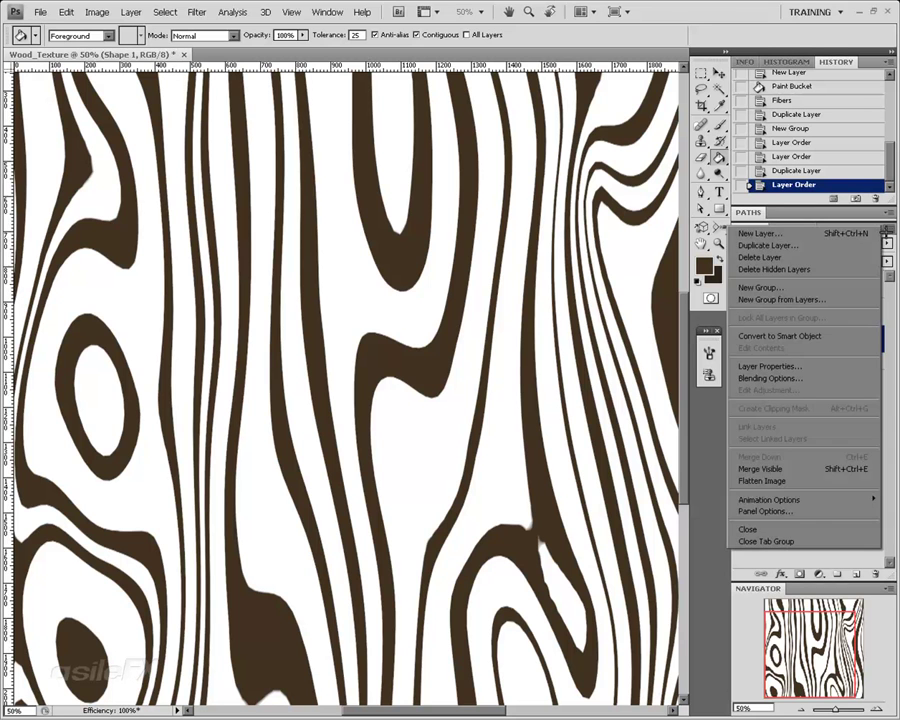
pyautogui.click(845, 233)
pyautogui.click(790, 267)
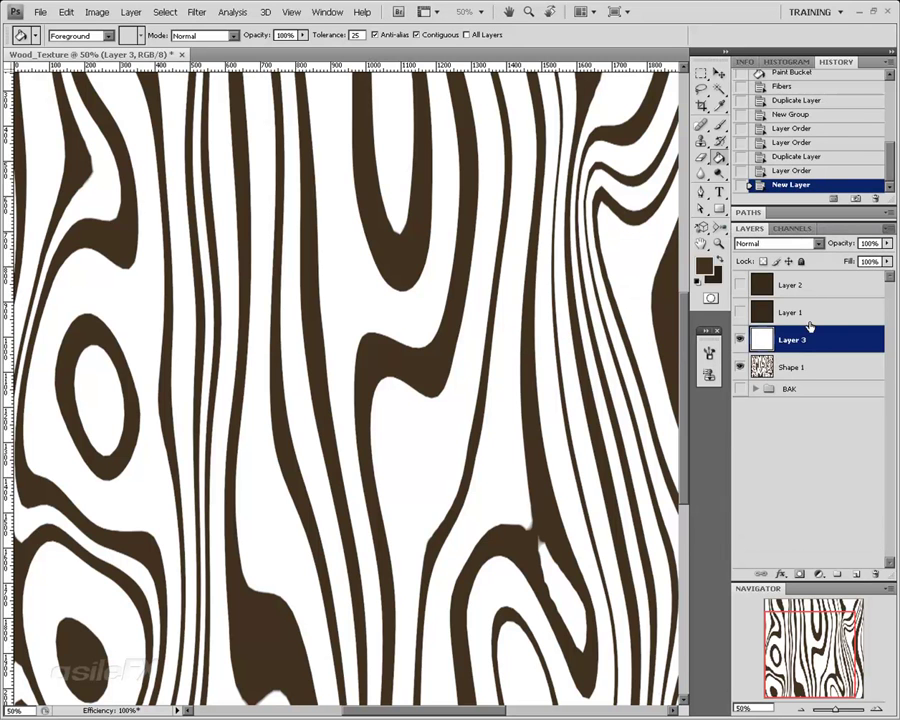
pyautogui.moveTo(816, 339); pyautogui.dragTo(818, 373)
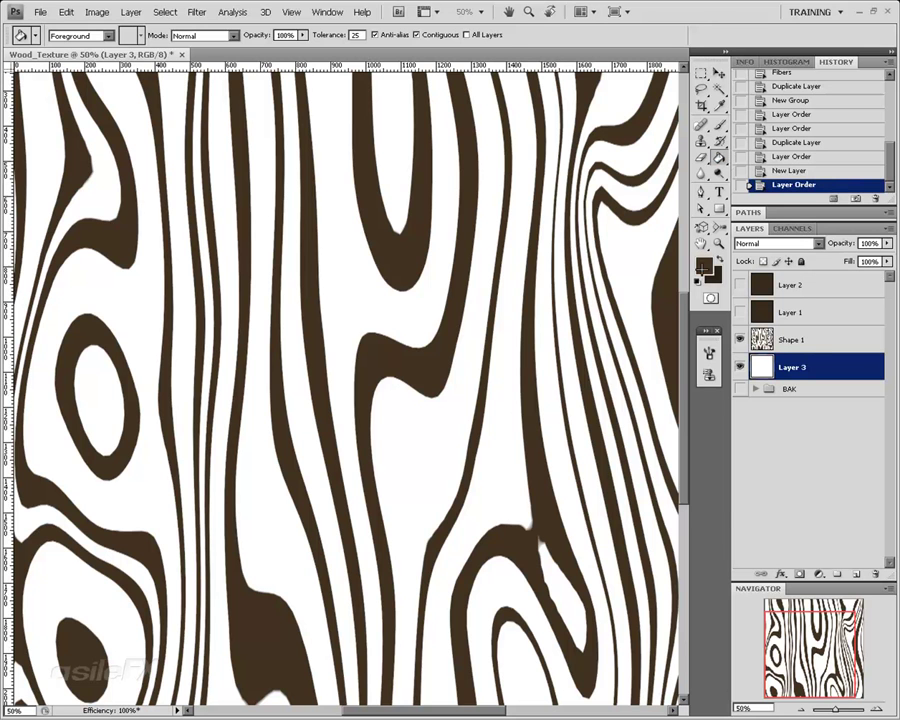
# - Set the foreground color to grayish brown 6b5c4c and fill Layer 3 with it
pyautogui.click(704, 266)
pyautogui.moveTo(410, 414)
pyautogui.mouseDown()
pyautogui.moveTo(408, 395)
pyautogui.moveTo(398, 401)
pyautogui.mouseUp()
pyautogui.click(667, 288)
pyautogui.click(465, 486)
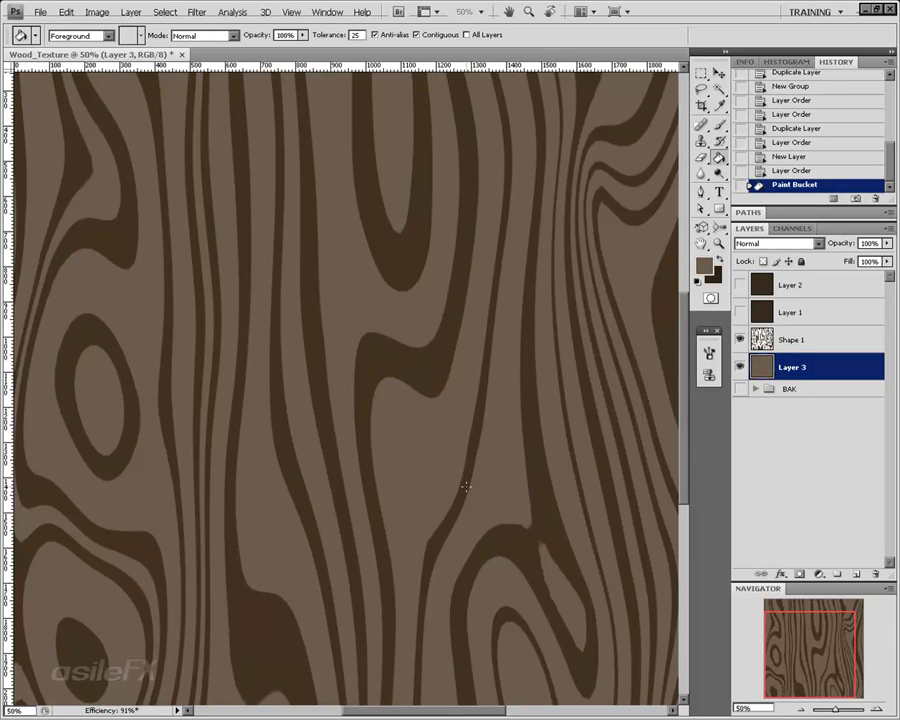
# - Try several brown and olive tones for the foreground color, settle on 8e8455, and fill Layer 3 with it
pyautogui.click(705, 265)
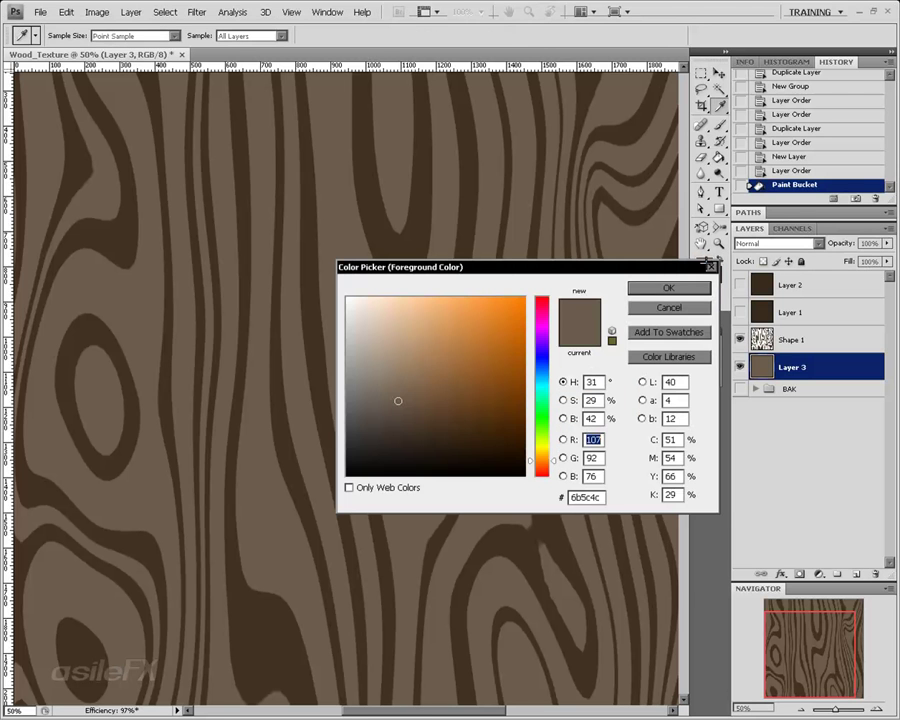
pyautogui.click(541, 453)
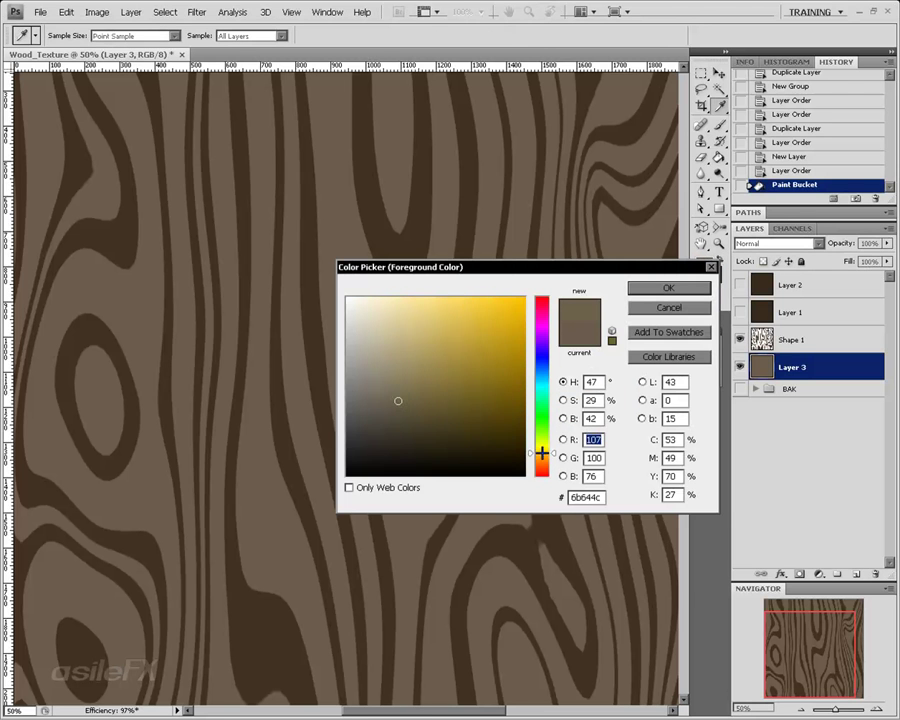
pyautogui.moveTo(434, 420)
pyautogui.mouseDown()
pyautogui.moveTo(432, 382)
pyautogui.moveTo(422, 384)
pyautogui.mouseUp()
pyautogui.moveTo(539, 459); pyautogui.dragTo(539, 458)
pyautogui.click(393, 372)
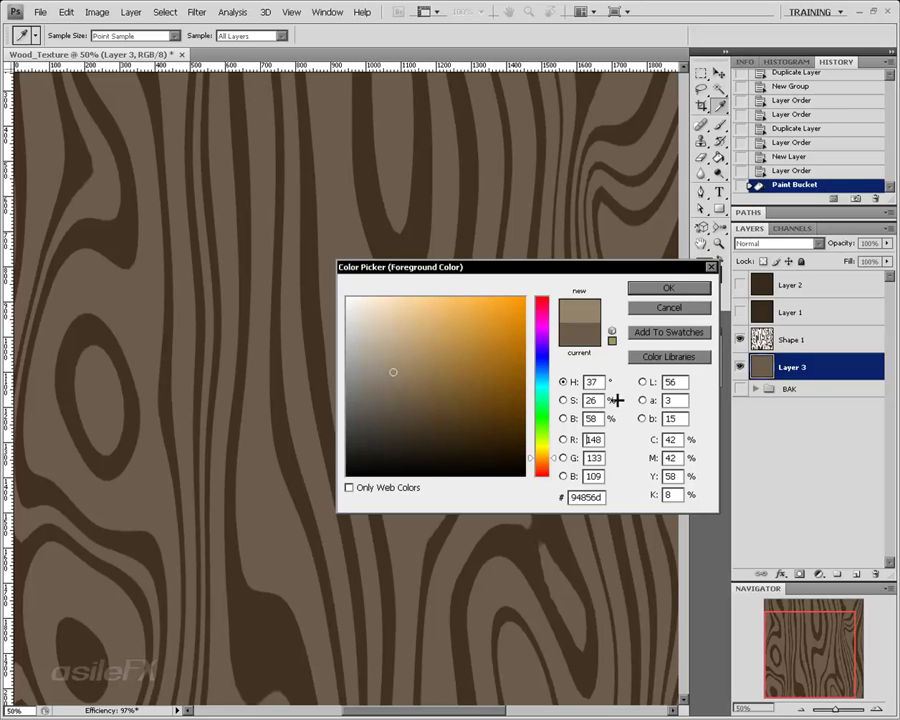
pyautogui.click(542, 459)
pyautogui.click(542, 457)
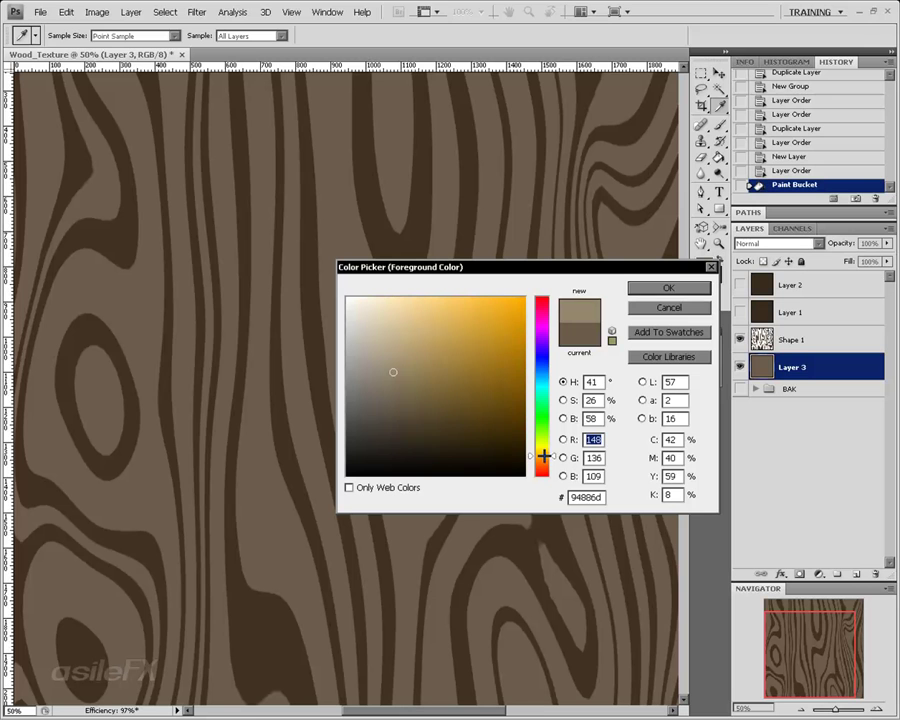
pyautogui.moveTo(441, 385)
pyautogui.mouseDown()
pyautogui.moveTo(430, 402)
pyautogui.moveTo(430, 387)
pyautogui.mouseUp()
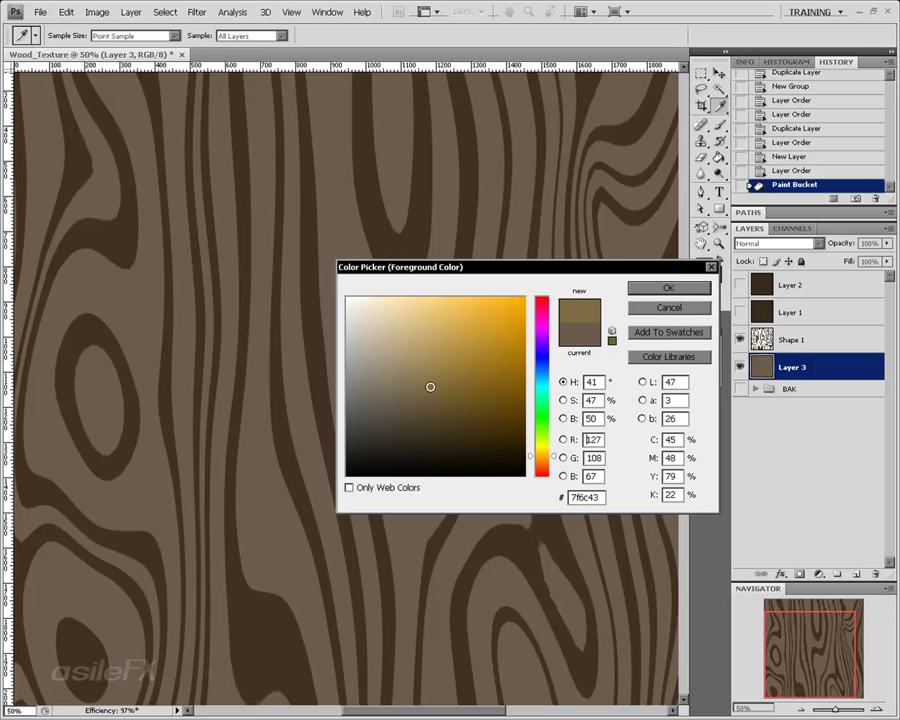
pyautogui.moveTo(540, 462); pyautogui.dragTo(542, 463)
pyautogui.moveTo(396, 394); pyautogui.dragTo(411, 403)
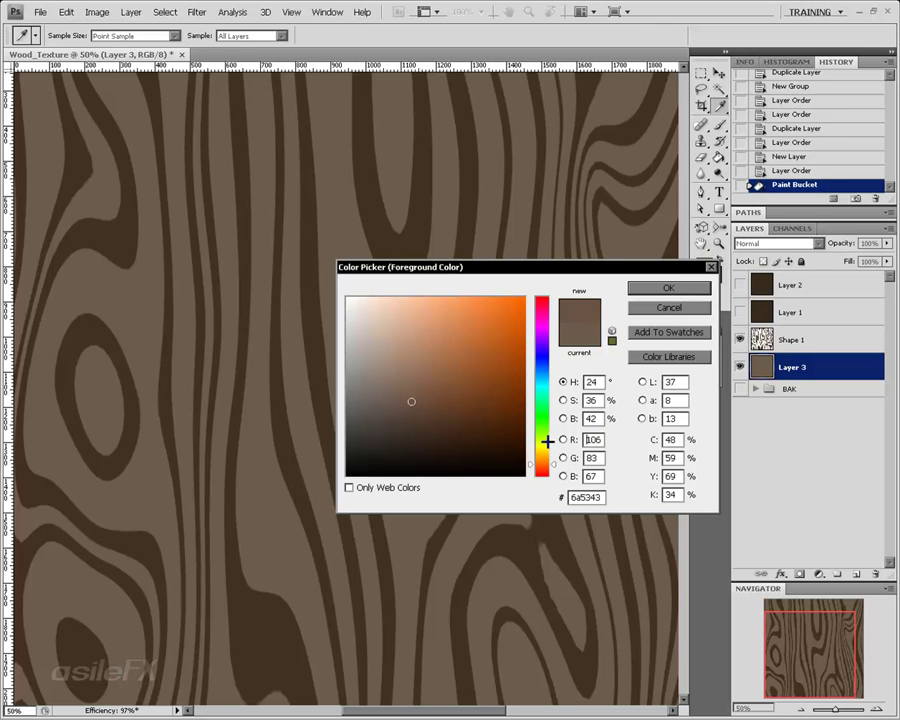
pyautogui.moveTo(542, 438); pyautogui.dragTo(542, 452)
pyautogui.moveTo(434, 419); pyautogui.dragTo(416, 374)
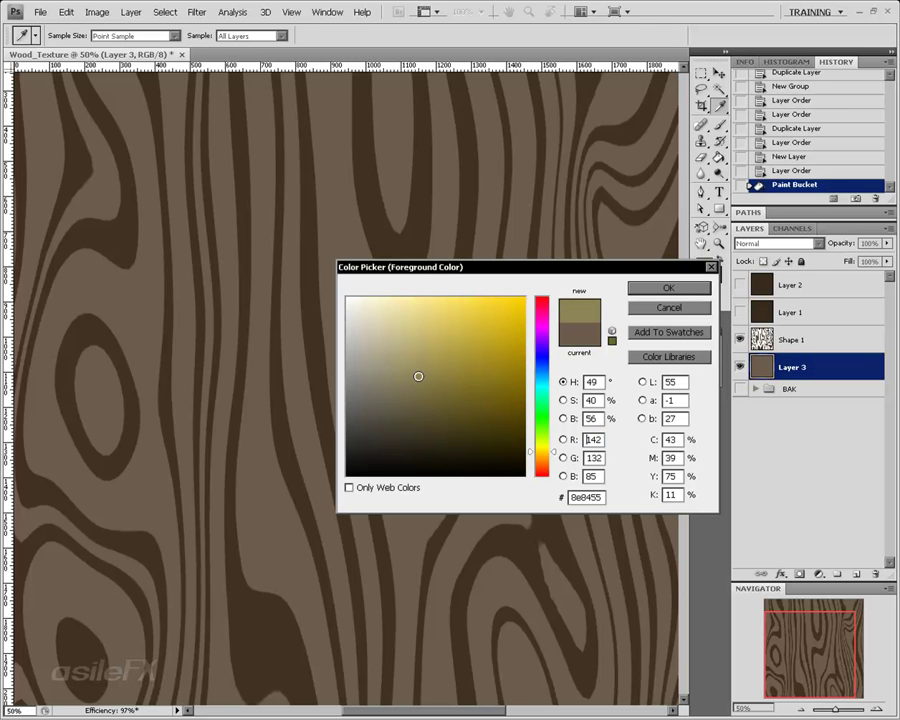
pyautogui.click(668, 288)
pyautogui.click(425, 333)
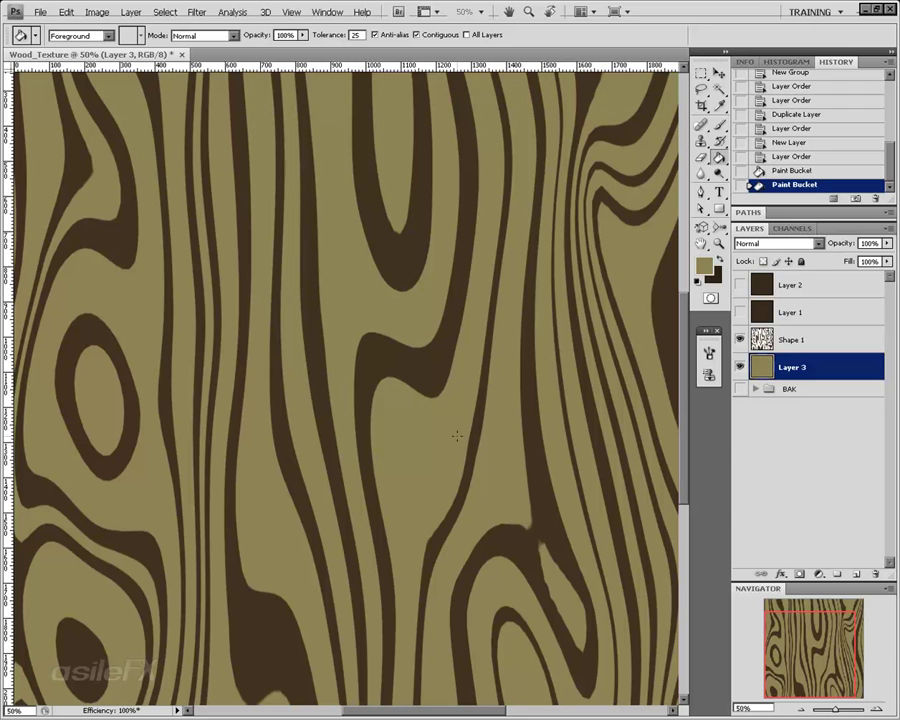
# - Change the foreground color to the less saturated 948d6a and refill Layer 3 with it
pyautogui.click(704, 265)
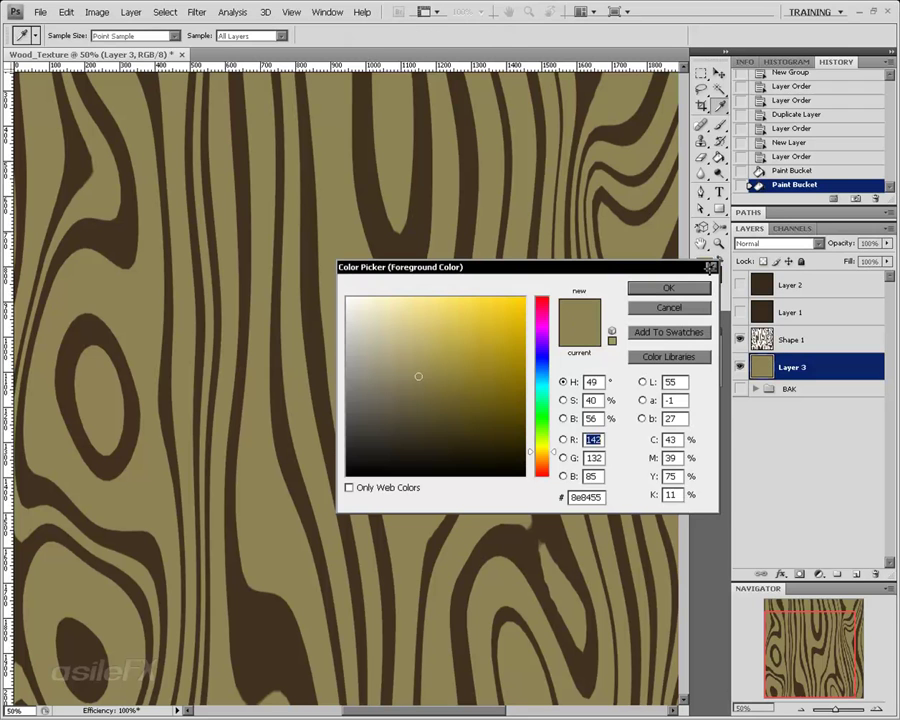
pyautogui.moveTo(416, 376)
pyautogui.mouseDown()
pyautogui.moveTo(404, 392)
pyautogui.moveTo(394, 388)
pyautogui.moveTo(406, 396)
pyautogui.moveTo(397, 372)
pyautogui.mouseUp()
pyautogui.press('Return')
pyautogui.click(474, 456)
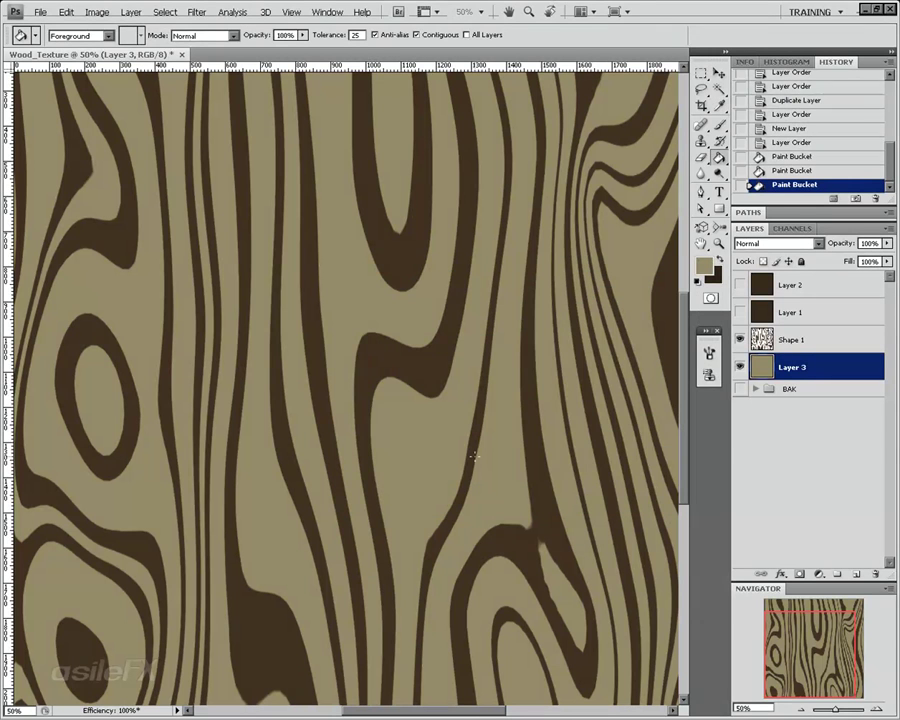
# - Review the fill color's values and compare the grain with Layer 3 hidden and shown
pyautogui.click(700, 265)
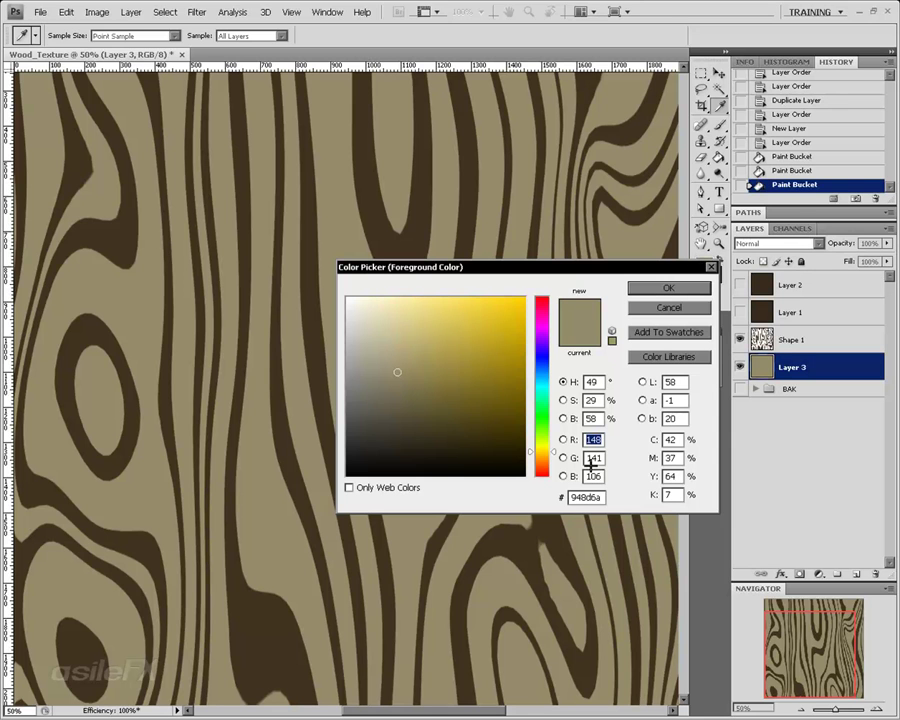
pyautogui.click(663, 288)
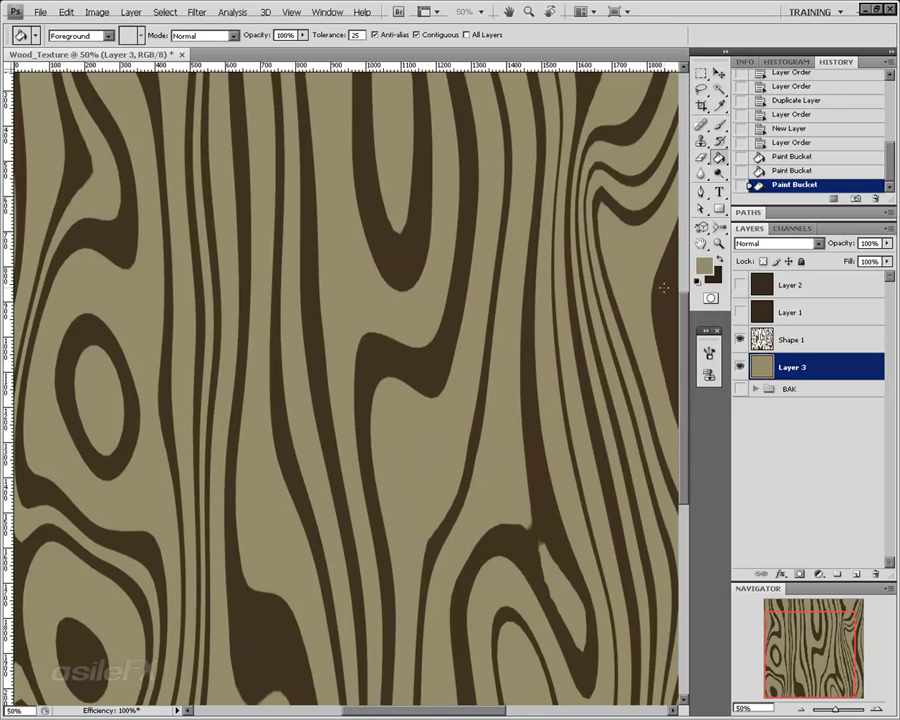
pyautogui.click(741, 368)
pyautogui.click(741, 368)
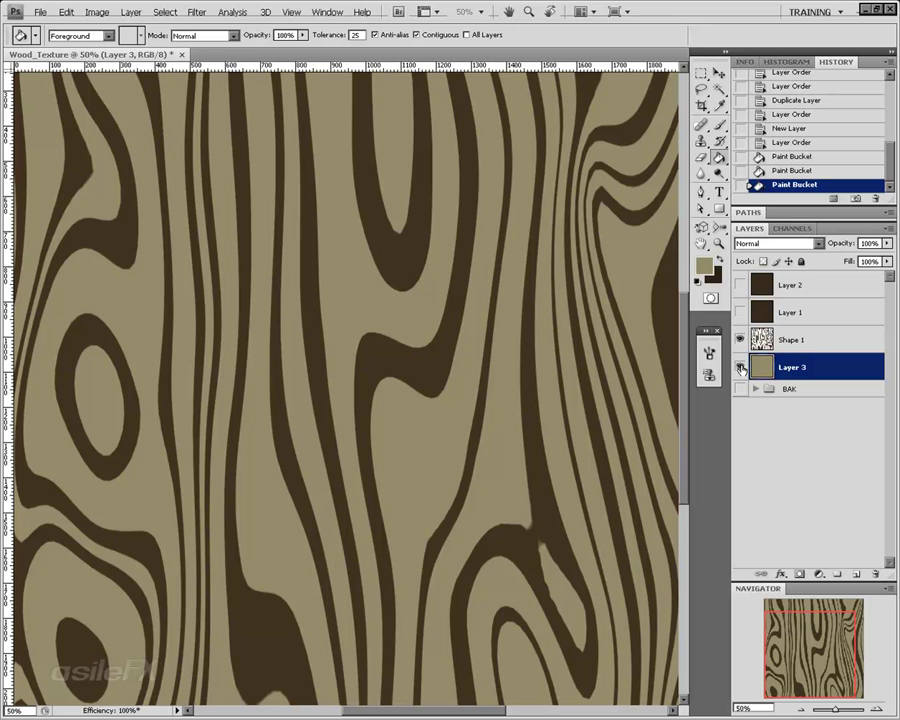
# - Add an Inner Shadow to the Shape 1 layer with Distance 0 px, Size 27 px and Opacity 100%
pyautogui.click(830, 338)
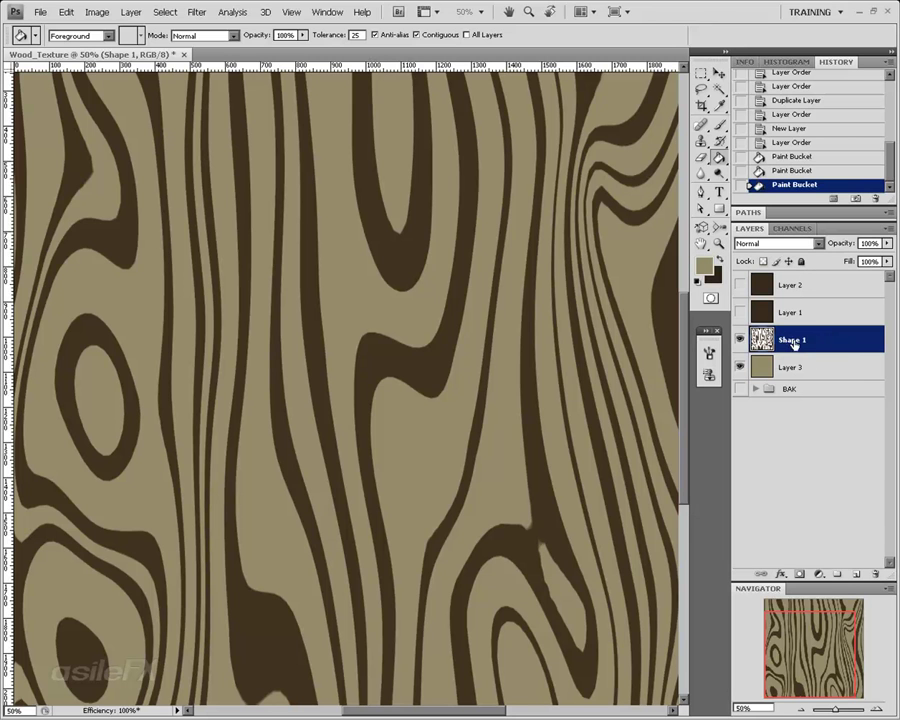
pyautogui.doubleClick(846, 346)
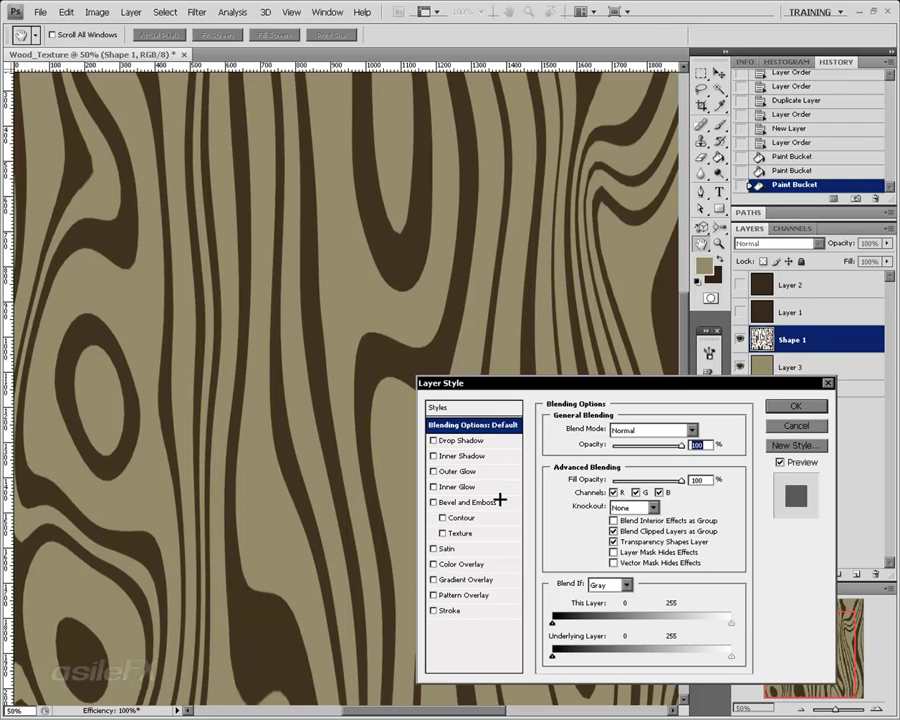
pyautogui.click(461, 456)
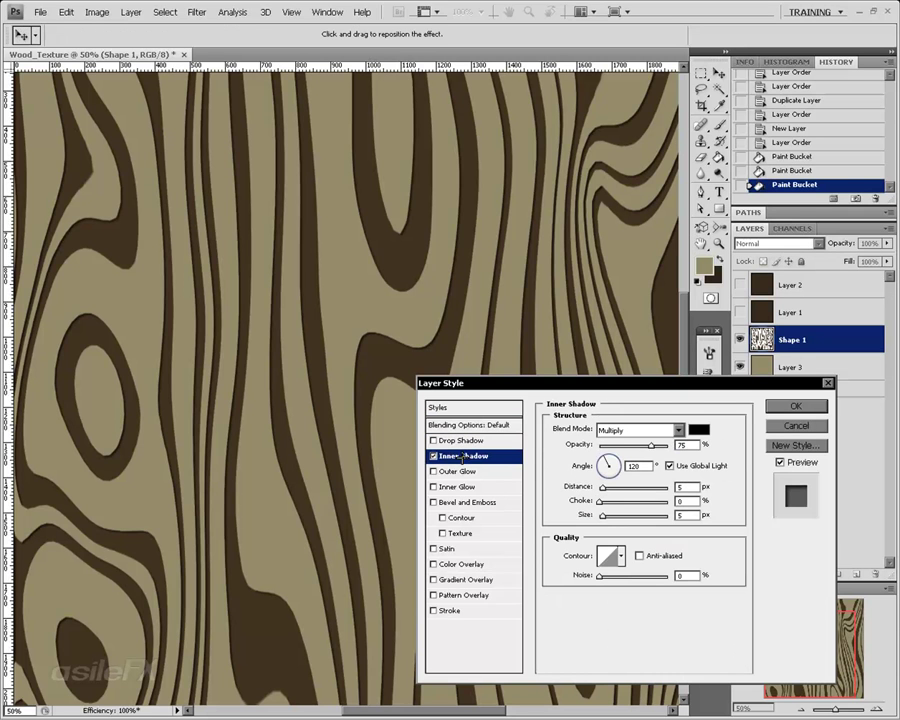
pyautogui.moveTo(601, 488); pyautogui.dragTo(576, 484)
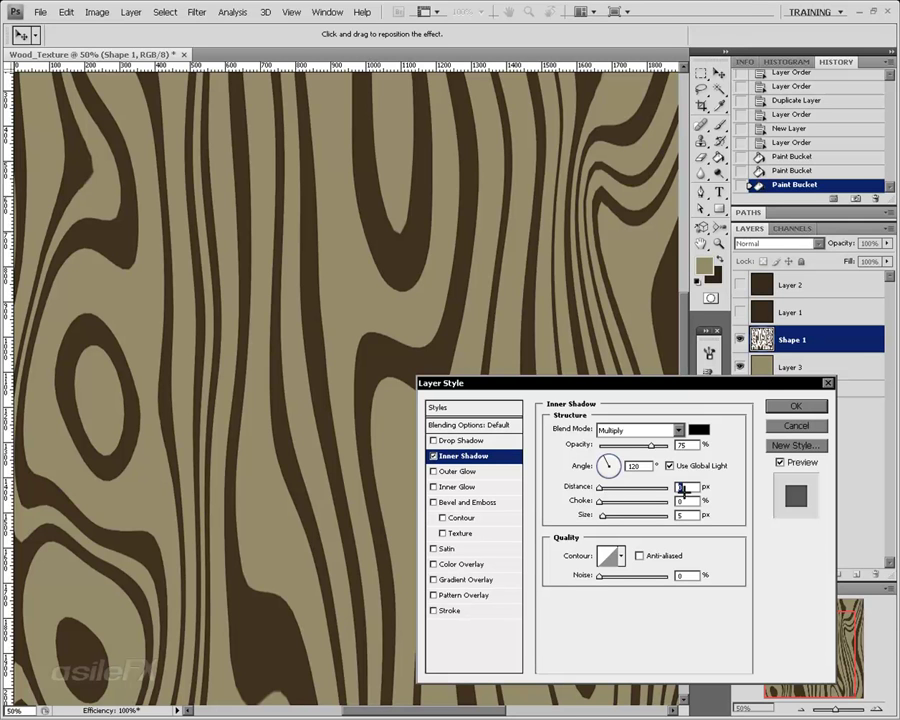
pyautogui.moveTo(605, 515); pyautogui.dragTo(610, 516)
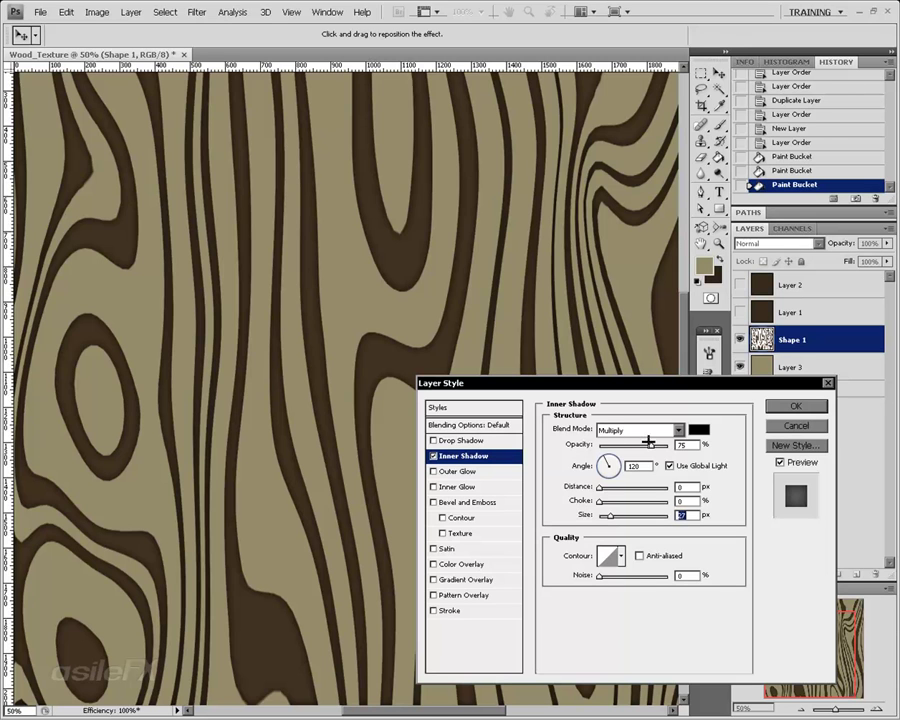
pyautogui.moveTo(650, 445); pyautogui.dragTo(668, 449)
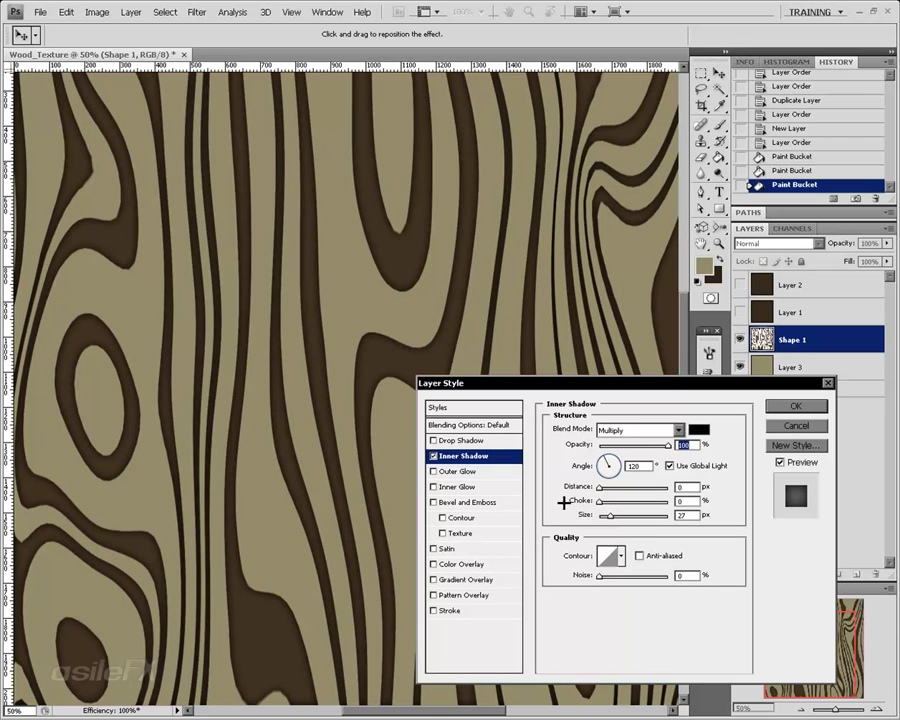
# - Change the inner shadow's blend mode to Color Burn and lower its opacity to 20%
pyautogui.click(640, 429)
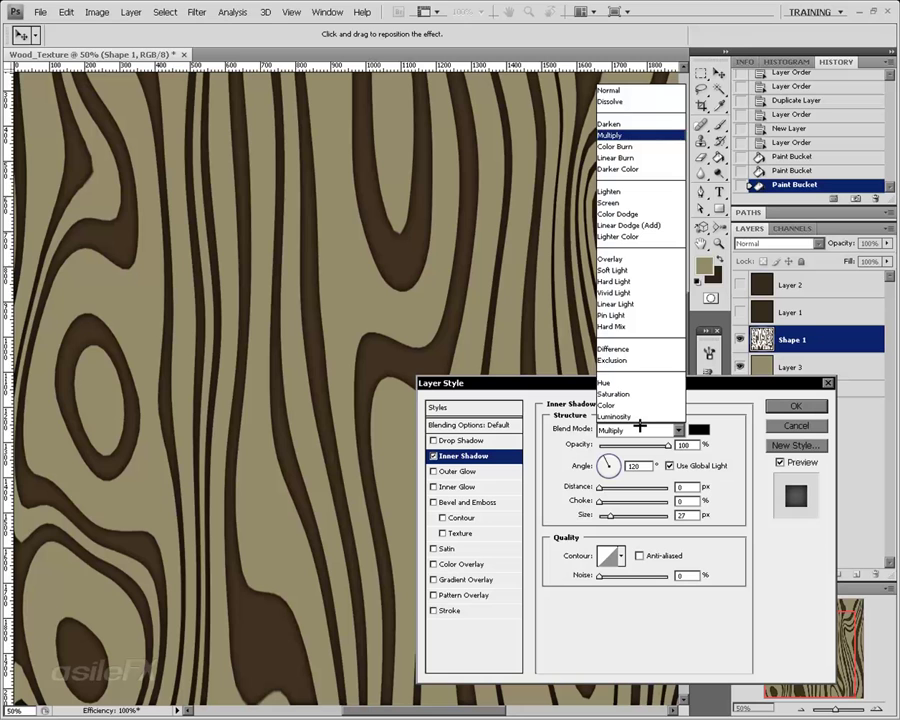
pyautogui.click(652, 146)
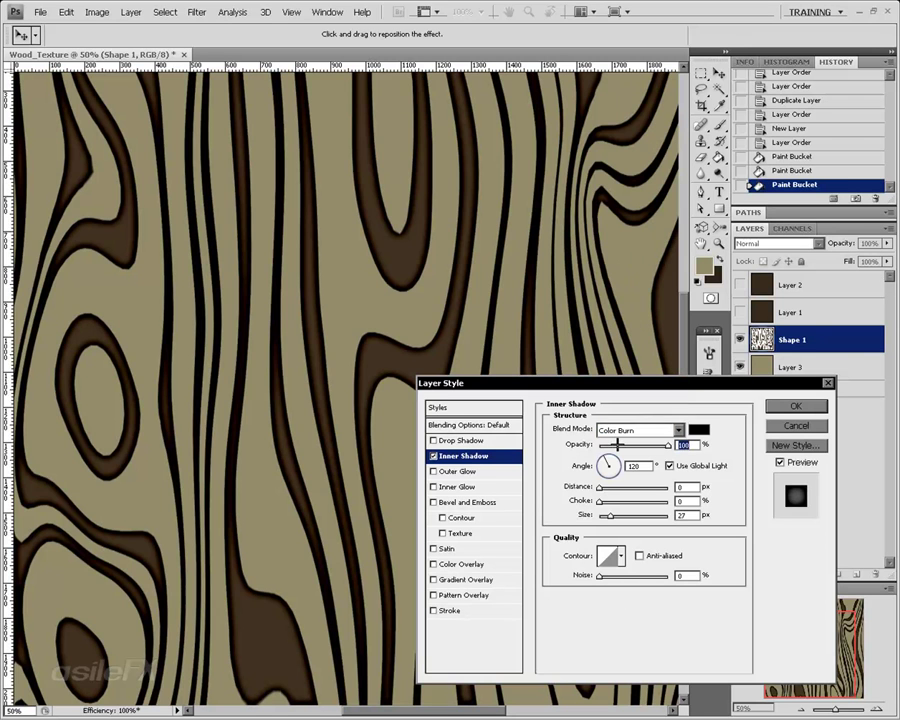
pyautogui.moveTo(668, 446); pyautogui.dragTo(613, 444)
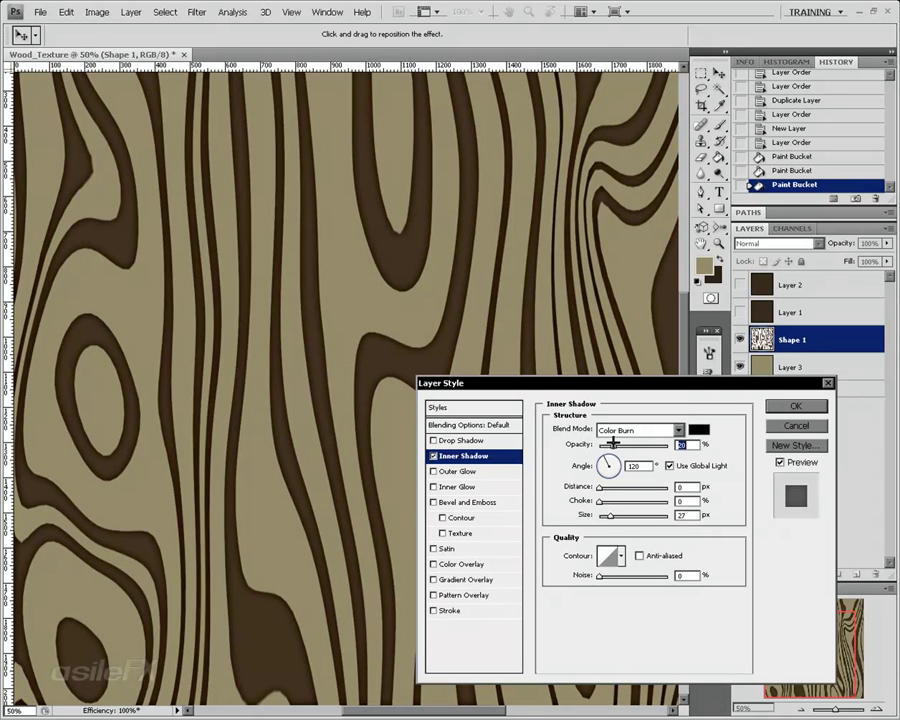
# - Give the inner shadow the Ring - Double contour with anti-aliasing and set its Choke to 33%
pyautogui.click(621, 553)
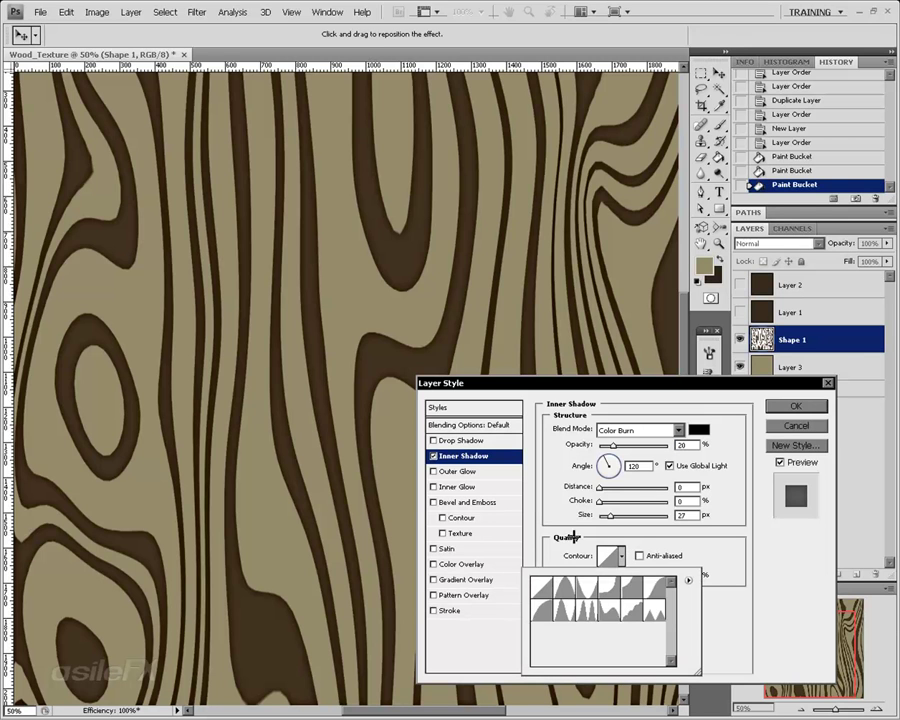
pyautogui.click(587, 609)
pyautogui.click(725, 528)
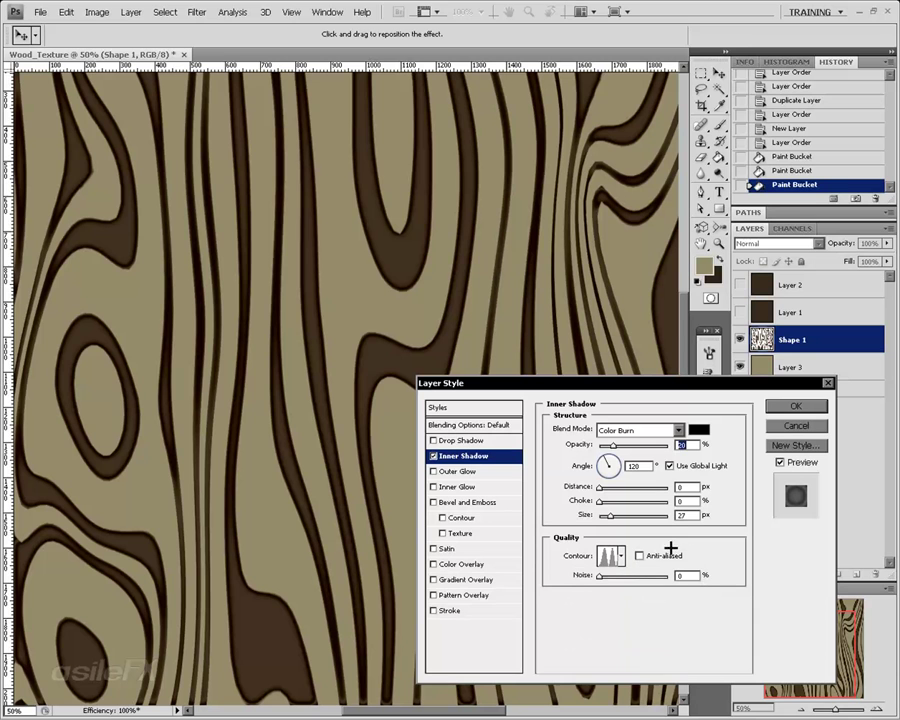
pyautogui.click(639, 555)
pyautogui.moveTo(610, 516)
pyautogui.mouseDown()
pyautogui.moveTo(602, 516)
pyautogui.moveTo(614, 516)
pyautogui.moveTo(618, 501)
pyautogui.mouseUp()
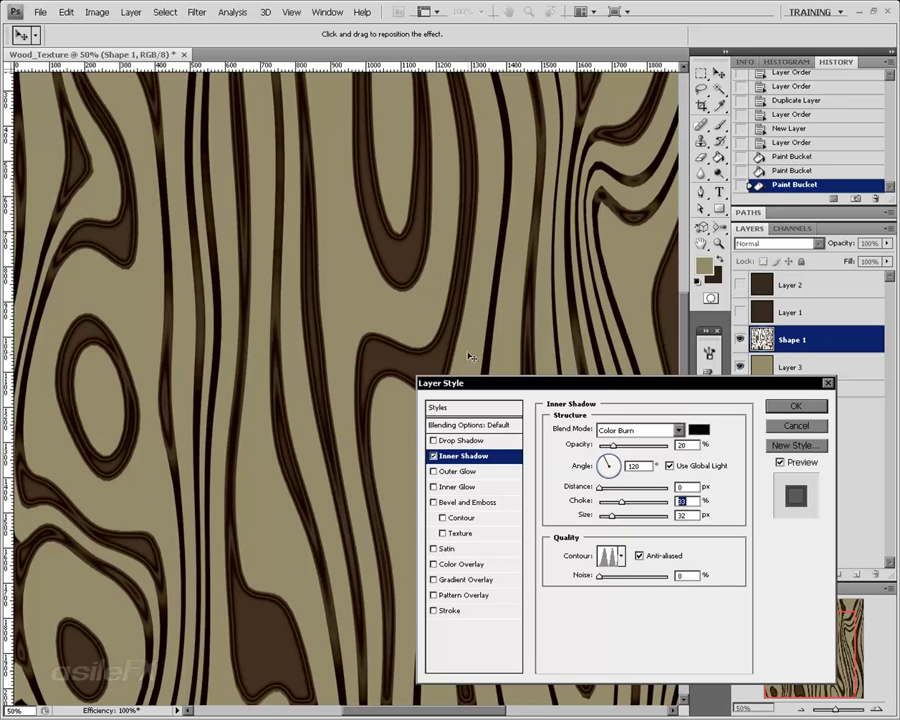
# - Reduce the inner shadow's Size to 24 px and its Opacity to 9%
pyautogui.click(610, 516)
pyautogui.moveTo(610, 516); pyautogui.dragTo(613, 516)
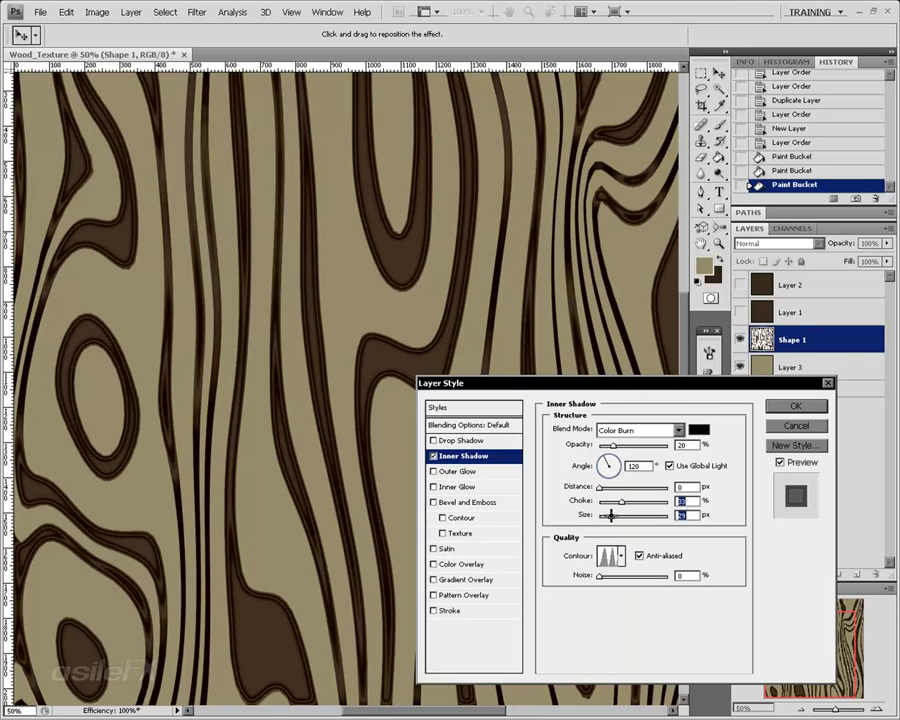
pyautogui.moveTo(612, 516); pyautogui.dragTo(609, 516)
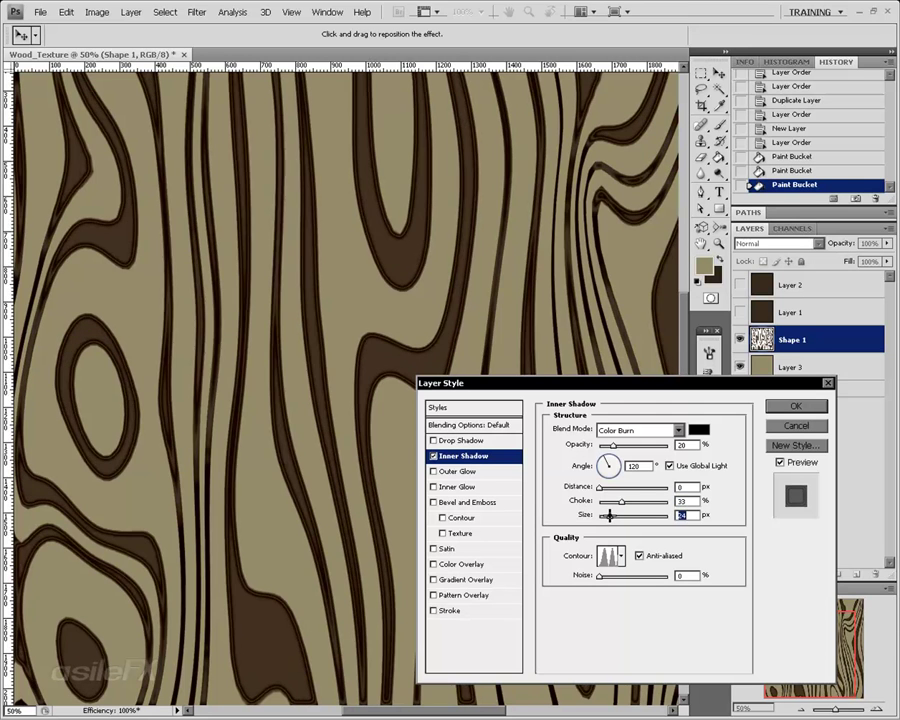
pyautogui.moveTo(614, 445)
pyautogui.mouseDown()
pyautogui.moveTo(634, 442)
pyautogui.moveTo(593, 438)
pyautogui.moveTo(606, 441)
pyautogui.mouseUp()
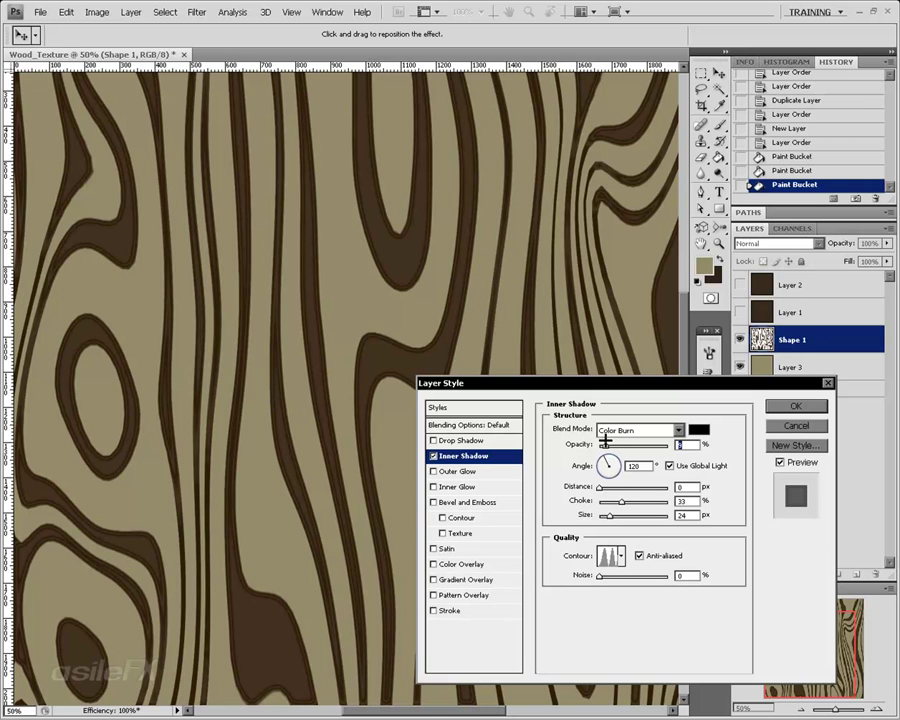
# - Try several preset contours on the inner shadow and apply the Ring contour
pyautogui.click(621, 556)
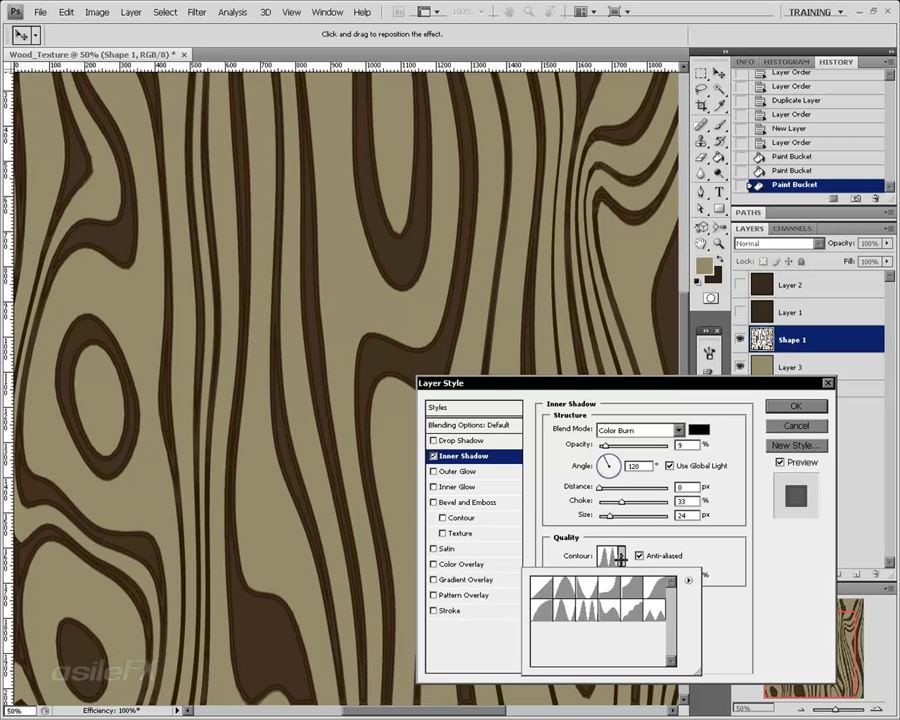
pyautogui.click(607, 610)
pyautogui.click(543, 592)
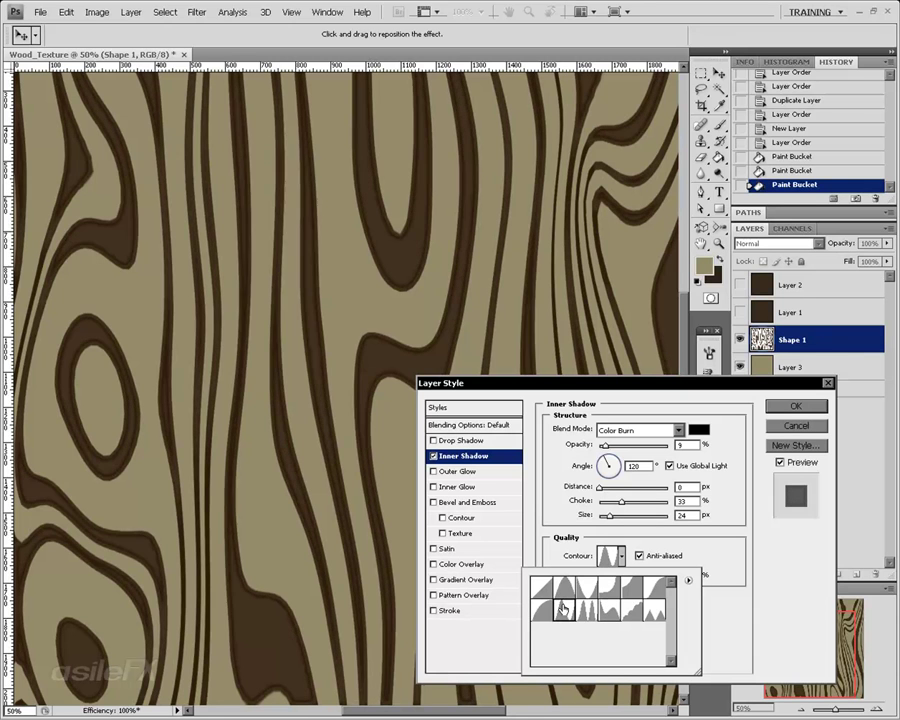
pyautogui.click(547, 609)
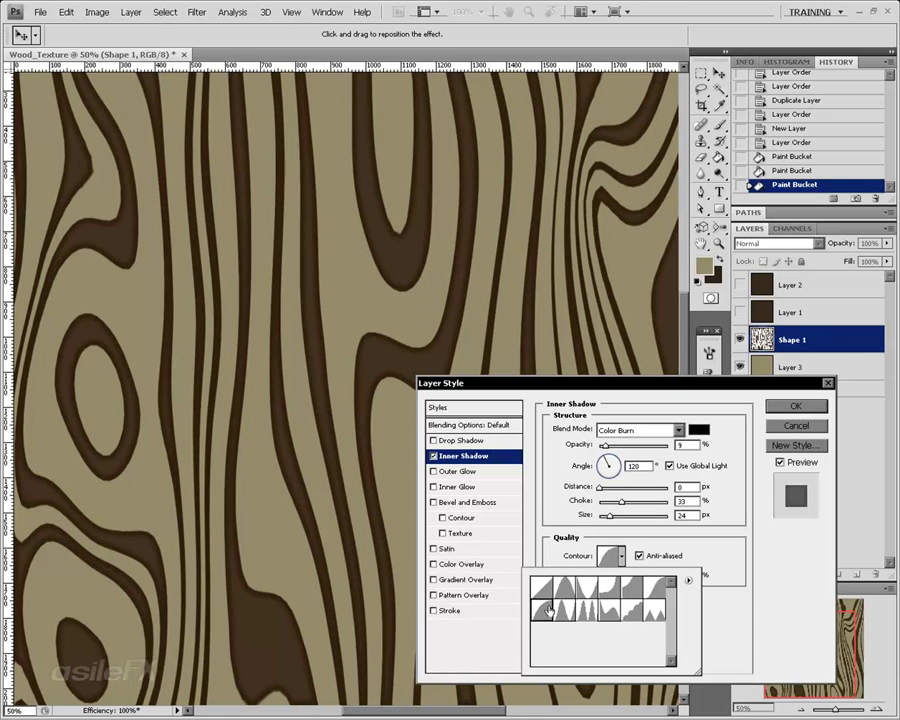
pyautogui.click(568, 612)
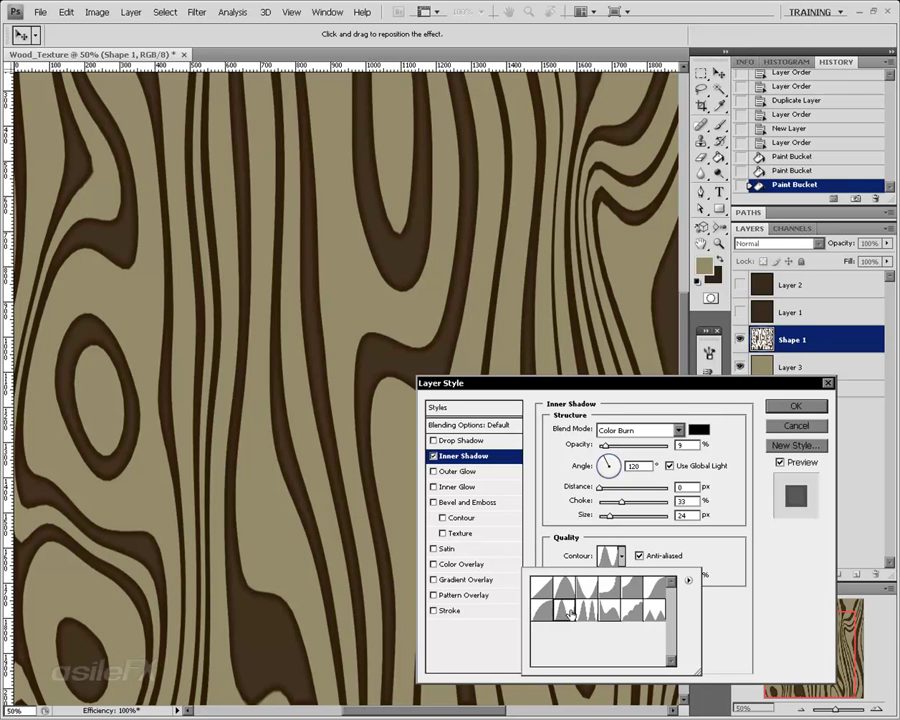
pyautogui.click(567, 588)
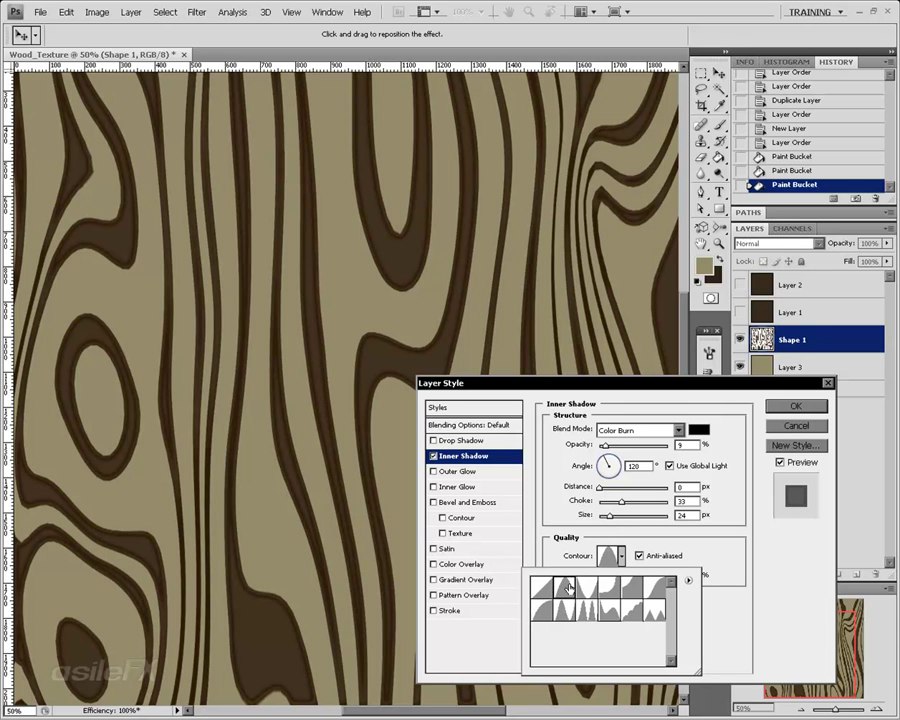
pyautogui.click(585, 613)
pyautogui.click(565, 617)
pyautogui.click(610, 555)
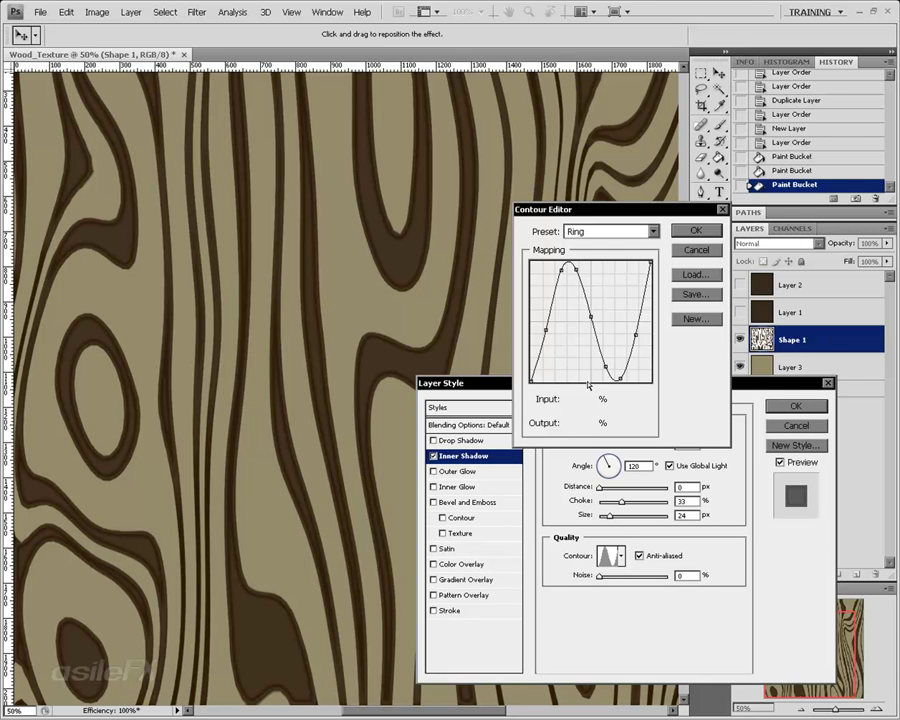
pyautogui.click(697, 231)
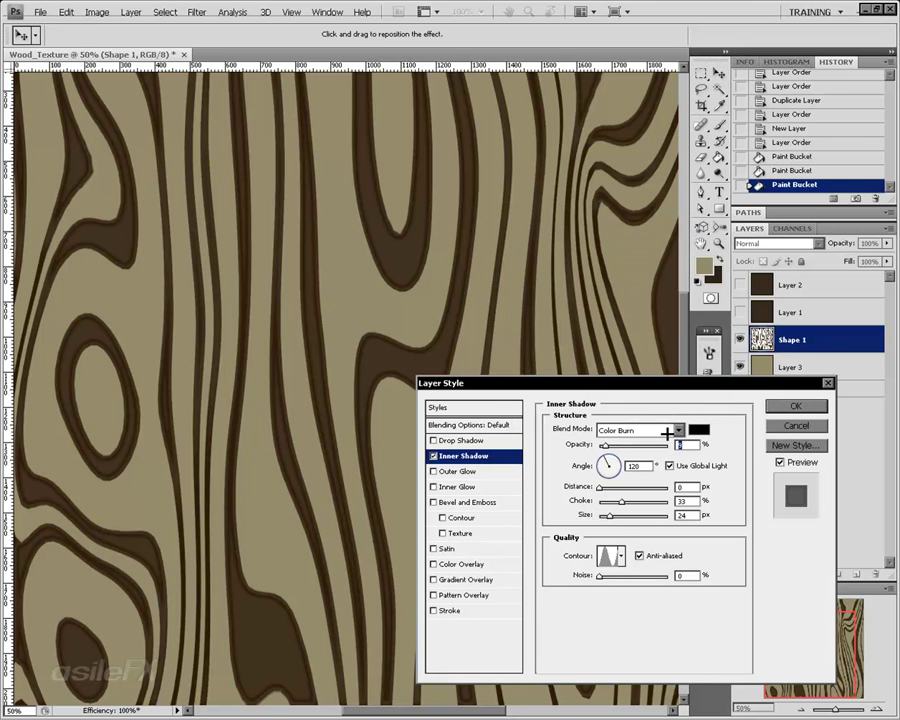
# - Add a Drop Shadow to Shape 1 with Distance 0 px, Spread 29%, Size 68 px, Normal blend mode and Opacity 48%
pyautogui.click(456, 440)
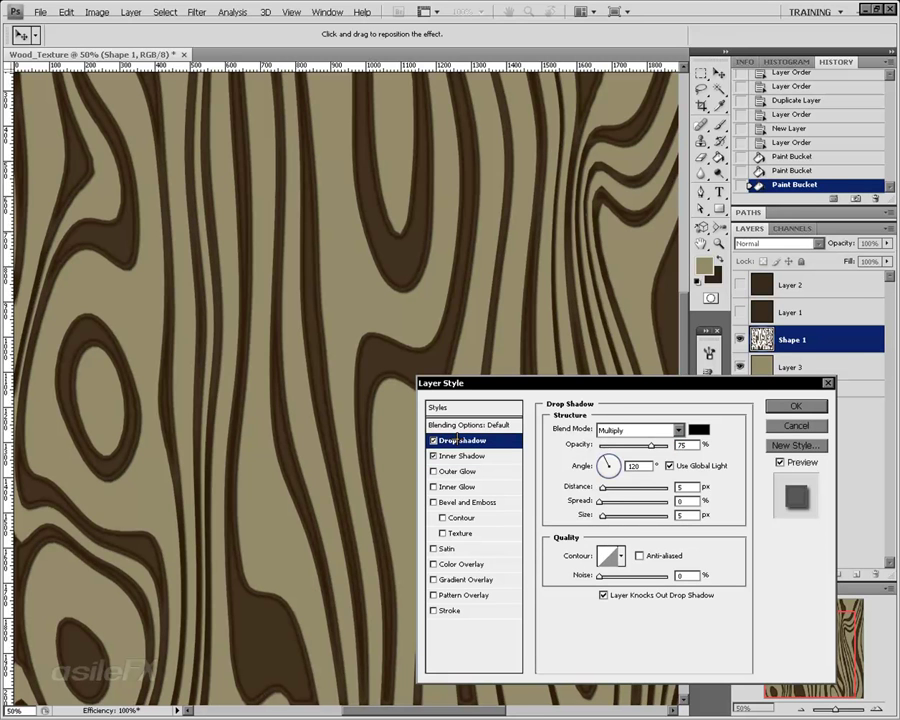
pyautogui.moveTo(602, 488); pyautogui.dragTo(618, 502)
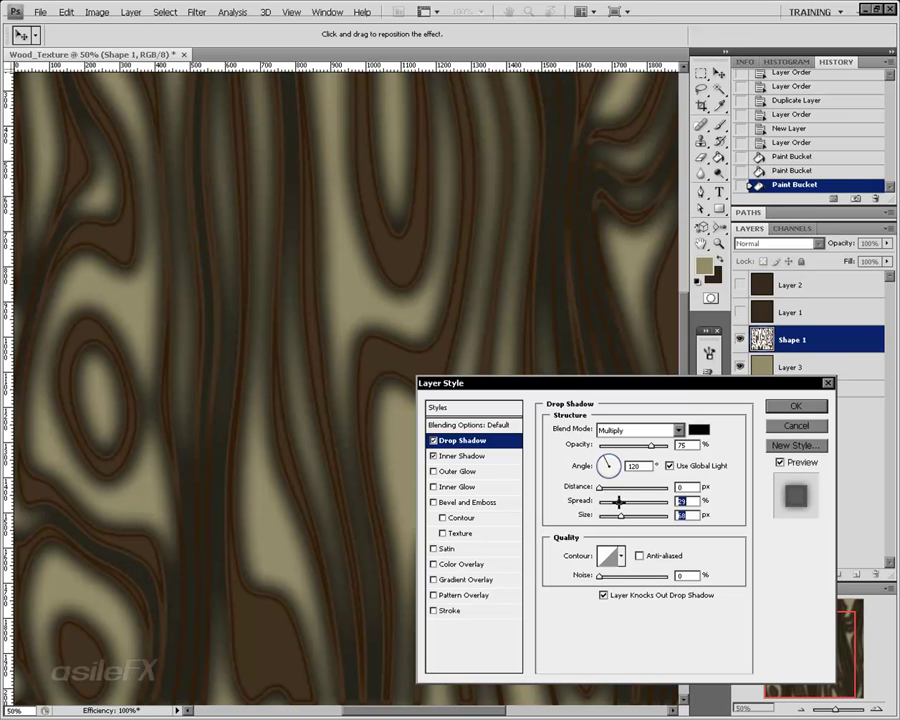
pyautogui.click(630, 431)
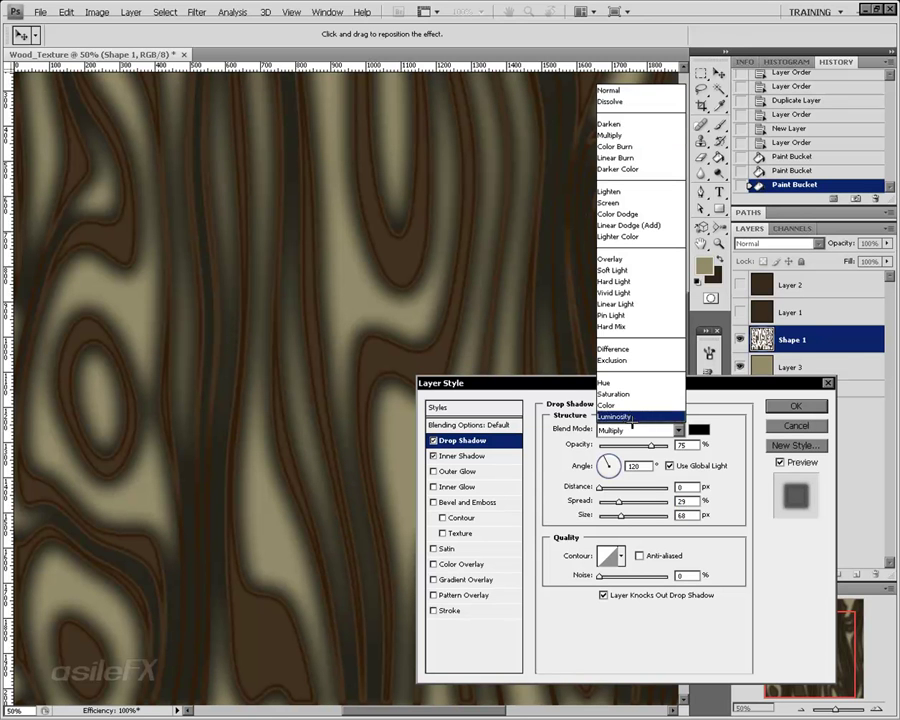
pyautogui.click(612, 62)
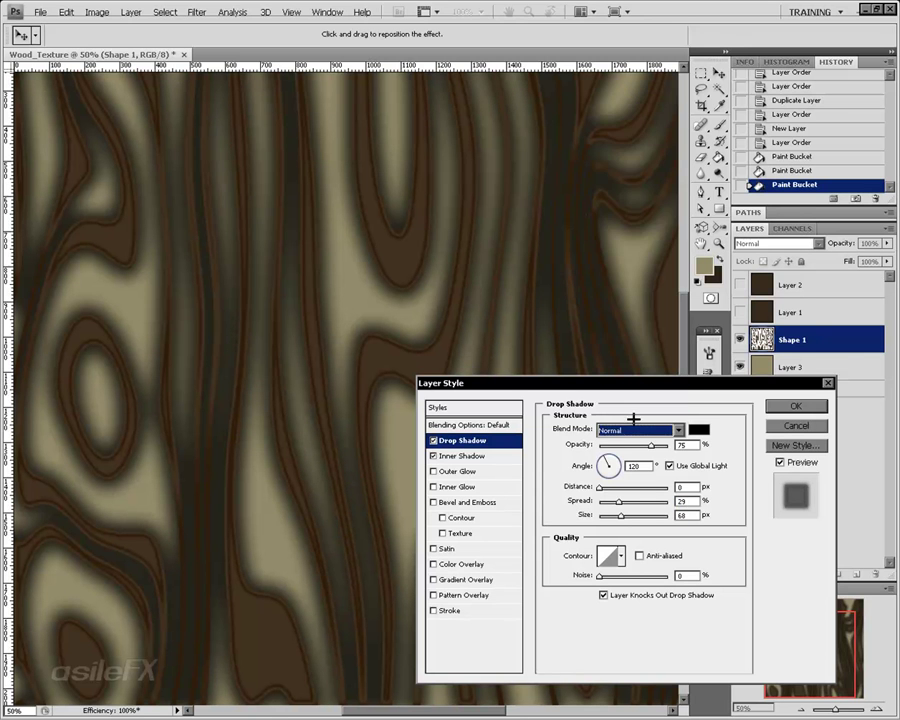
pyautogui.moveTo(631, 443)
pyautogui.mouseDown()
pyautogui.moveTo(608, 444)
pyautogui.moveTo(632, 446)
pyautogui.mouseUp()
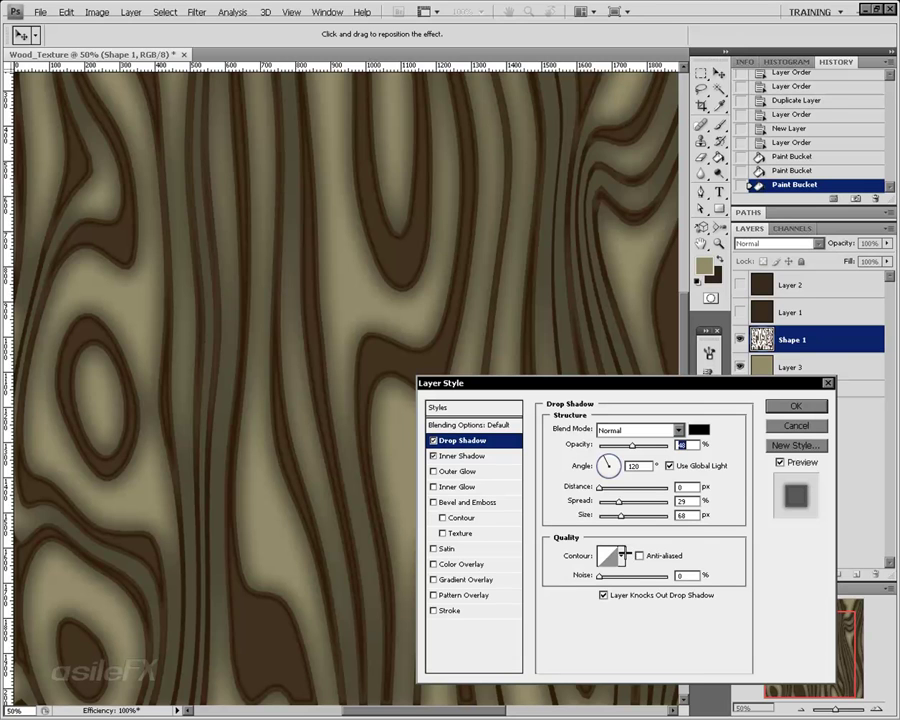
# - Apply the Ring - Double contour to the drop shadow and turn on its anti-aliasing
pyautogui.click(621, 556)
pyautogui.click(590, 612)
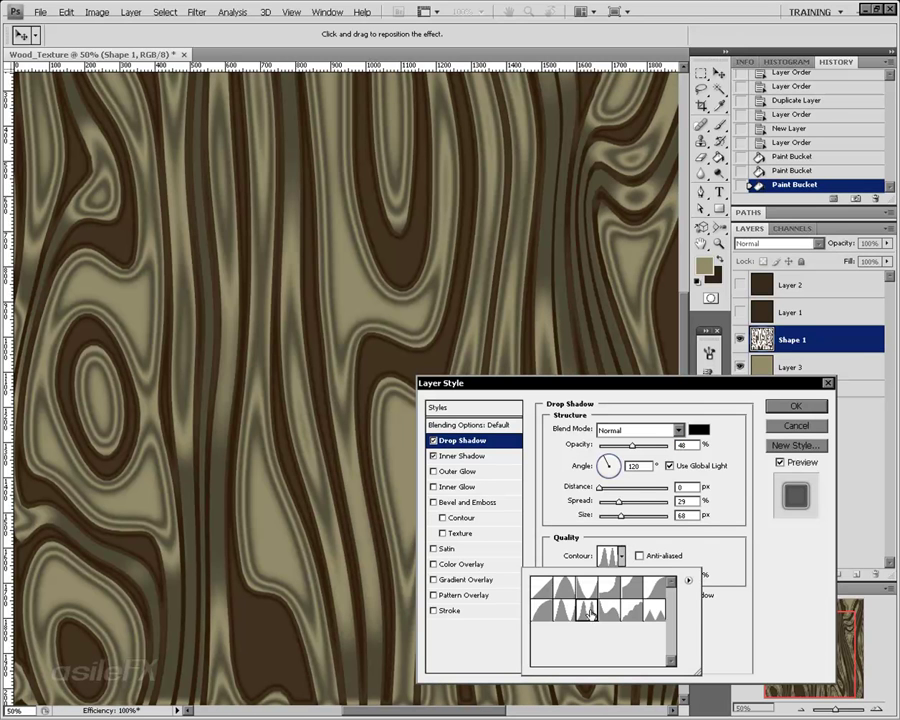
pyautogui.click(607, 555)
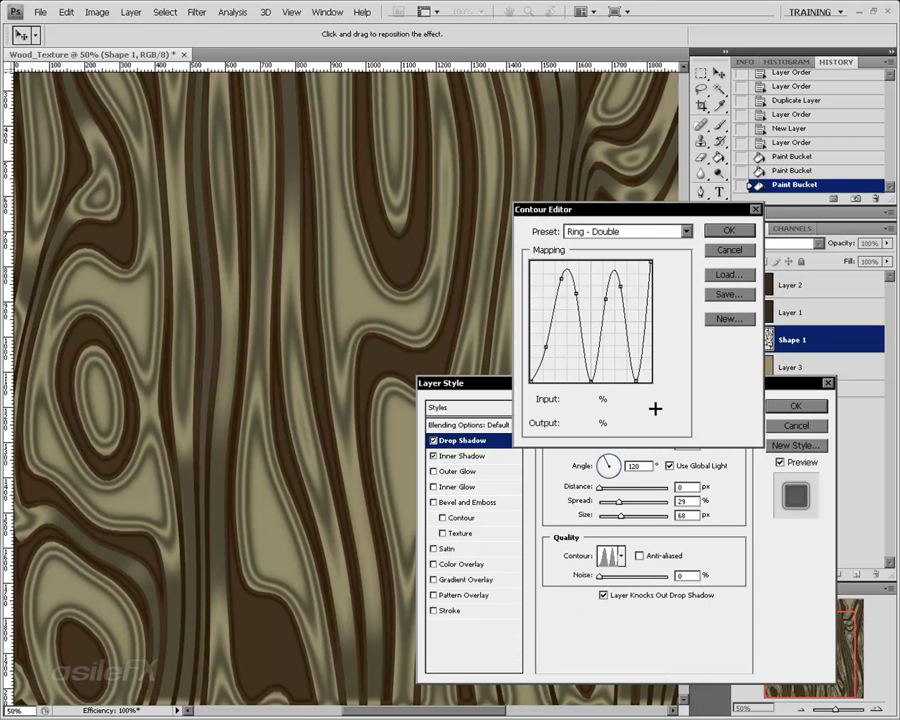
pyautogui.moveTo(651, 261); pyautogui.dragTo(651, 233)
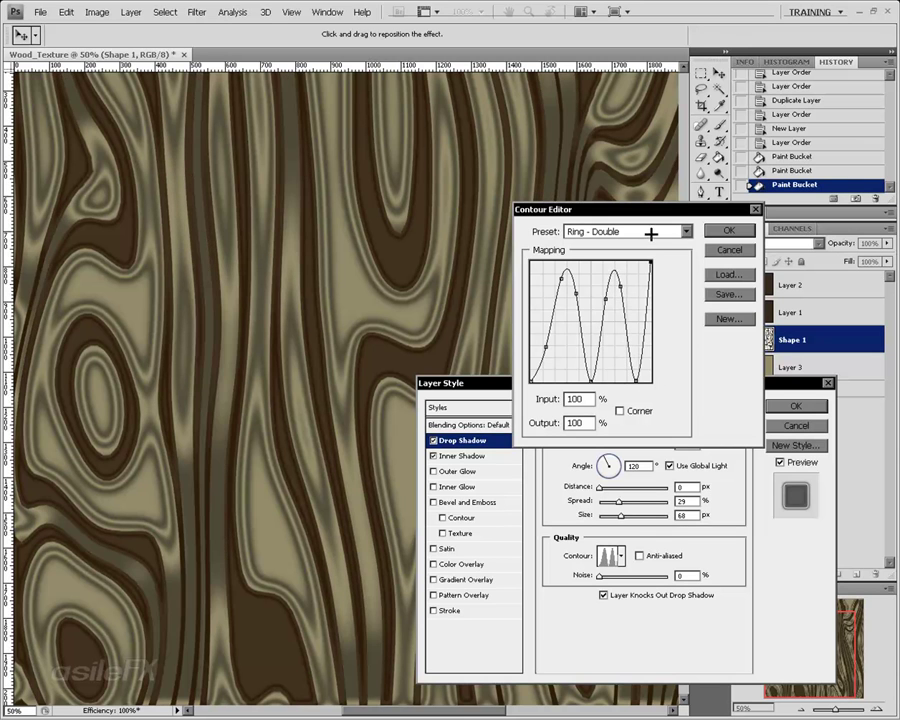
pyautogui.click(727, 230)
pyautogui.click(641, 555)
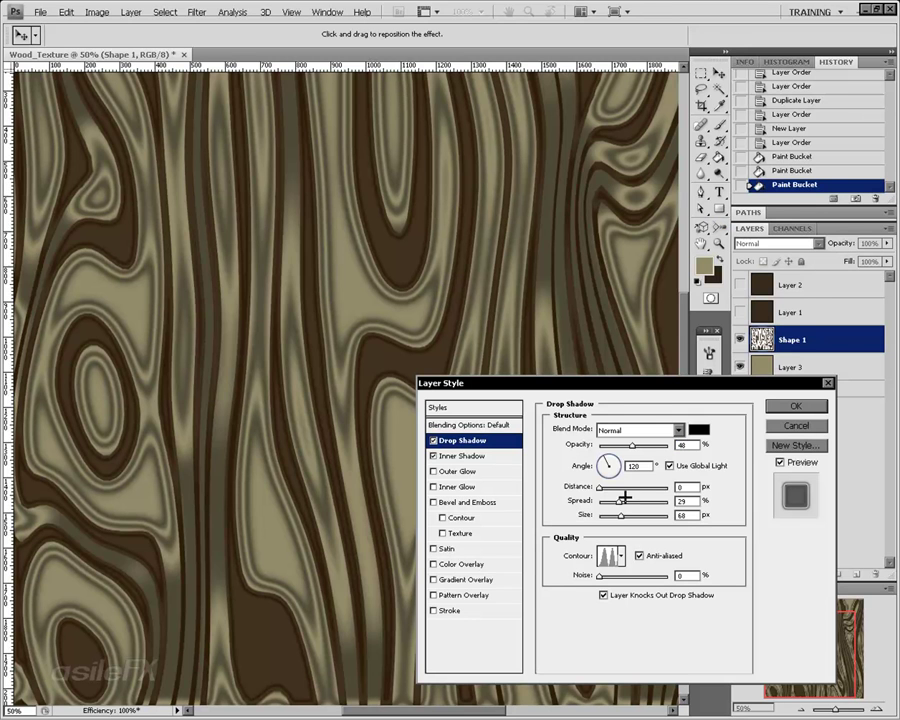
# - Soften the drop shadow to Spread 26%, Size 54 px and Opacity 12%
pyautogui.click(601, 500)
pyautogui.moveTo(601, 500); pyautogui.dragTo(616, 516)
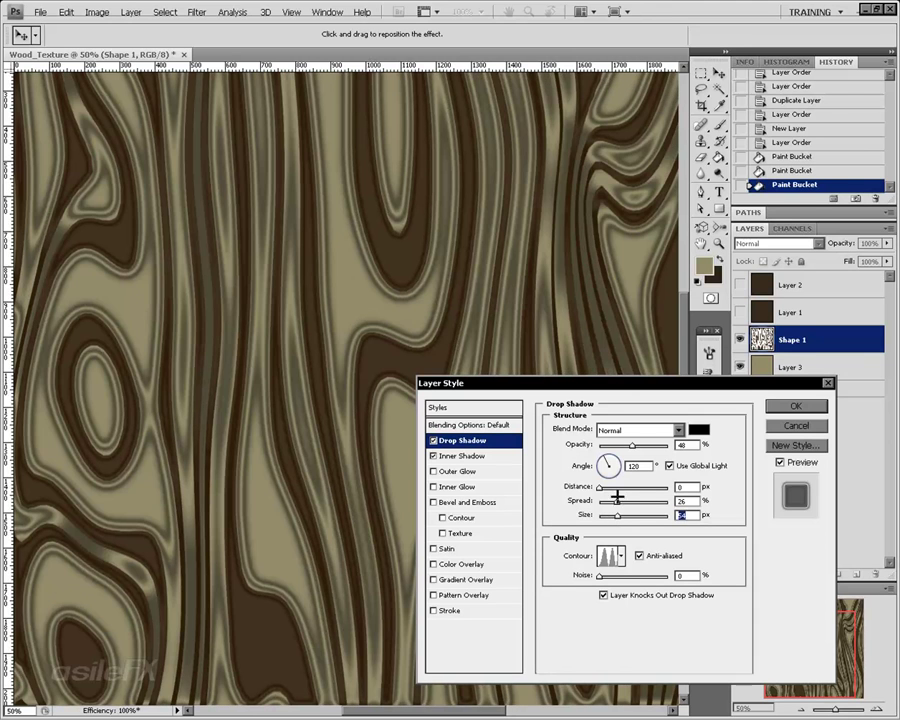
pyautogui.moveTo(632, 444); pyautogui.dragTo(607, 445)
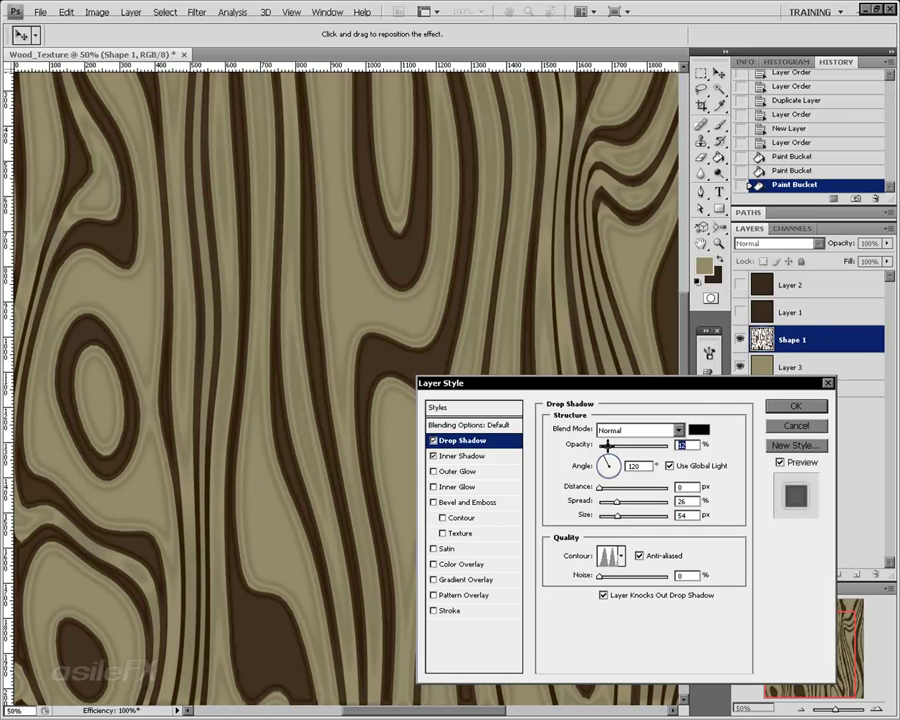
# - Add a Stroke to the Shape 1 layer with Size 79 px, positioned at Center
pyautogui.click(450, 611)
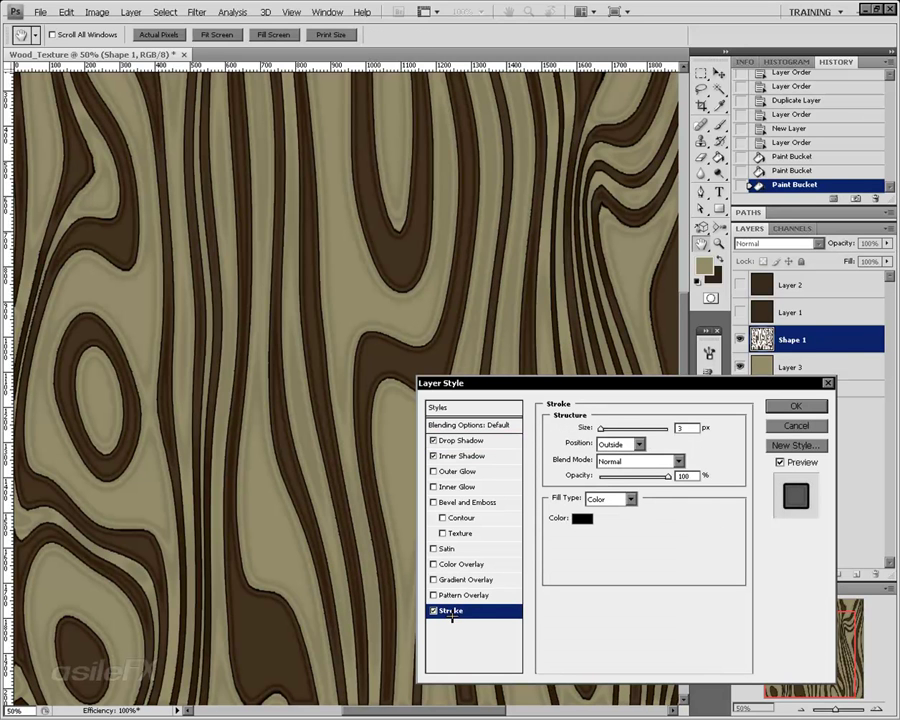
pyautogui.moveTo(622, 431)
pyautogui.mouseDown()
pyautogui.moveTo(635, 426)
pyautogui.moveTo(624, 427)
pyautogui.mouseUp()
pyautogui.click(627, 443)
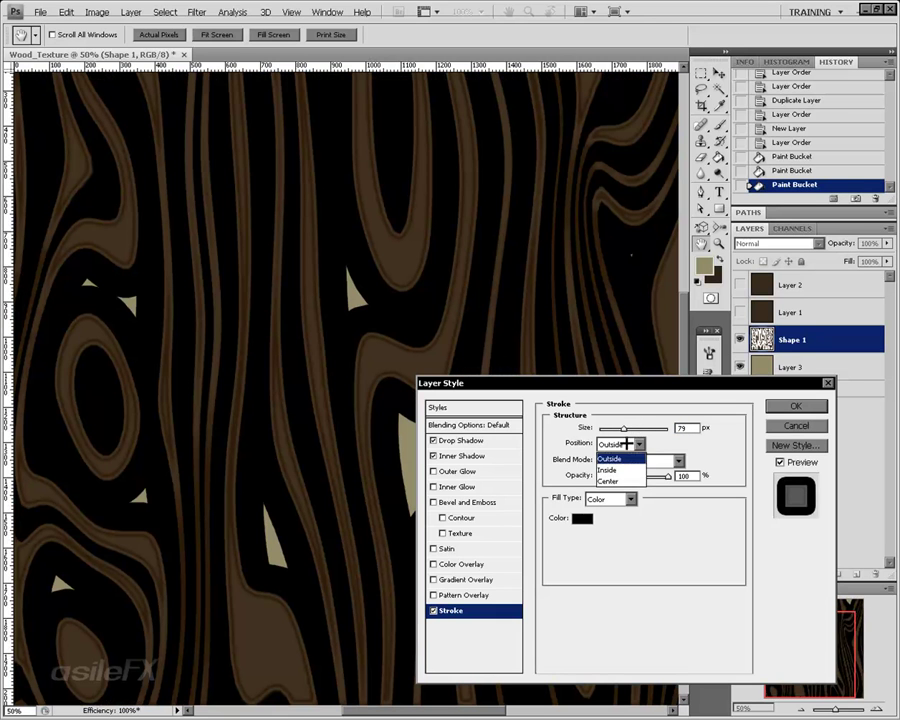
pyautogui.click(623, 481)
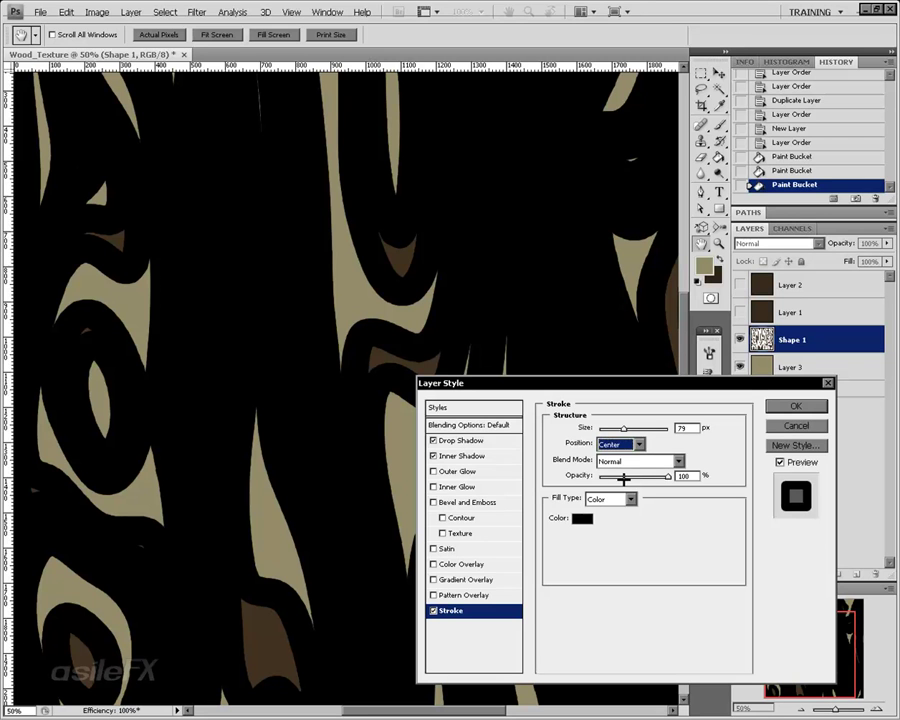
# - Change the stroke's fill type to Gradient with the Shape Burst style
pyautogui.click(626, 498)
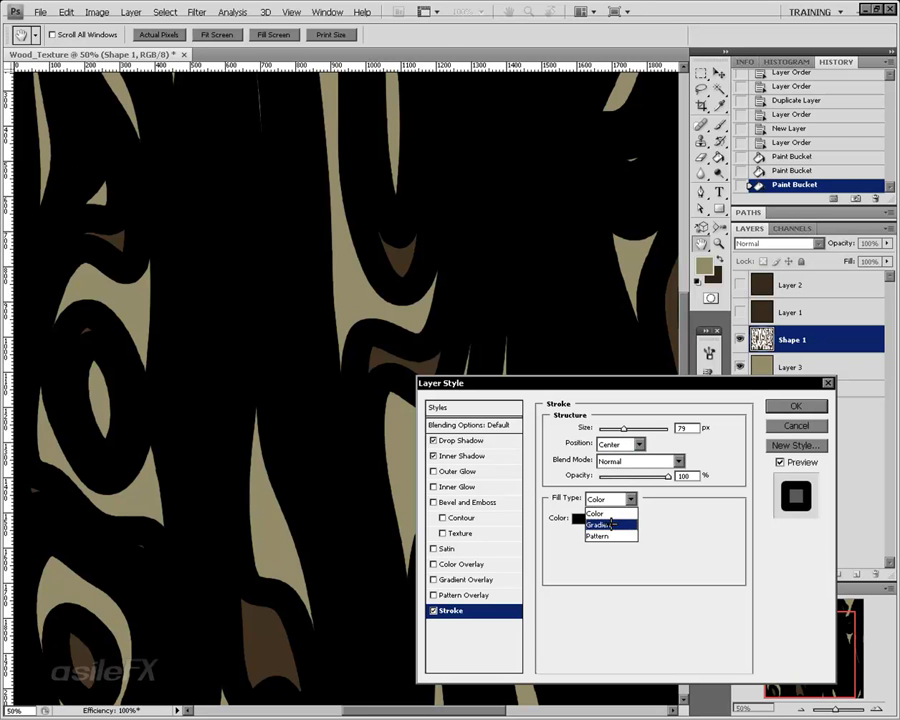
pyautogui.click(611, 524)
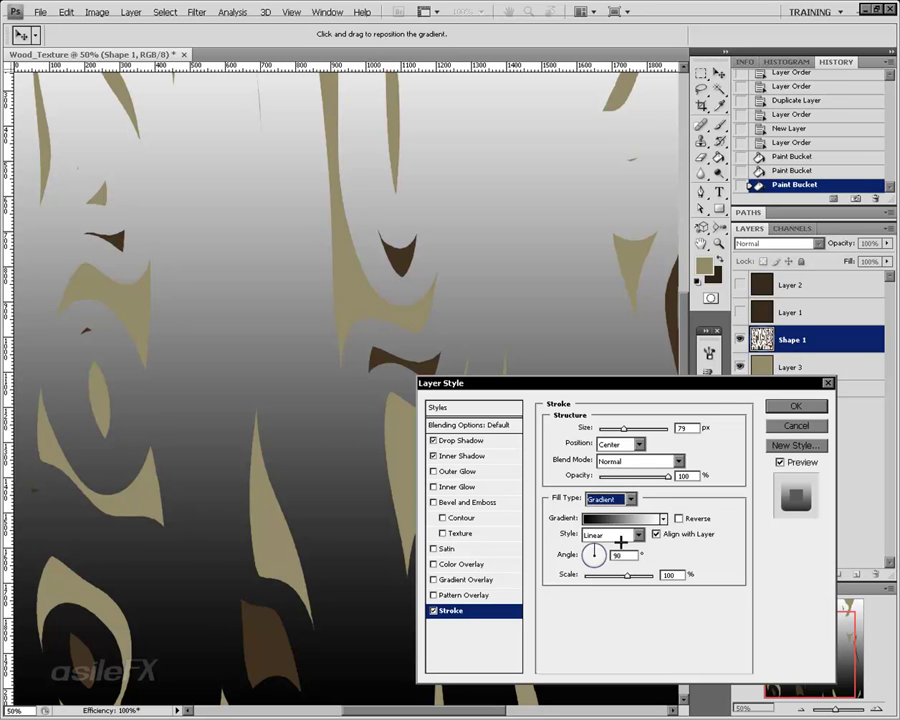
pyautogui.click(620, 536)
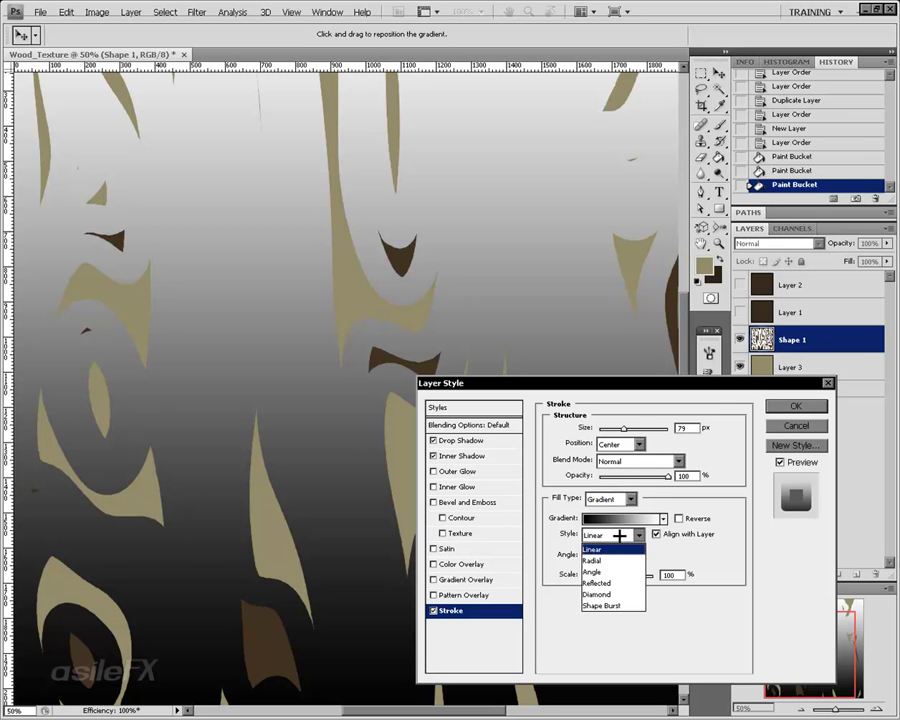
pyautogui.click(607, 605)
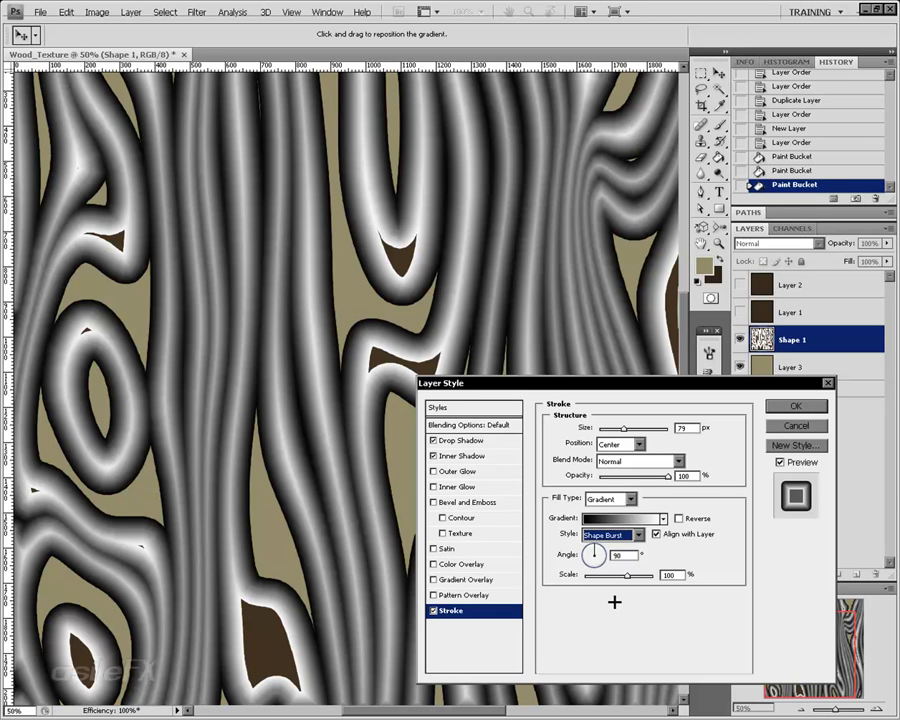
# - Apply the Customwood preset to the stroke's gradient, with one color midpoint at 51%
pyautogui.click(618, 518)
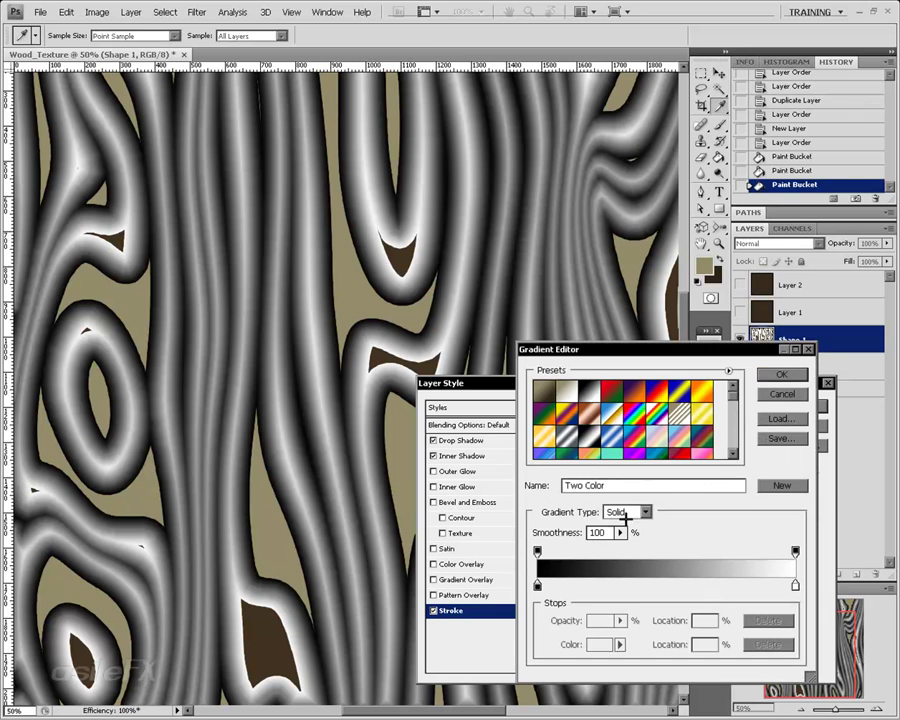
pyautogui.scroll(-3, 740, 440)
pyautogui.click(588, 446)
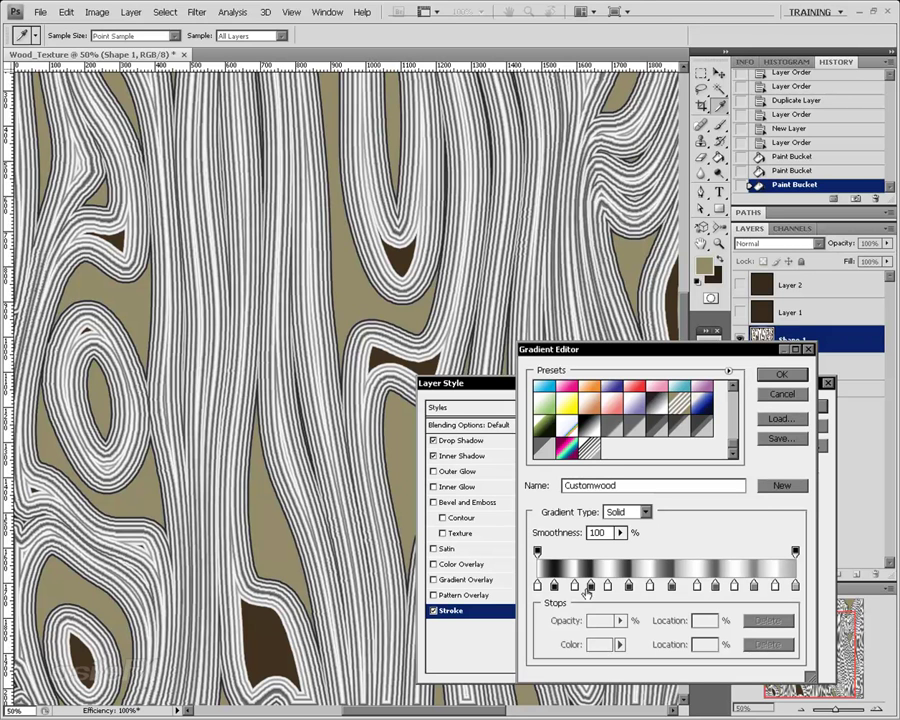
pyautogui.moveTo(676, 584); pyautogui.dragTo(671, 584)
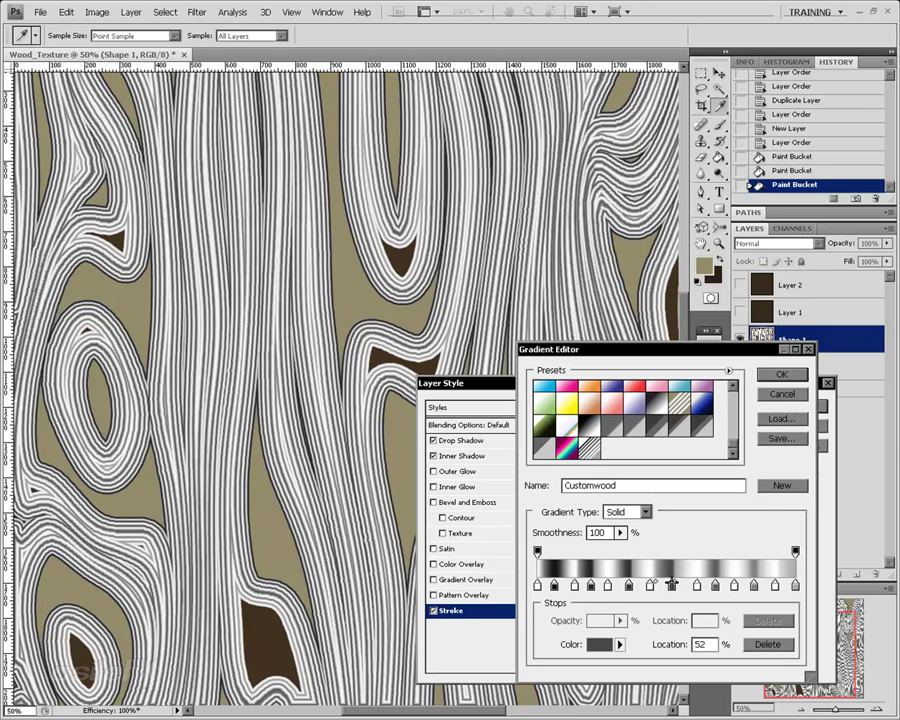
pyautogui.click(671, 584)
pyautogui.moveTo(657, 580); pyautogui.dragTo(620, 582)
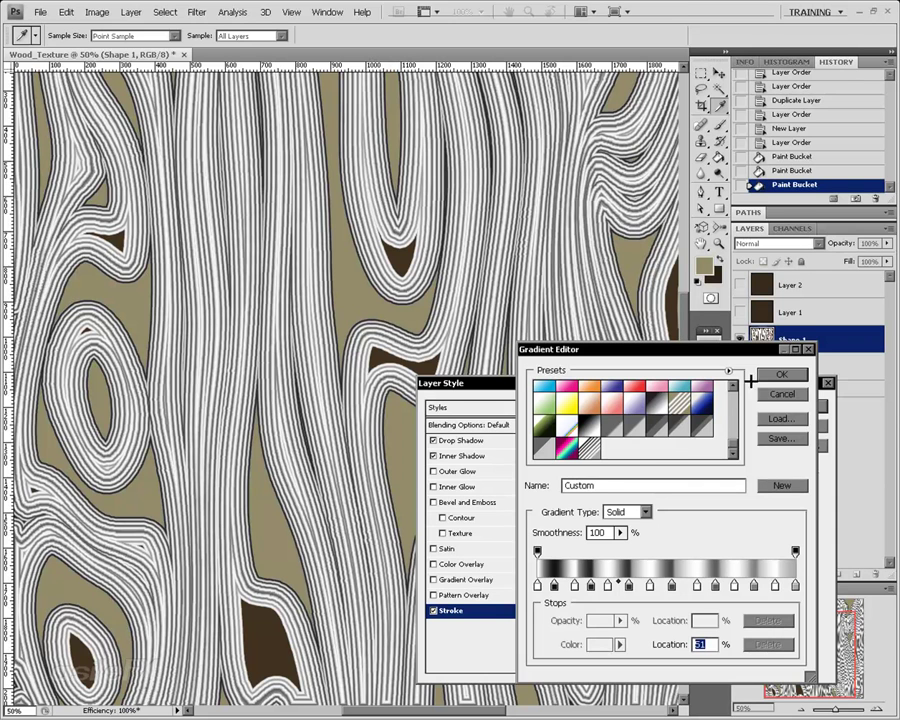
pyautogui.click(776, 374)
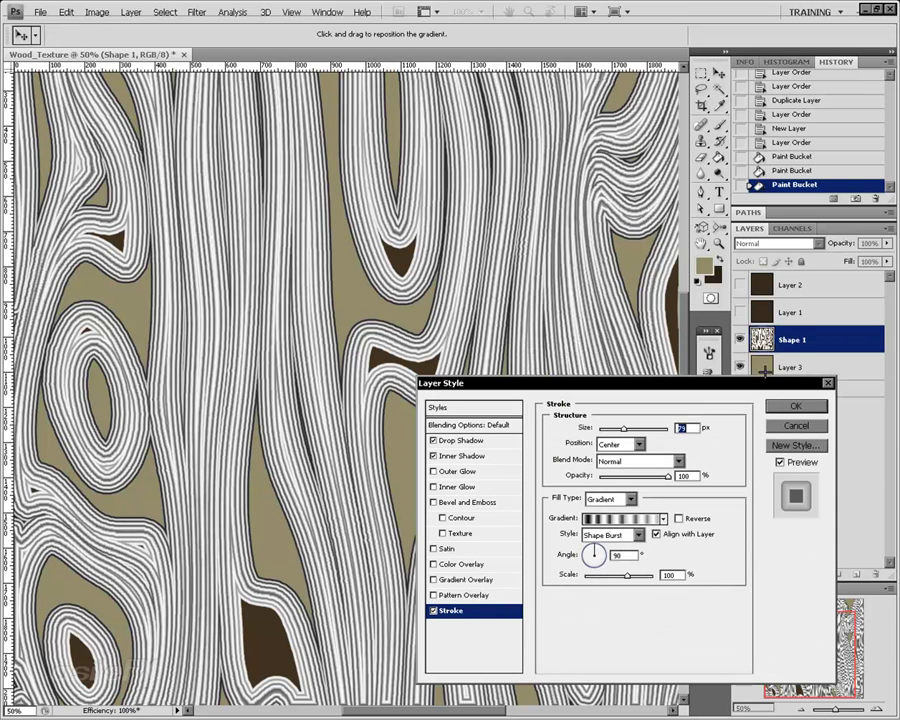
# - Reverse the stroke's gradient and reduce the stroke Size to 59 px
pyautogui.click(679, 518)
pyautogui.click(681, 519)
pyautogui.click(680, 518)
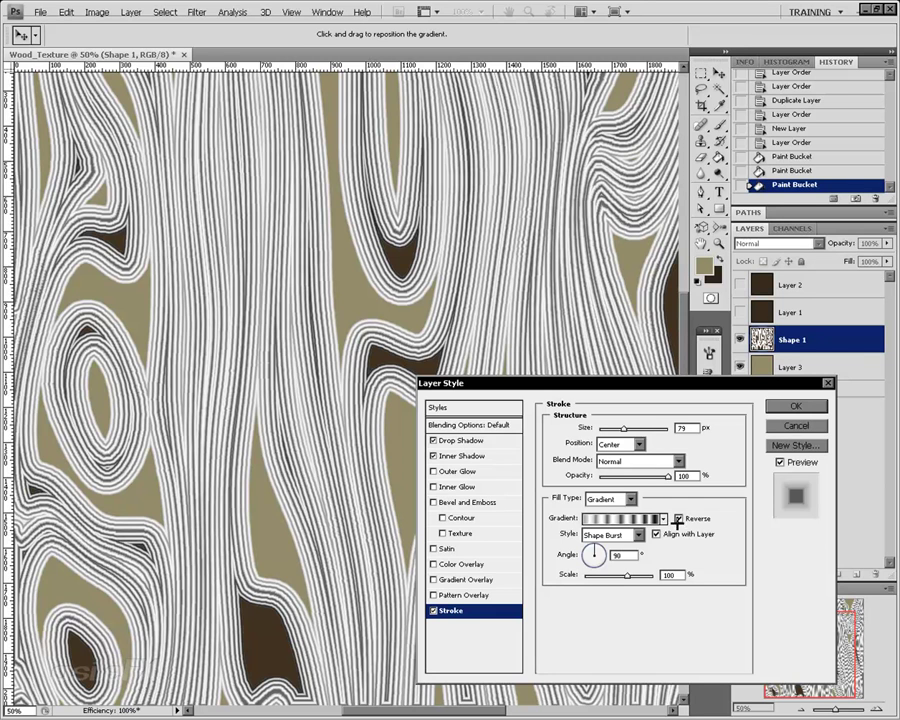
pyautogui.moveTo(625, 428)
pyautogui.mouseDown()
pyautogui.moveTo(669, 426)
pyautogui.moveTo(583, 427)
pyautogui.moveTo(629, 426)
pyautogui.moveTo(621, 427)
pyautogui.mouseUp()
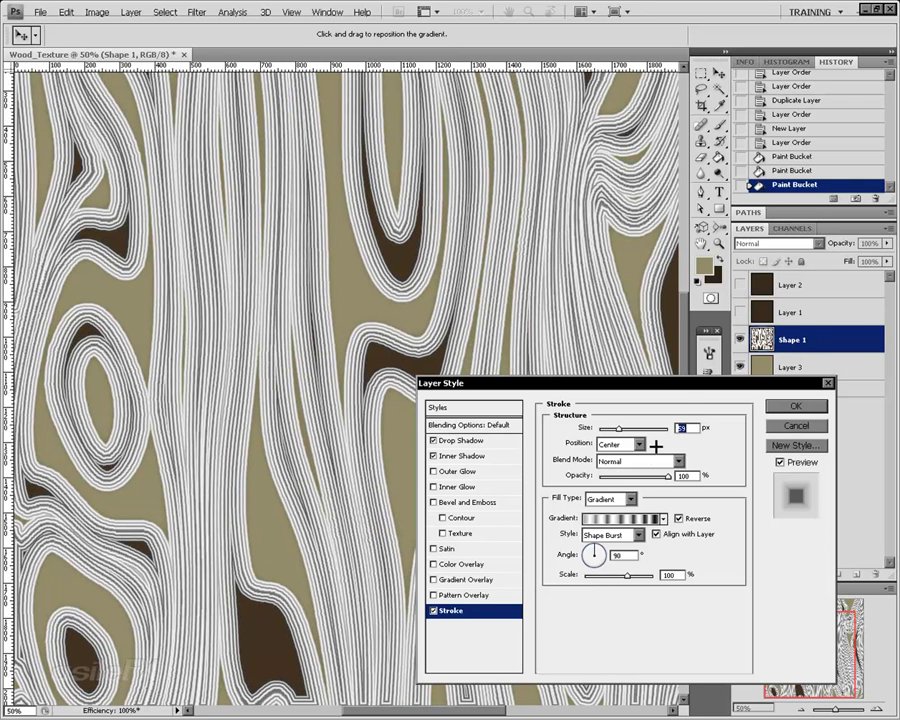
# - Try the Color Burn blend mode on the stroke with Opacity at 43%
pyautogui.click(645, 465)
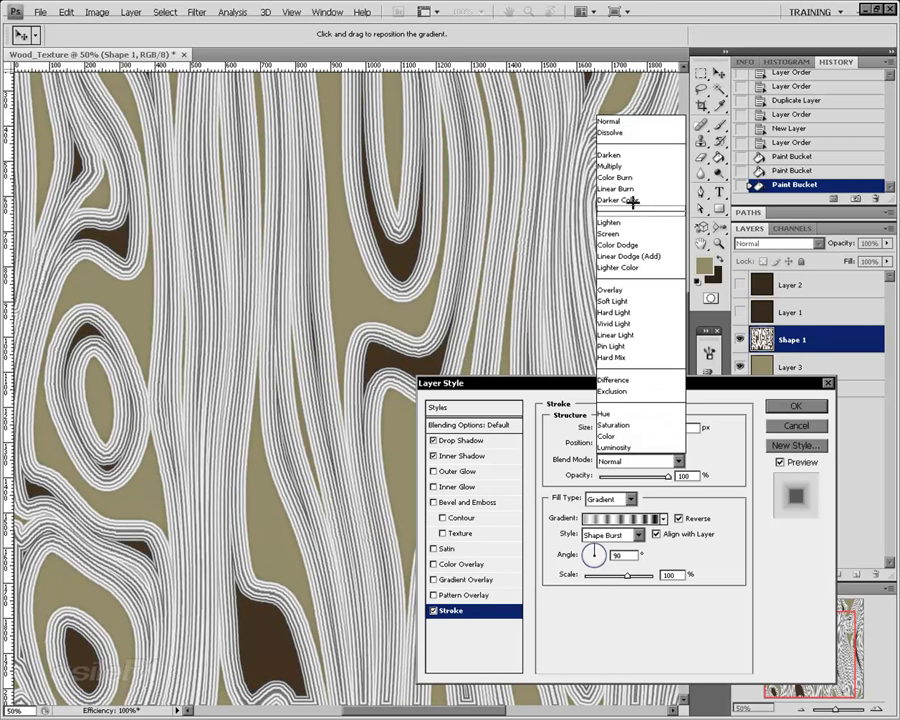
pyautogui.click(630, 177)
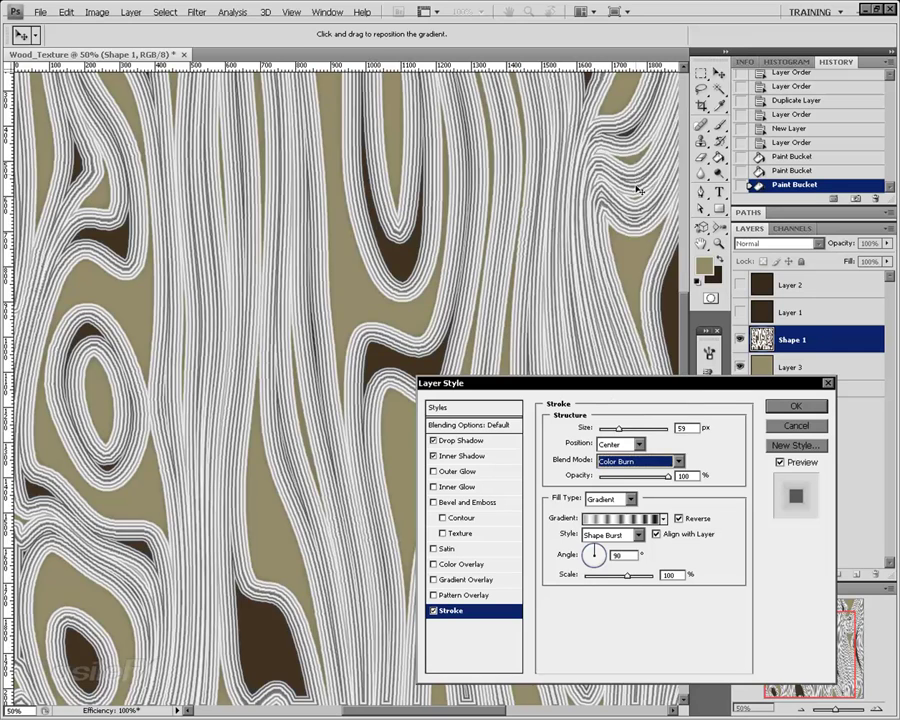
pyautogui.click(604, 476)
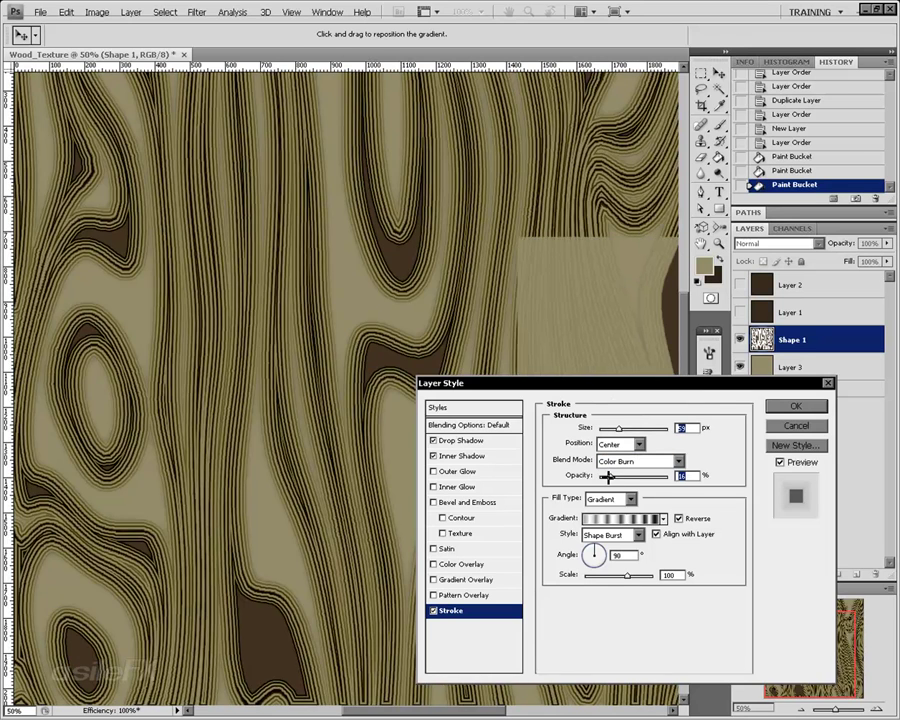
pyautogui.moveTo(604, 476); pyautogui.dragTo(628, 477)
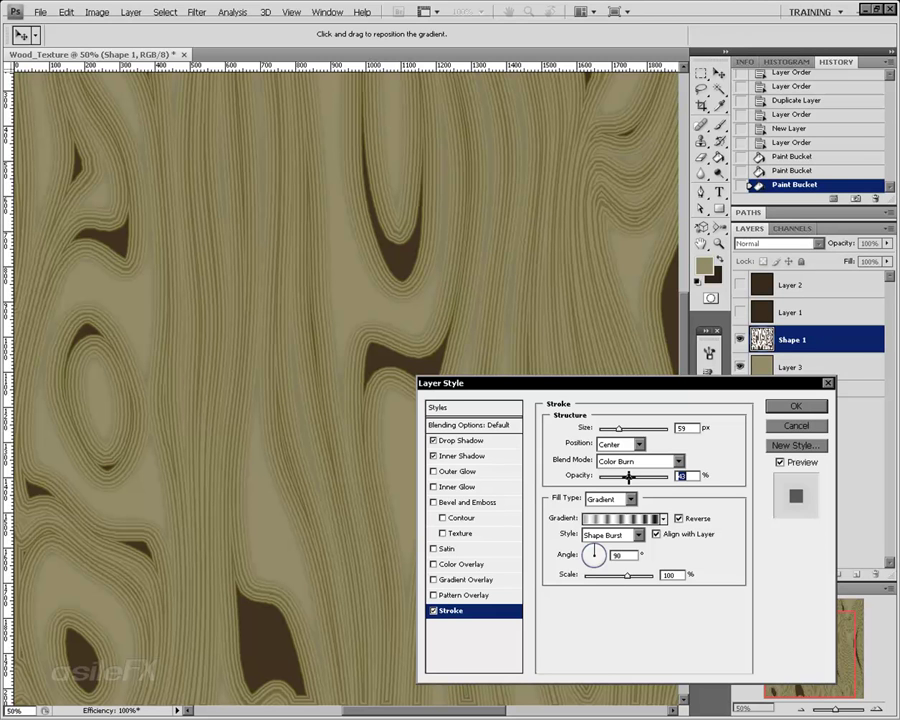
pyautogui.moveTo(629, 477); pyautogui.dragTo(604, 477)
# - Return the stroke to the Normal blend mode and raise its Opacity to 70%
pyautogui.click(640, 460)
pyautogui.click(634, 119)
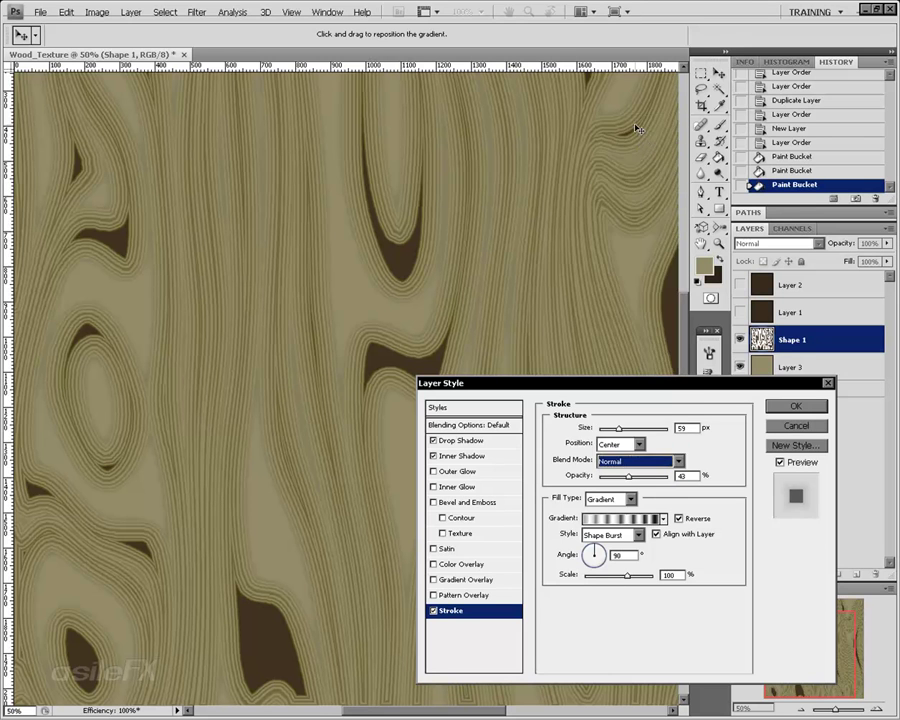
pyautogui.moveTo(628, 476)
pyautogui.mouseDown()
pyautogui.moveTo(657, 475)
pyautogui.moveTo(649, 476)
pyautogui.mouseUp()
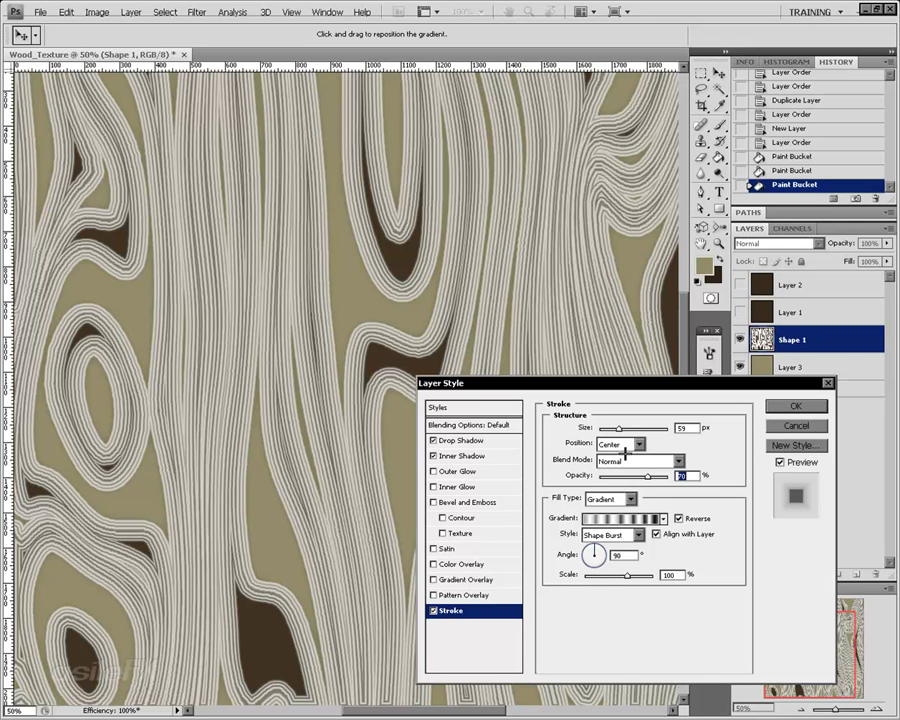
pyautogui.click(637, 462)
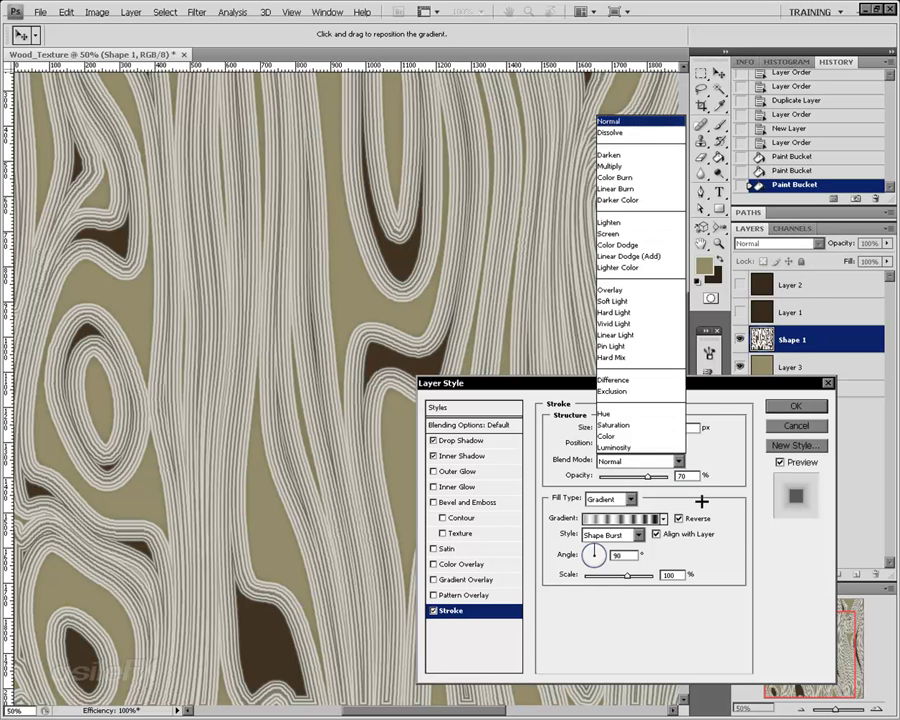
pyautogui.click(720, 546)
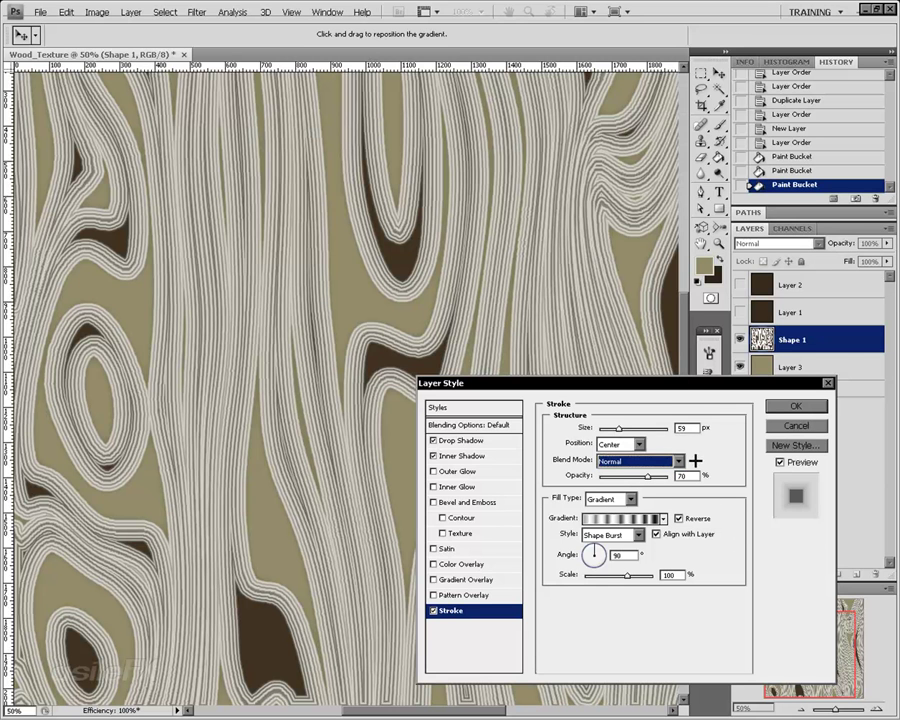
# - Position the stroke Outside the shape with Size 65 px and Opacity 22%
pyautogui.moveTo(620, 428); pyautogui.dragTo(627, 428)
pyautogui.click(637, 444)
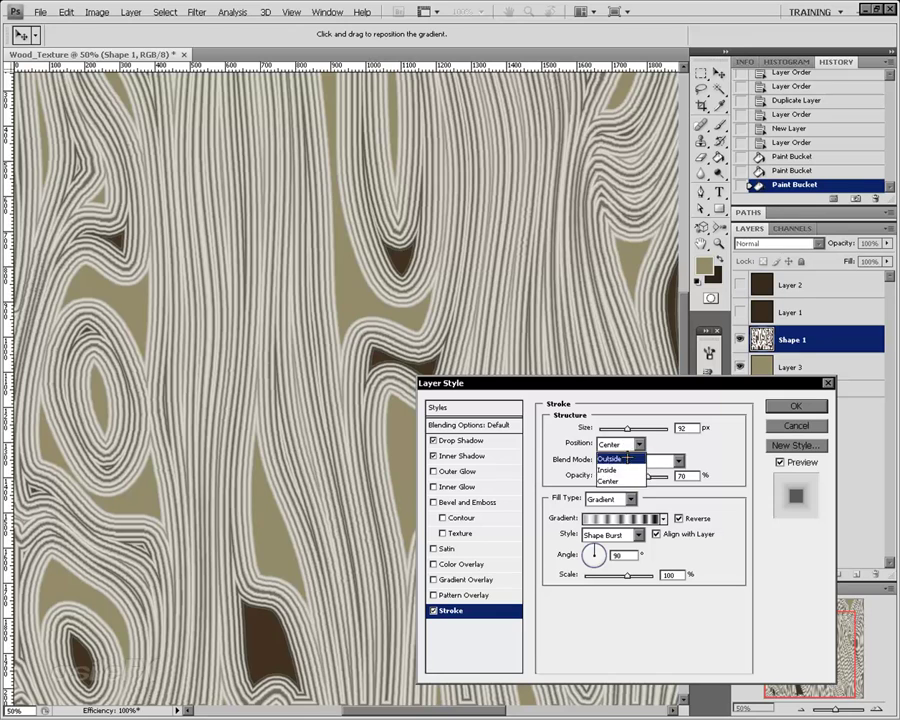
pyautogui.click(627, 458)
pyautogui.moveTo(626, 427)
pyautogui.mouseDown()
pyautogui.moveTo(602, 428)
pyautogui.moveTo(620, 428)
pyautogui.mouseUp()
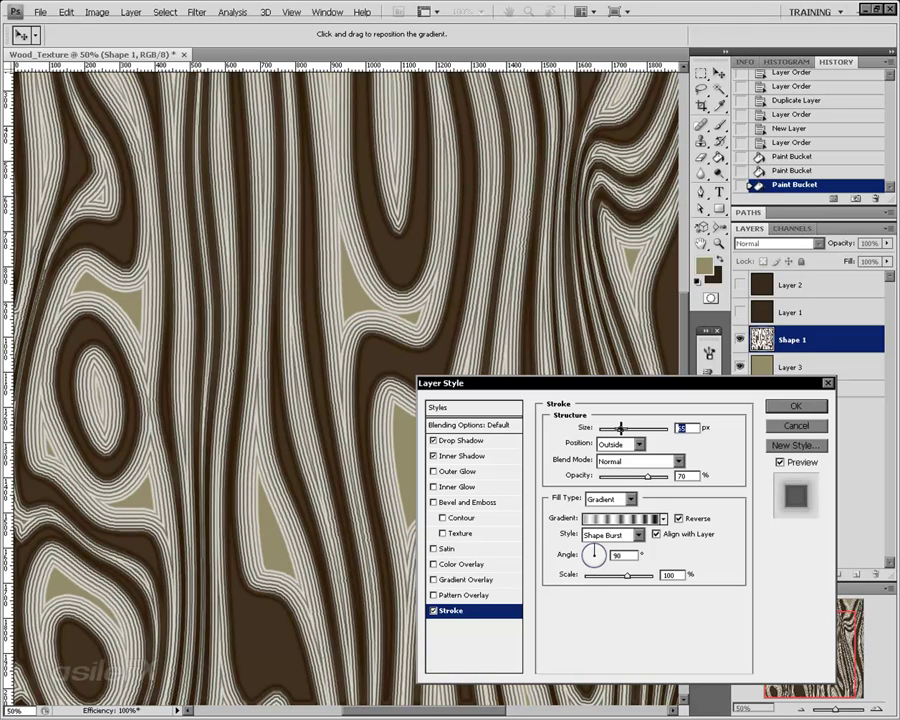
pyautogui.moveTo(623, 474)
pyautogui.mouseDown()
pyautogui.moveTo(606, 472)
pyautogui.moveTo(613, 474)
pyautogui.mouseUp()
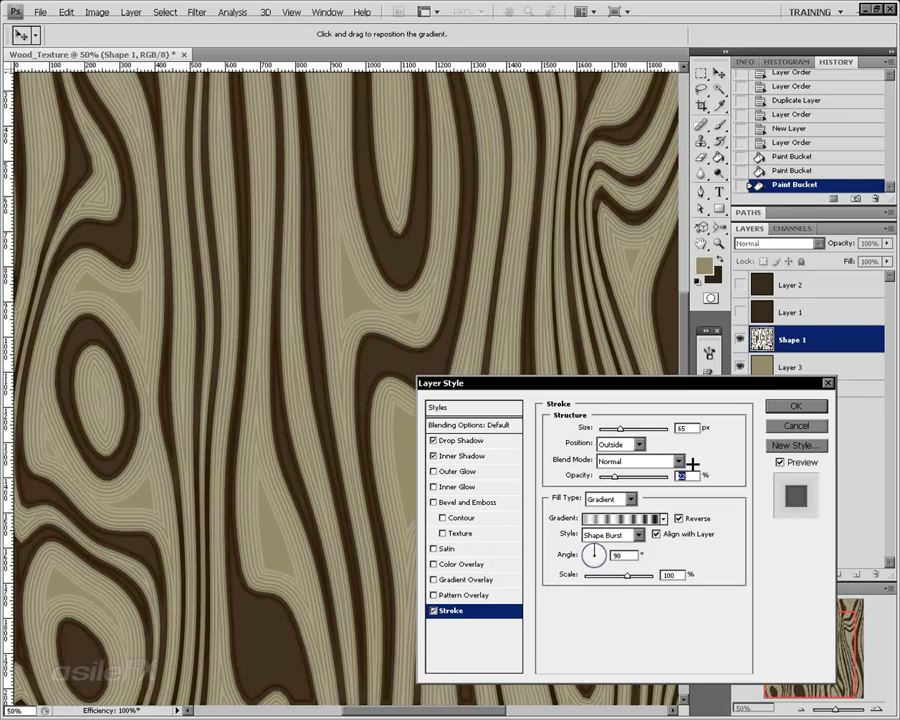
# - Compare the stroke gradient with and without Reverse, keep it reversed, and set the stroke's blend mode to Color Burn
pyautogui.click(681, 517)
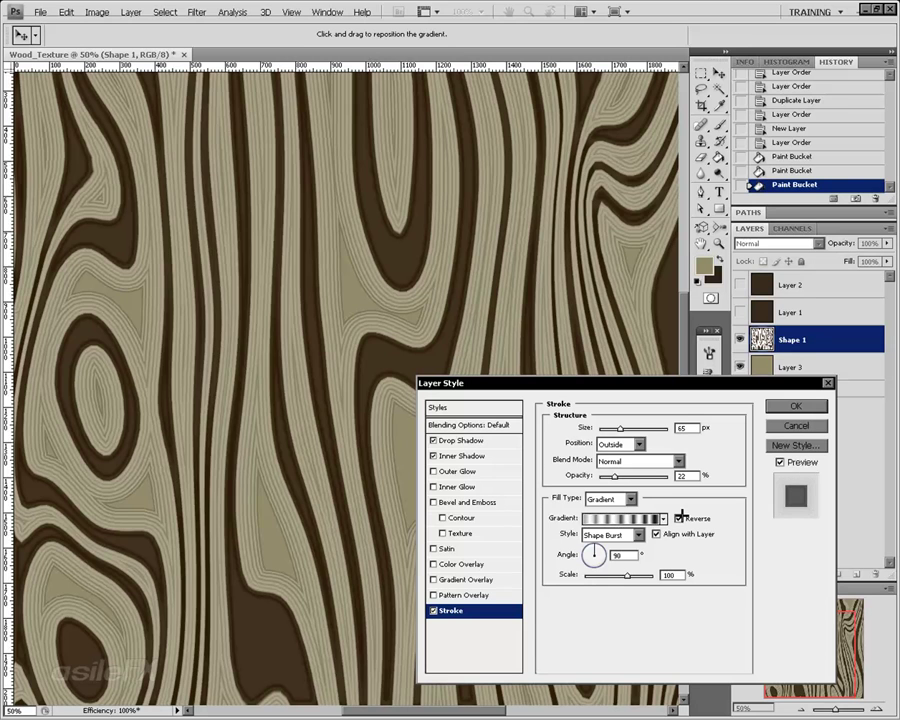
pyautogui.click(681, 517)
pyautogui.click(632, 461)
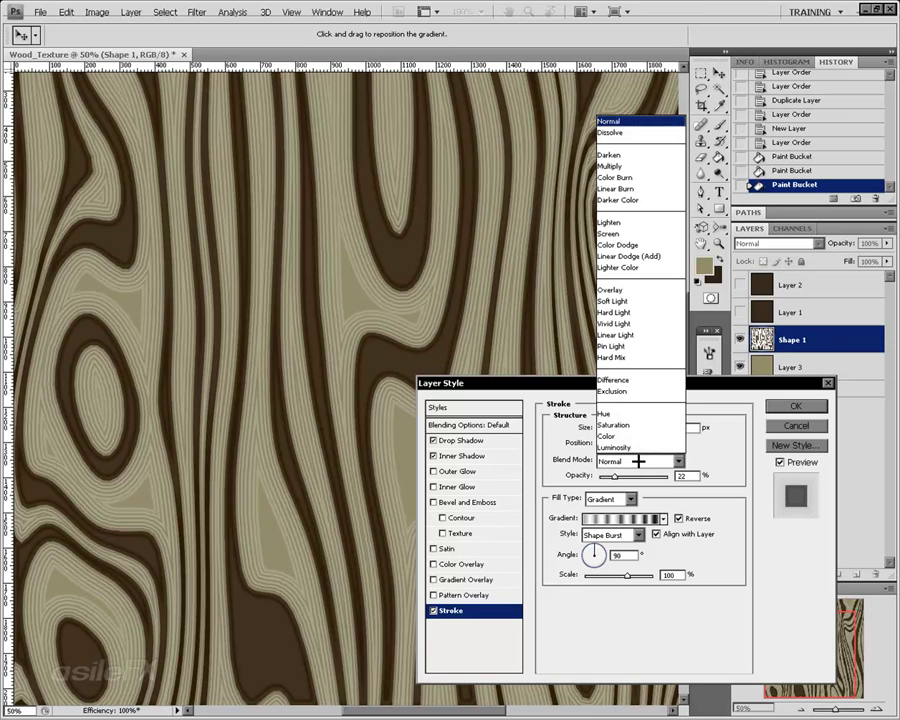
pyautogui.click(636, 178)
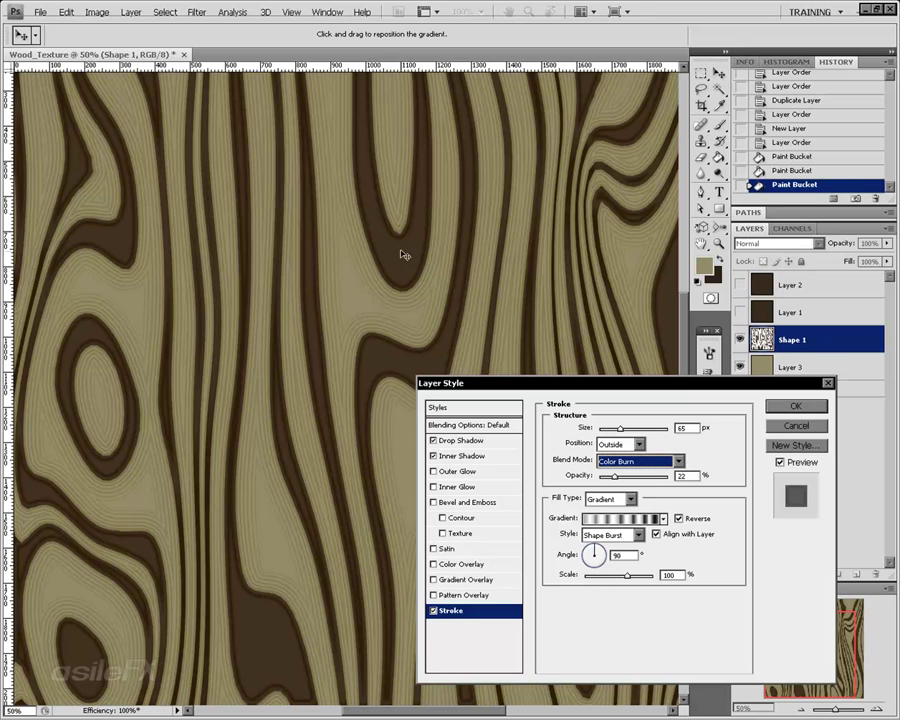
# - Try the Ring contour on the drop shadow and go back to Ring - Double
pyautogui.click(460, 441)
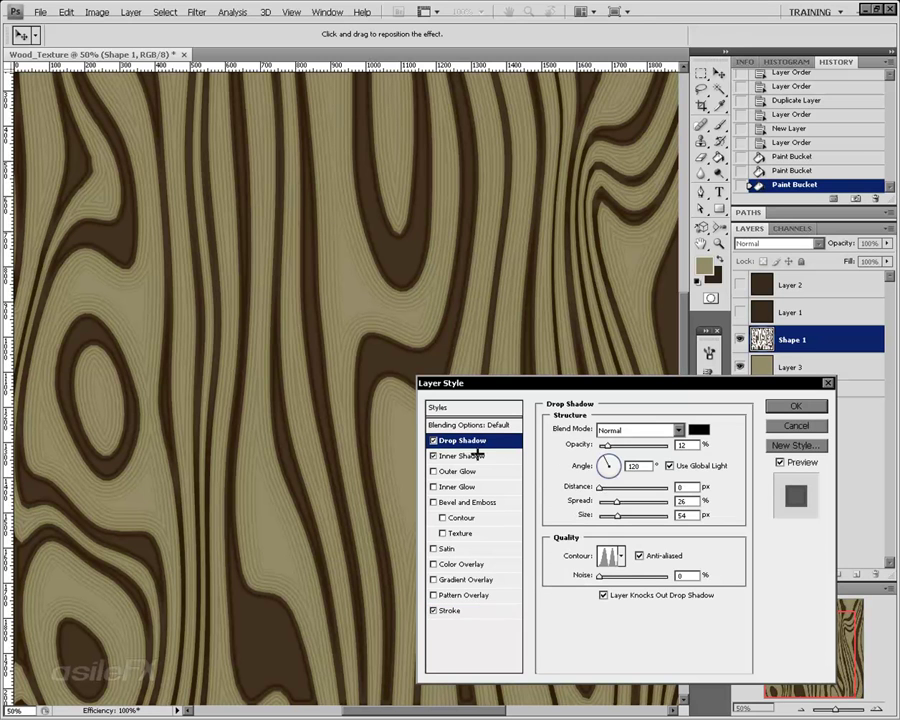
pyautogui.click(621, 556)
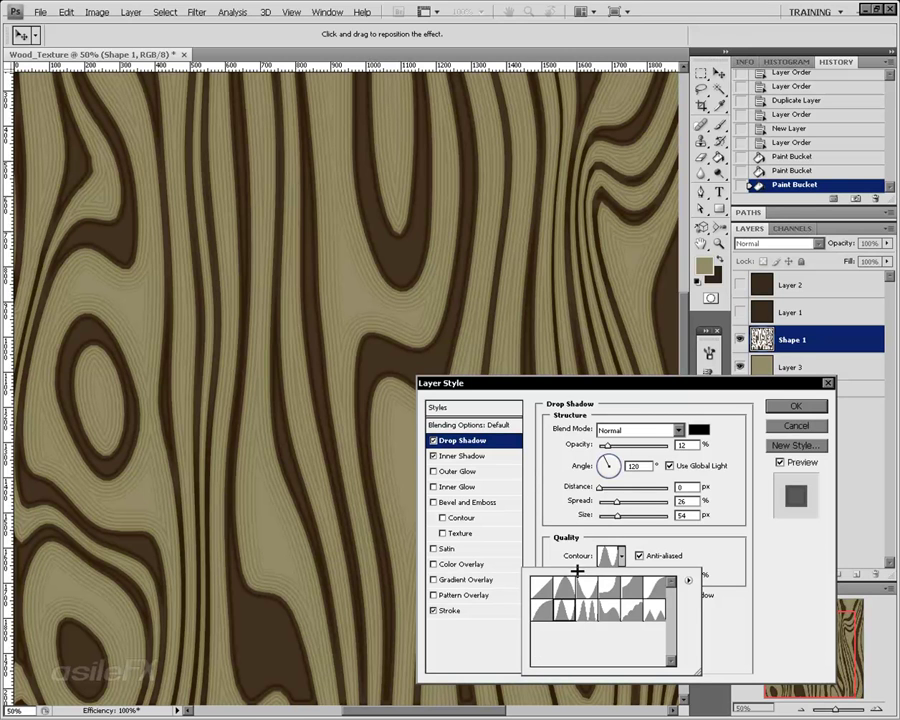
pyautogui.click(587, 609)
# - Try the Half Round and Ring - Double contours on the inner shadow with Size 65 px
pyautogui.click(450, 456)
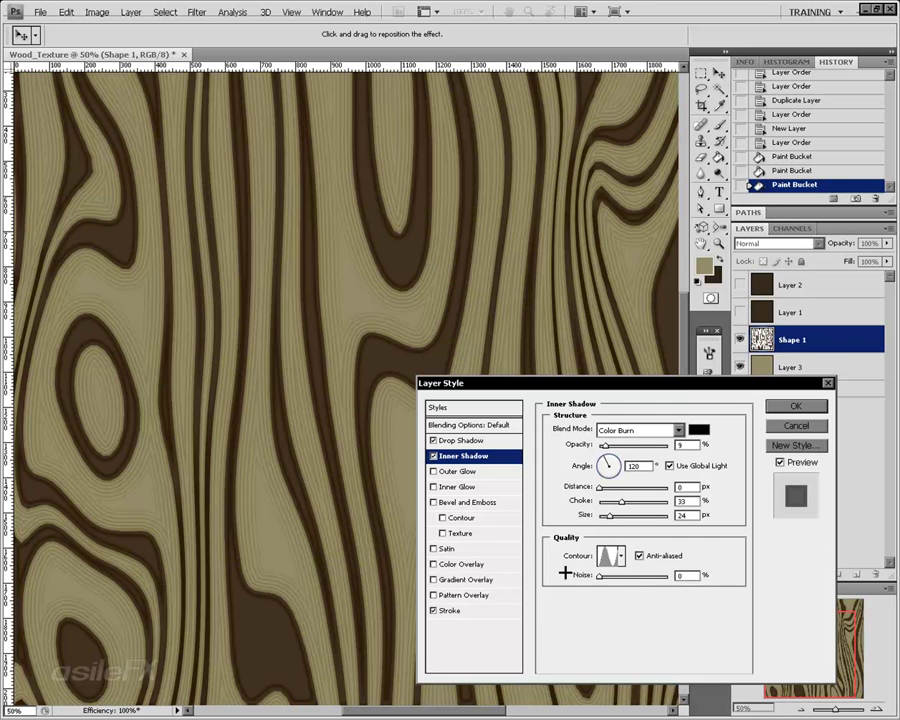
pyautogui.click(620, 556)
pyautogui.click(540, 612)
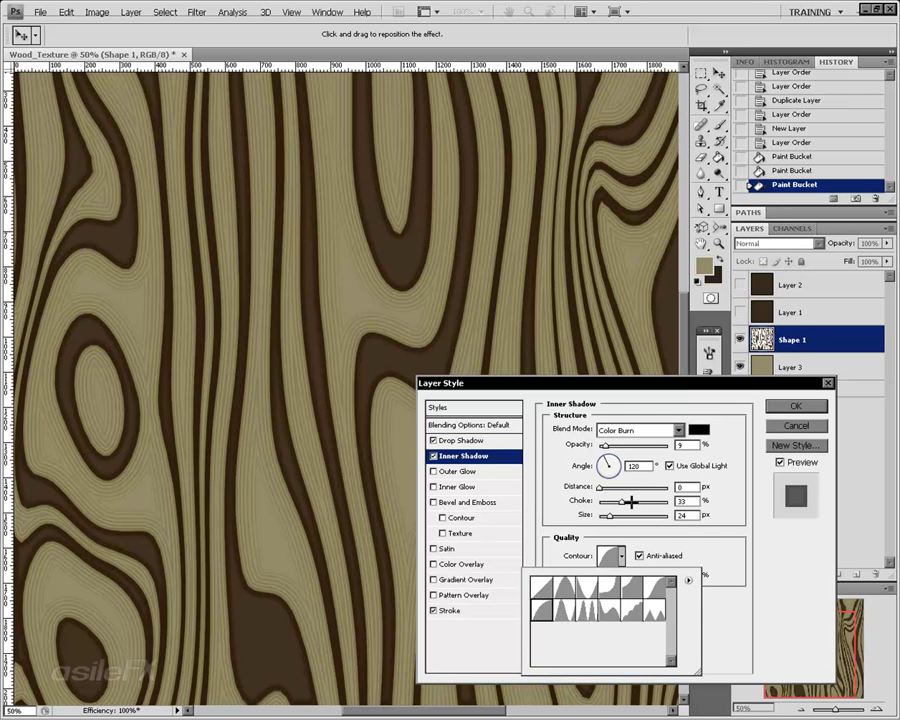
pyautogui.click(624, 514)
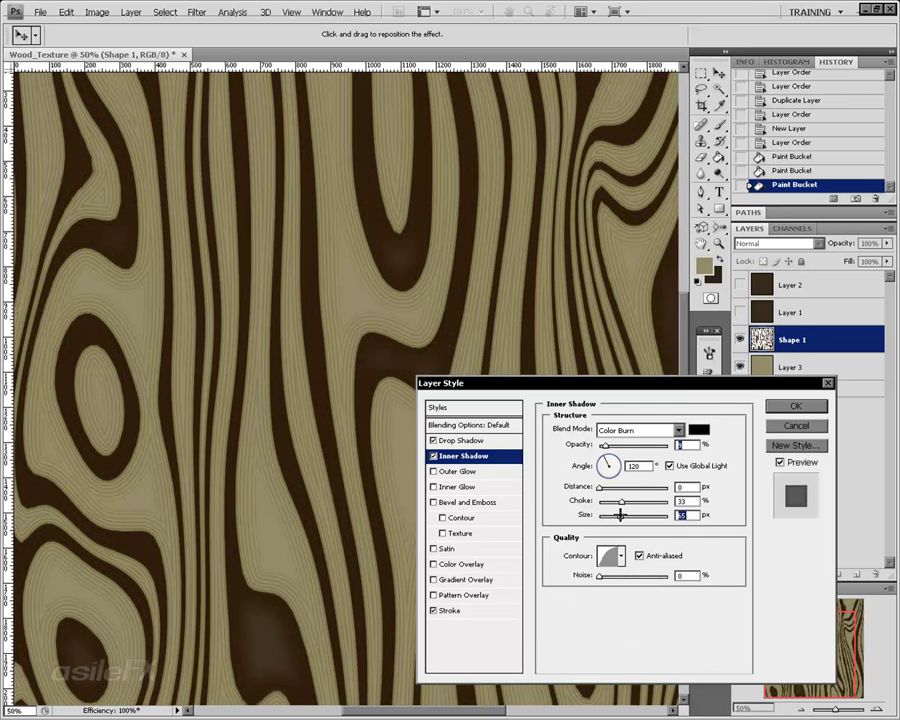
pyautogui.click(620, 556)
pyautogui.click(583, 613)
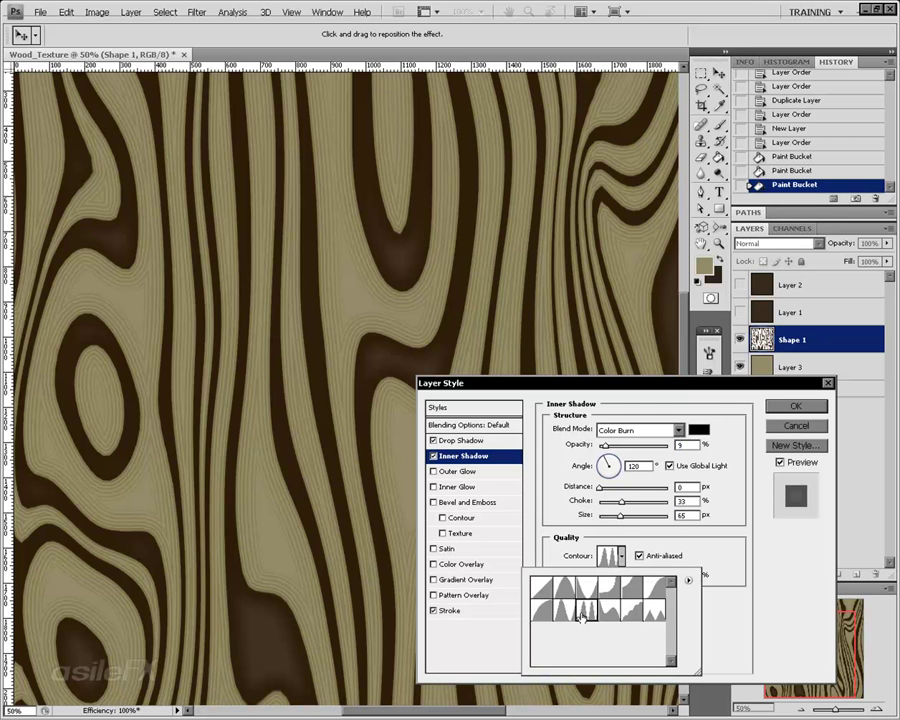
# - Set the inner shadow to the Ring contour with Choke 39% and Size 35 px, and apply the layer style
pyautogui.click(634, 481)
pyautogui.moveTo(622, 501)
pyautogui.mouseDown()
pyautogui.moveTo(601, 501)
pyautogui.moveTo(626, 501)
pyautogui.moveTo(611, 514)
pyautogui.mouseUp()
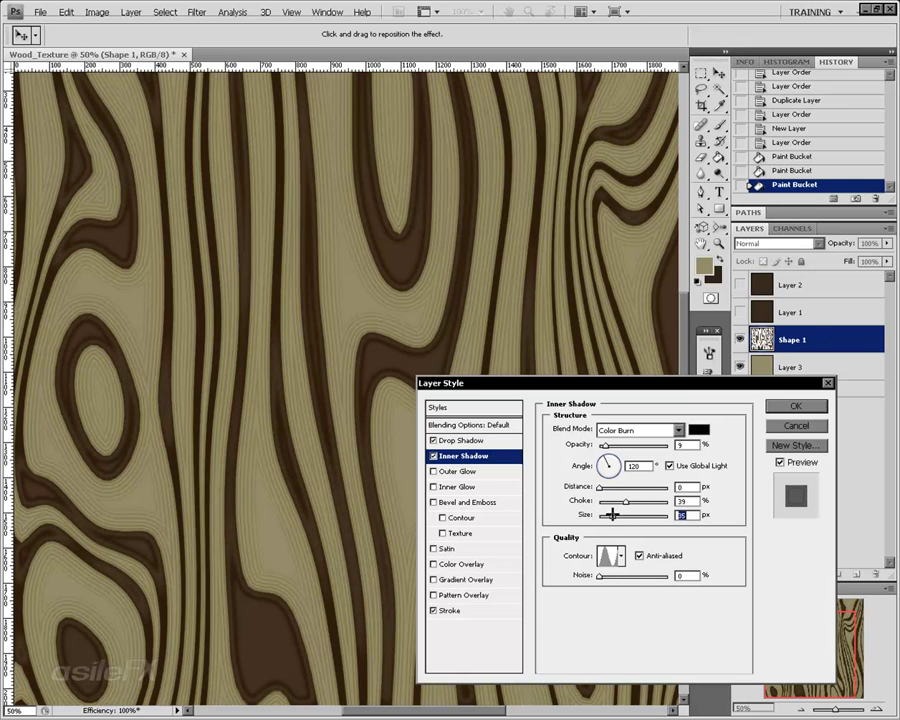
pyautogui.click(791, 405)
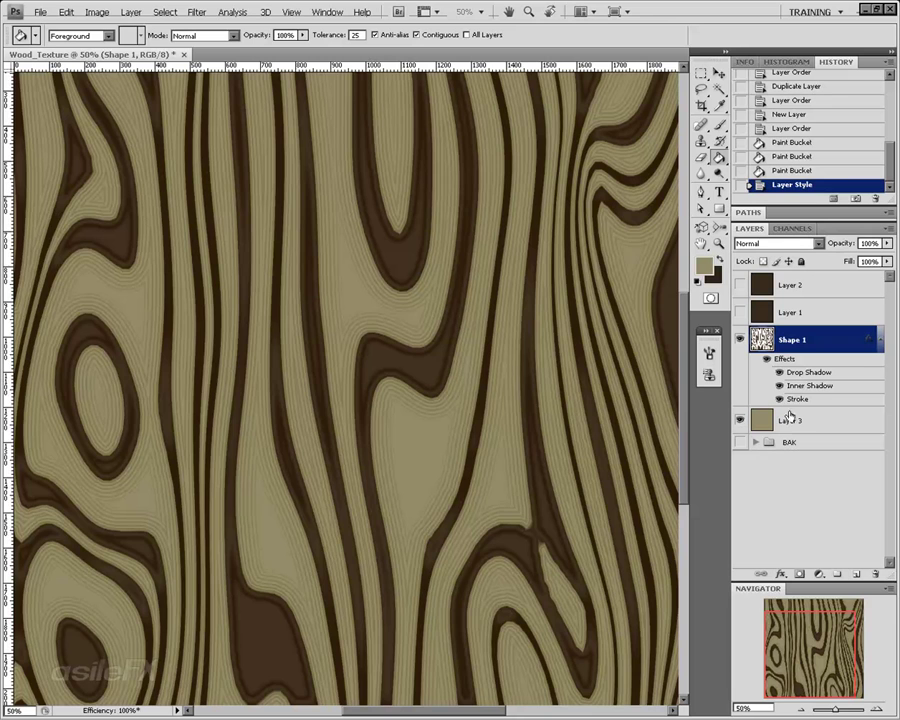
# - Duplicate the styled Shape 1 layer into the hidden BAK group as a backup
pyautogui.moveTo(824, 620); pyautogui.dragTo(818, 647)
pyautogui.moveTo(805, 340); pyautogui.dragTo(790, 524)
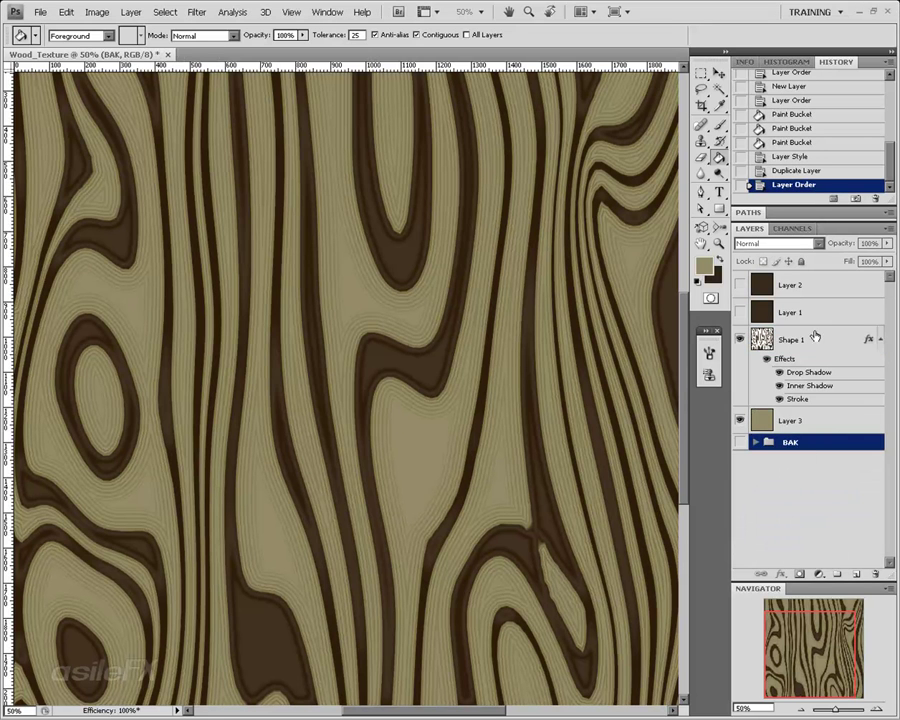
# - Create an empty layer directly beneath Shape 1 and merge the two so the layer effects are rasterized
pyautogui.click(815, 338)
pyautogui.moveTo(866, 232); pyautogui.dragTo(886, 232)
pyautogui.click(887, 229)
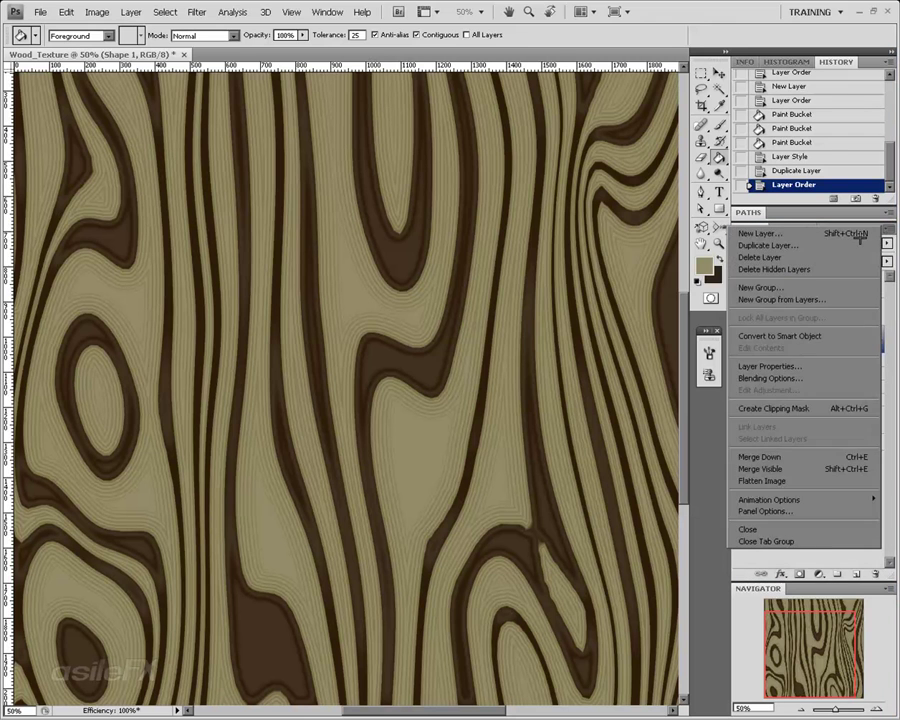
pyautogui.click(850, 235)
pyautogui.moveTo(818, 336); pyautogui.dragTo(827, 428)
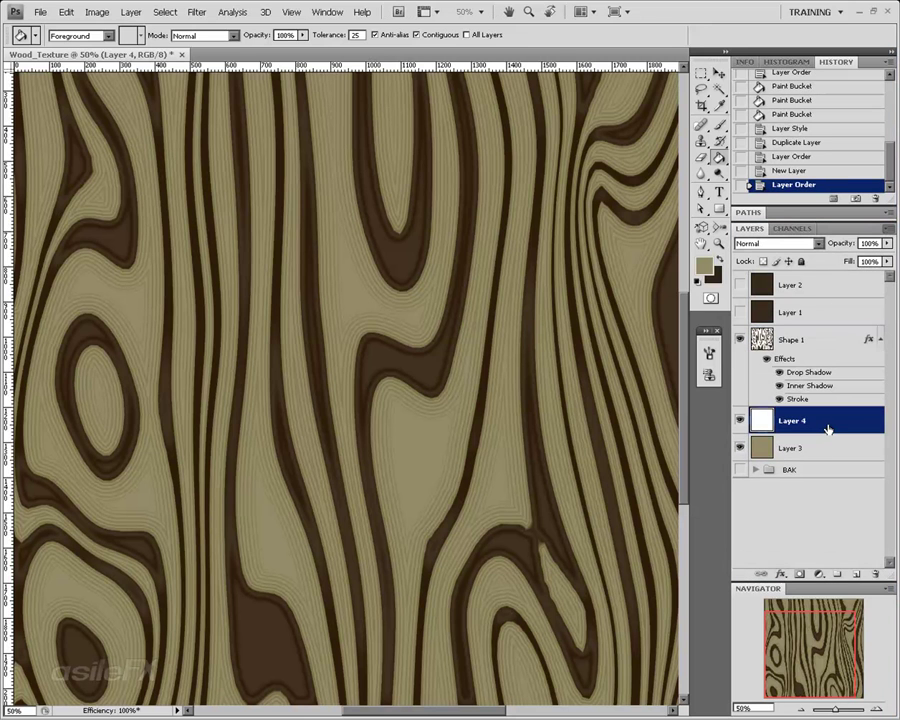
pyautogui.keyDown('ctrl'); pyautogui.click(805, 342); pyautogui.keyUp('ctrl')
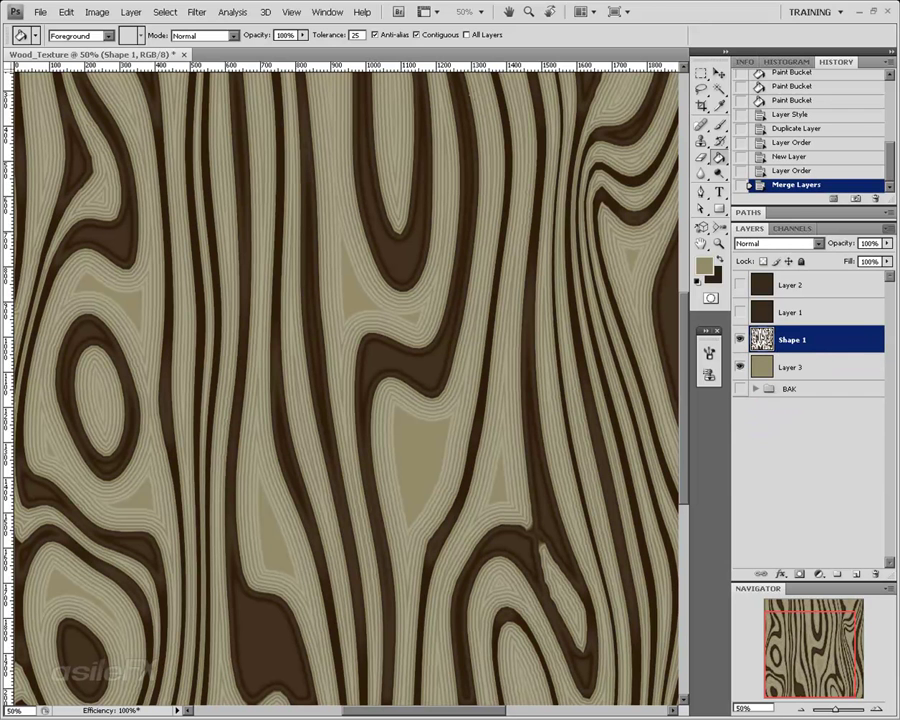
pyautogui.click(189, 12)
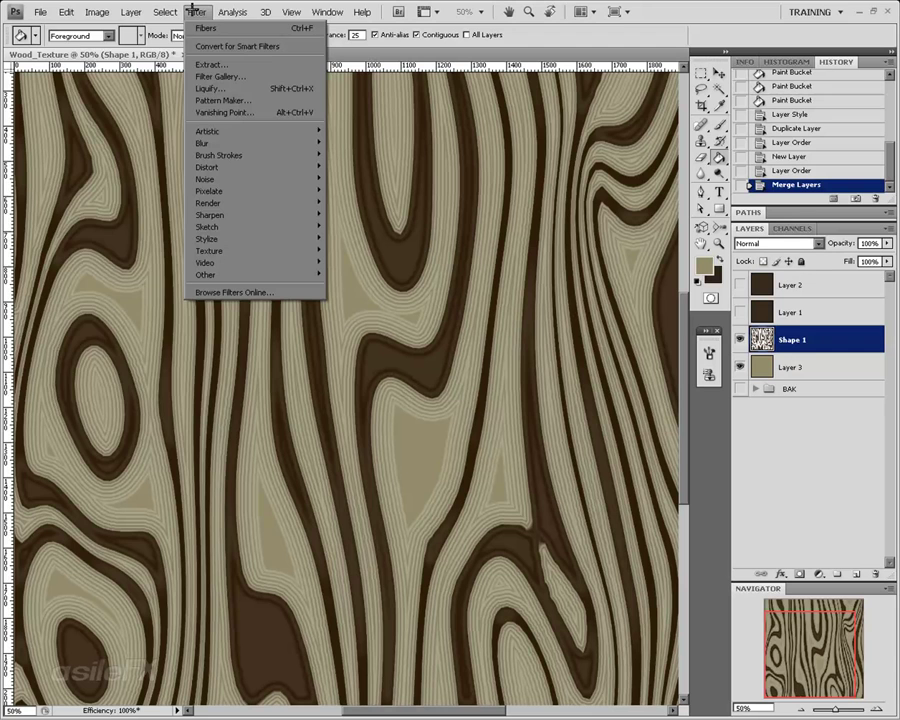
pyautogui.moveTo(122, 12)
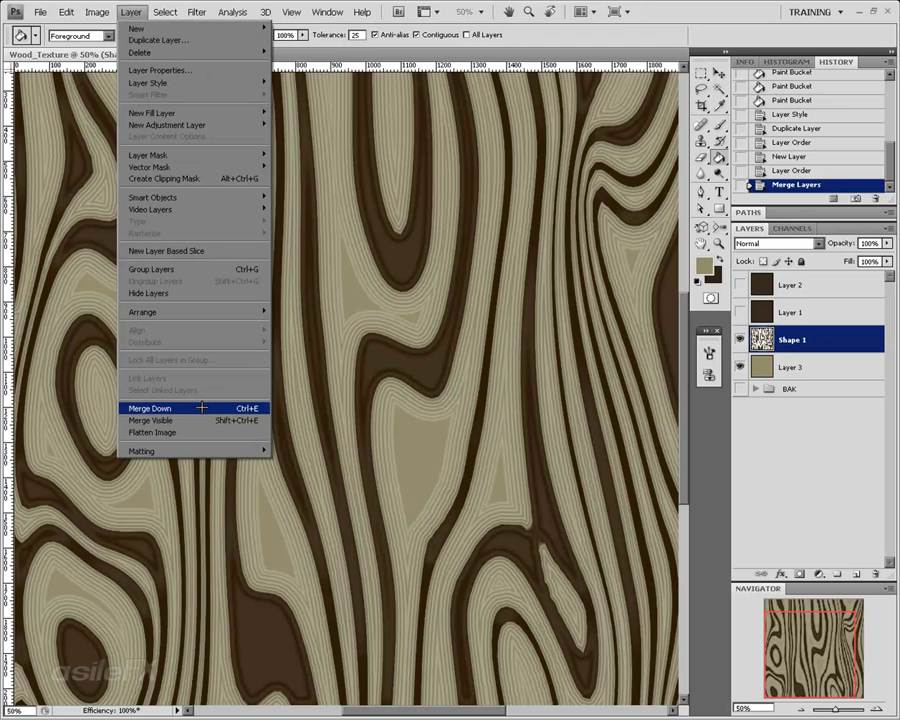
# - Toggle the merged Shape 1 layer's visibility to compare the grain pattern with the plain background
pyautogui.click(828, 340)
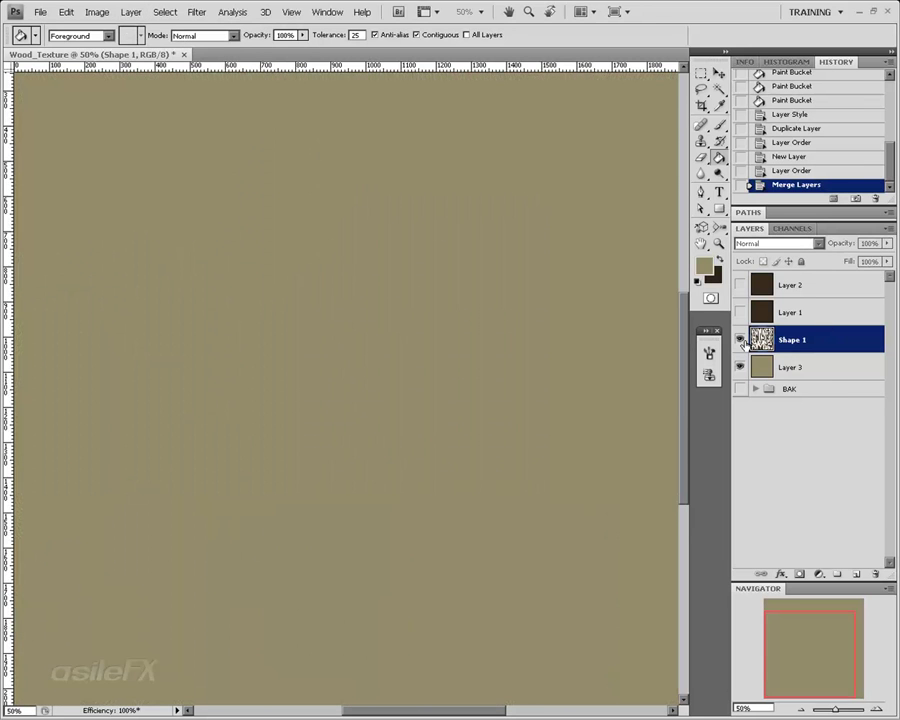
pyautogui.click(741, 340)
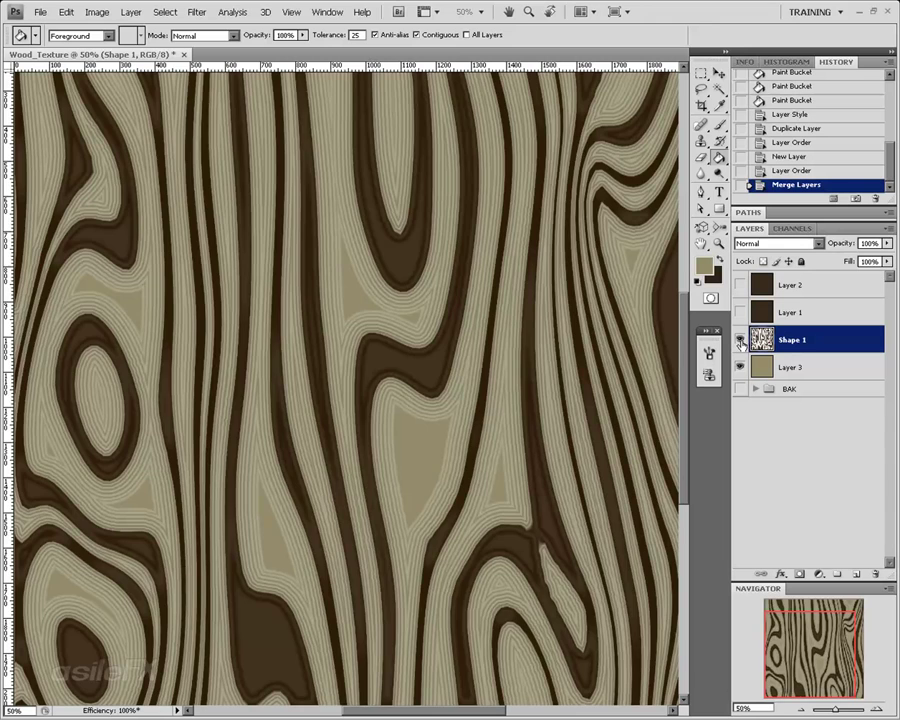
pyautogui.click(741, 341)
pyautogui.click(741, 341)
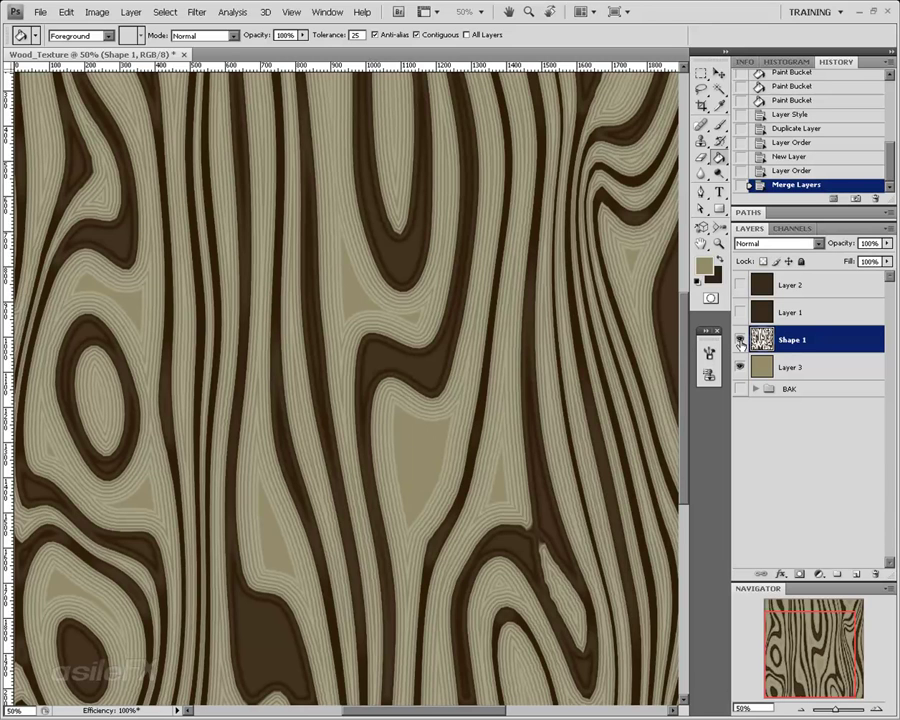
# - Try a drop shadow on the merged Shape 1 layer with Distance 0 px, Spread 0% and Size 49 px
pyautogui.doubleClick(820, 338)
pyautogui.click(433, 440)
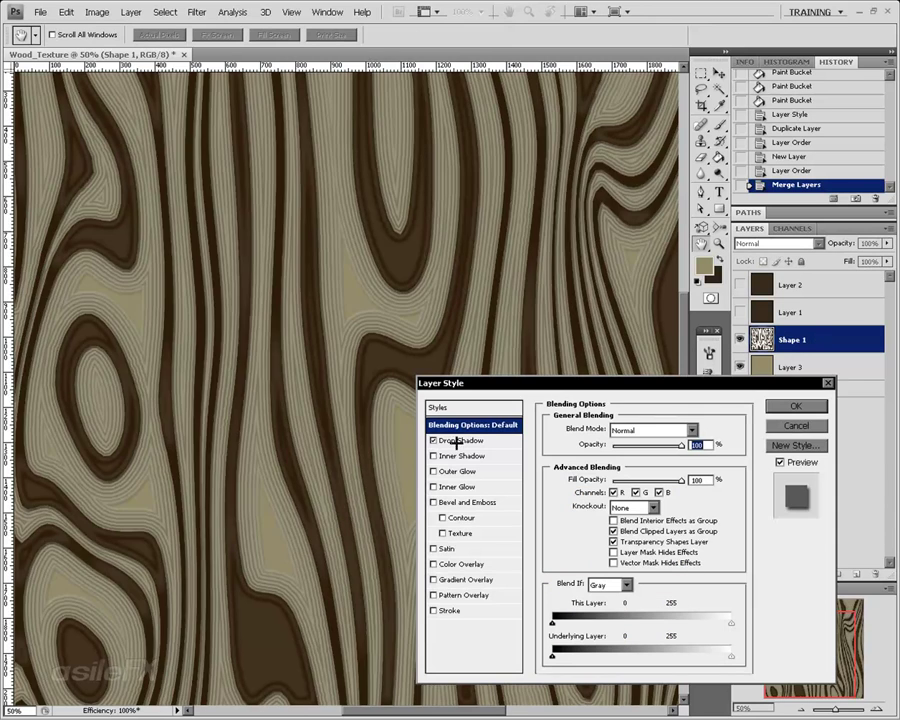
pyautogui.click(463, 440)
pyautogui.moveTo(600, 486); pyautogui.dragTo(618, 514)
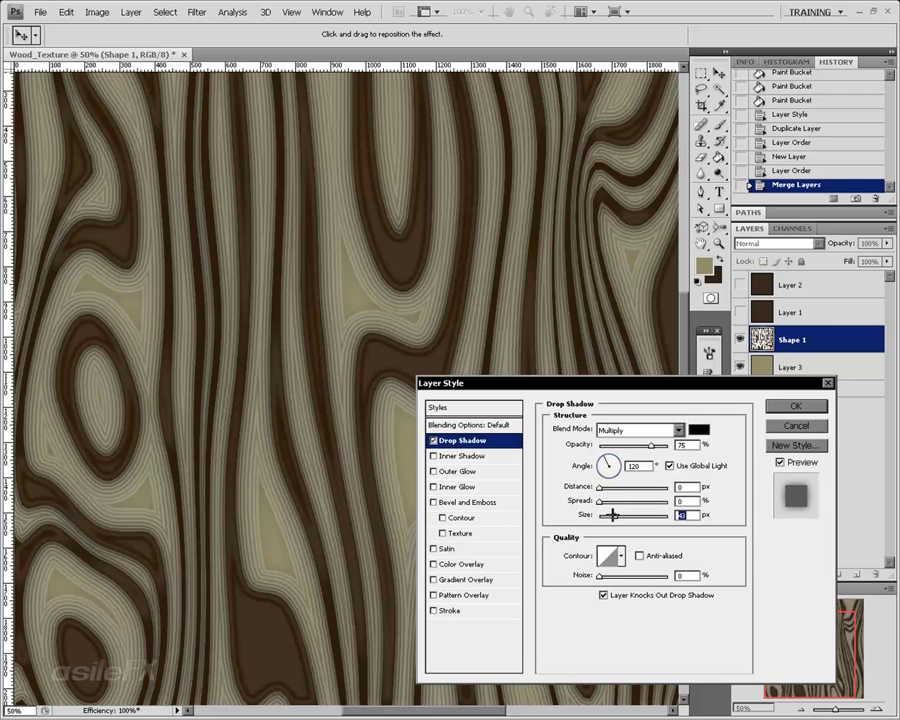
pyautogui.moveTo(612, 514); pyautogui.dragTo(599, 500)
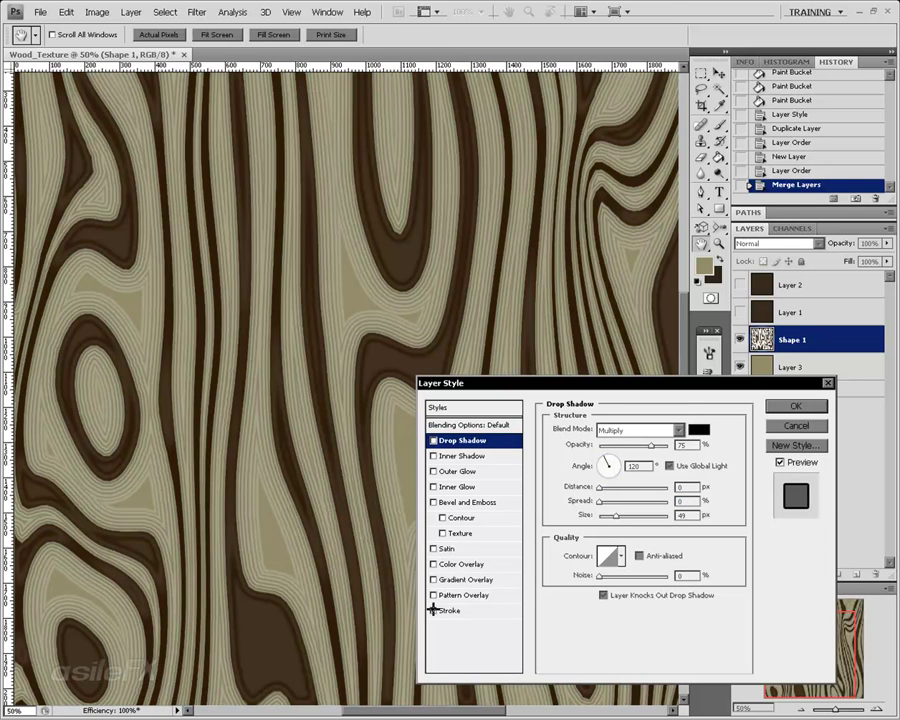
# - Try a stroke in place of the drop shadow, using a gradient fill in Shape Burst style
pyautogui.click(450, 611)
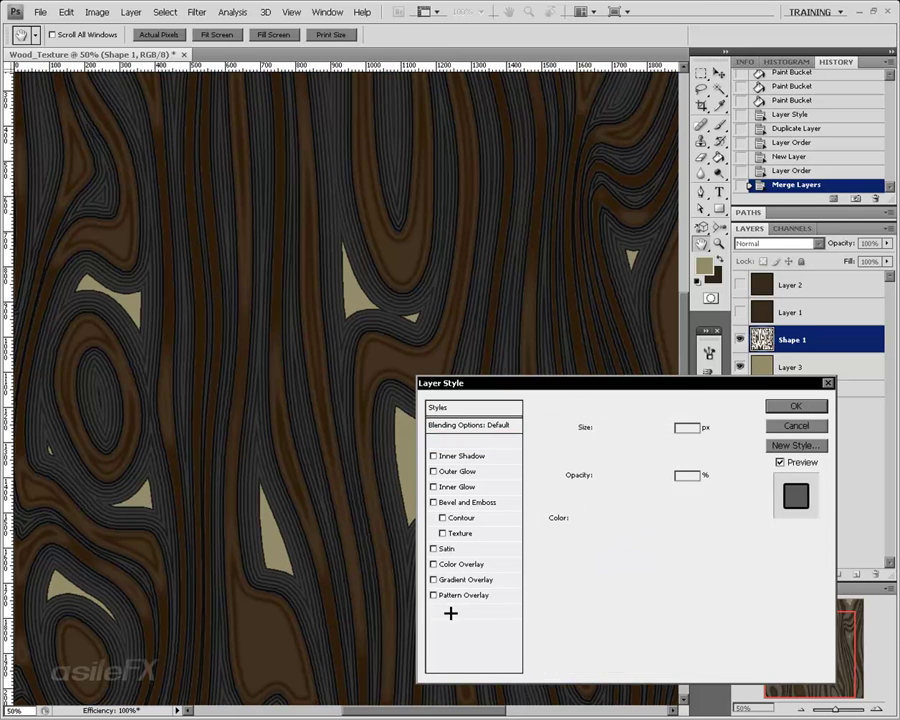
pyautogui.click(624, 461)
pyautogui.click(611, 463)
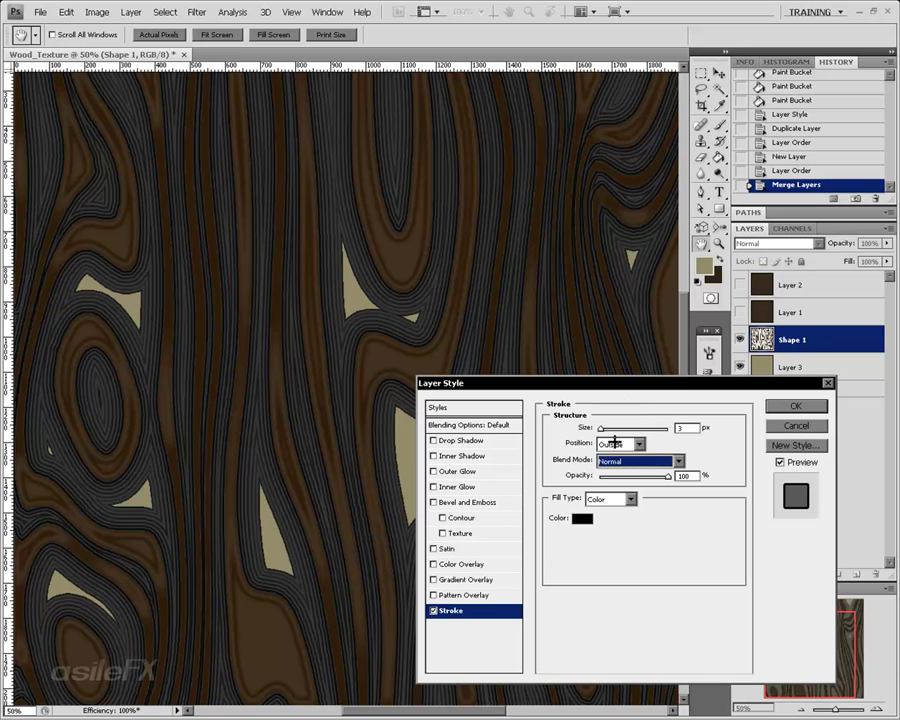
pyautogui.click(614, 444)
pyautogui.click(612, 499)
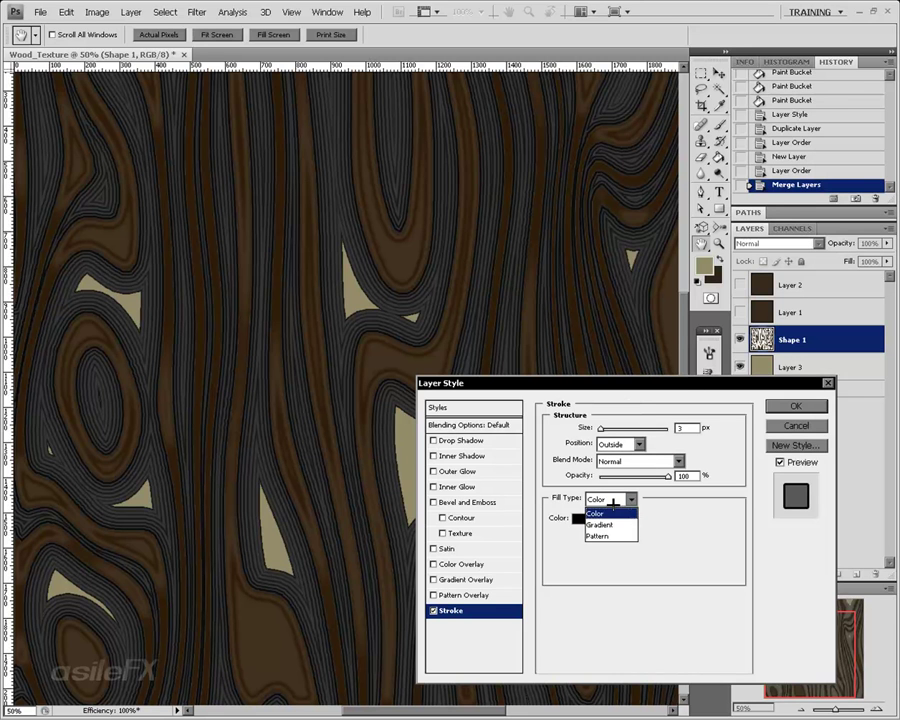
pyautogui.click(603, 524)
pyautogui.click(628, 535)
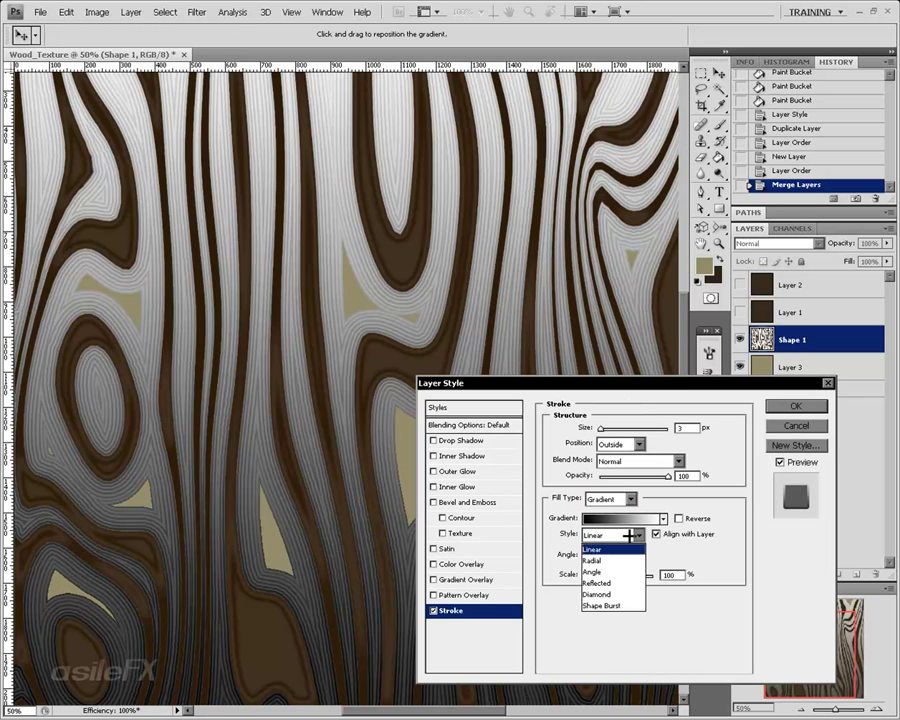
pyautogui.click(603, 605)
# - Load the Customwood preset as the stroke's gradient
pyautogui.click(620, 519)
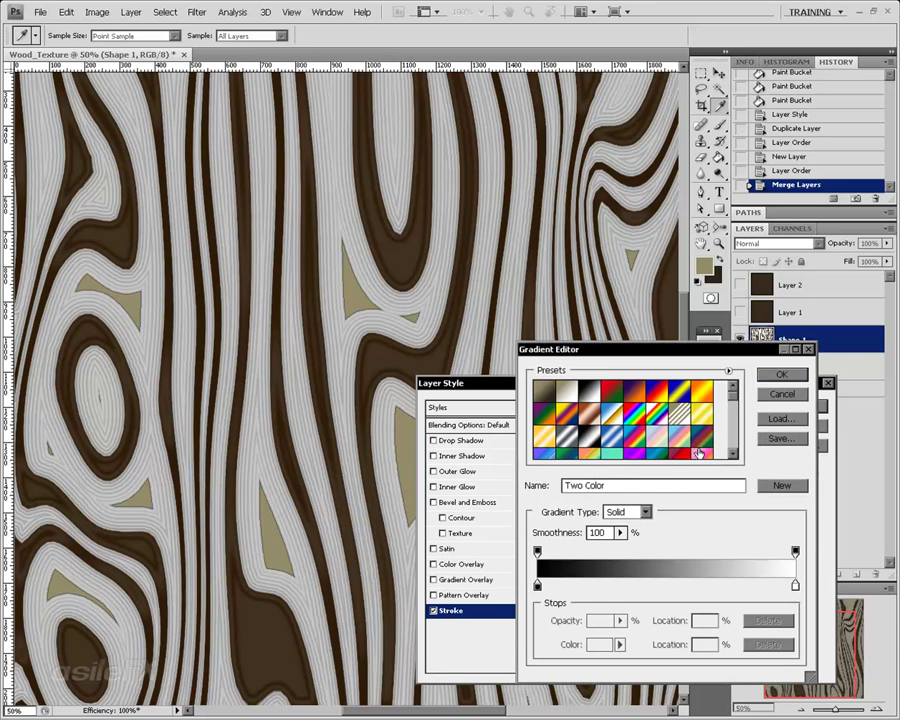
pyautogui.scroll(-3, 698, 453)
pyautogui.click(546, 447)
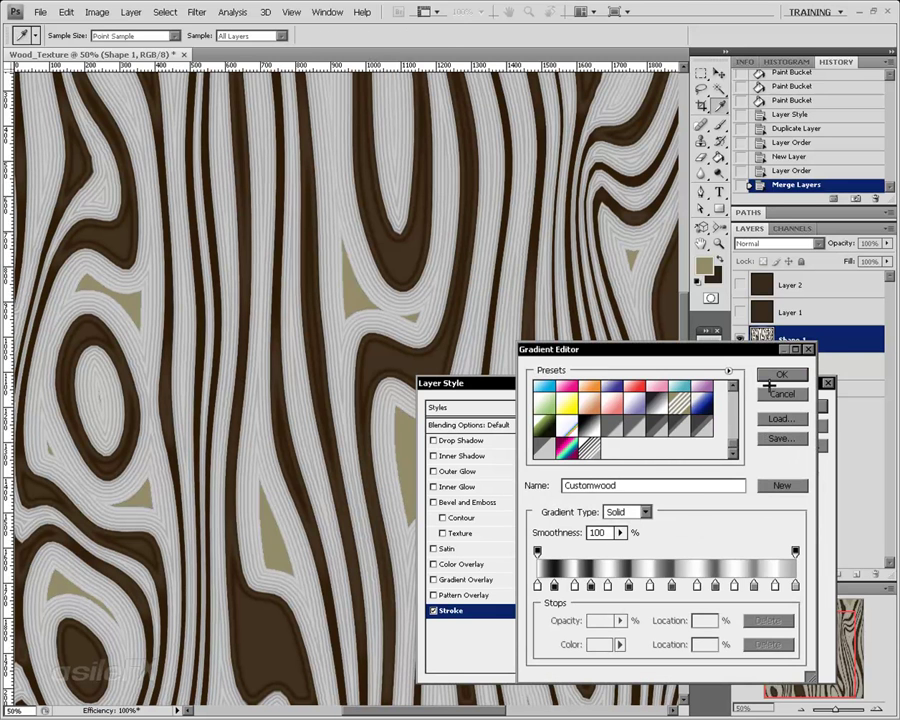
pyautogui.click(770, 383)
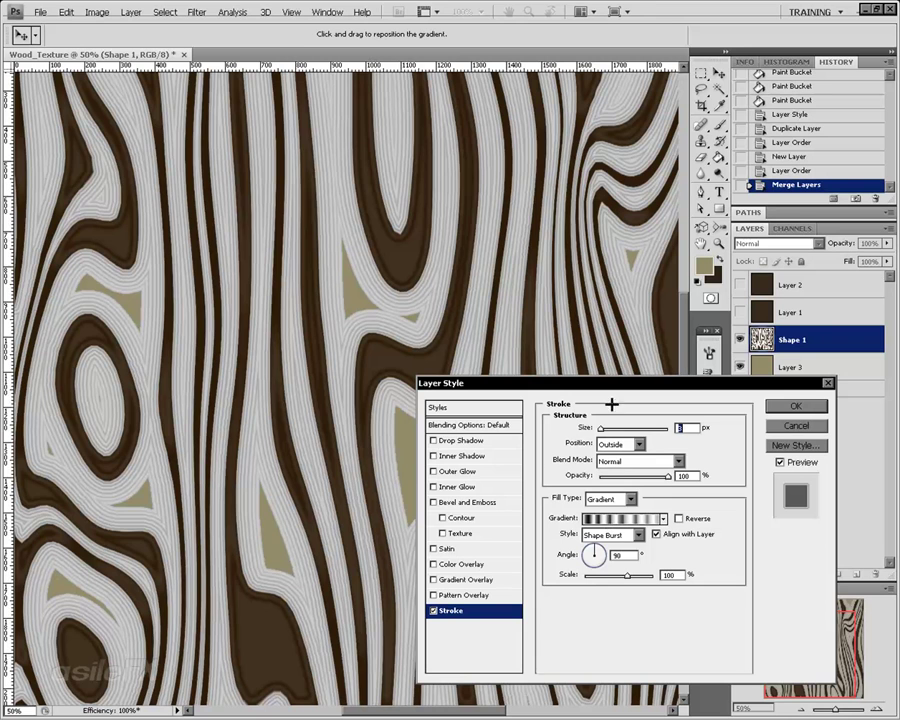
# - Try the stroke positioned inside with Size 46 px and Opacity 31%, and turn it off before closing the layer style
pyautogui.click(618, 444)
pyautogui.click(621, 467)
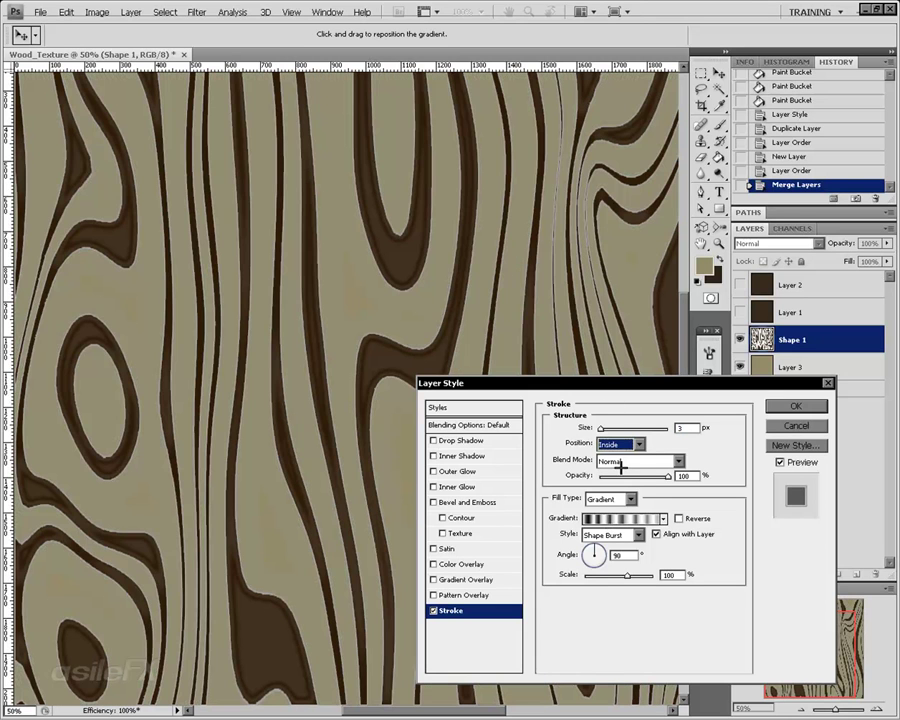
pyautogui.moveTo(617, 428)
pyautogui.mouseDown()
pyautogui.moveTo(630, 424)
pyautogui.moveTo(622, 422)
pyautogui.mouseUp()
pyautogui.moveTo(629, 481); pyautogui.dragTo(620, 476)
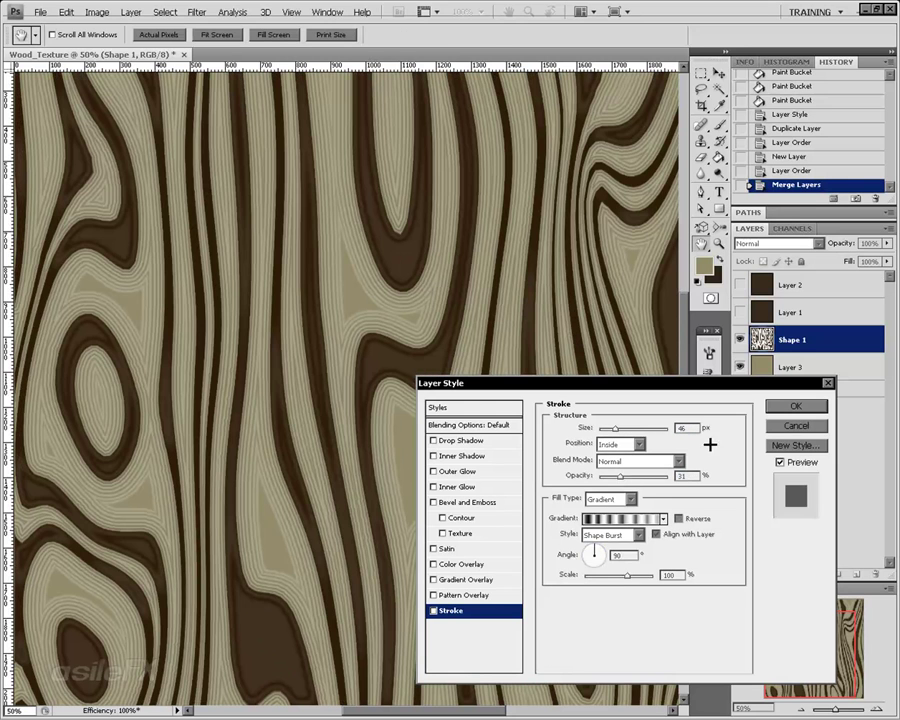
pyautogui.click(795, 406)
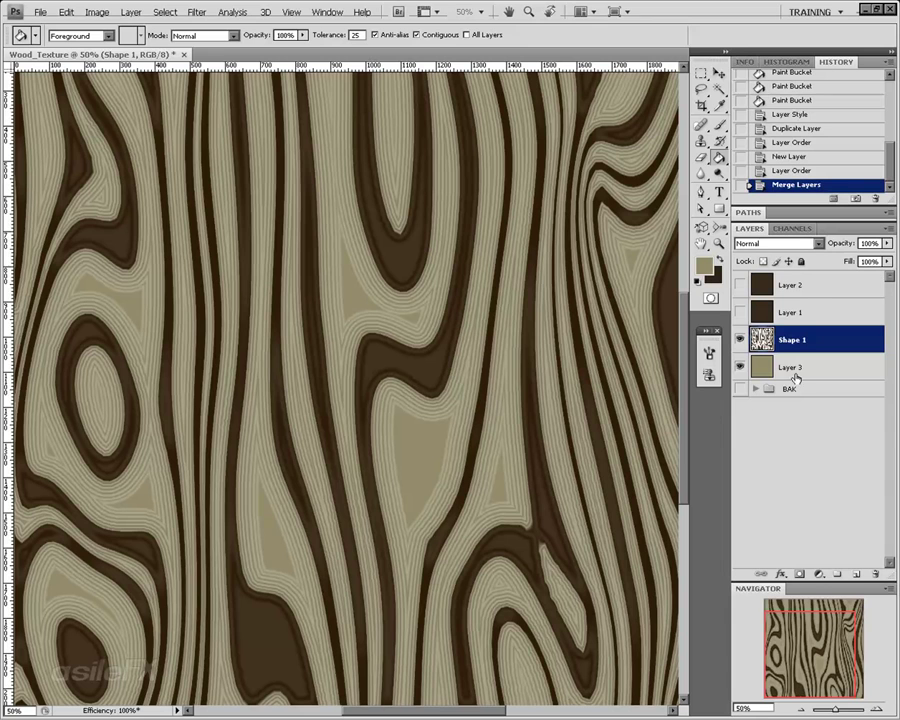
# - Duplicate Layer 3, hide the original, merge the copy with Shape 1 and check the merged layer by toggling its visibility
pyautogui.moveTo(790, 368); pyautogui.dragTo(858, 574)
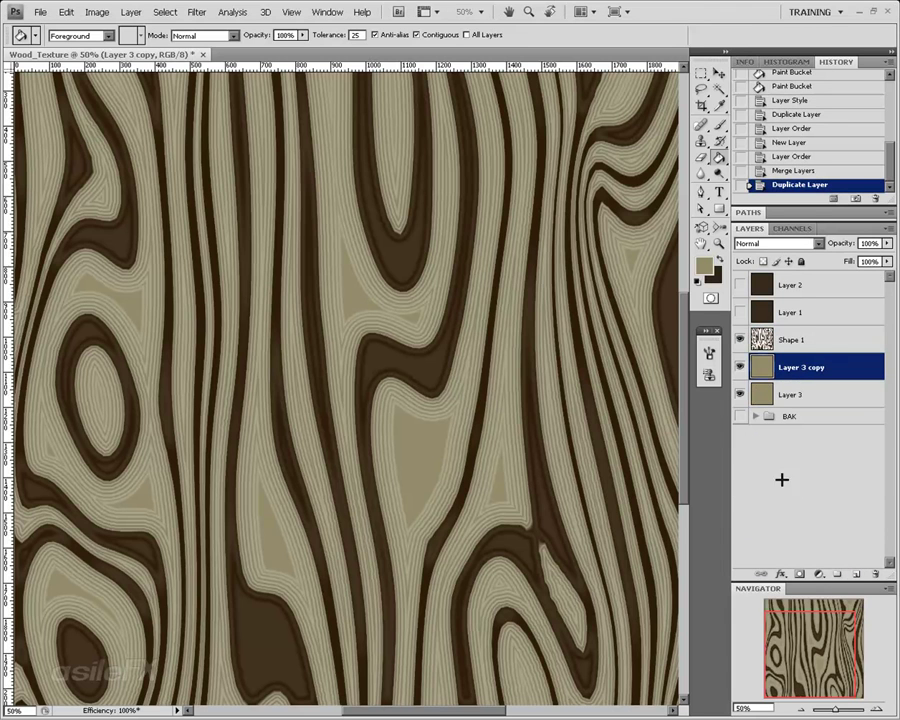
pyautogui.click(741, 394)
pyautogui.click(796, 396)
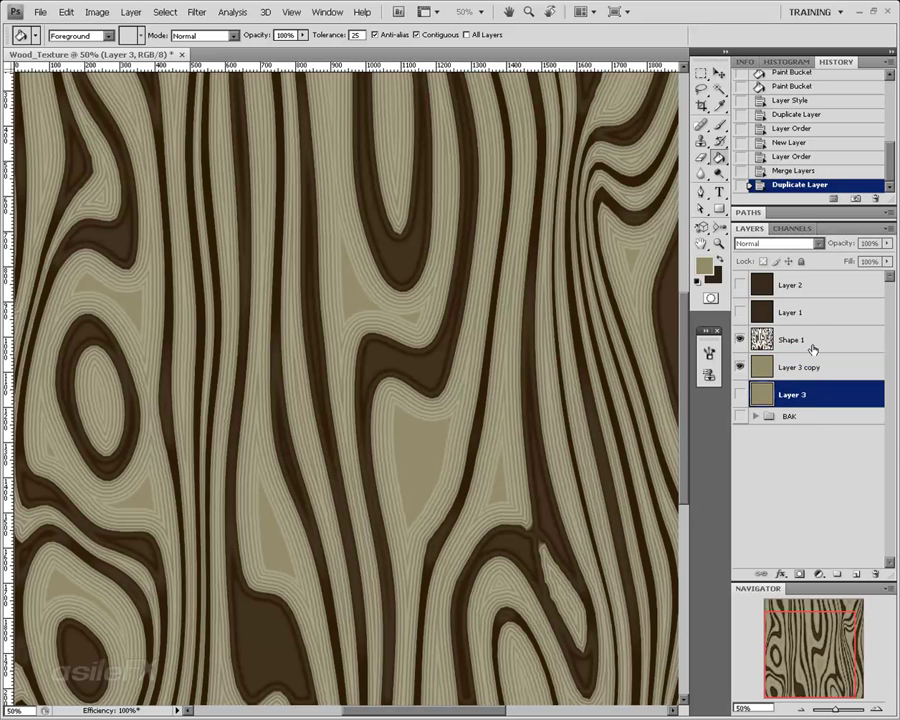
pyautogui.click(790, 367)
pyautogui.keyDown('shift'); pyautogui.click(816, 346); pyautogui.keyUp('shift')
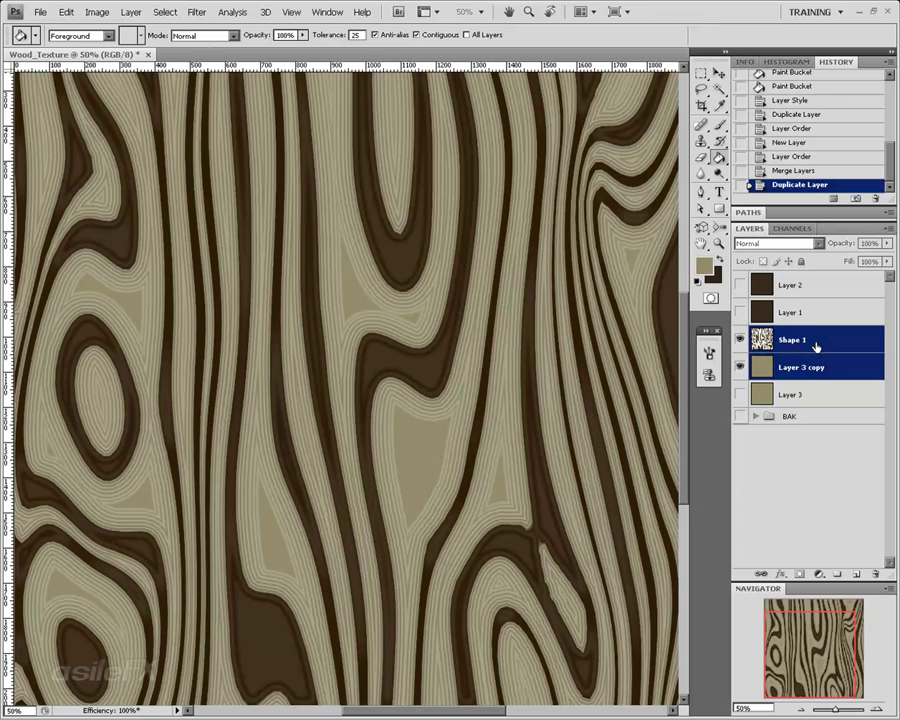
pyautogui.hotkey('ctrl', 'e')
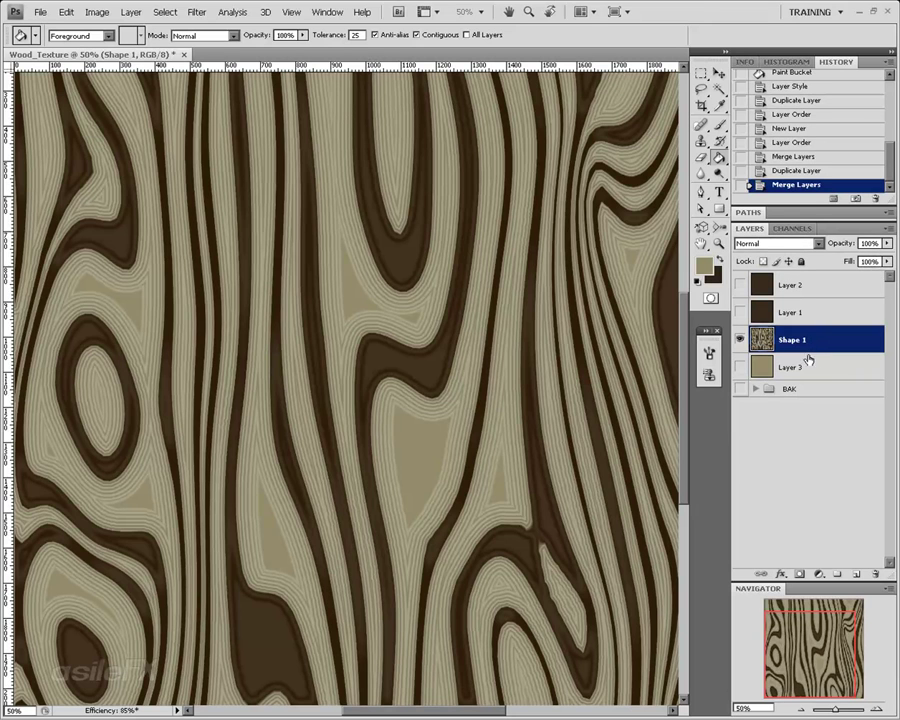
pyautogui.click(741, 340)
pyautogui.click(741, 340)
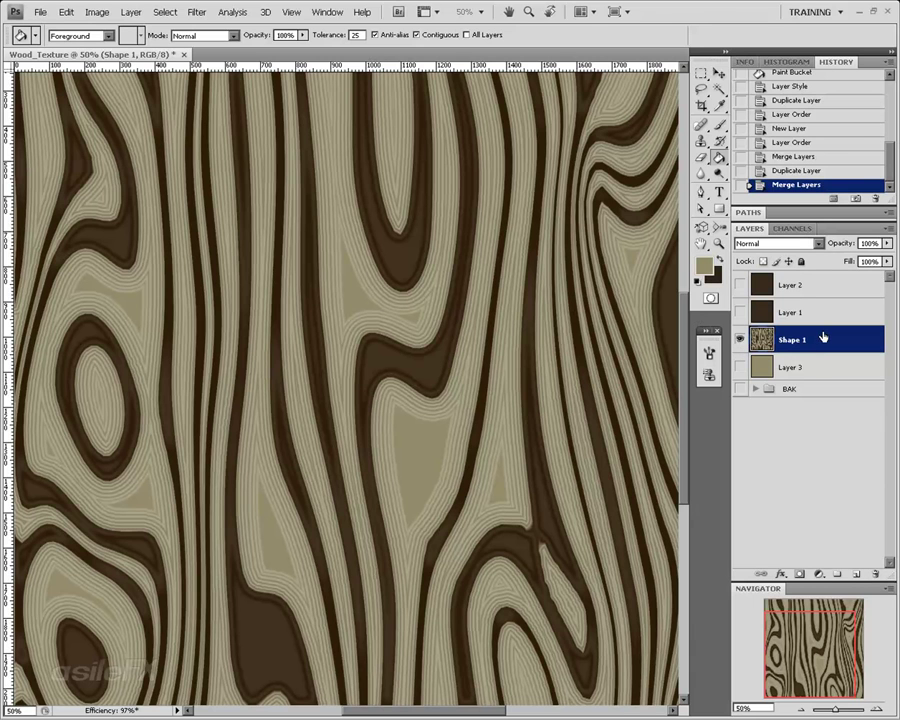
# - Duplicate the merged Shape 1 layer into the BAK group as a backup and collapse the group
pyautogui.moveTo(822, 338); pyautogui.dragTo(856, 574)
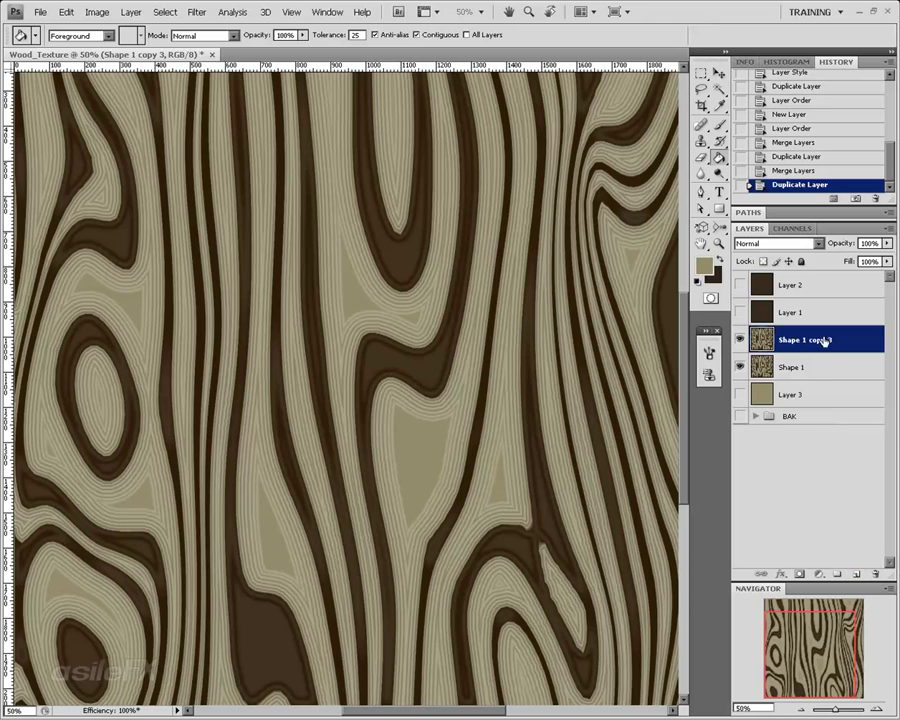
pyautogui.moveTo(822, 340); pyautogui.dragTo(770, 410)
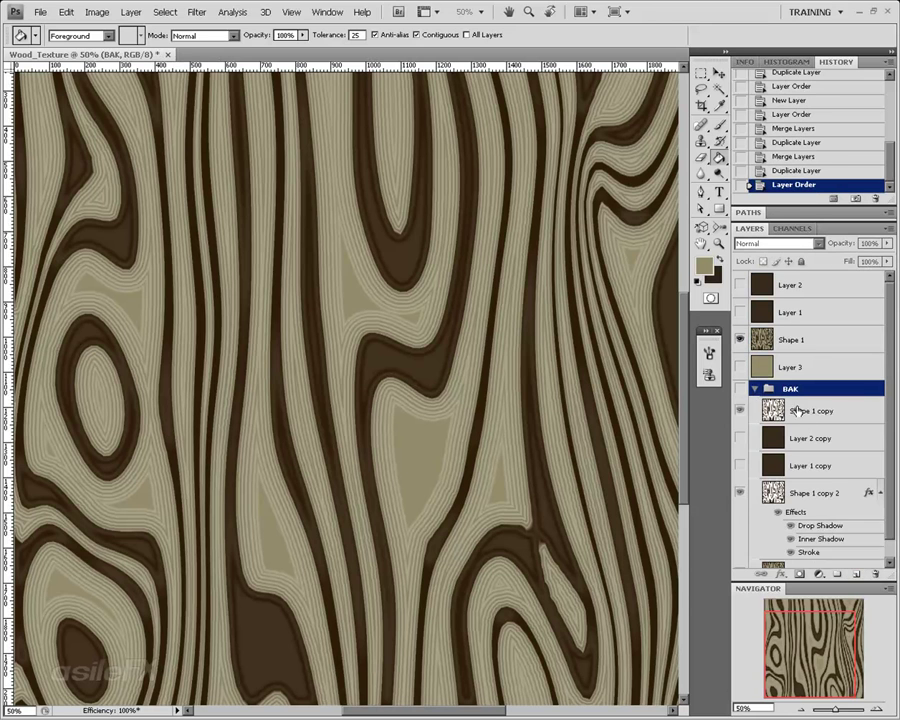
pyautogui.click(754, 390)
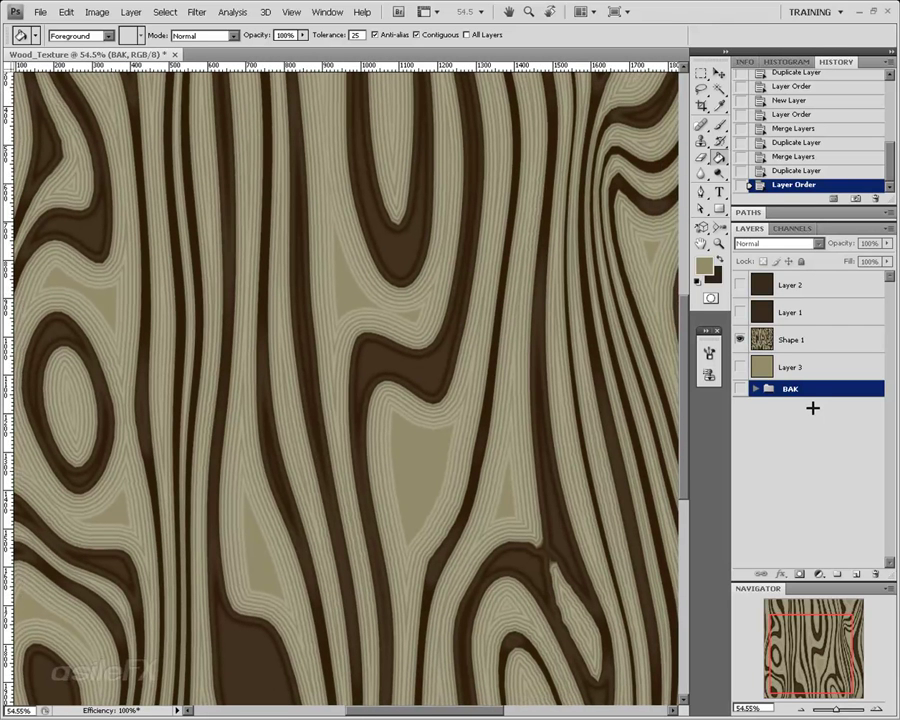
# - Open the Filter Gallery on the merged Shape 1 layer and keep the Glass filter from the filter list
pyautogui.click(812, 346)
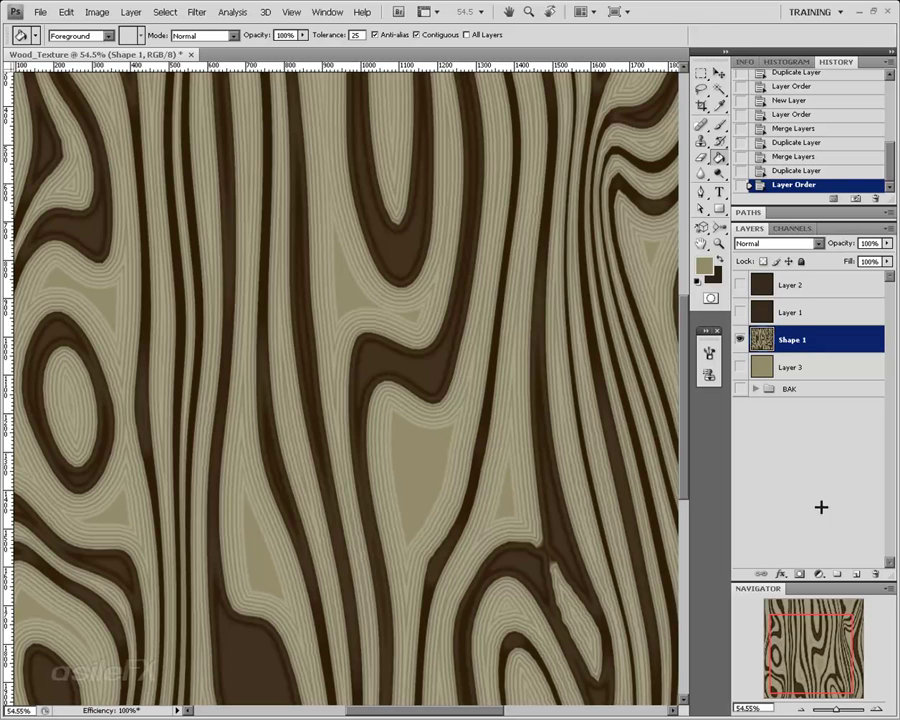
pyautogui.moveTo(814, 638); pyautogui.dragTo(818, 628)
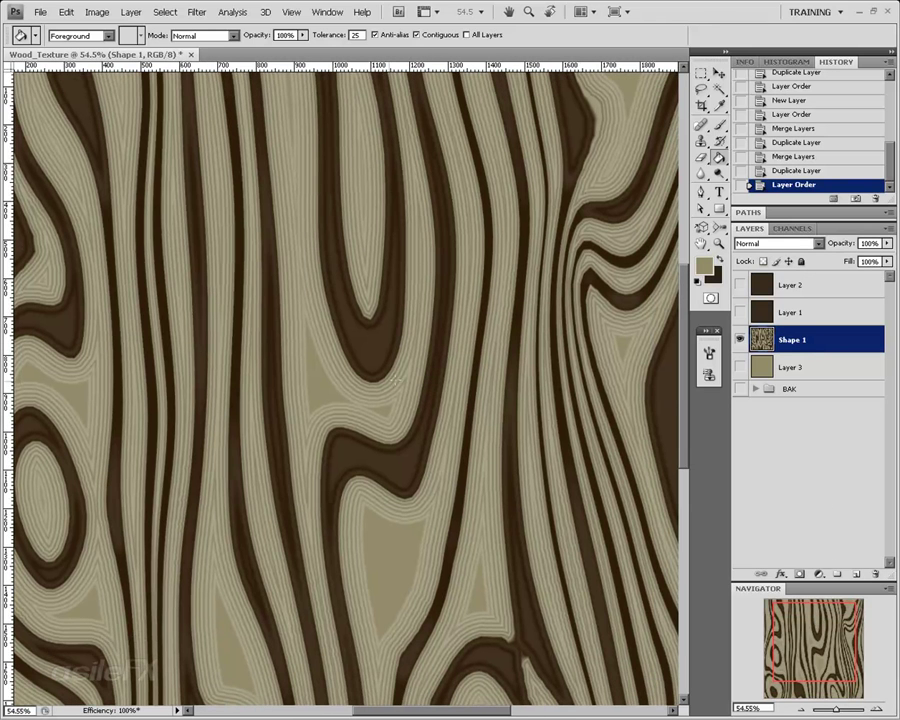
pyautogui.click(196, 12)
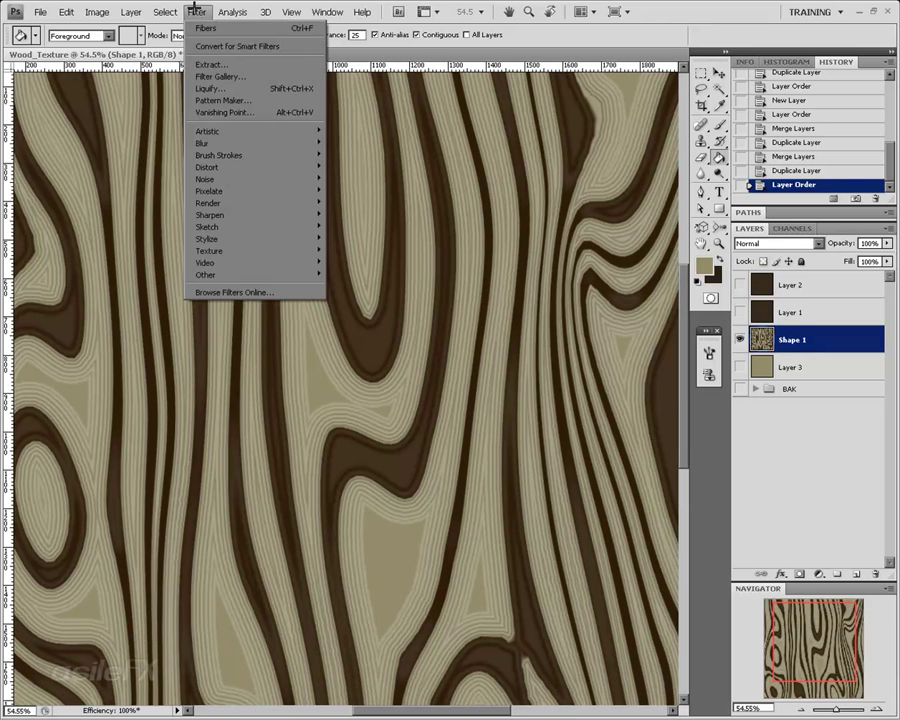
pyautogui.click(240, 76)
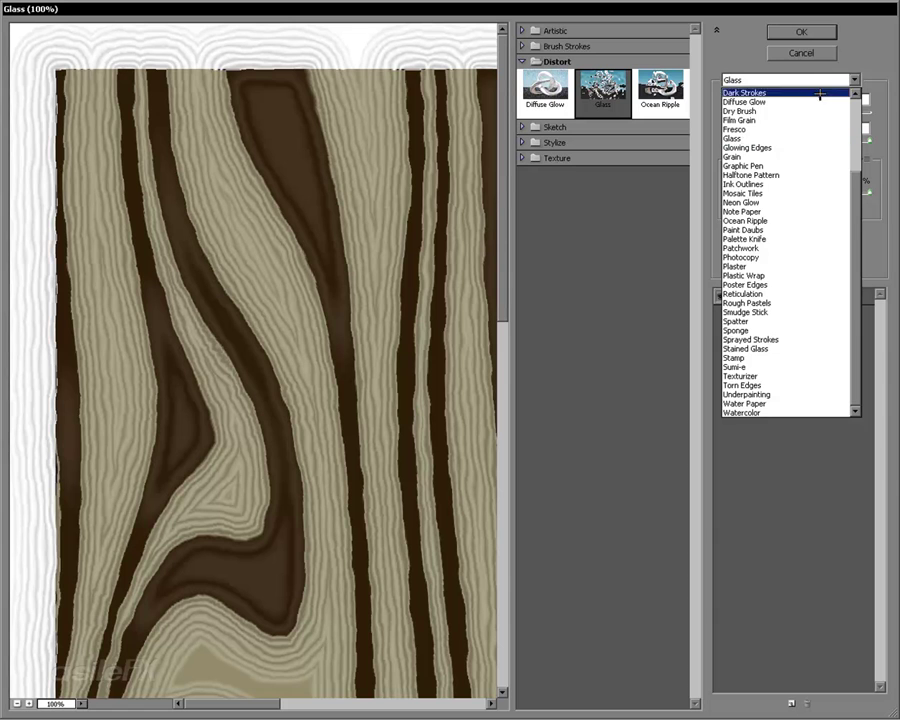
pyautogui.press('h')
pyautogui.scroll(4, 846, 97)
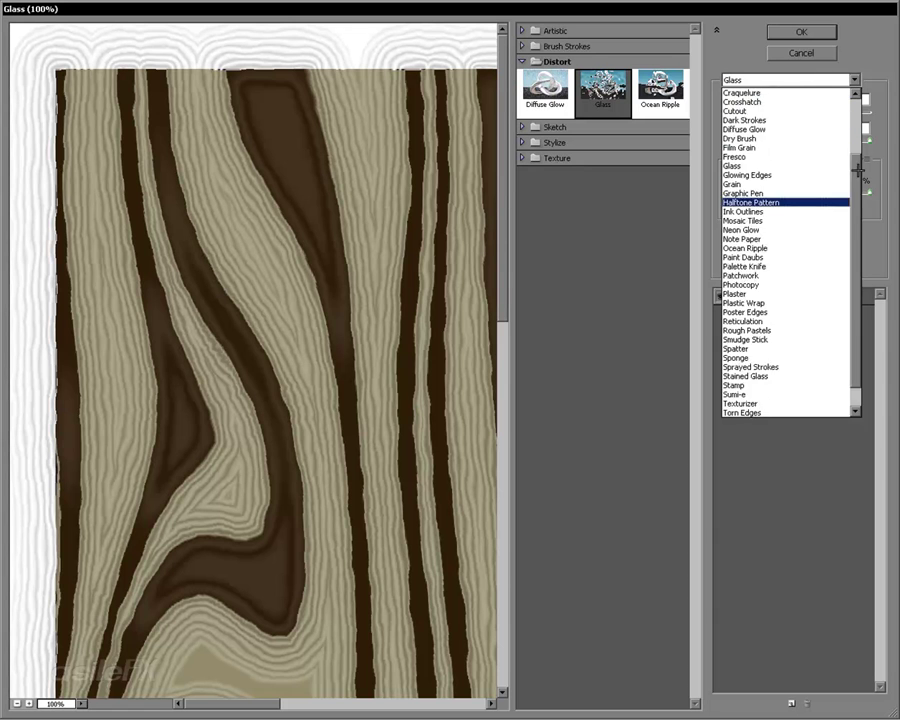
pyautogui.click(881, 270)
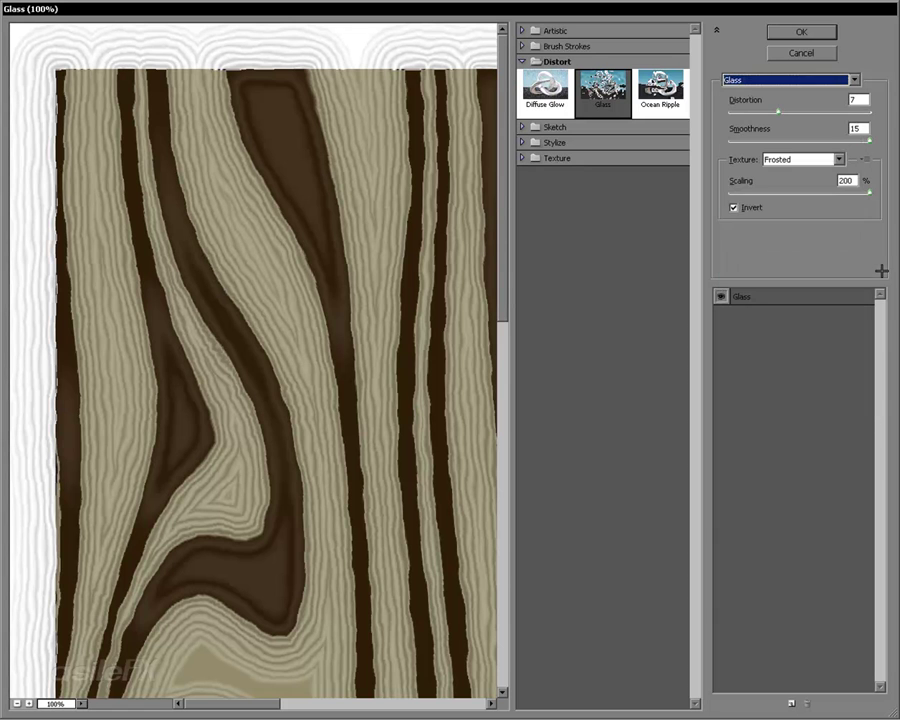
pyautogui.click(765, 81)
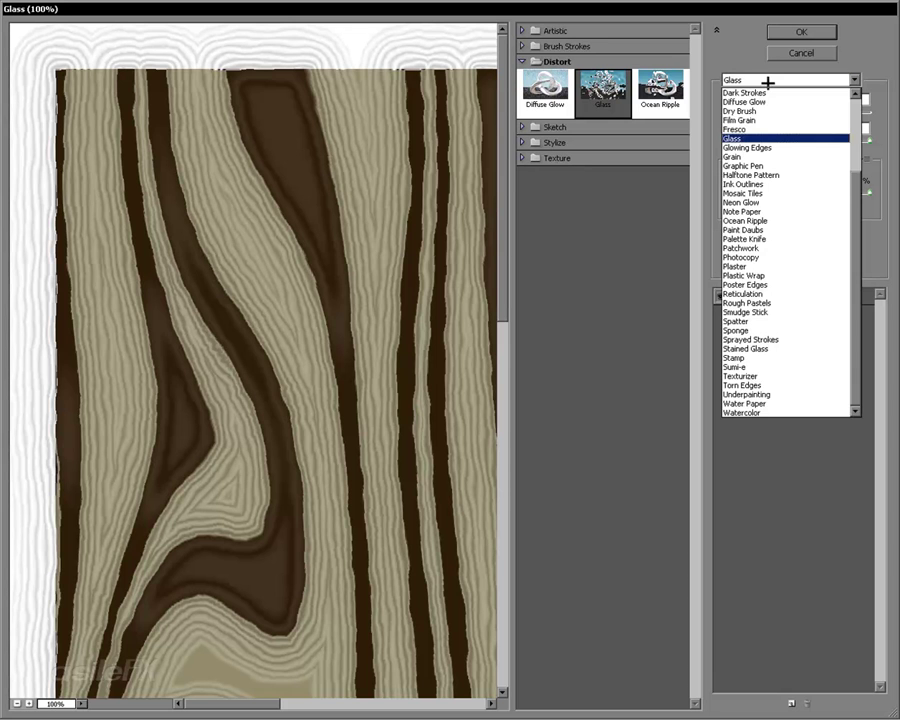
pyautogui.click(868, 75)
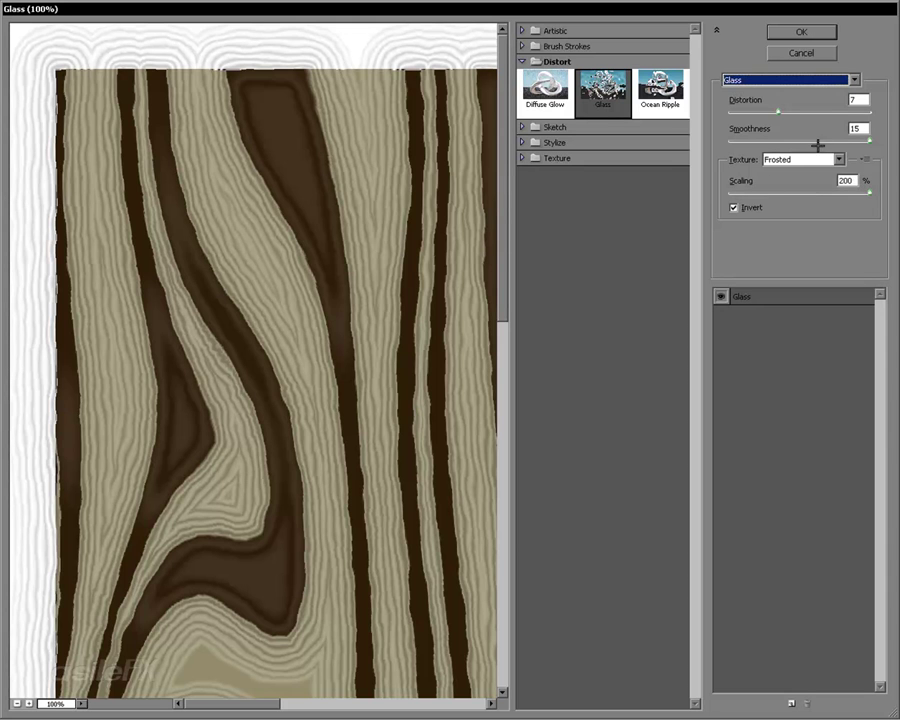
# - Set the Glass filter to Distortion 7, Smoothness 15 and Frosted texture, and switch Invert off
pyautogui.click(862, 128)
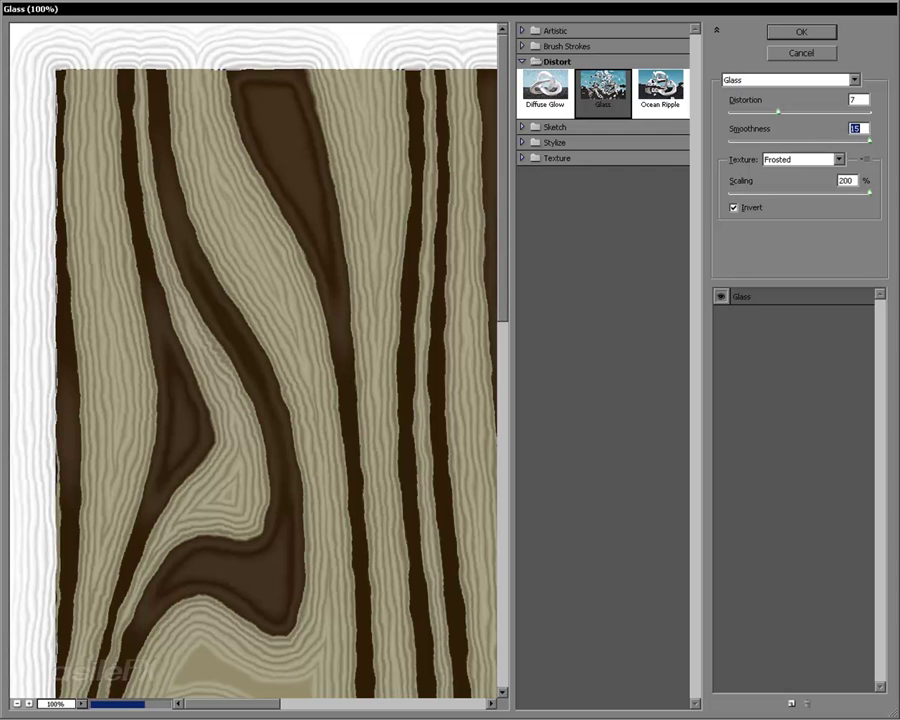
pyautogui.click(827, 159)
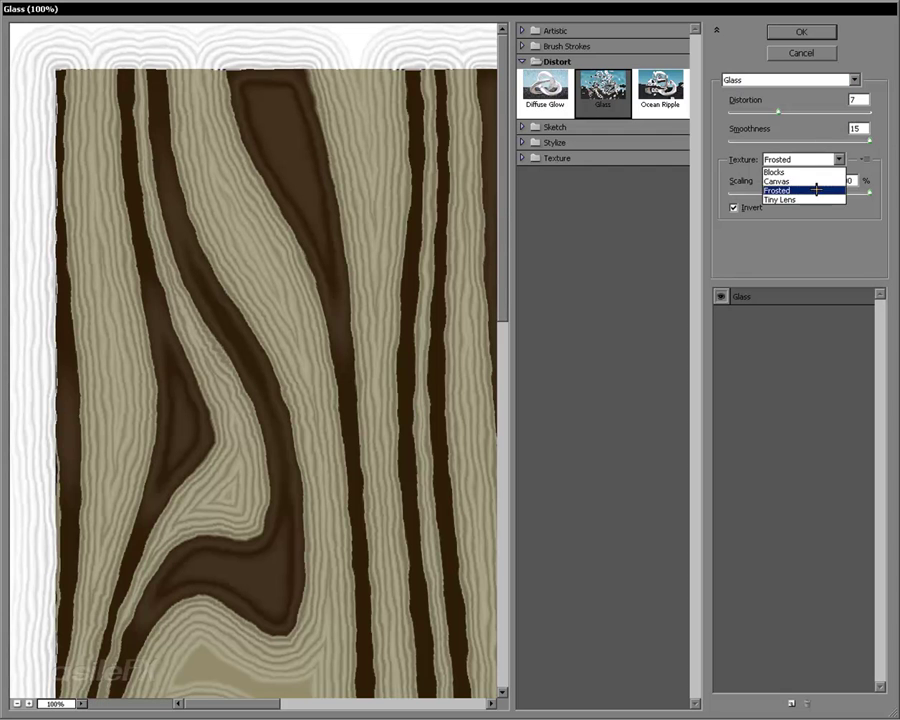
pyautogui.click(805, 189)
pyautogui.moveTo(769, 108)
pyautogui.mouseDown()
pyautogui.moveTo(800, 110)
pyautogui.moveTo(758, 112)
pyautogui.moveTo(780, 112)
pyautogui.mouseUp()
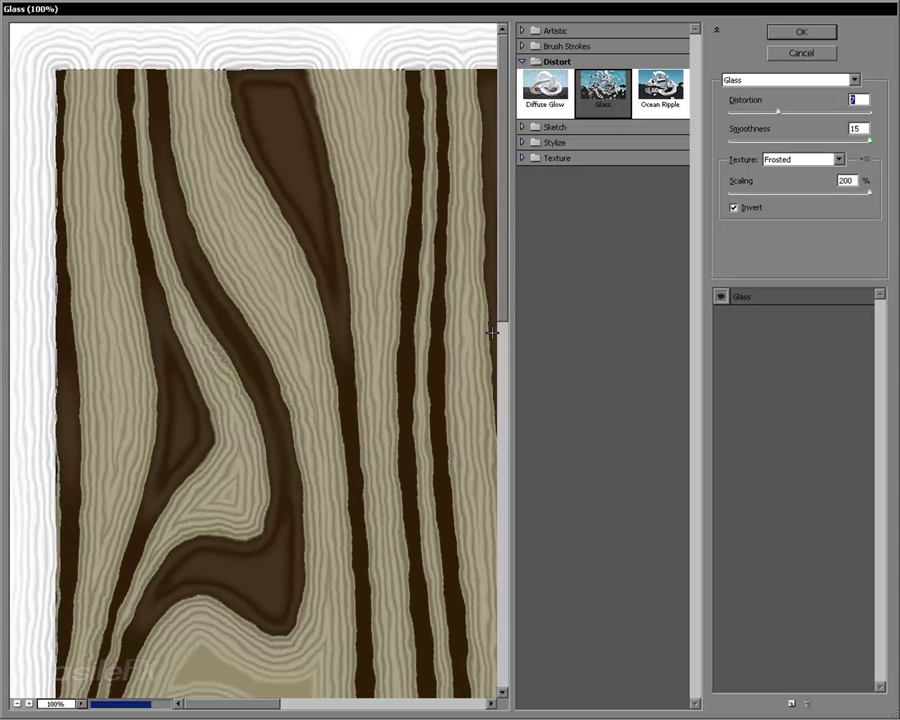
pyautogui.moveTo(436, 492); pyautogui.dragTo(299, 307)
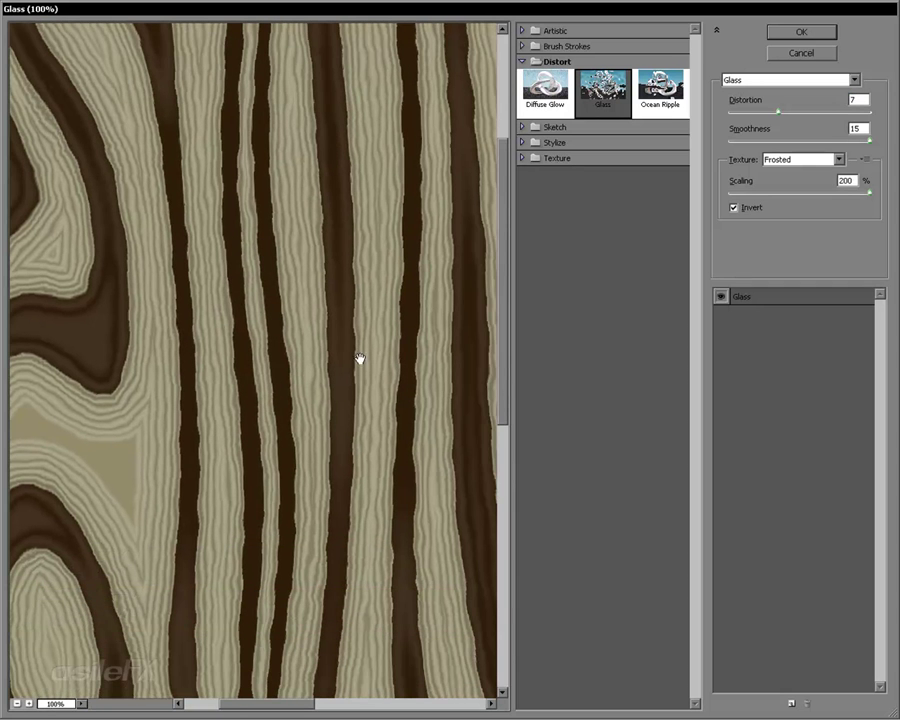
pyautogui.click(733, 207)
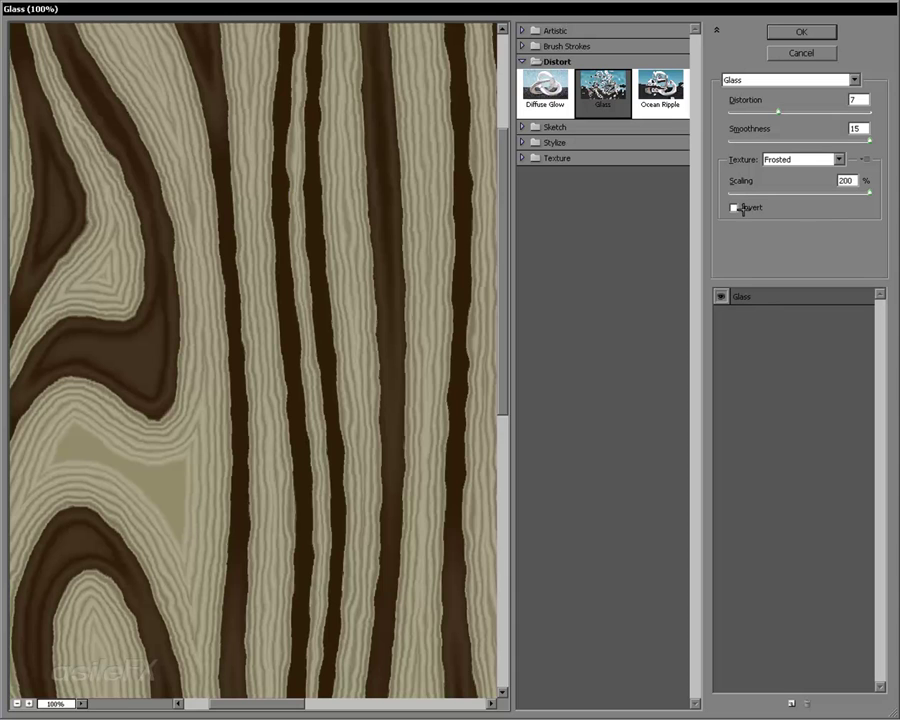
# - Compare the Glass filter with Invert on and off, keep Invert off with distortion at 7, and apply it to the Shape 1 layer
pyautogui.click(735, 207)
pyautogui.click(735, 207)
pyautogui.click(735, 207)
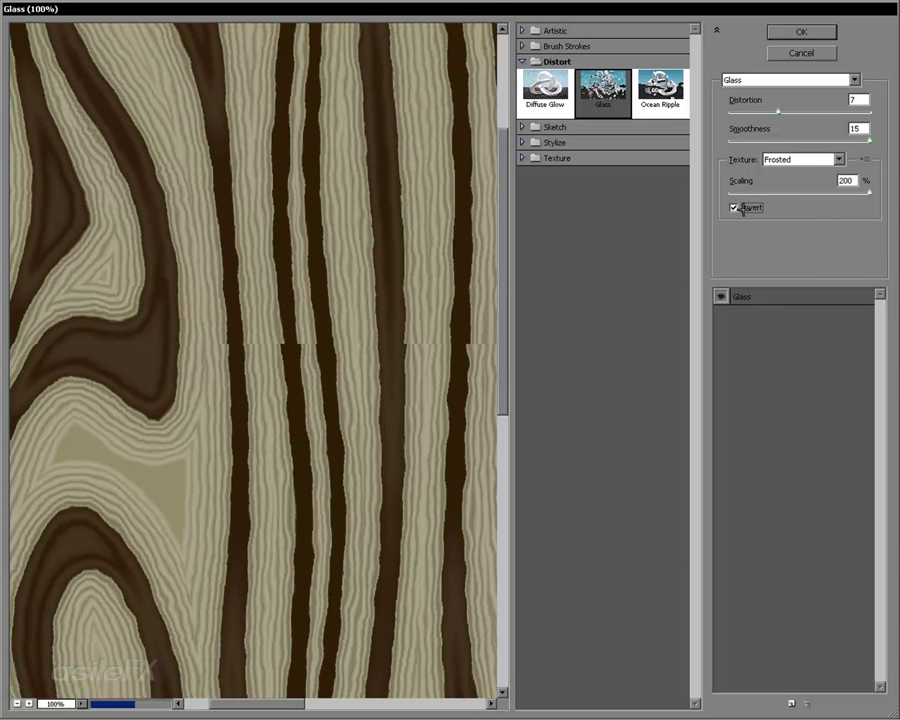
pyautogui.click(735, 207)
pyautogui.moveTo(318, 190); pyautogui.dragTo(348, 10)
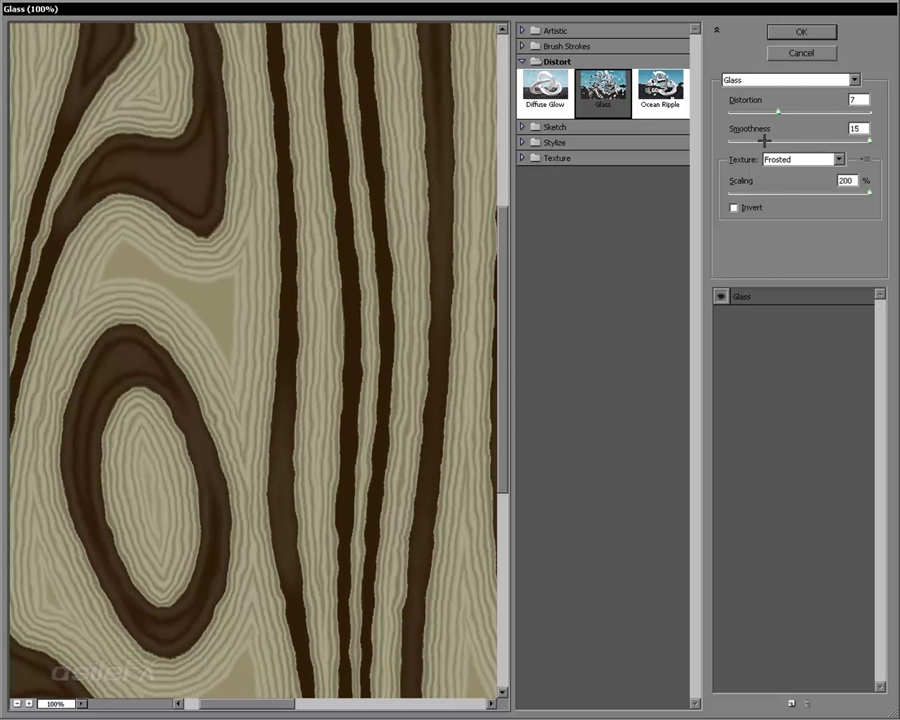
pyautogui.click(735, 207)
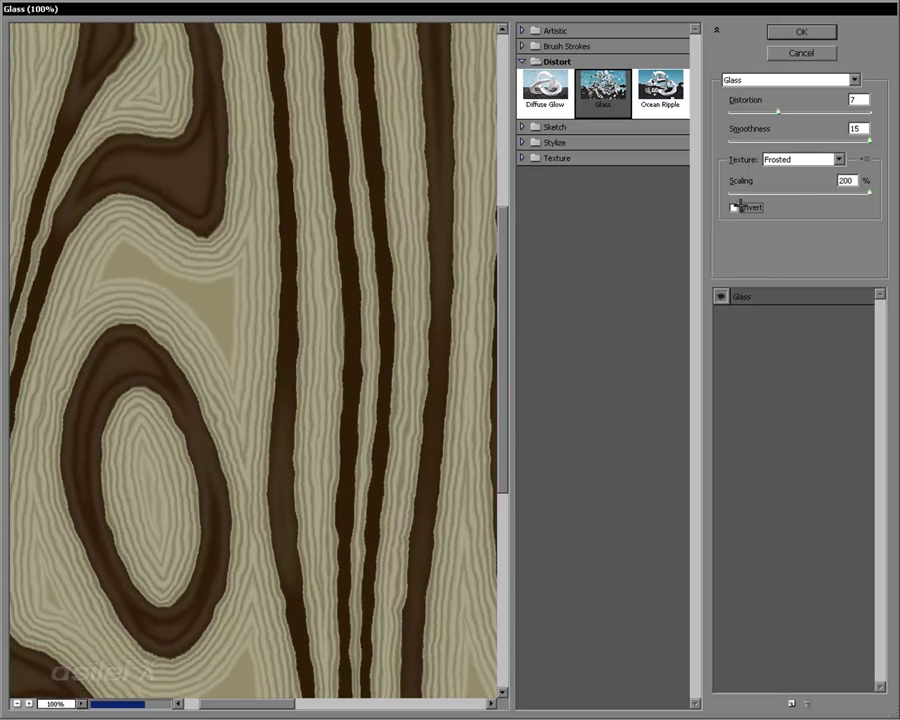
pyautogui.click(735, 207)
pyautogui.moveTo(790, 112)
pyautogui.mouseDown()
pyautogui.moveTo(812, 112)
pyautogui.moveTo(755, 112)
pyautogui.moveTo(776, 113)
pyautogui.mouseUp()
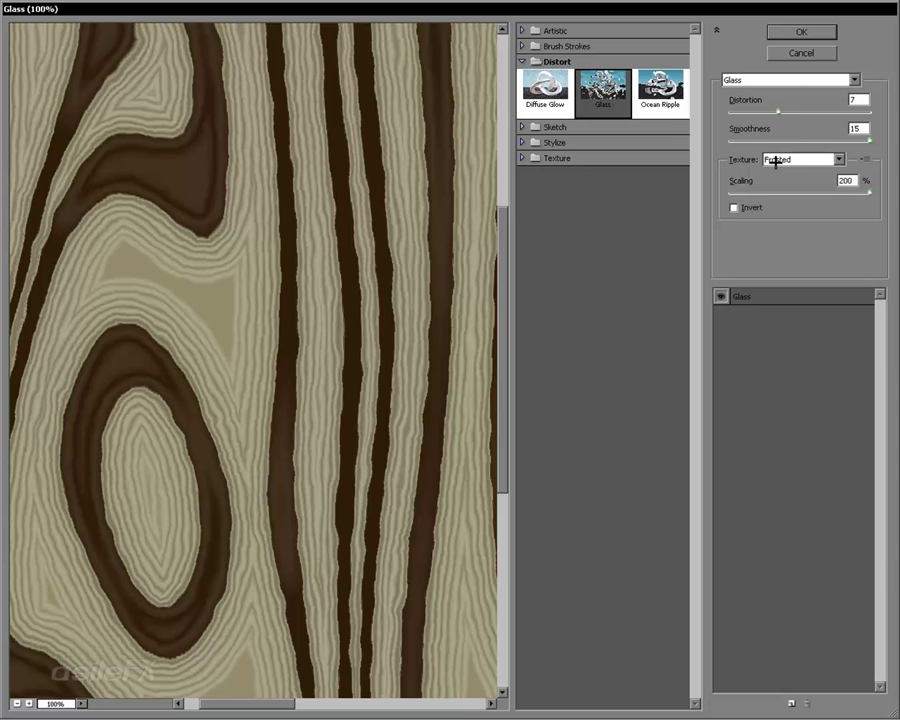
pyautogui.click(790, 33)
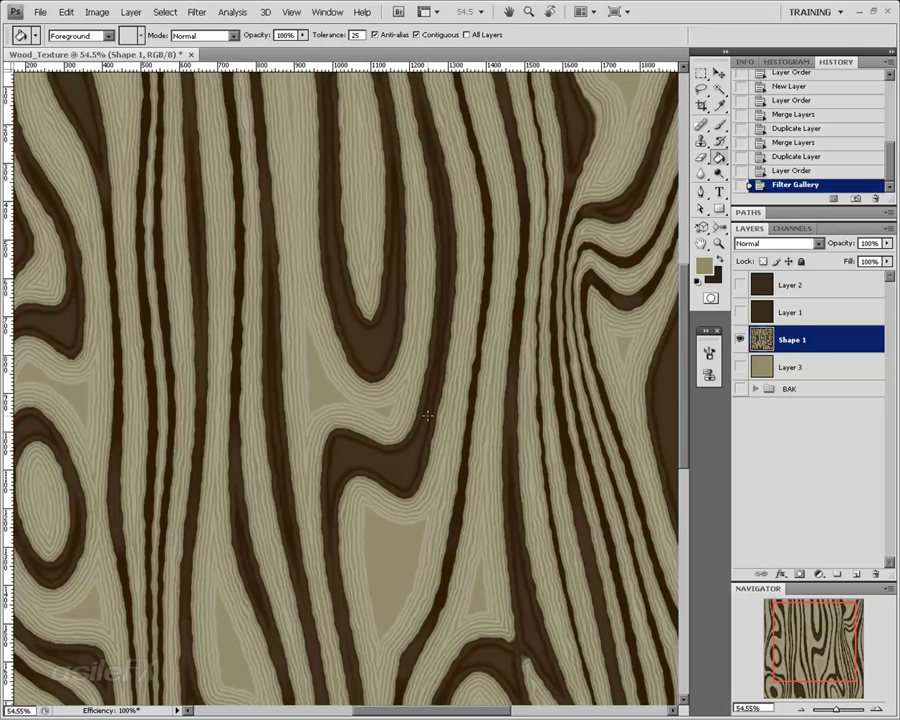
# - Apply Reduce Noise to the Shape 1 layer with strength 10 and preserve details, color noise reduction and sharpen details at 0%
pyautogui.click(195, 12)
pyautogui.moveTo(251, 142)
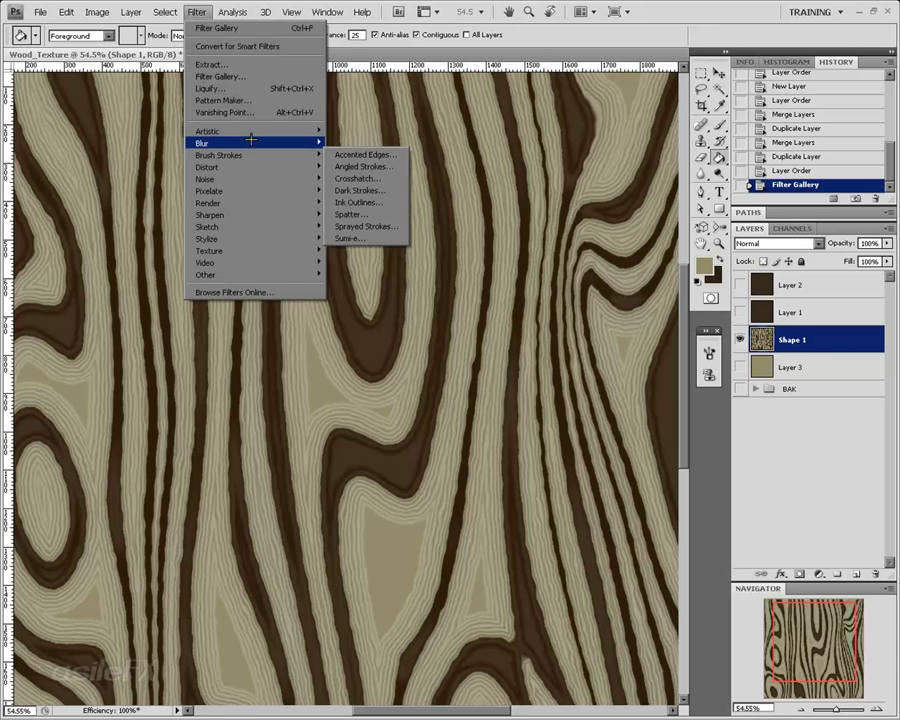
pyautogui.moveTo(251, 179)
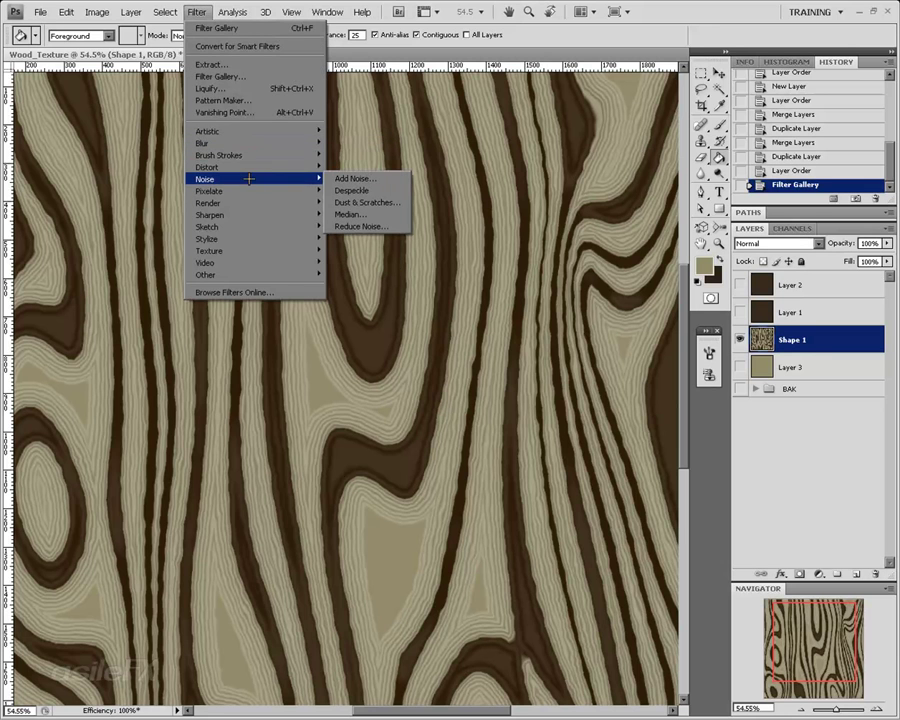
pyautogui.click(386, 225)
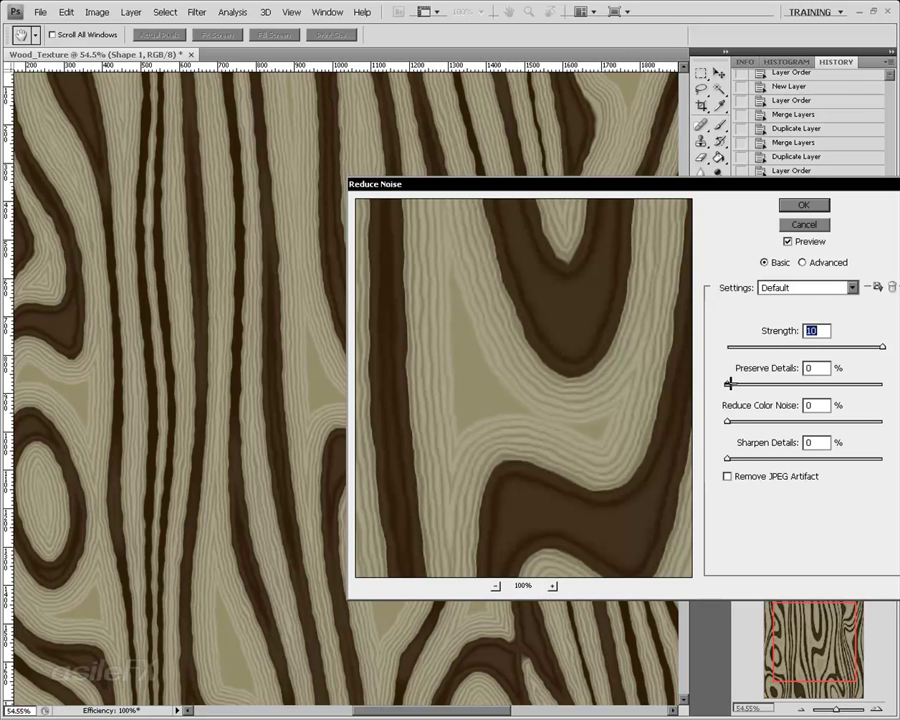
pyautogui.moveTo(730, 383); pyautogui.dragTo(711, 422)
pyautogui.click(810, 204)
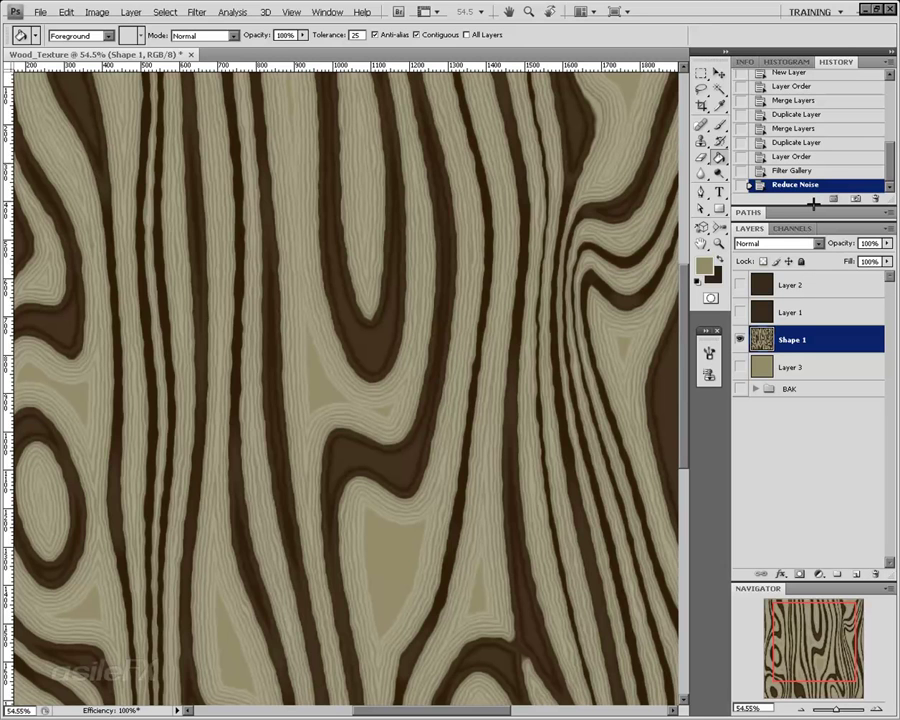
# - Duplicate the Shape 1 layer, store the original in the BAK group and make the copy the active layer
pyautogui.click(740, 340)
pyautogui.click(740, 340)
pyautogui.moveTo(784, 340); pyautogui.dragTo(857, 573)
pyautogui.click(805, 370)
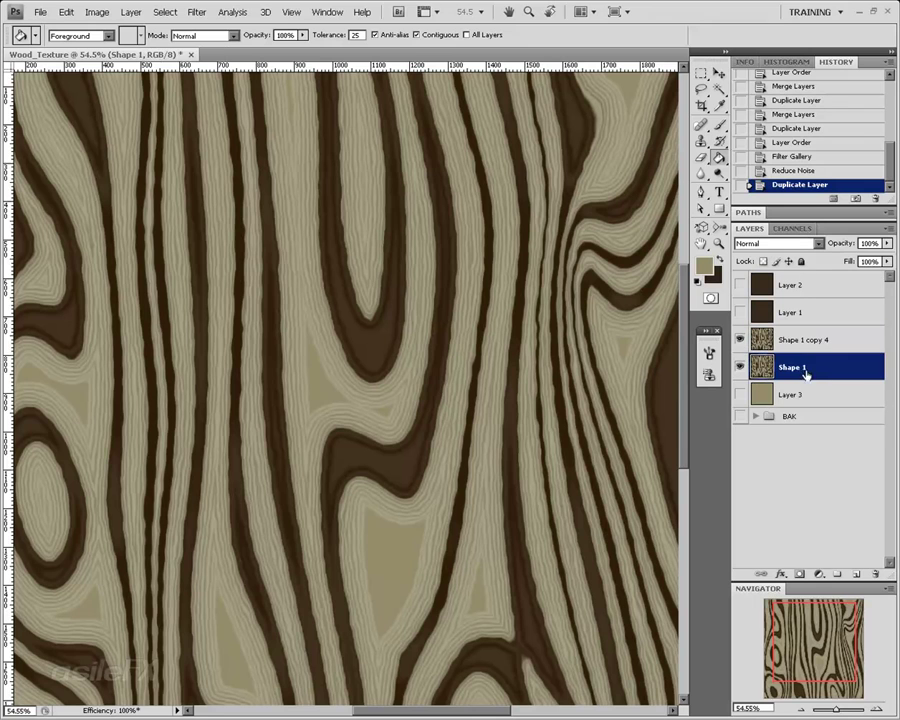
pyautogui.moveTo(805, 370); pyautogui.dragTo(808, 412)
pyautogui.click(834, 342)
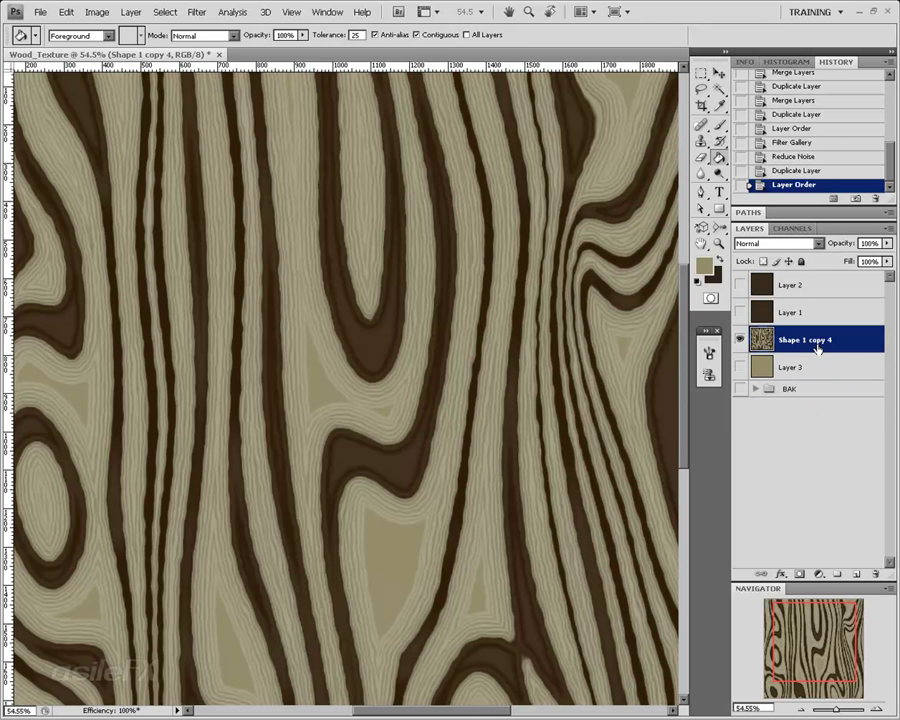
# - Start a Black & White adjustment on the Shape 1 copy 4 layer with Reds at 270% and Yellows at -161%
pyautogui.click(96, 12)
pyautogui.moveTo(116, 45)
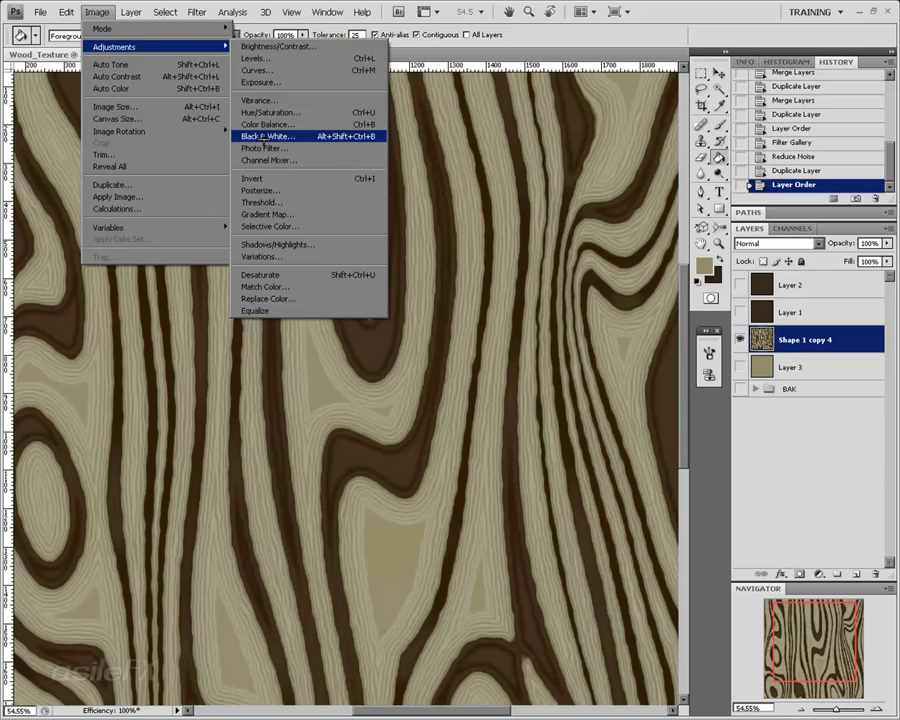
pyautogui.click(265, 136)
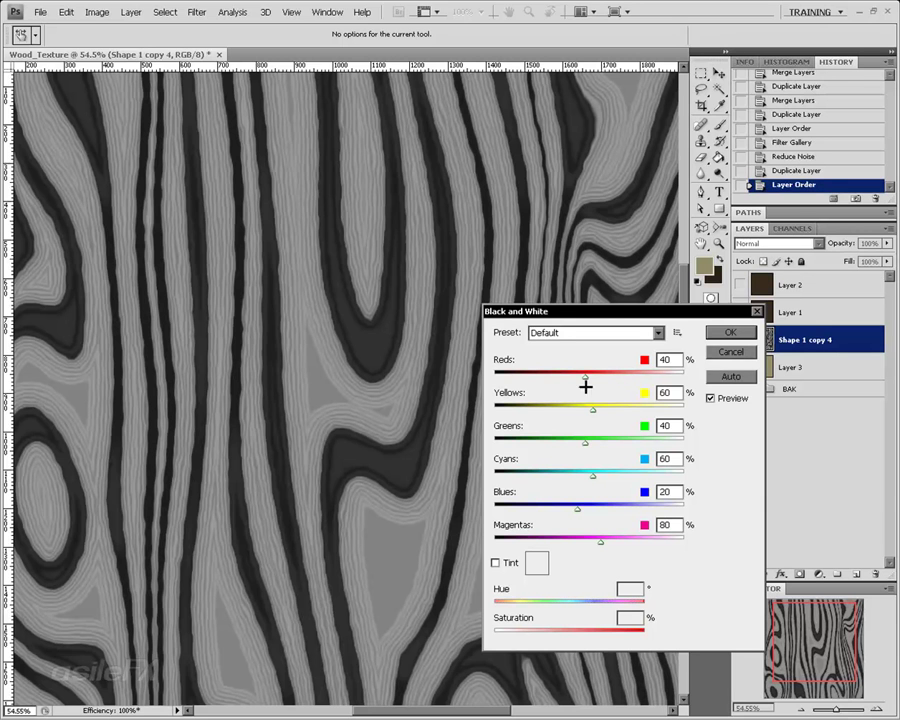
pyautogui.moveTo(588, 377); pyautogui.dragTo(672, 379)
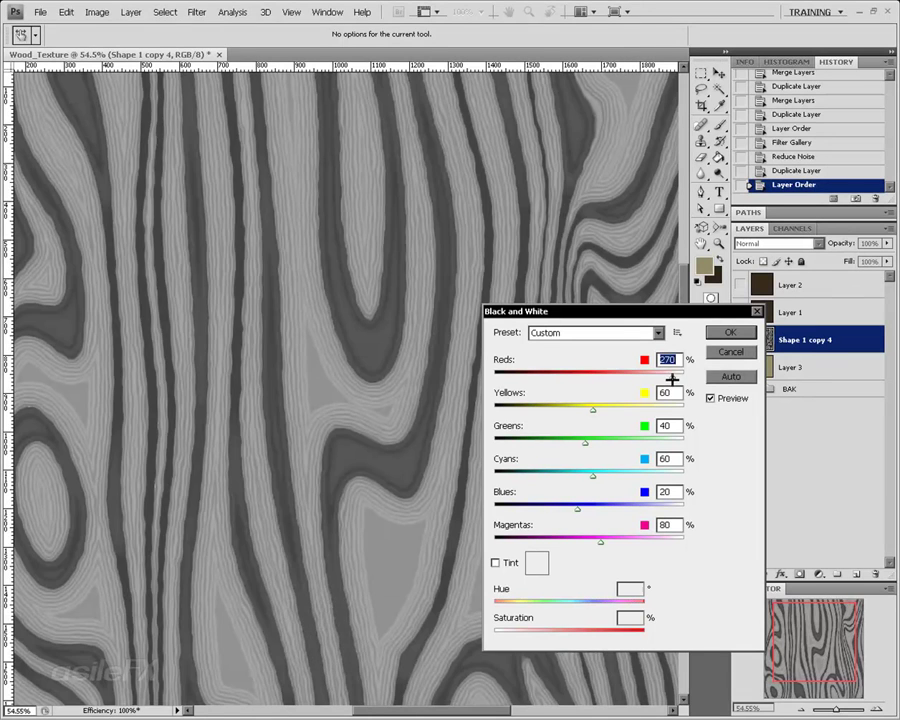
pyautogui.moveTo(600, 407); pyautogui.dragTo(510, 411)
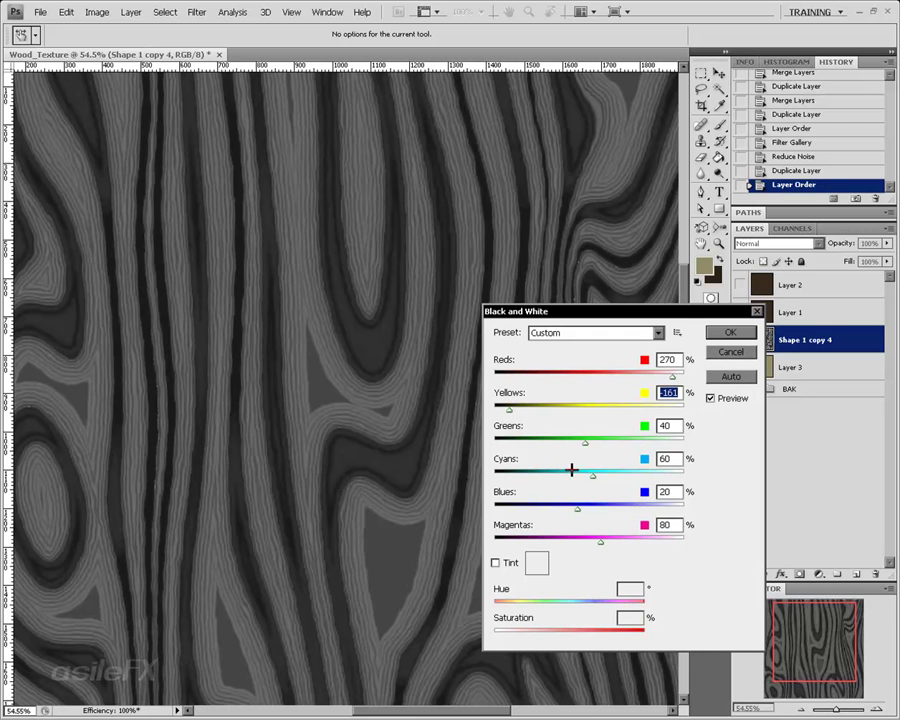
# - Compare the adjustment with the color original, set Yellows to -106% and apply the Black & White conversion
pyautogui.click(716, 398)
pyautogui.click(716, 398)
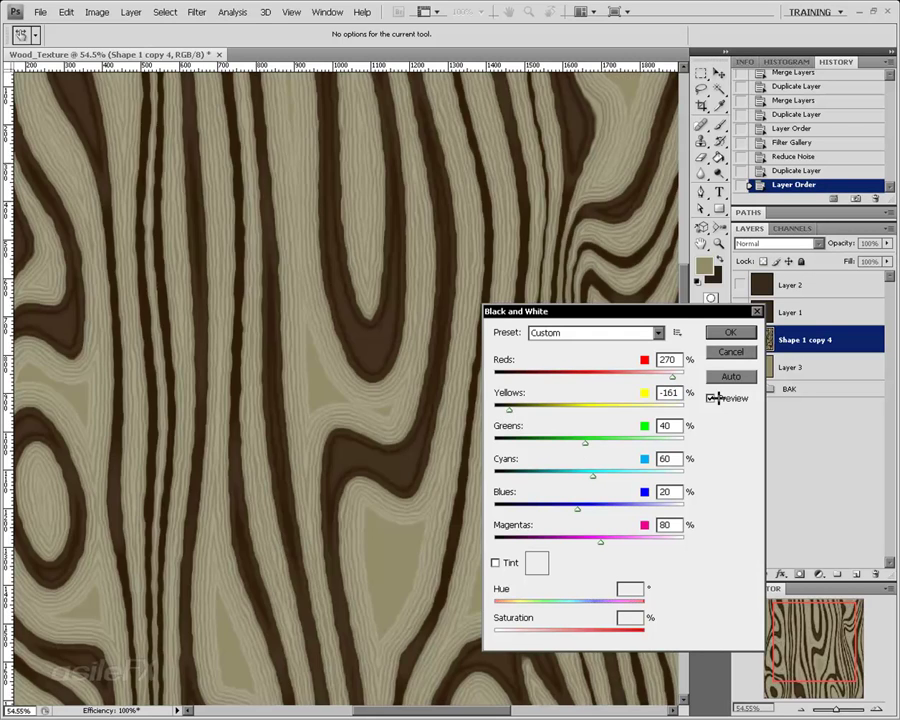
pyautogui.click(716, 398)
pyautogui.click(658, 396)
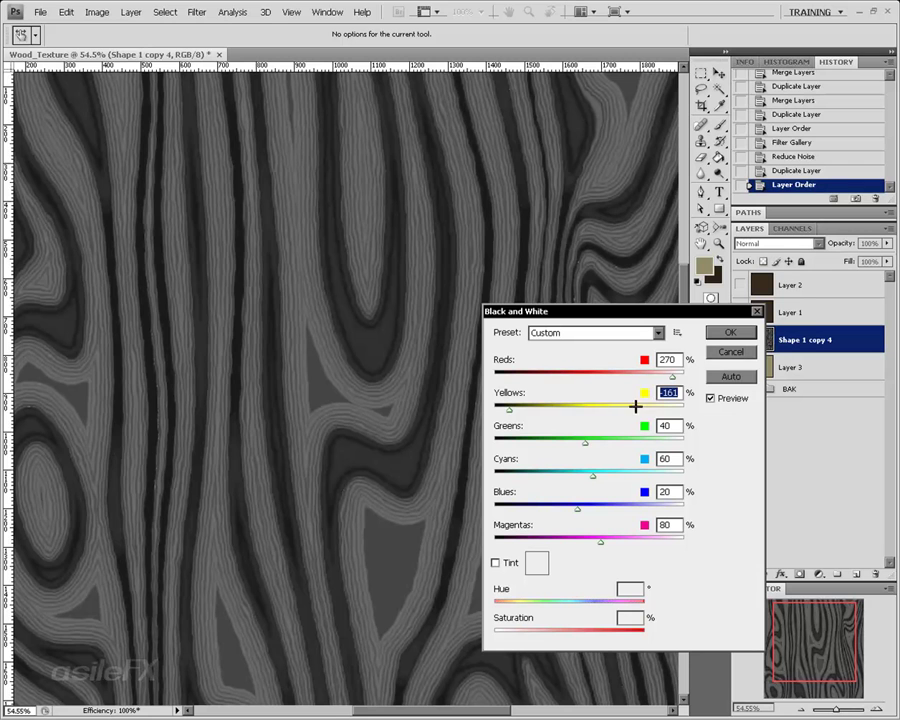
pyautogui.moveTo(331, 377); pyautogui.dragTo(126, 427)
pyautogui.moveTo(369, 328); pyautogui.dragTo(275, 348)
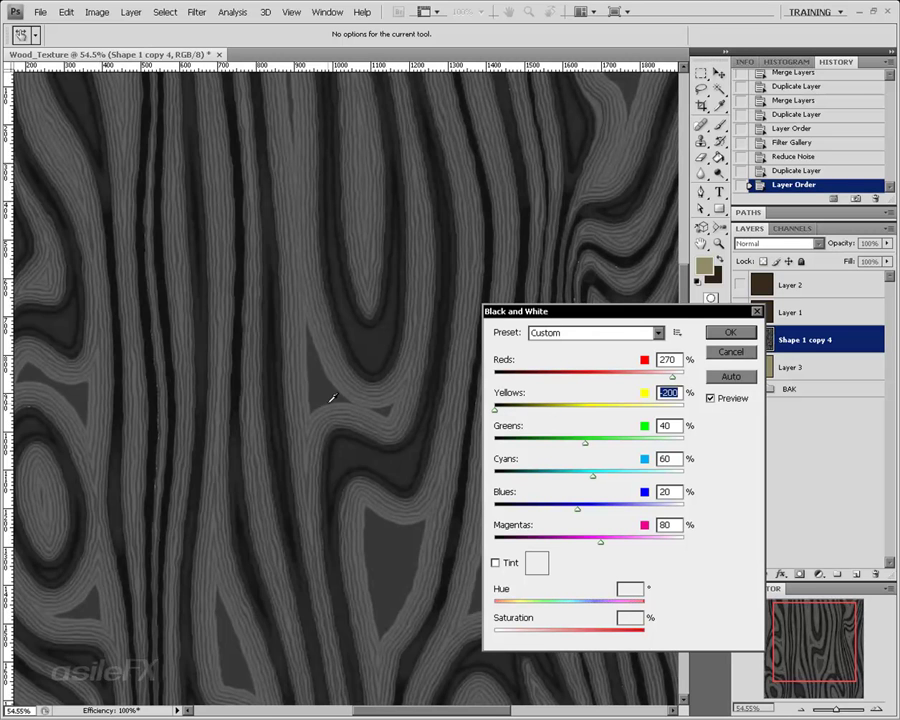
pyautogui.moveTo(333, 397)
pyautogui.mouseDown()
pyautogui.moveTo(416, 408)
pyautogui.moveTo(614, 397)
pyautogui.moveTo(374, 392)
pyautogui.moveTo(402, 388)
pyautogui.moveTo(422, 388)
pyautogui.moveTo(329, 392)
pyautogui.moveTo(313, 403)
pyautogui.moveTo(336, 387)
pyautogui.mouseUp()
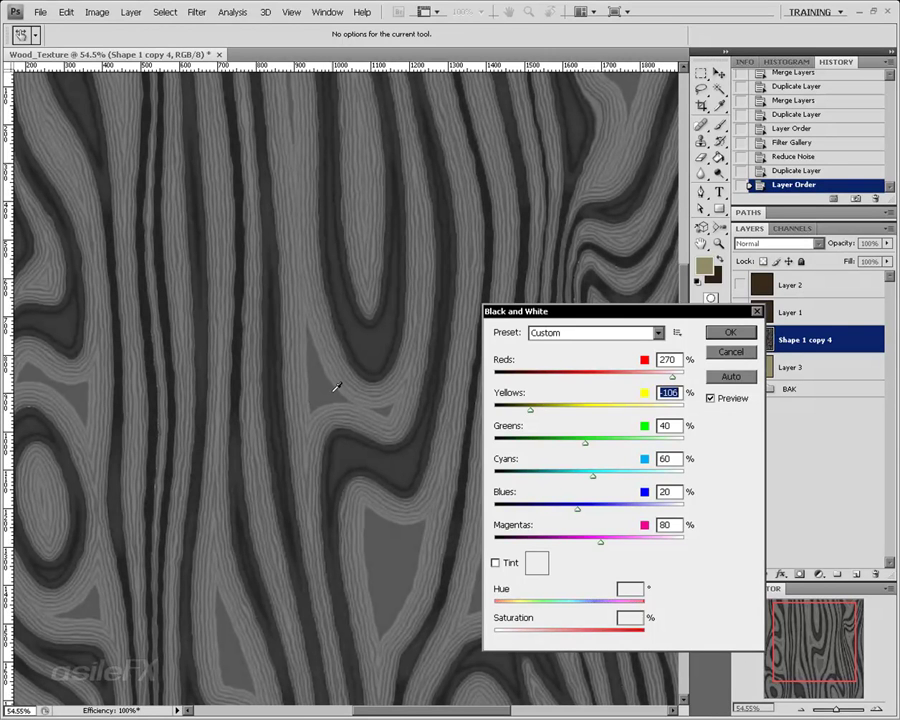
pyautogui.press('Return')
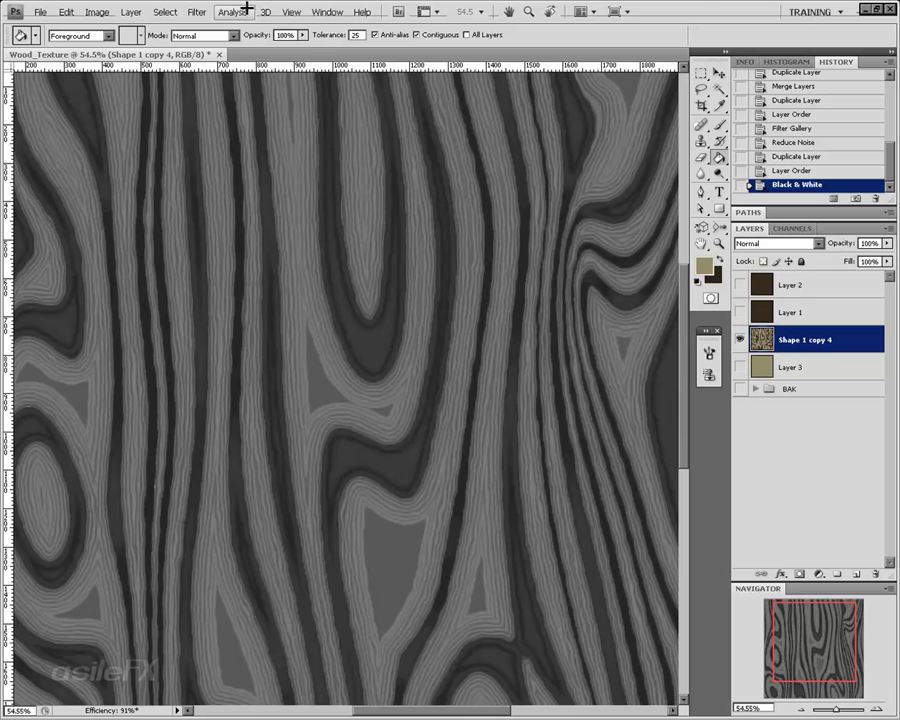
# - Apply Motion Blur at a 90° angle to the Shape 1 copy 4 layer, trying distances between 70 and 177 pixels
pyautogui.click(205, 12)
pyautogui.moveTo(266, 145)
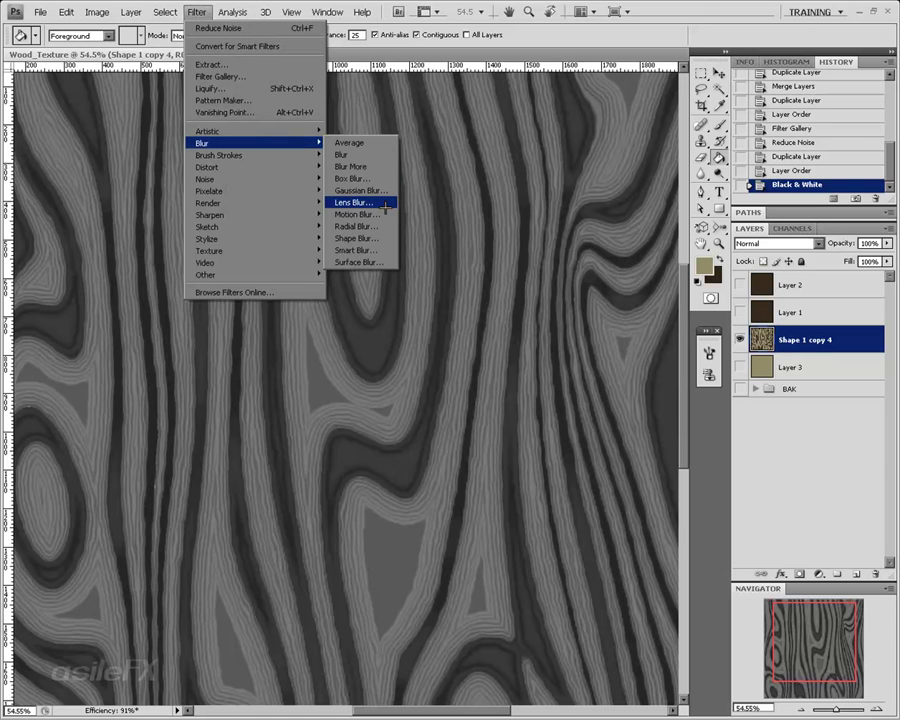
pyautogui.click(380, 214)
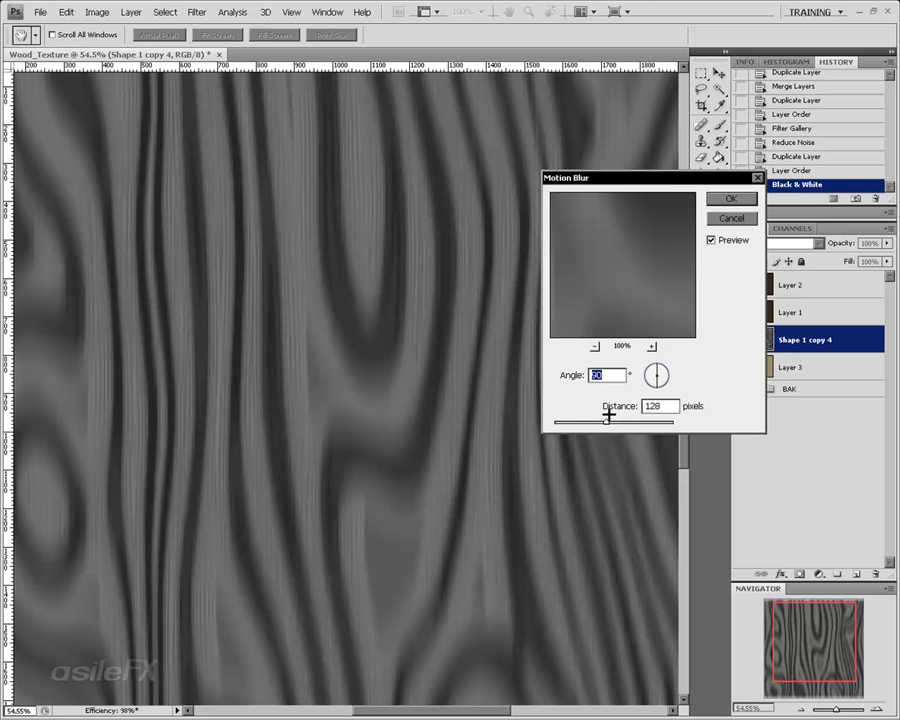
pyautogui.moveTo(608, 416)
pyautogui.mouseDown()
pyautogui.moveTo(573, 421)
pyautogui.moveTo(593, 422)
pyautogui.mouseUp()
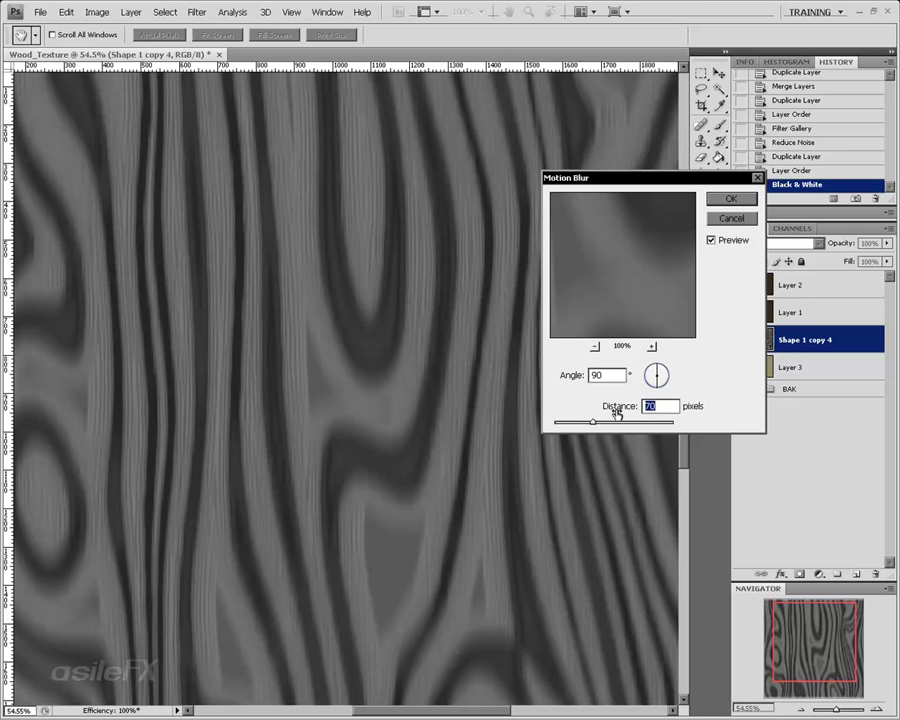
pyautogui.moveTo(593, 422); pyautogui.dragTo(612, 421)
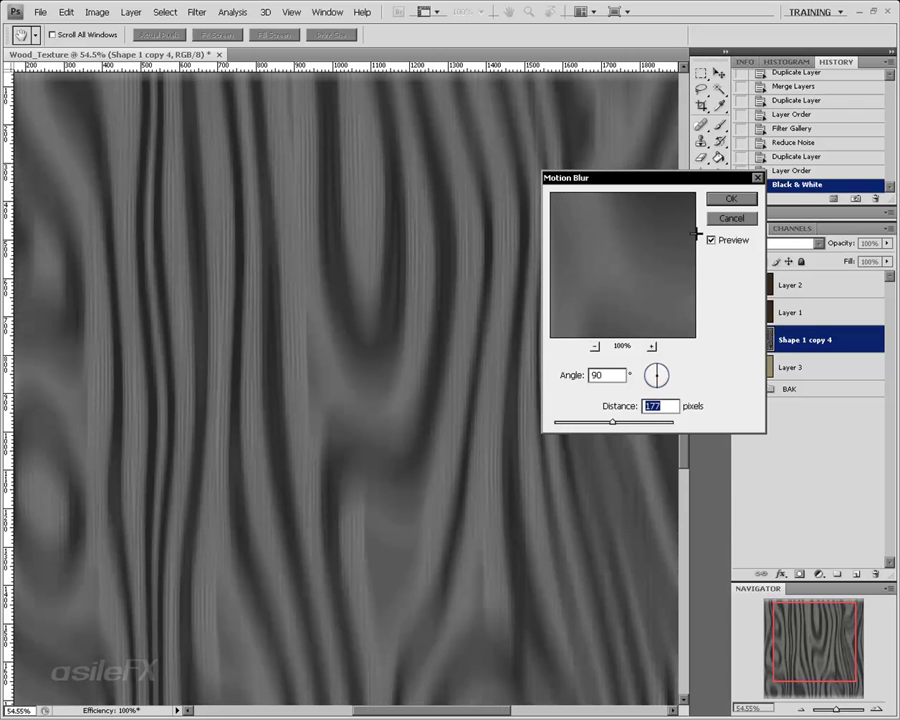
pyautogui.moveTo(605, 423); pyautogui.dragTo(610, 423)
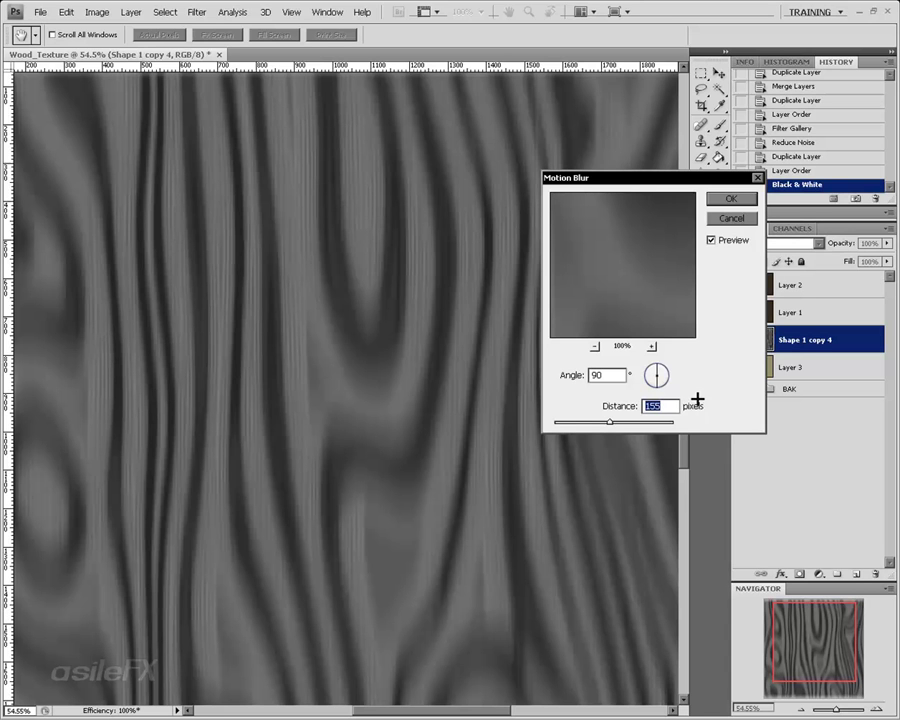
pyautogui.moveTo(610, 420)
pyautogui.mouseDown()
pyautogui.moveTo(575, 418)
pyautogui.moveTo(605, 419)
pyautogui.mouseUp()
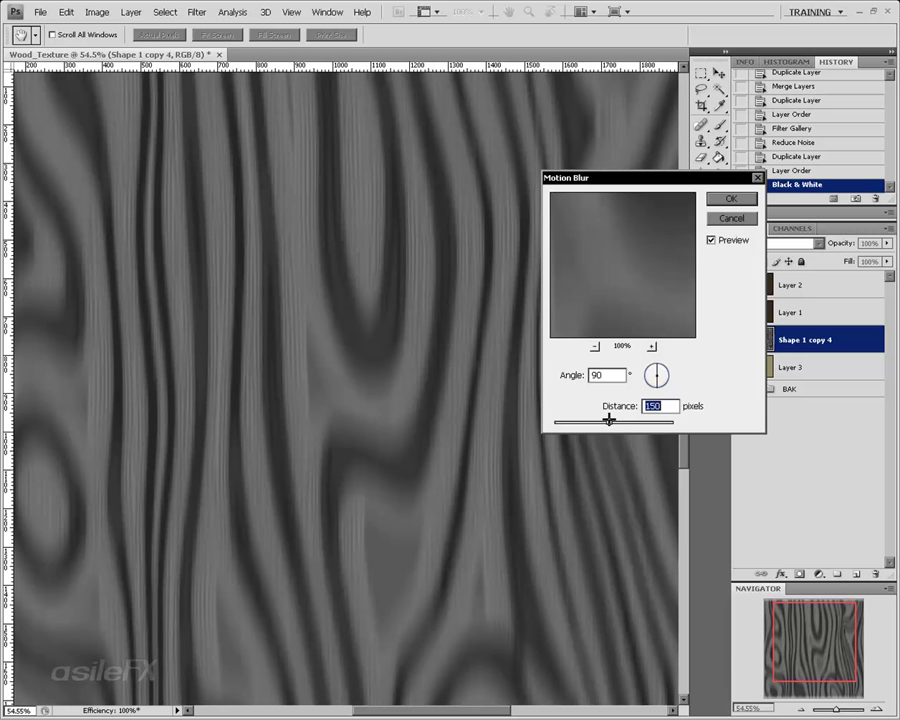
pyautogui.moveTo(608, 419); pyautogui.dragTo(606, 419)
pyautogui.click(739, 197)
# - Examine the motion-blurred texture across the whole canvas, including its upper and lower edges
pyautogui.click(810, 660)
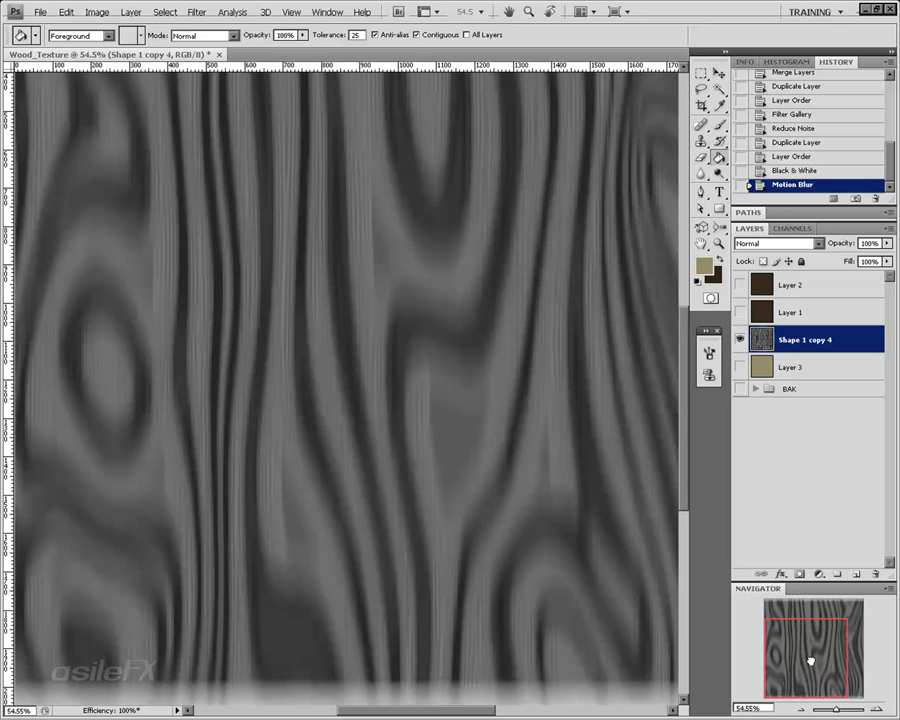
pyautogui.moveTo(810, 660); pyautogui.dragTo(829, 657)
pyautogui.click(801, 711)
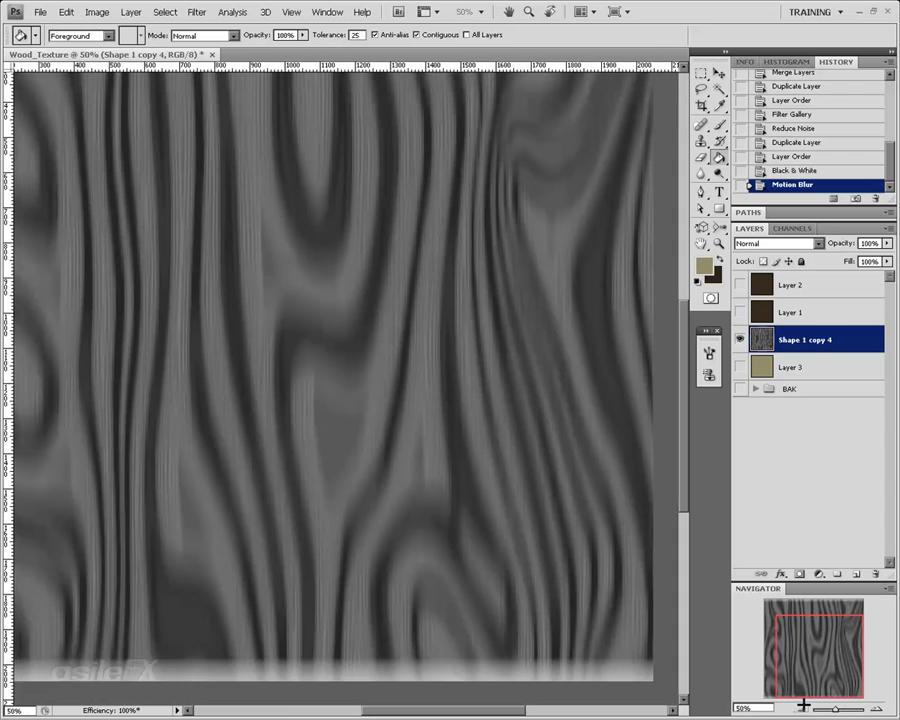
pyautogui.moveTo(803, 705); pyautogui.dragTo(815, 642)
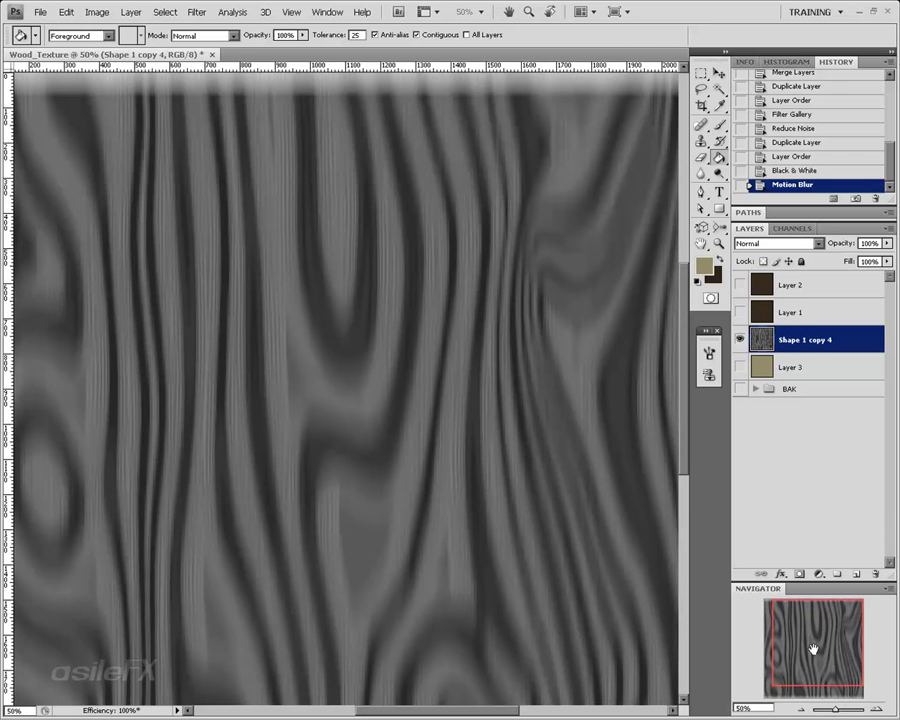
pyautogui.moveTo(810, 646)
pyautogui.mouseDown()
pyautogui.moveTo(800, 654)
pyautogui.moveTo(813, 658)
pyautogui.mouseUp()
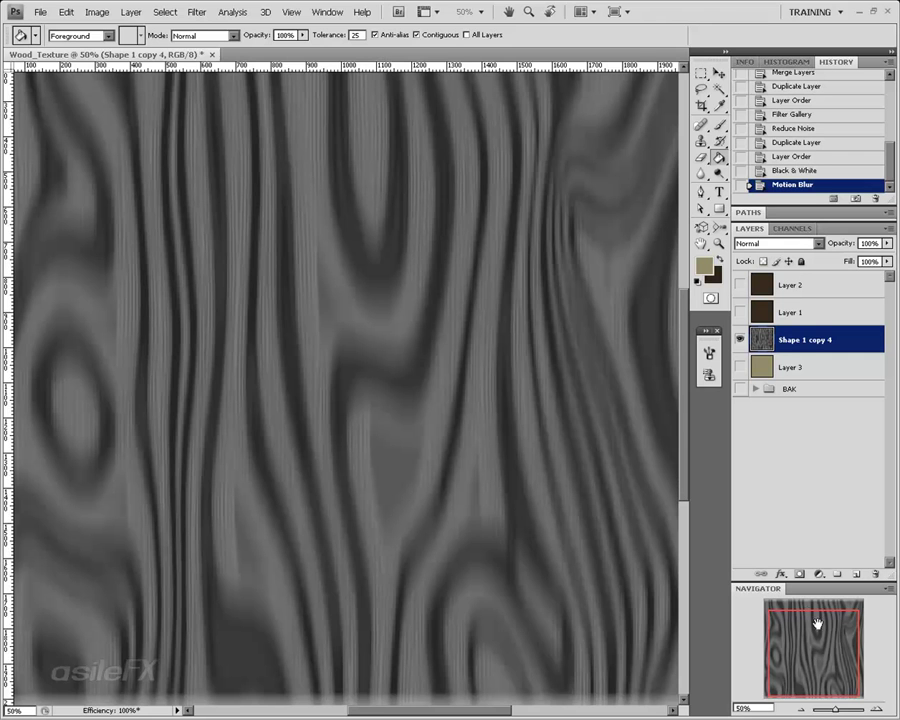
pyautogui.moveTo(820, 634)
pyautogui.mouseDown()
pyautogui.moveTo(823, 616)
pyautogui.moveTo(822, 624)
pyautogui.mouseUp()
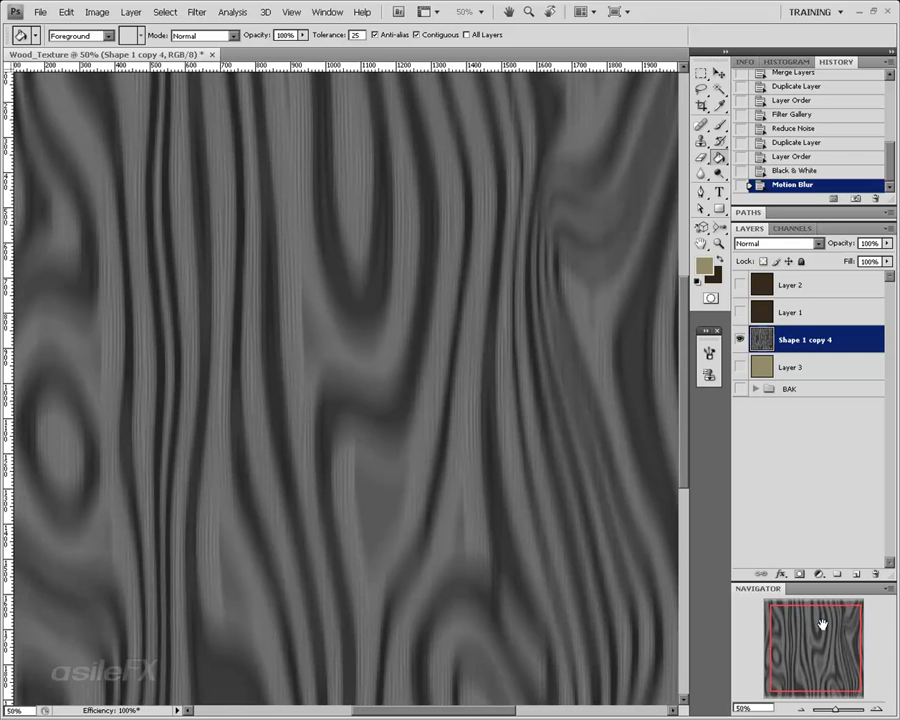
pyautogui.click(801, 709)
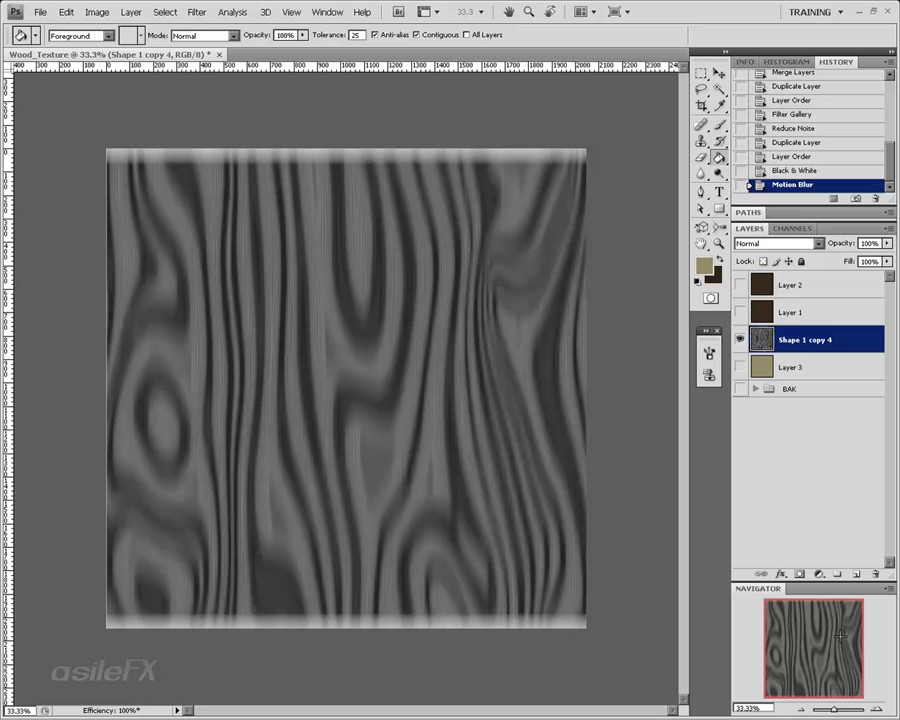
# - Show Layer 2, keep Layer 1 hidden, and move Shape 1 copy 4 above Layer 2 to the top of the layer stack
pyautogui.click(740, 312)
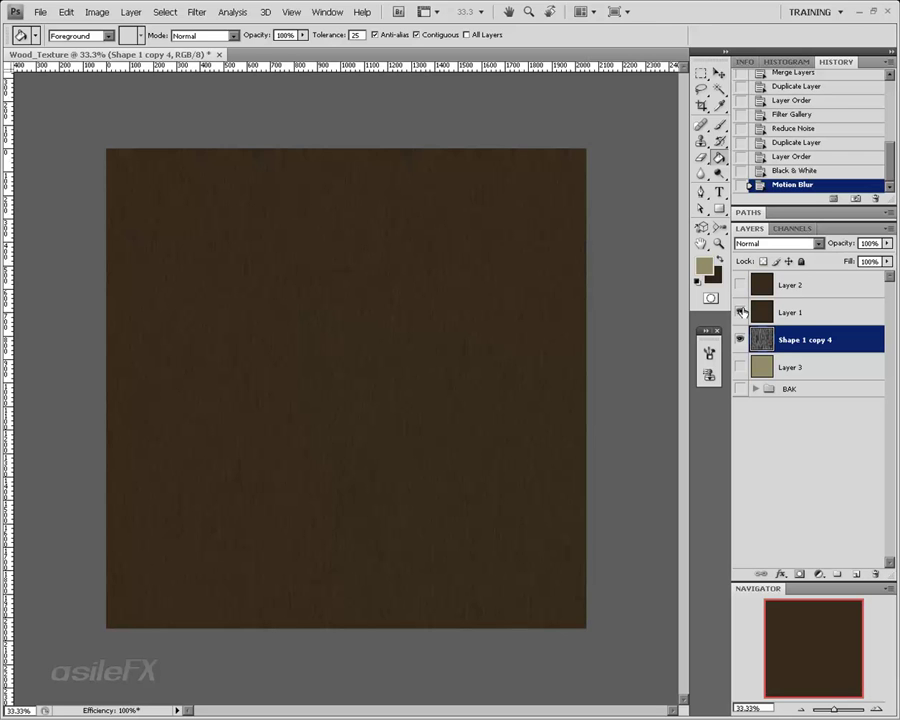
pyautogui.click(740, 286)
pyautogui.click(875, 710)
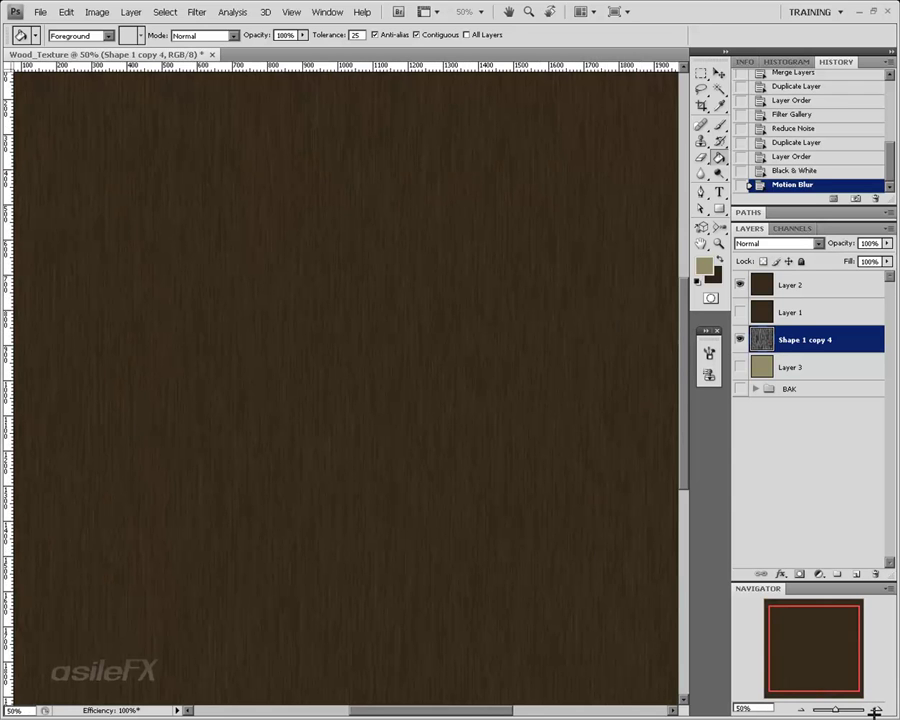
pyautogui.moveTo(808, 341); pyautogui.dragTo(782, 282)
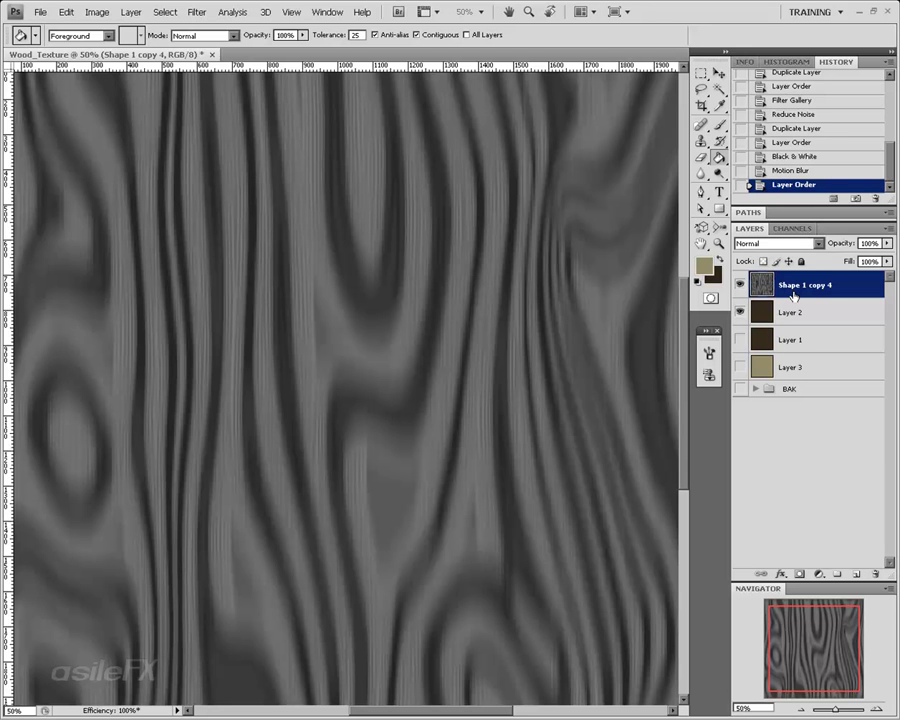
# - Duplicate Shape 1 copy 4 and hide the new copy, comparing the original layer with the brown grain of Layer 2
pyautogui.moveTo(830, 287); pyautogui.dragTo(857, 574)
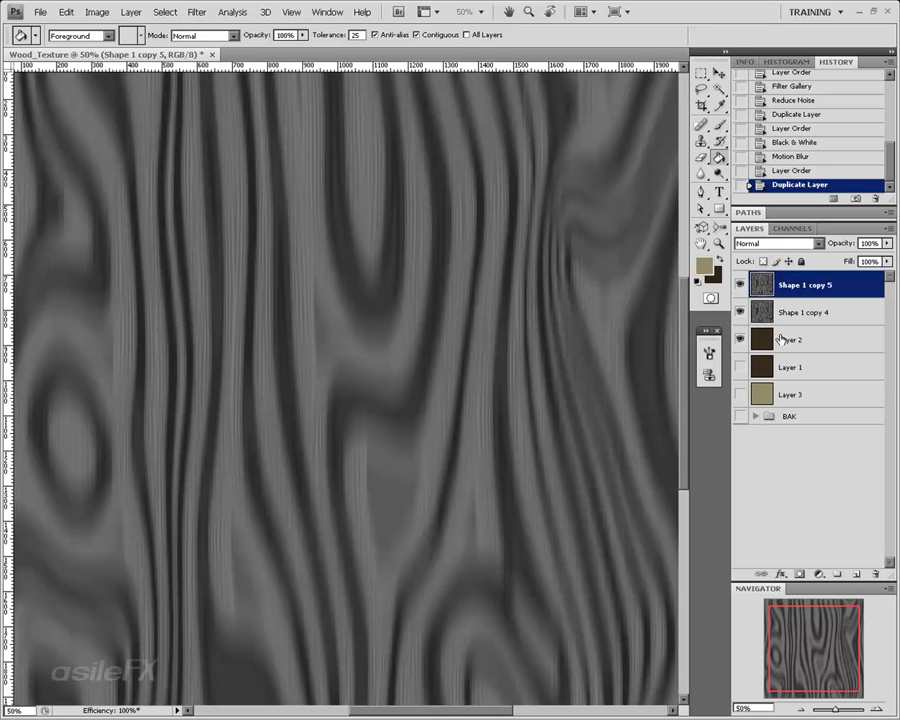
pyautogui.click(740, 285)
pyautogui.click(813, 312)
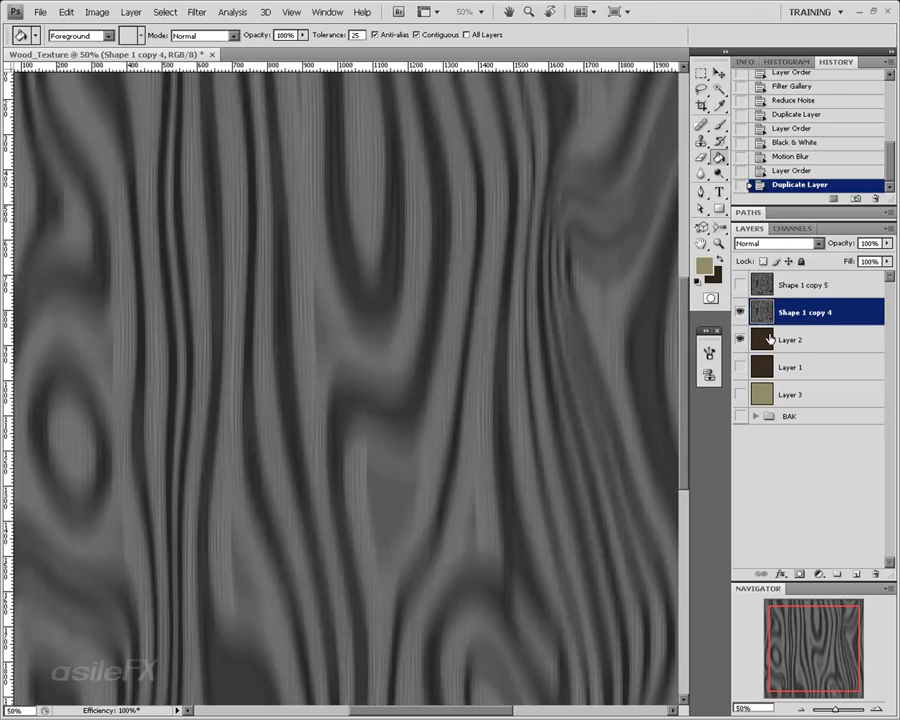
pyautogui.click(740, 312)
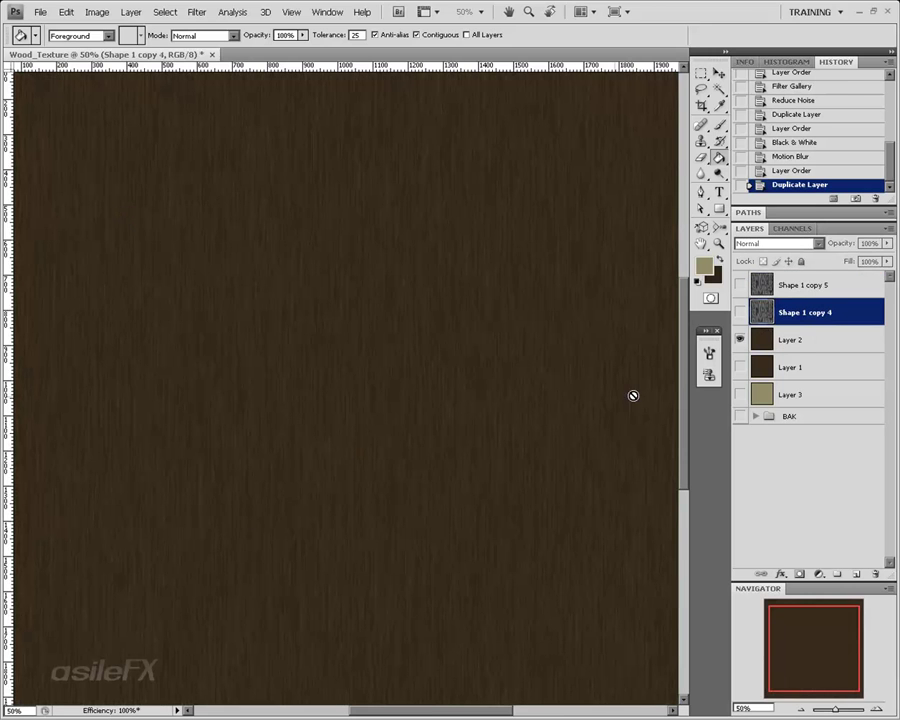
pyautogui.click(740, 312)
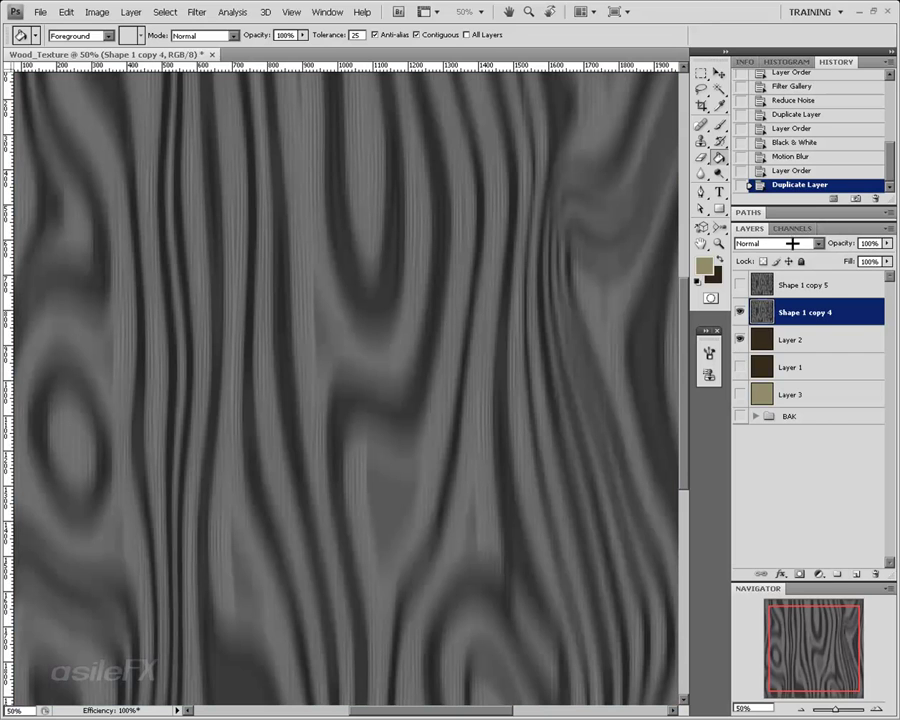
# - Try Color Burn blending at 16% opacity on the Shape 1 copy 4 layer
pyautogui.click(792, 243)
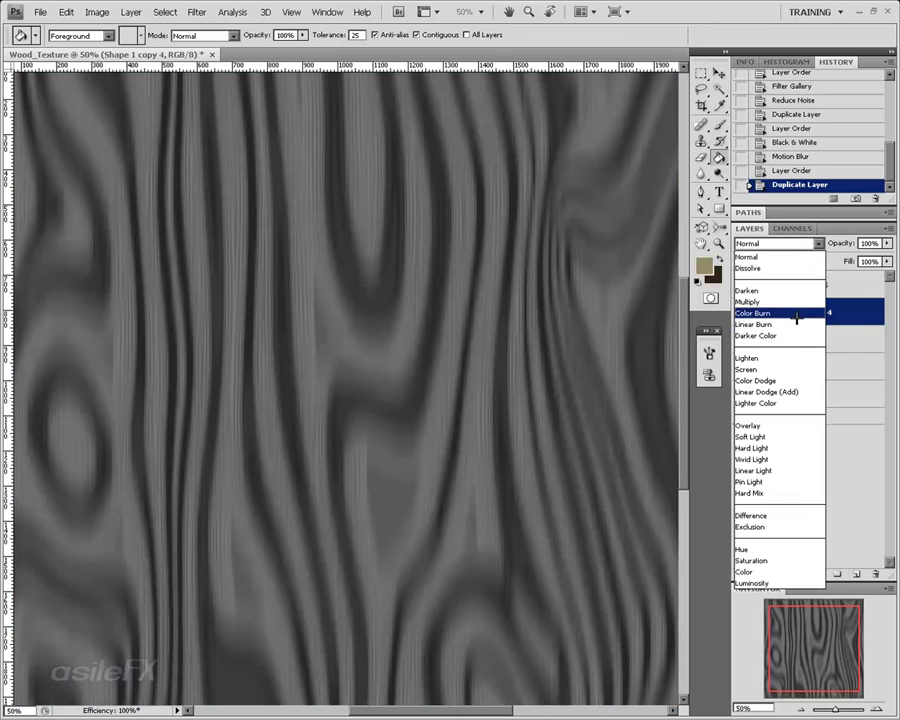
pyautogui.click(794, 313)
pyautogui.moveTo(886, 243); pyautogui.dragTo(826, 256)
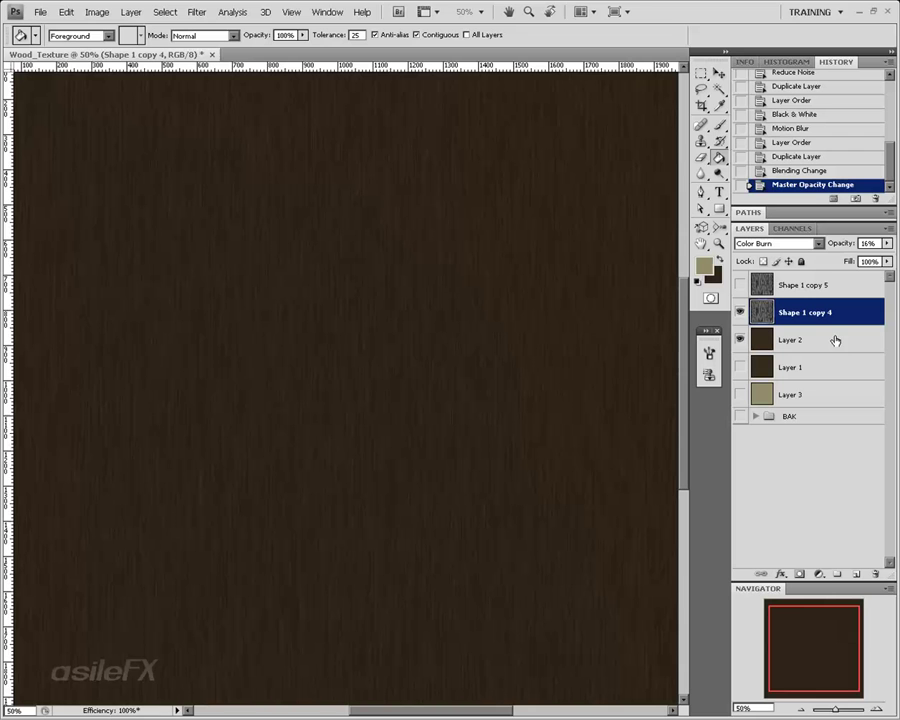
# - Try Normal blending on Shape 1 copy 4 with opacities of 14% and 21%
pyautogui.click(806, 244)
pyautogui.scroll(4, 800, 246)
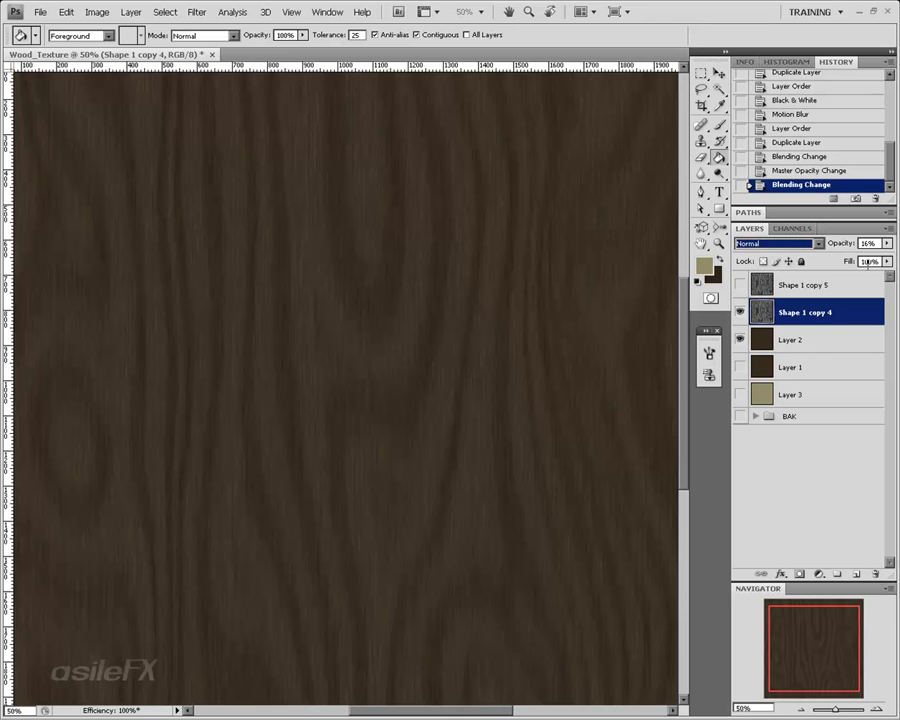
pyautogui.moveTo(886, 243); pyautogui.dragTo(824, 257)
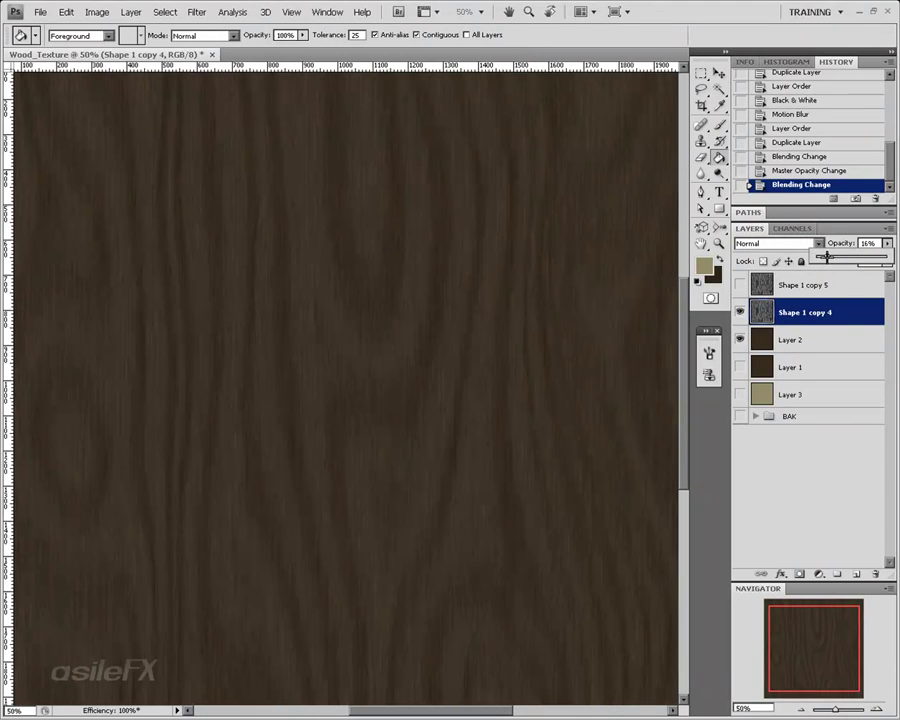
pyautogui.moveTo(826, 256); pyautogui.dragTo(826, 256)
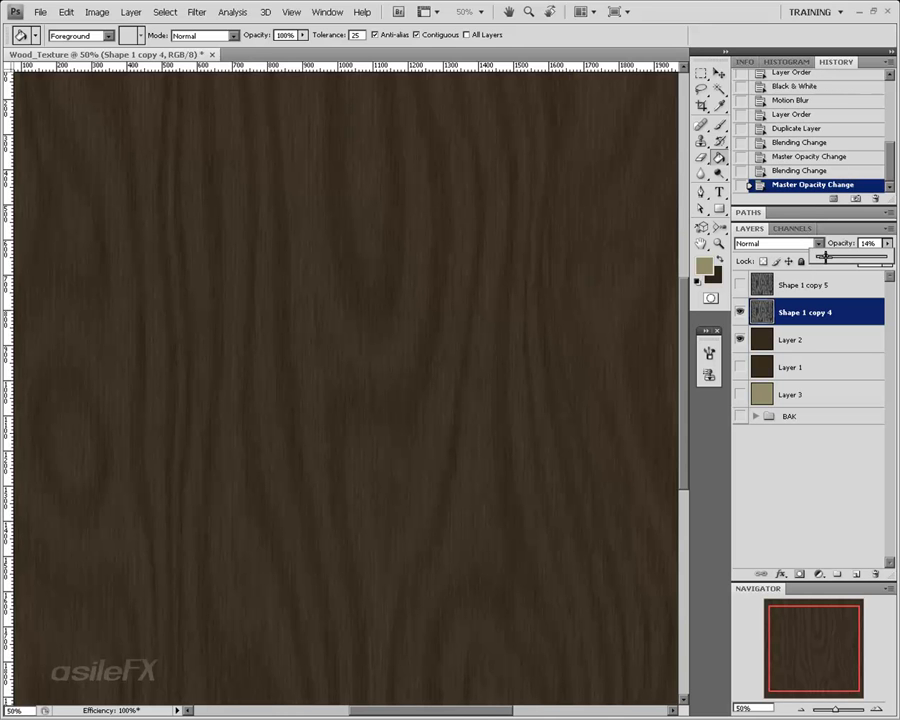
pyautogui.moveTo(826, 256); pyautogui.dragTo(830, 256)
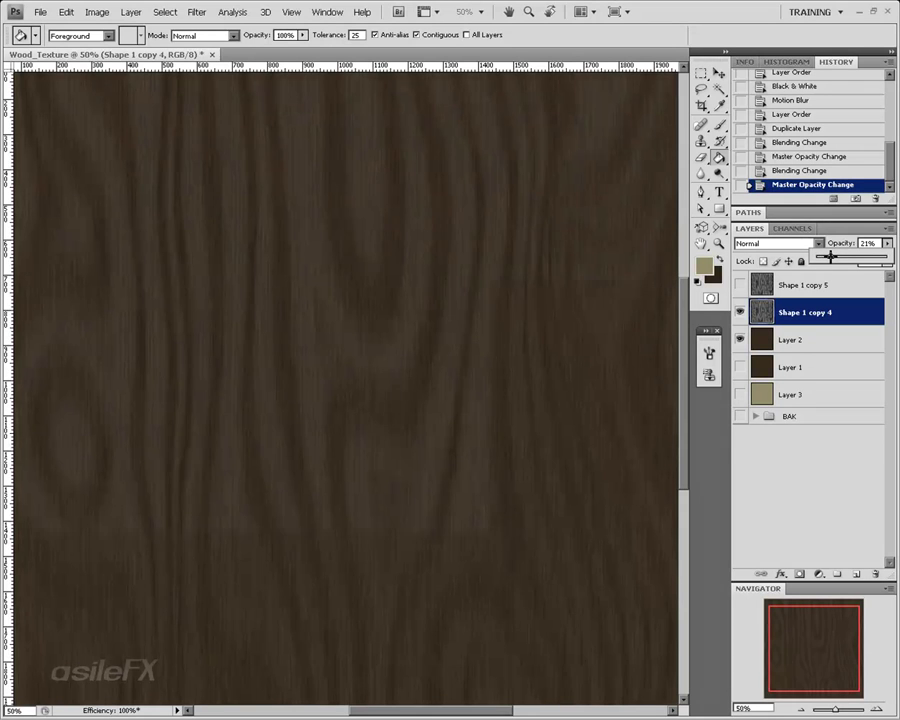
# - Examine the blended wood grain over the whole canvas and up close at 100% magnification
pyautogui.click(805, 708)
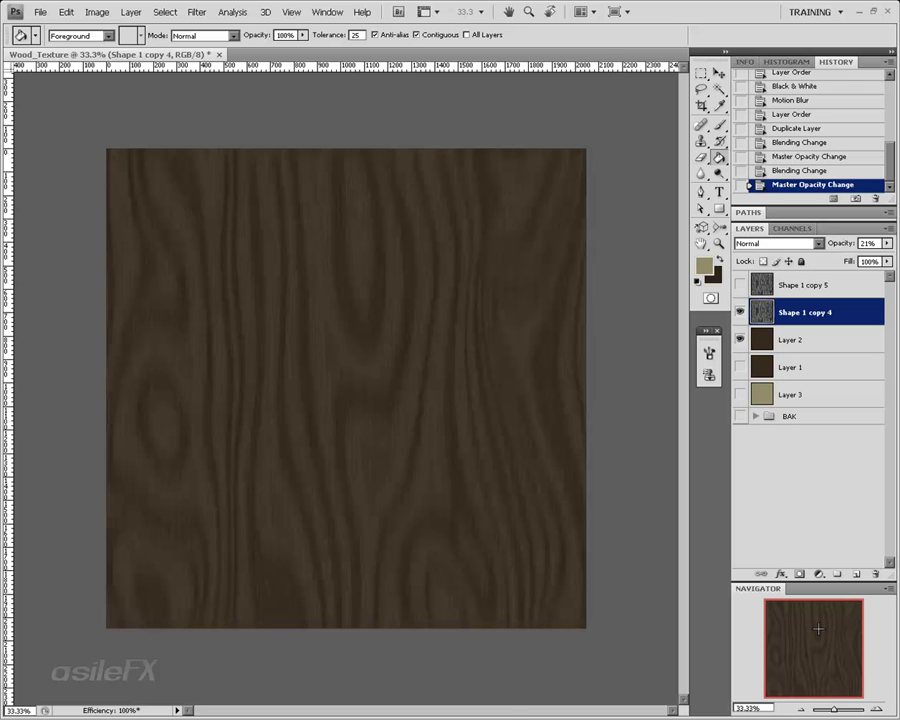
pyautogui.click(877, 707)
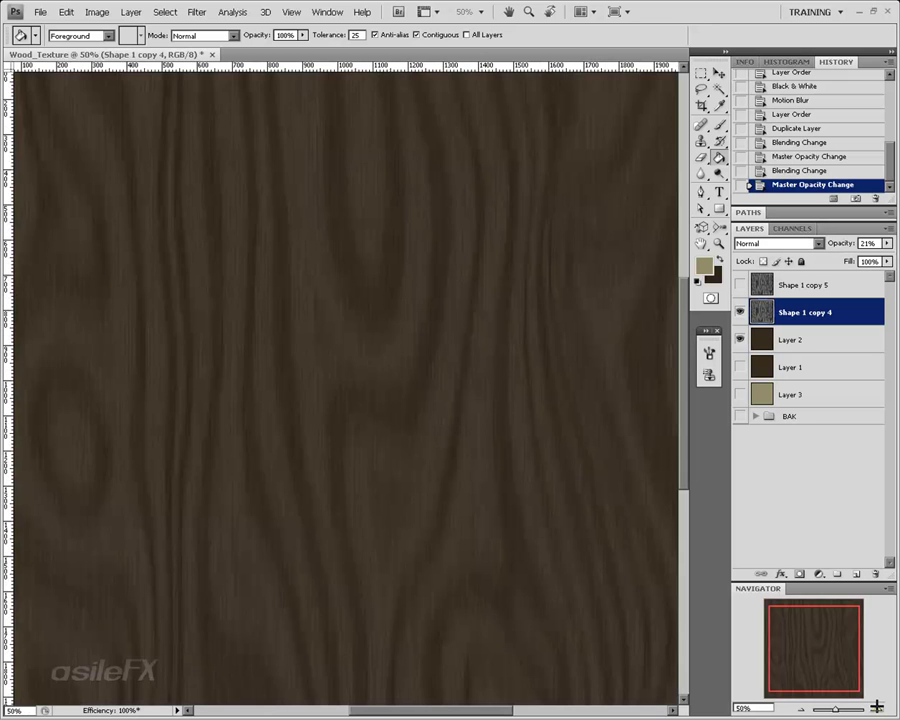
pyautogui.click(877, 707)
pyautogui.click(877, 707)
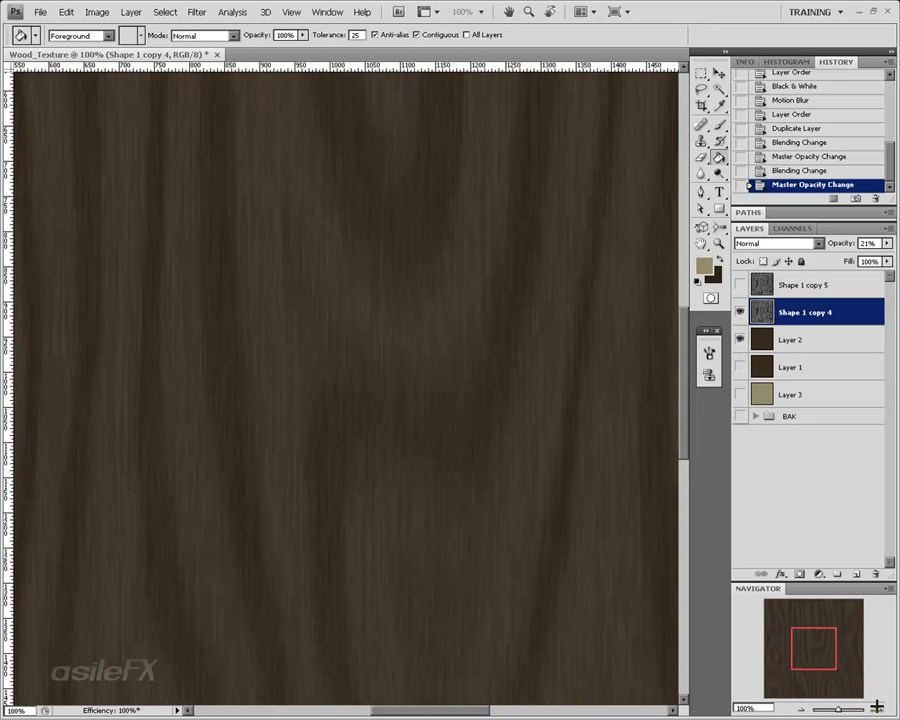
pyautogui.click(805, 709)
pyautogui.click(805, 709)
pyautogui.click(805, 709)
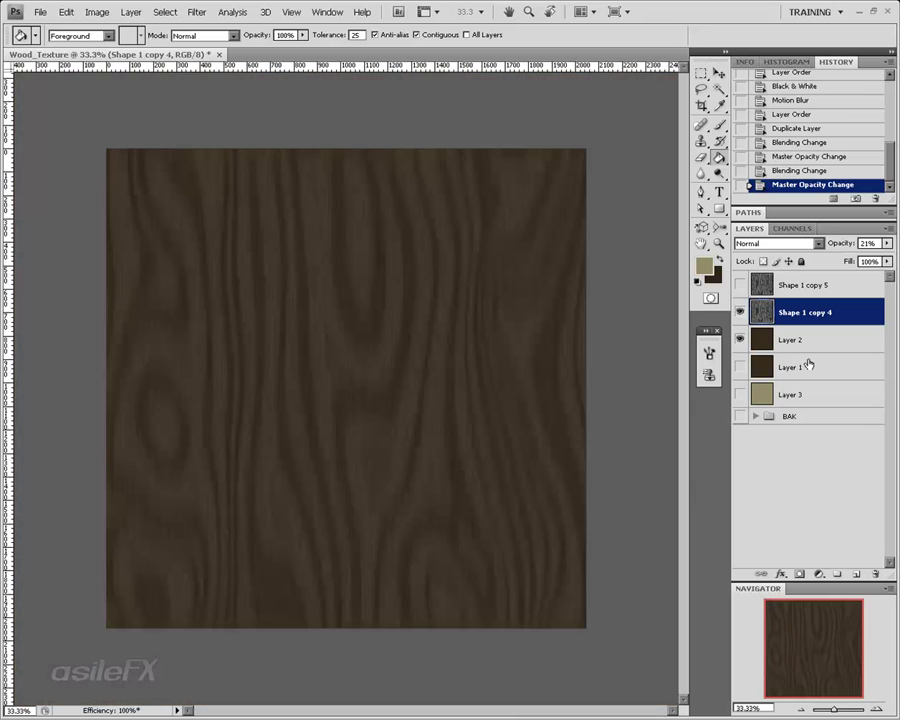
# - Return Shape 1 copy 4 to 100% opacity with Normal blending
pyautogui.click(792, 244)
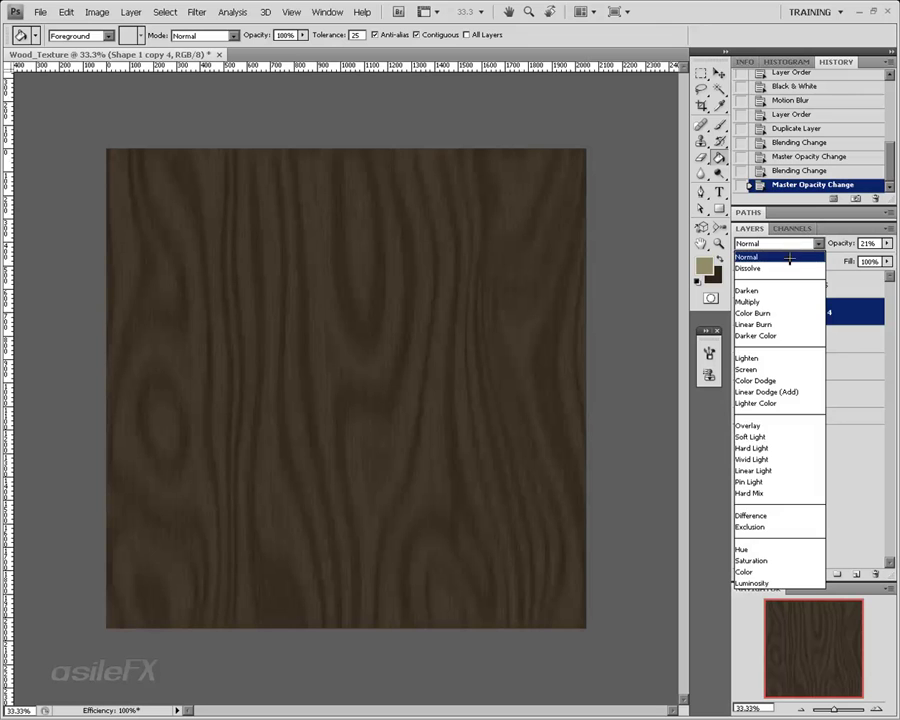
pyautogui.click(784, 257)
pyautogui.click(886, 243)
pyautogui.moveTo(832, 256); pyautogui.dragTo(889, 256)
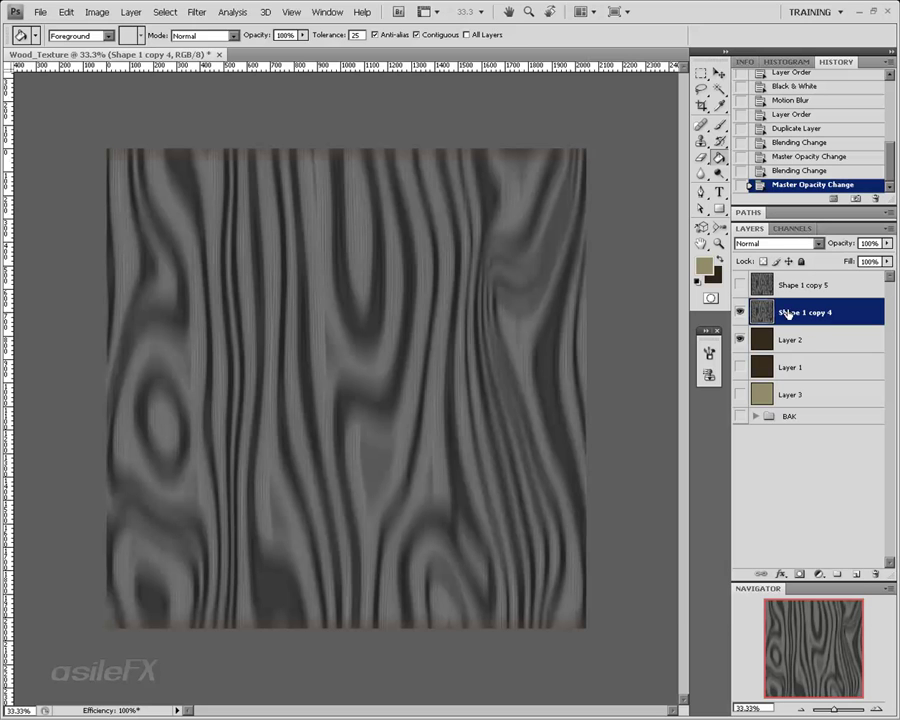
# - Apply Levels to Shape 1 copy 4 with input values of 16, 1.06 and 145 to brighten the grain and raise its contrast
pyautogui.hotkey('ctrl', 'l')
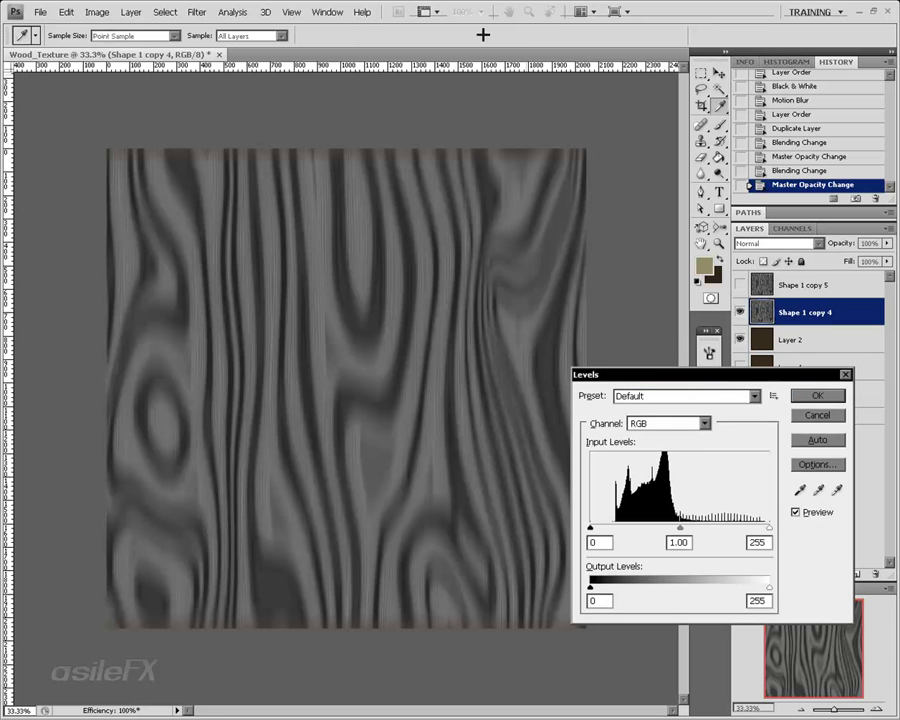
pyautogui.click(95, 13)
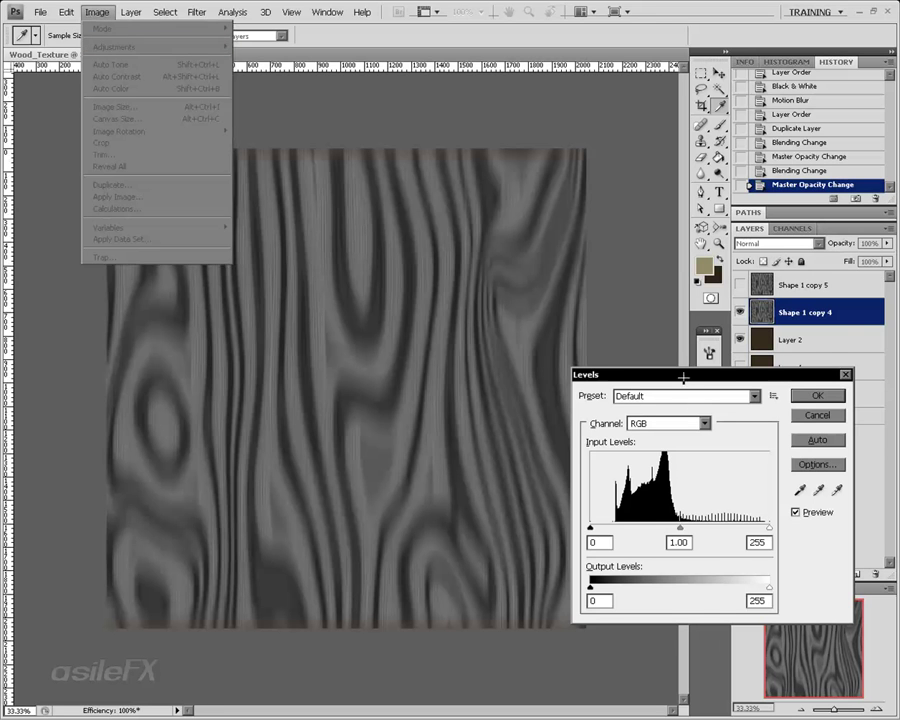
pyautogui.moveTo(683, 374); pyautogui.dragTo(664, 343)
pyautogui.moveTo(577, 495); pyautogui.dragTo(583, 496)
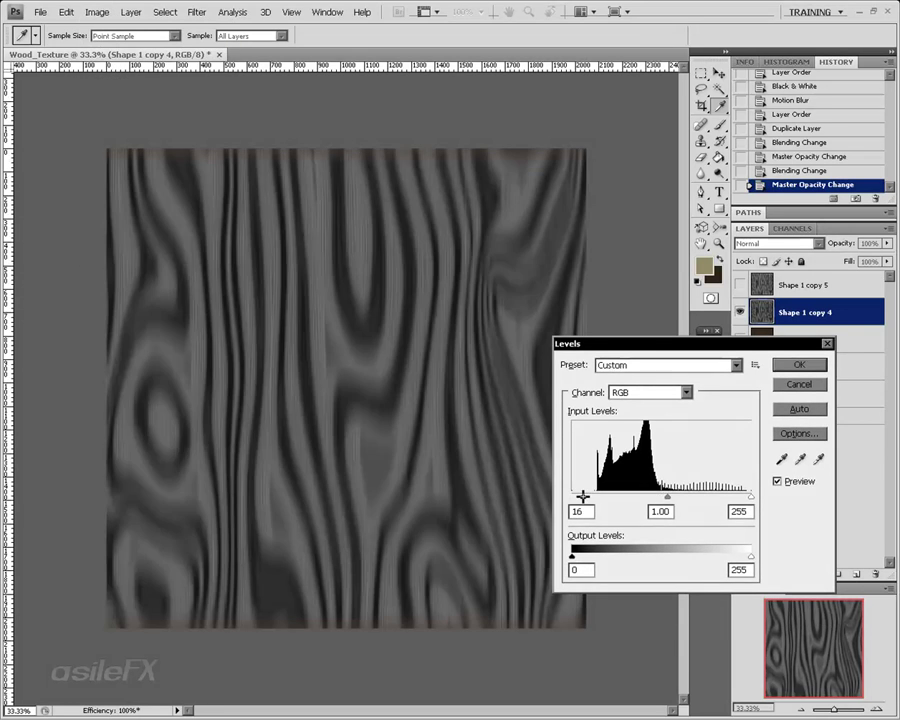
pyautogui.moveTo(663, 495); pyautogui.dragTo(638, 495)
pyautogui.moveTo(751, 496); pyautogui.dragTo(700, 495)
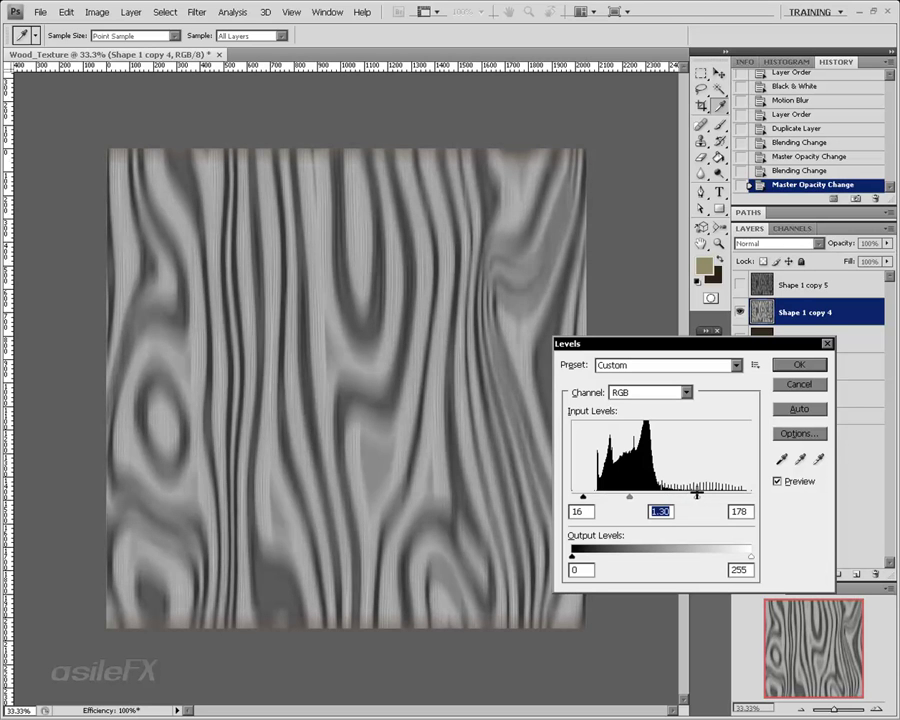
pyautogui.moveTo(638, 495)
pyautogui.mouseDown()
pyautogui.moveTo(616, 496)
pyautogui.moveTo(631, 495)
pyautogui.mouseUp()
pyautogui.moveTo(686, 497); pyautogui.dragTo(626, 497)
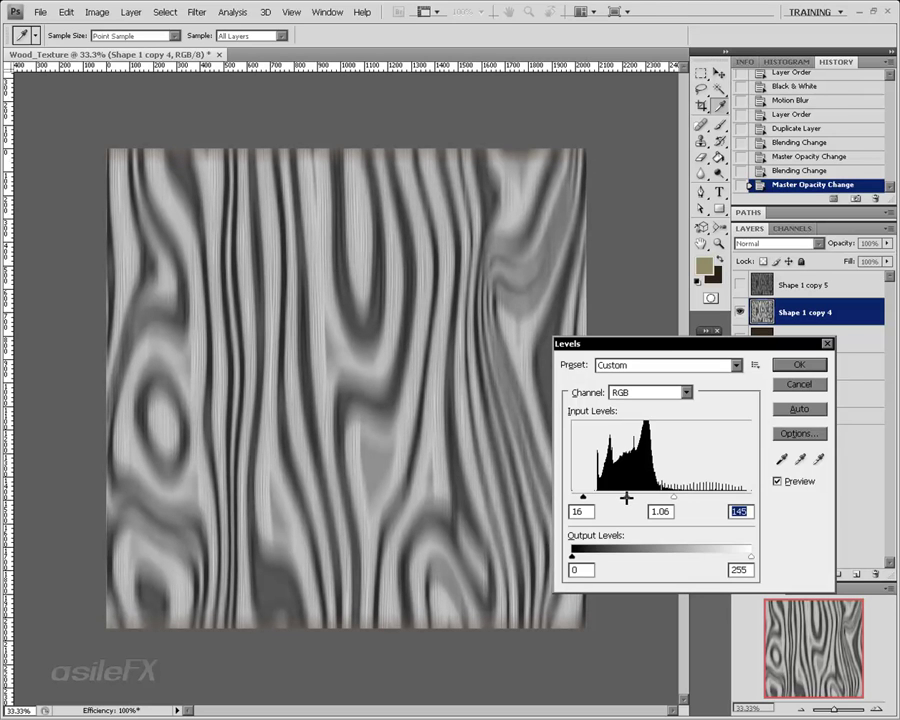
pyautogui.press('Return')
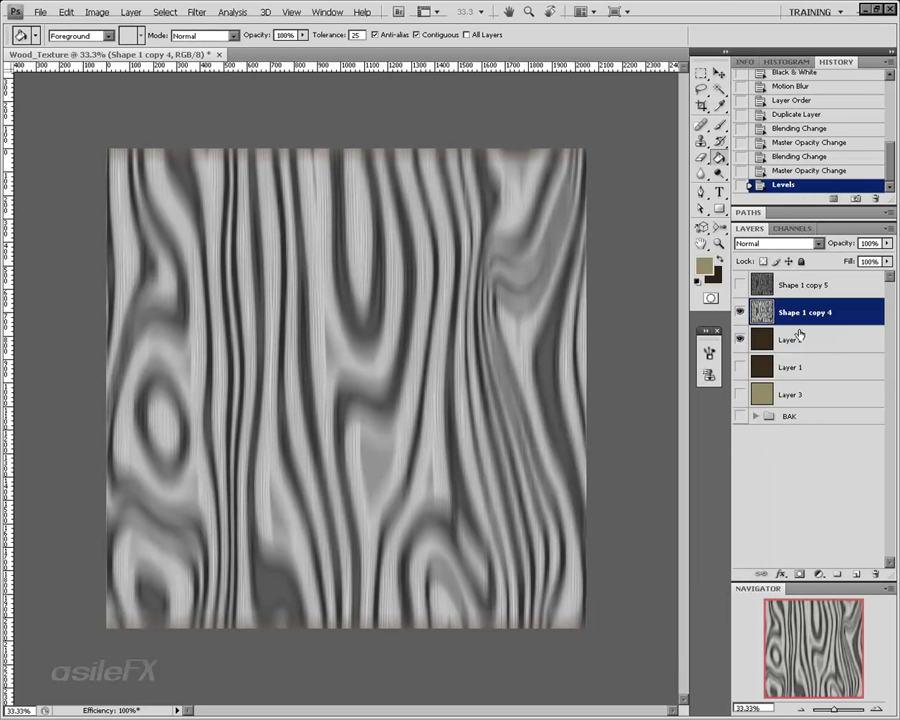
# - Set Shape 1 copy 4 to Color Burn blending at 21% opacity
pyautogui.click(796, 244)
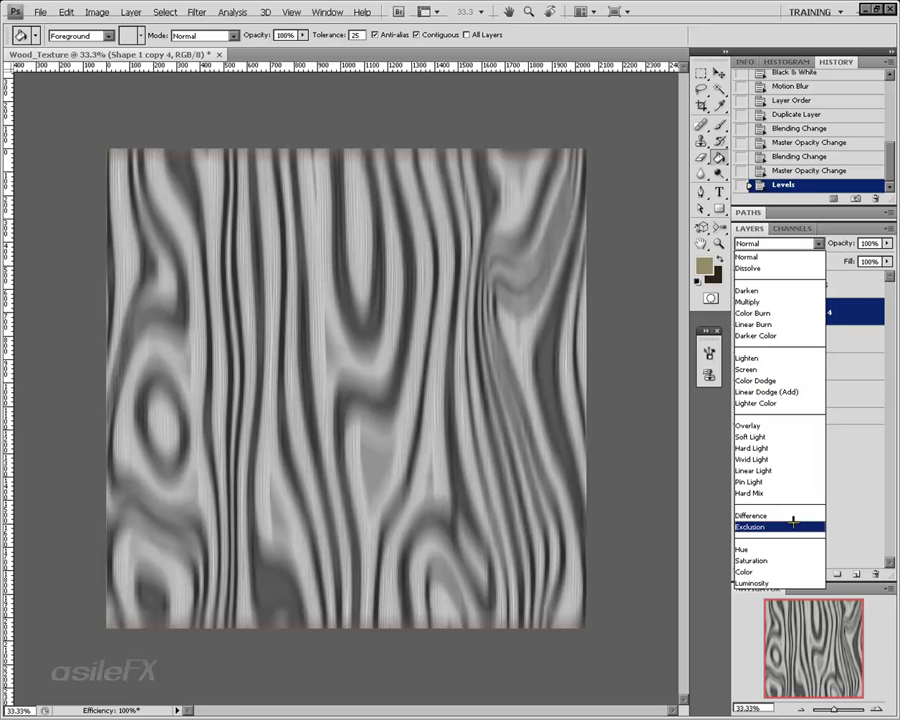
pyautogui.click(800, 313)
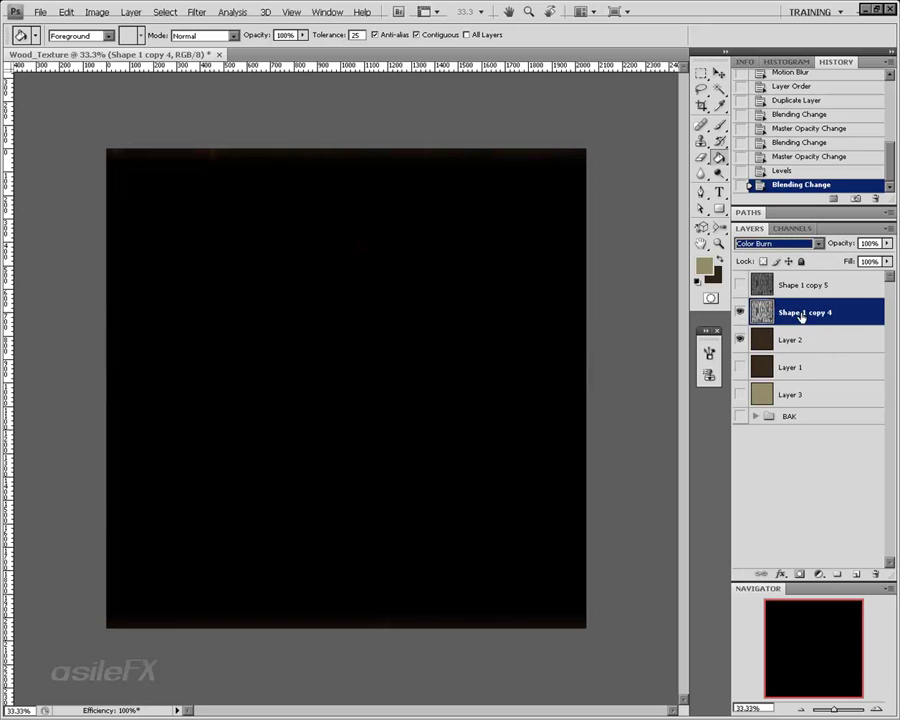
pyautogui.click(887, 243)
pyautogui.moveTo(858, 255); pyautogui.dragTo(830, 255)
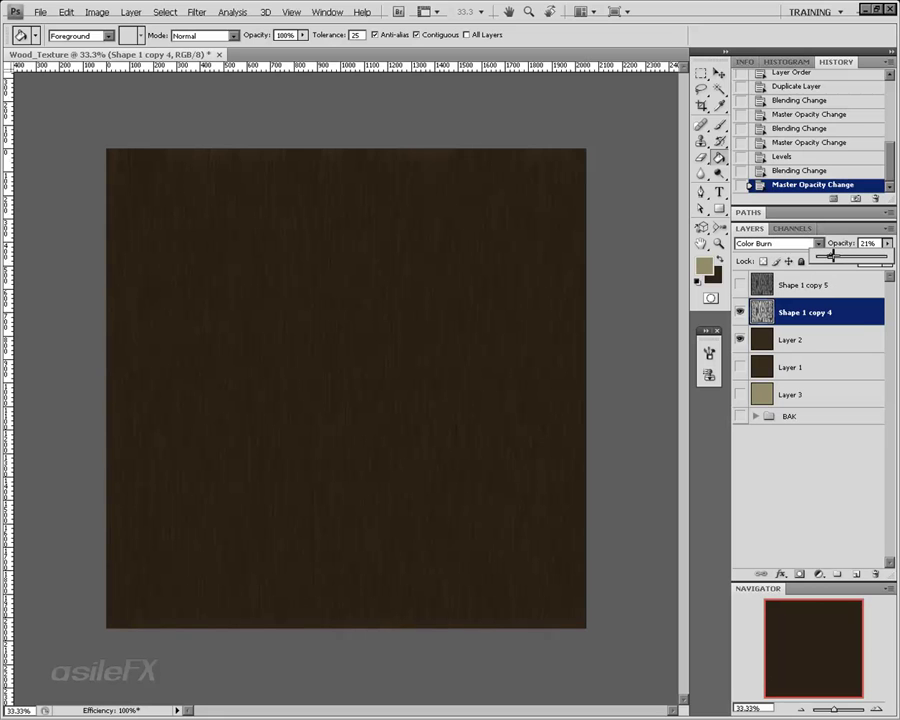
pyautogui.click(858, 317)
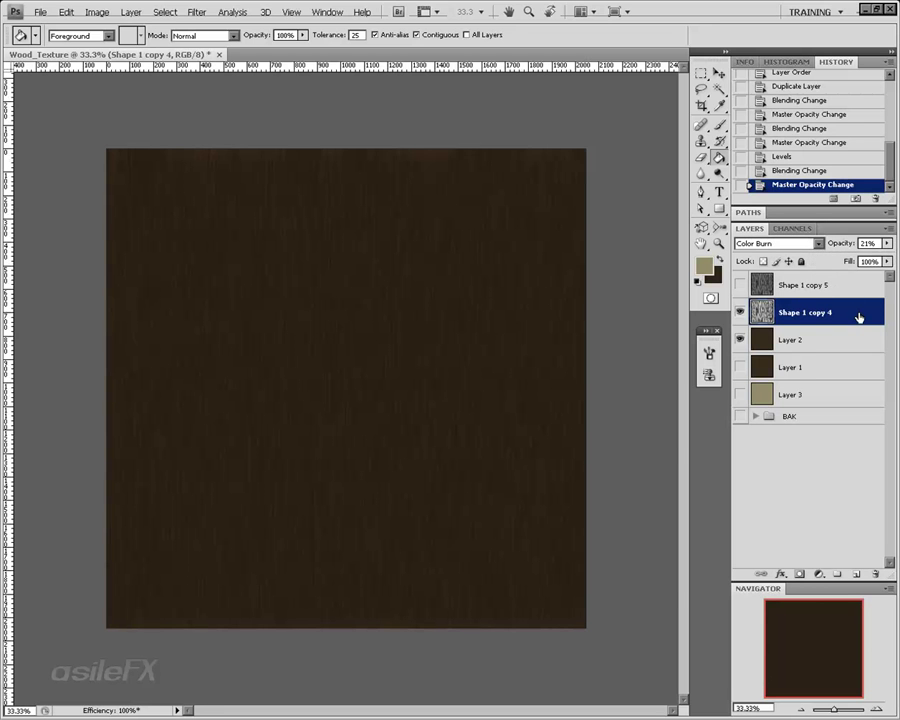
# - Apply another Levels adjustment to Shape 1 copy 4, starting with midtones at 1.87 and lowering the white point to bring out the grain
pyautogui.hotkey('ctrl', 'l')
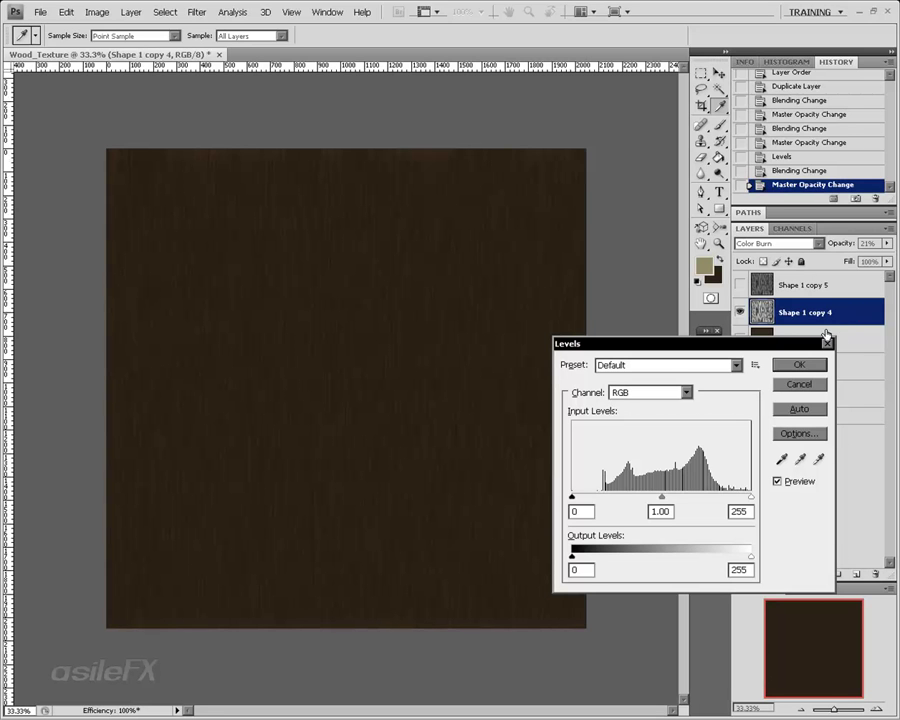
pyautogui.moveTo(660, 496); pyautogui.dragTo(621, 494)
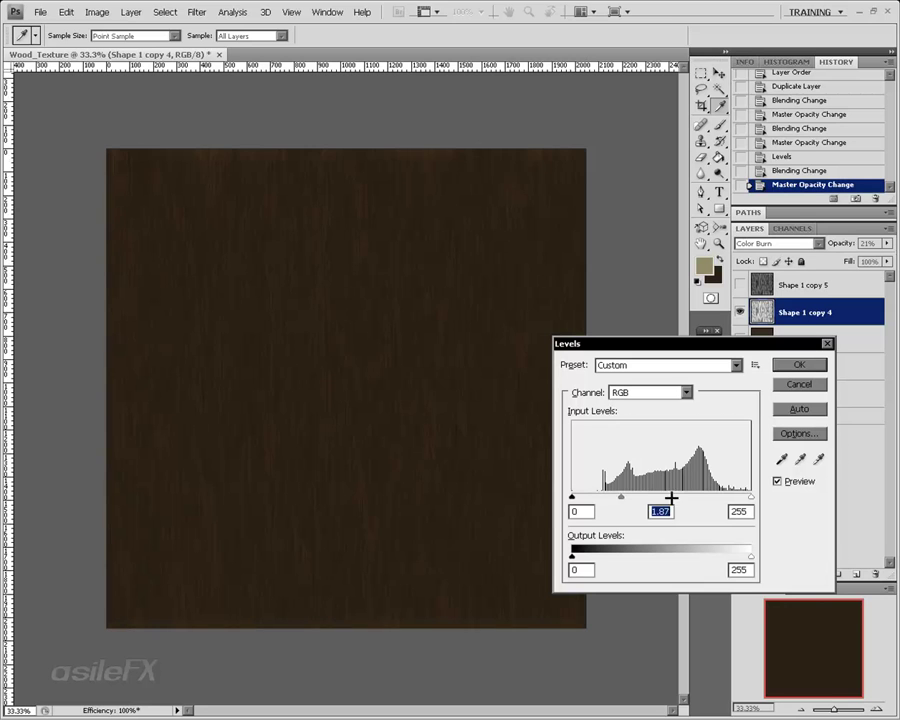
pyautogui.moveTo(751, 497); pyautogui.dragTo(699, 494)
pyautogui.moveTo(579, 496); pyautogui.dragTo(602, 504)
pyautogui.moveTo(701, 496)
pyautogui.mouseDown()
pyautogui.moveTo(640, 493)
pyautogui.moveTo(737, 495)
pyautogui.moveTo(689, 494)
pyautogui.moveTo(702, 496)
pyautogui.mouseUp()
pyautogui.moveTo(604, 502)
pyautogui.mouseDown()
pyautogui.moveTo(662, 497)
pyautogui.moveTo(565, 497)
pyautogui.moveTo(673, 497)
pyautogui.moveTo(582, 494)
pyautogui.moveTo(593, 497)
pyautogui.mouseUp()
pyautogui.moveTo(697, 494)
pyautogui.mouseDown()
pyautogui.moveTo(633, 494)
pyautogui.moveTo(743, 498)
pyautogui.moveTo(647, 500)
pyautogui.moveTo(700, 500)
pyautogui.mouseUp()
pyautogui.press('Return')
pyautogui.press('g')
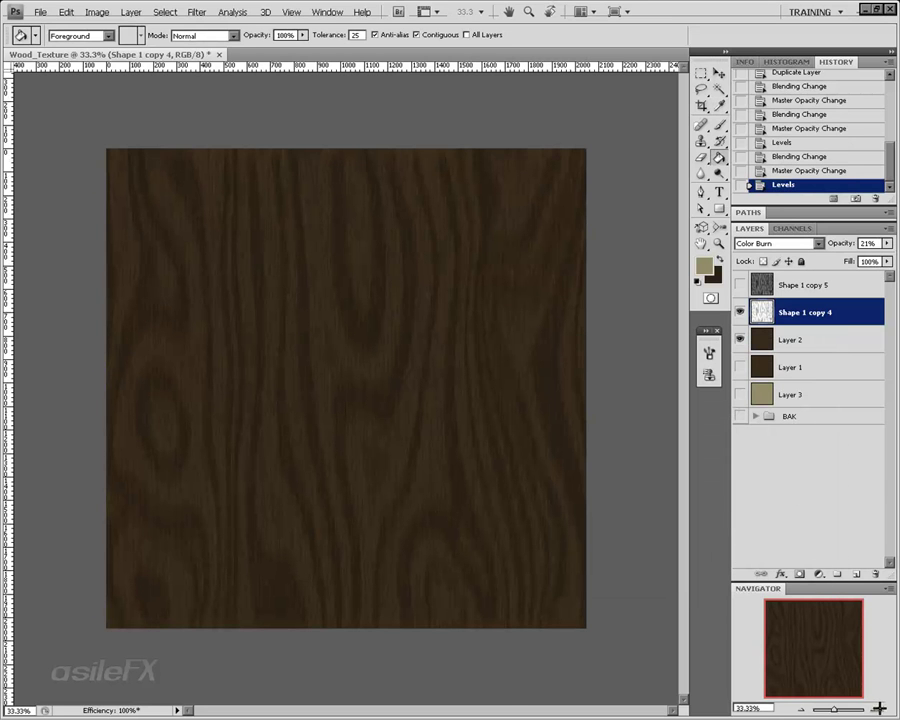
# - Compare the wood texture with Shape 1 copy 4 hidden and shown at 50% magnification, and check the whole canvas
pyautogui.hotkey('ctrl', '+')
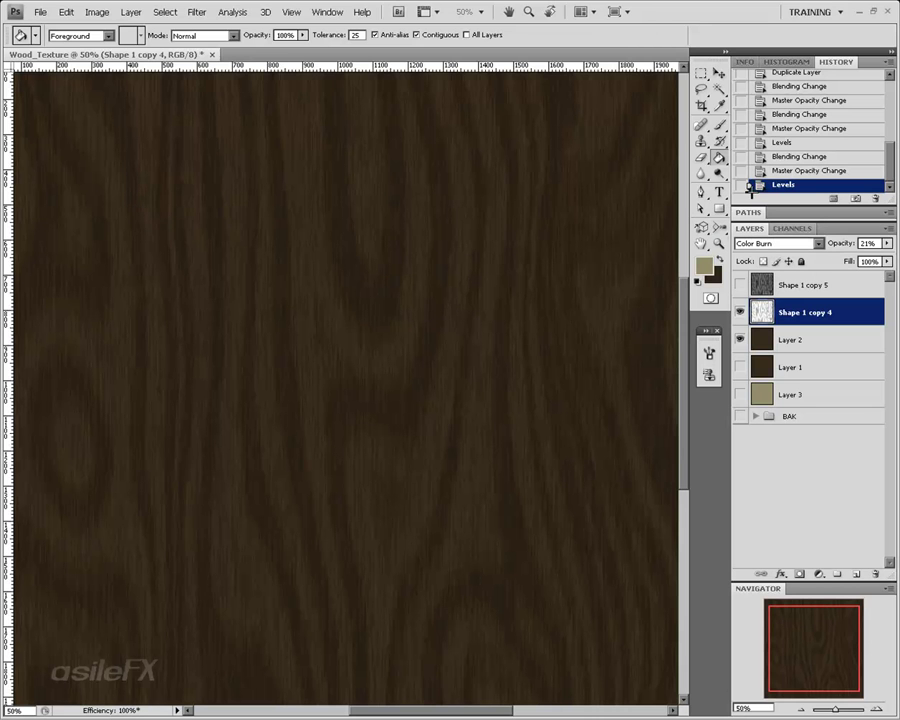
pyautogui.click(740, 313)
pyautogui.click(740, 313)
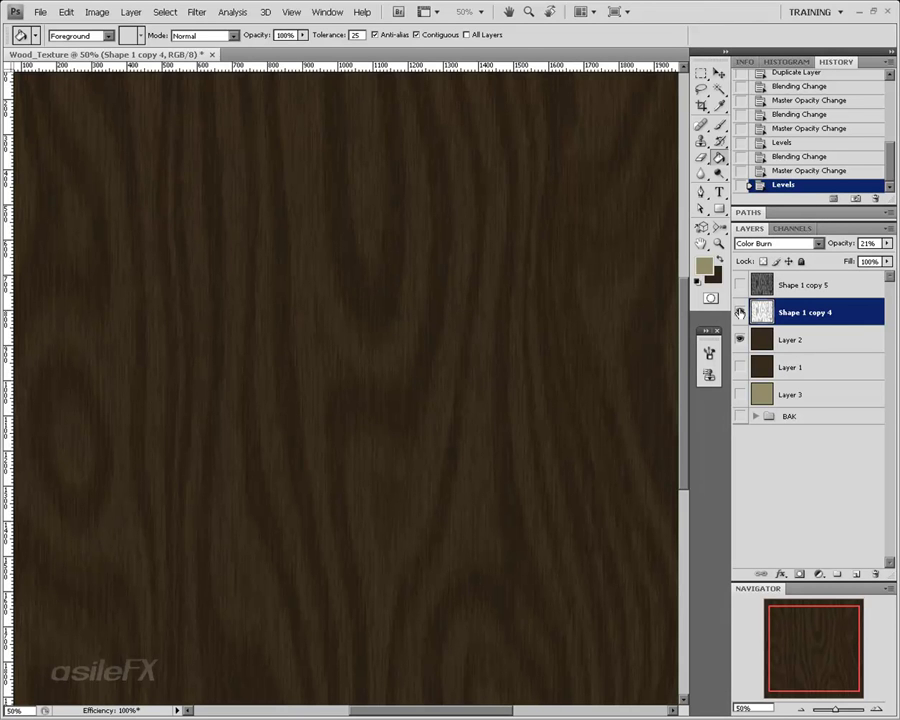
pyautogui.click(793, 707)
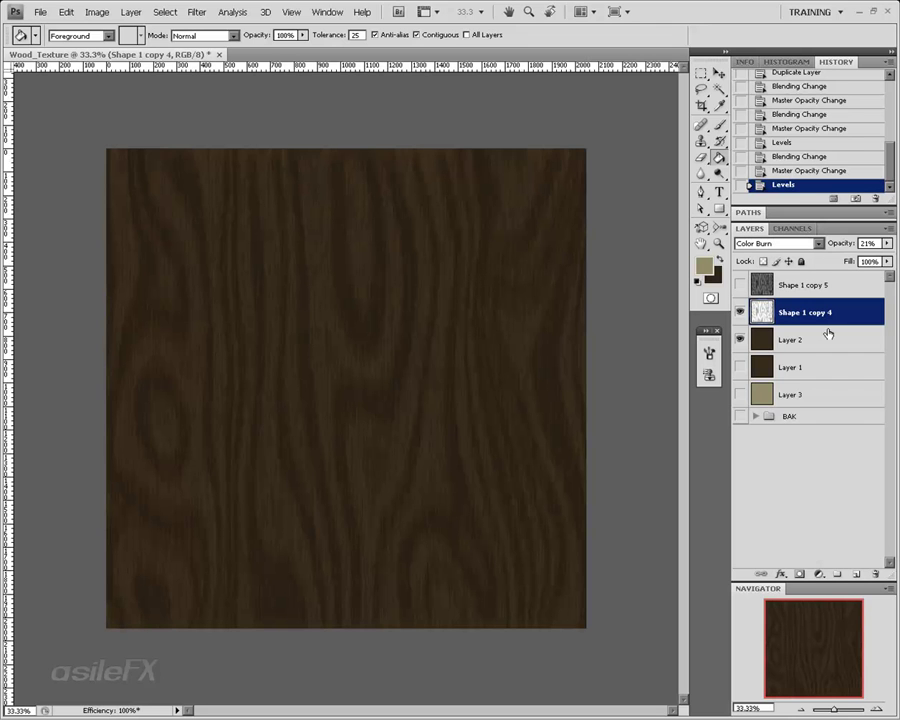
# - Duplicate the Shape 1 copy 4 layer and set the duplicate to Normal blending at 100% opacity
pyautogui.moveTo(805, 316); pyautogui.dragTo(859, 576)
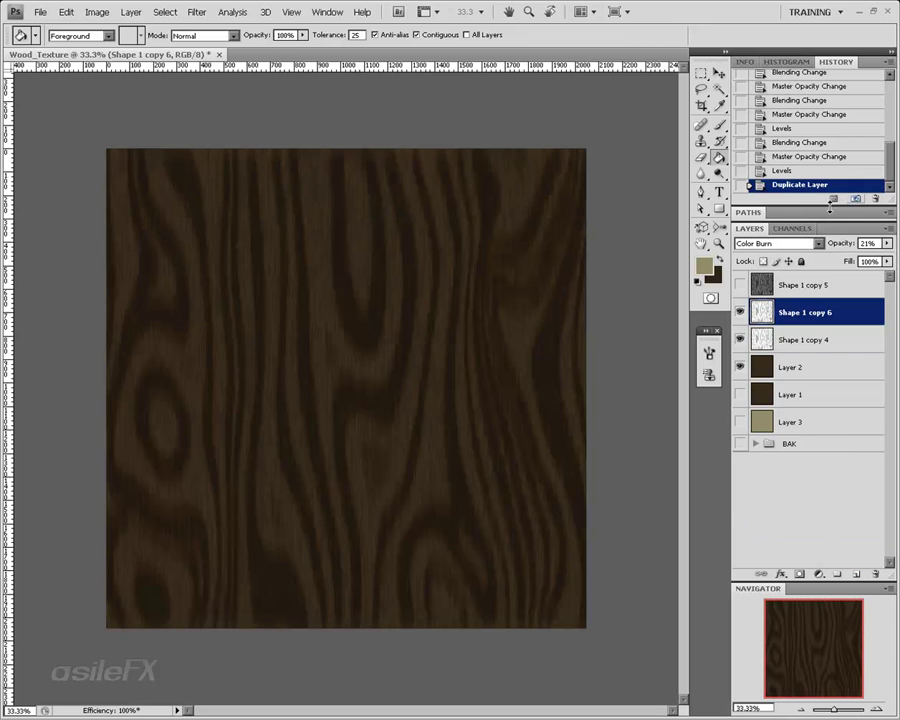
pyautogui.moveTo(886, 243); pyautogui.dragTo(820, 256)
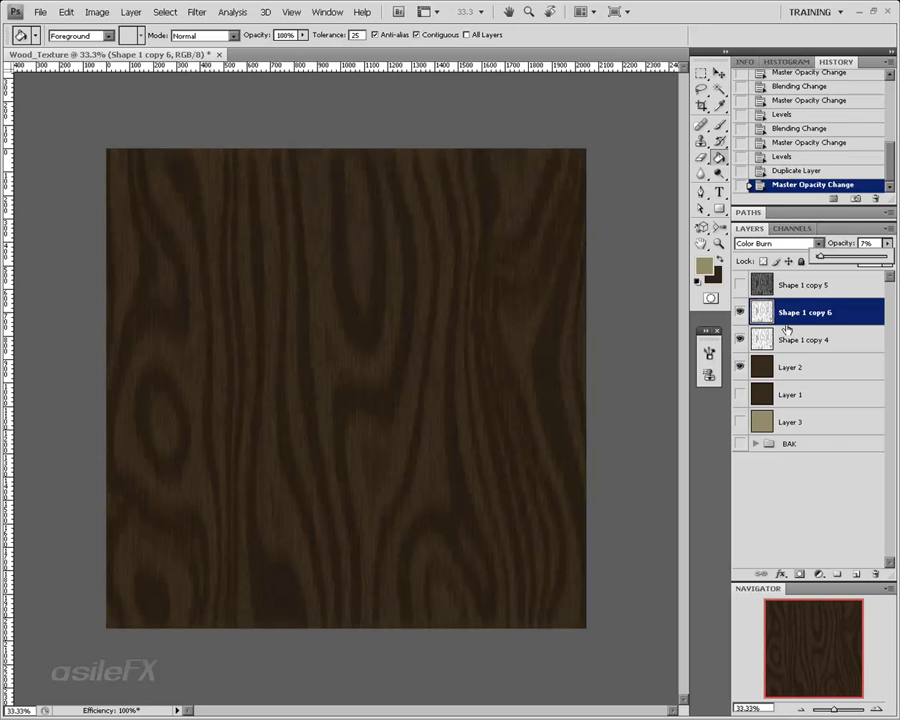
pyautogui.click(776, 243)
pyautogui.click(760, 255)
pyautogui.click(887, 243)
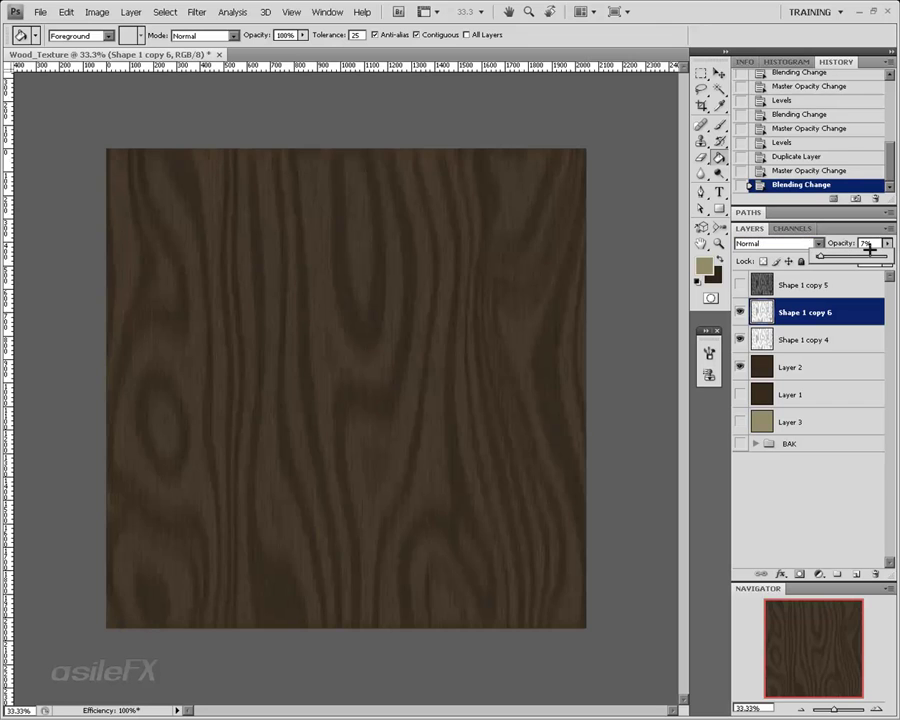
pyautogui.moveTo(821, 256); pyautogui.dragTo(888, 256)
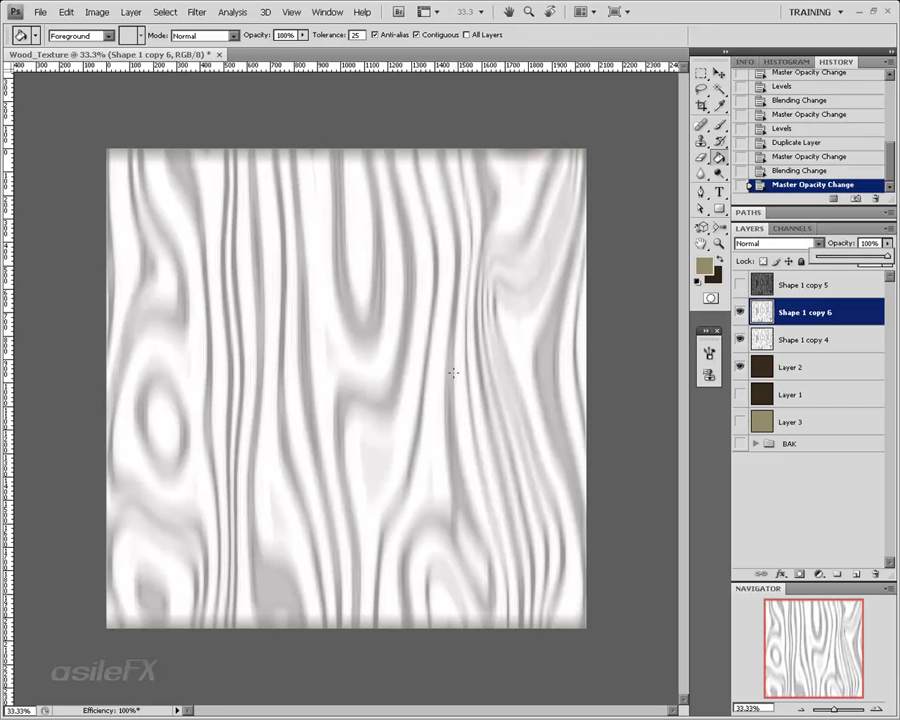
pyautogui.click(830, 316)
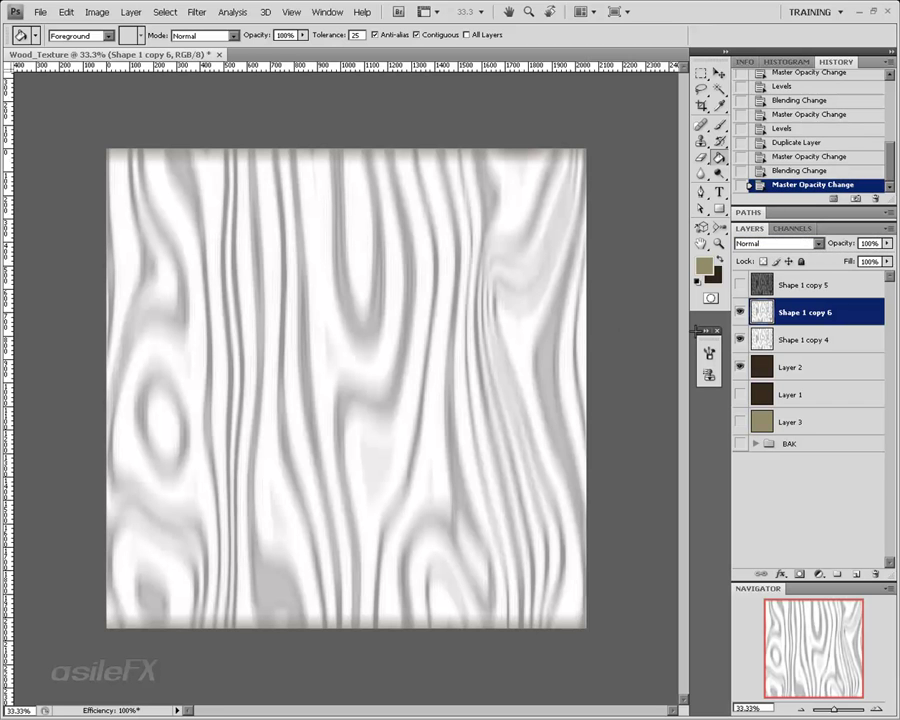
# - Apply Levels to Shape 1 copy 6, raising the black point strongly to turn the gray grain bands nearly black
pyautogui.hotkey('ctrl', 'l')
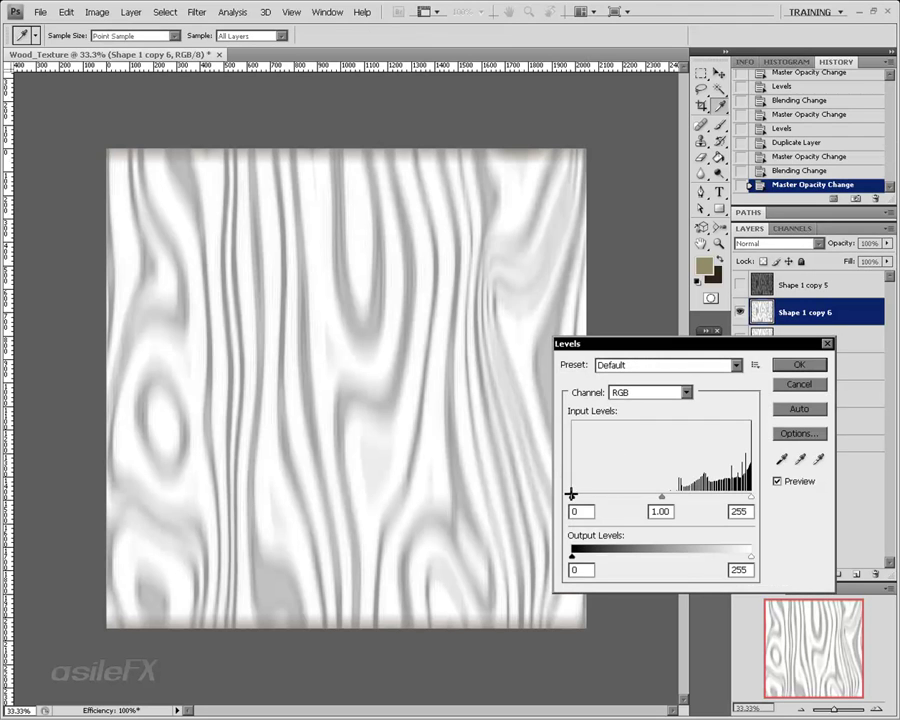
pyautogui.moveTo(571, 494); pyautogui.dragTo(644, 494)
pyautogui.press('Return')
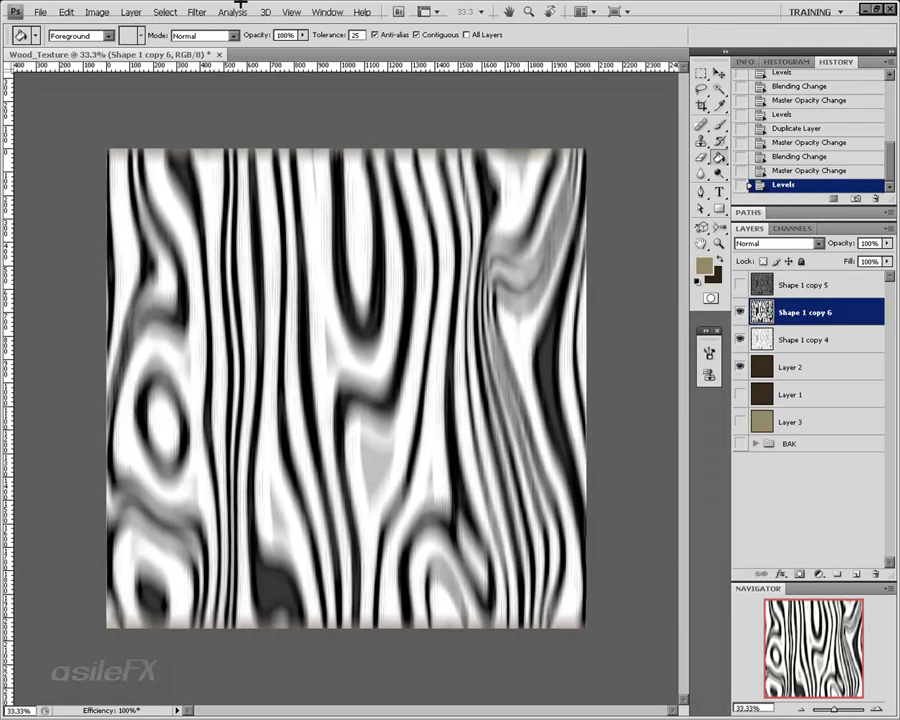
# - Apply a Gaussian Blur with a radius of about 28.9 pixels to Shape 1 copy 6
pyautogui.click(240, 8)
pyautogui.moveTo(240, 143)
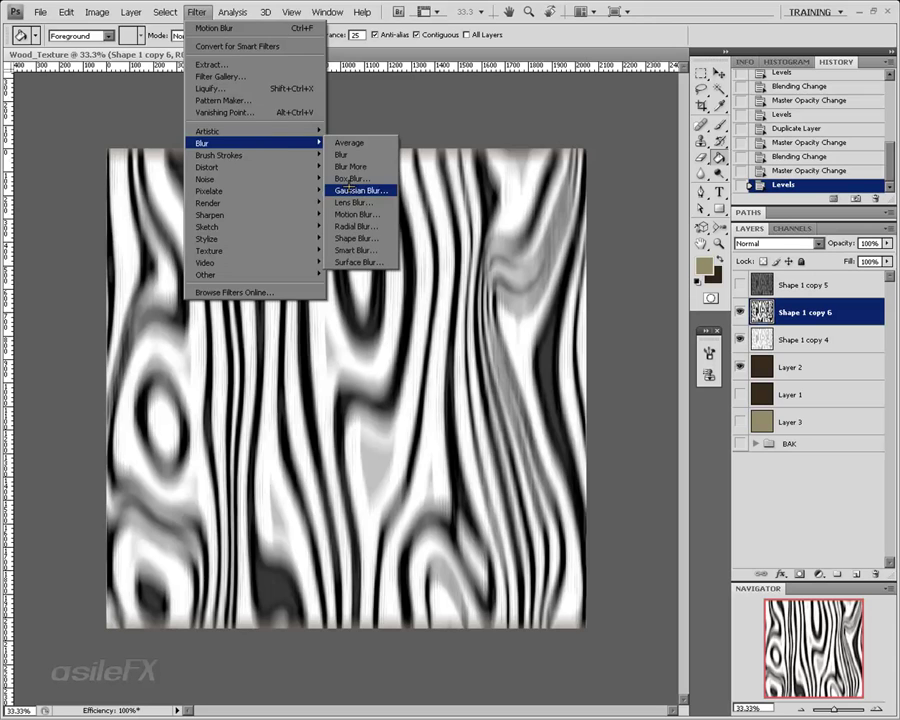
pyautogui.click(352, 189)
pyautogui.moveTo(500, 386)
pyautogui.mouseDown()
pyautogui.moveTo(526, 386)
pyautogui.moveTo(513, 386)
pyautogui.mouseUp()
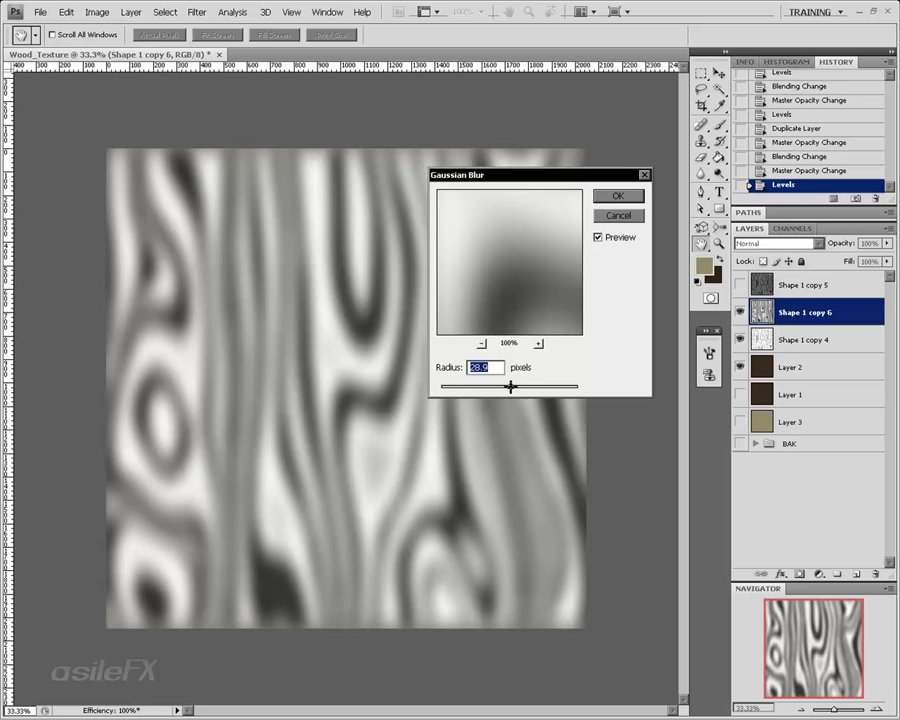
pyautogui.press('Return')
# - Set Shape 1 copy 6 to Linear Burn blending at 11% opacity
pyautogui.click(776, 243)
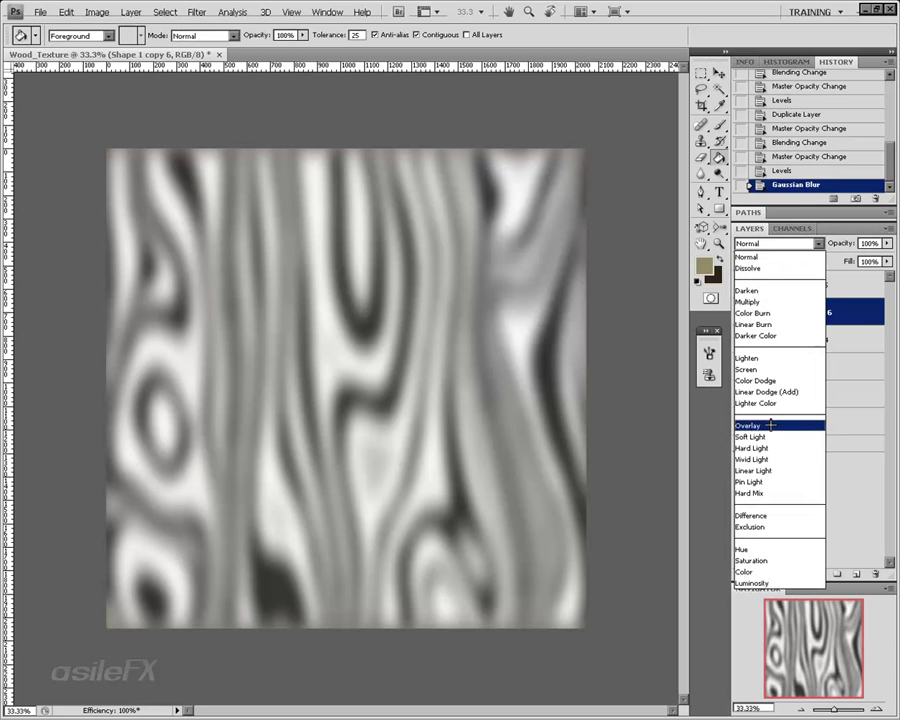
pyautogui.click(773, 323)
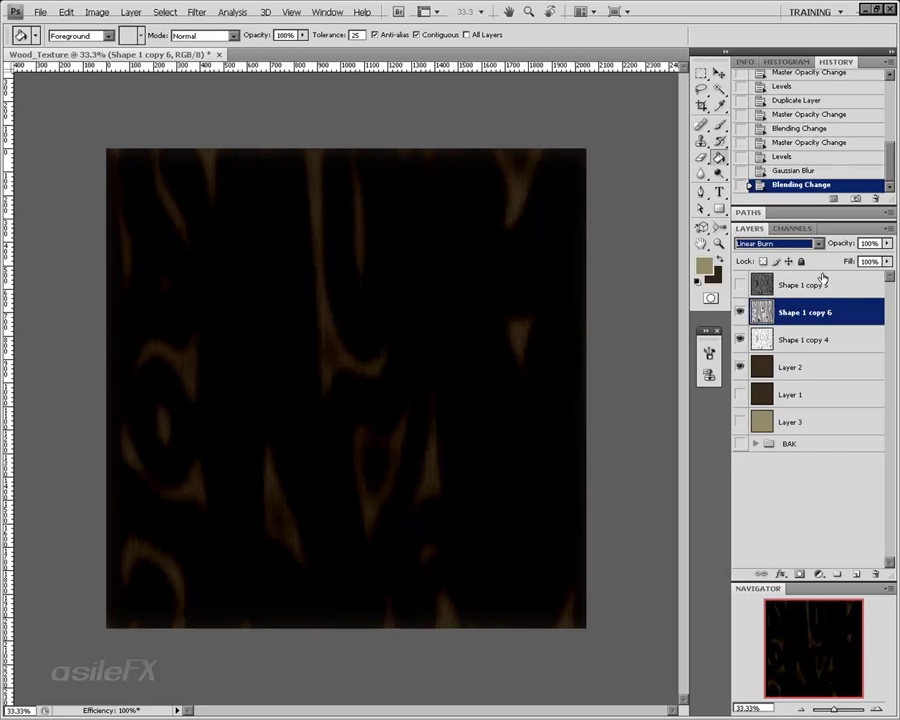
pyautogui.click(886, 243)
pyautogui.moveTo(843, 257); pyautogui.dragTo(823, 256)
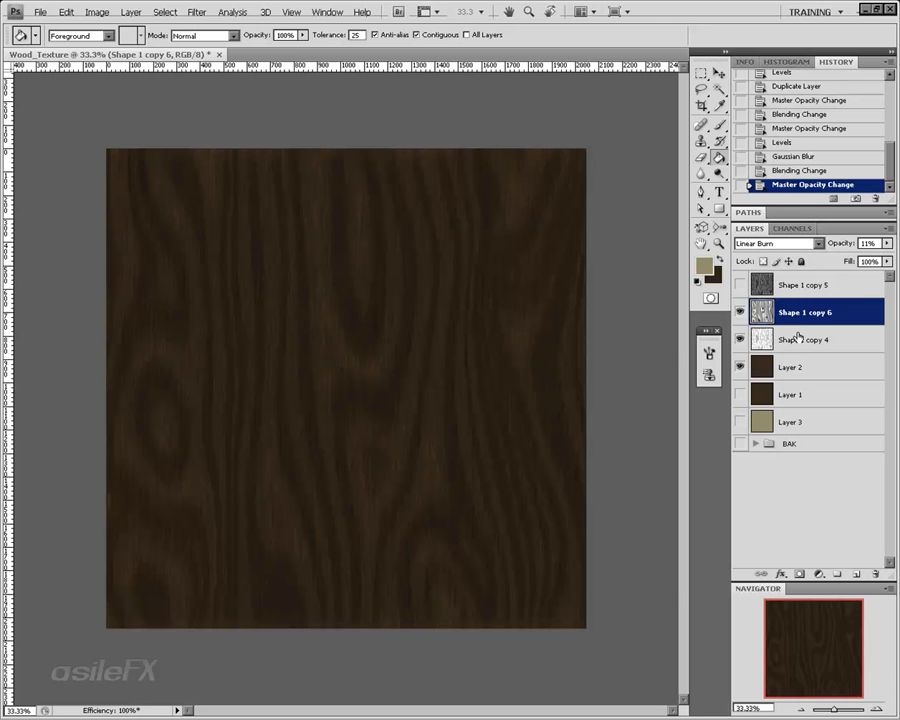
# - Apply Levels to Shape 1 copy 6 with input values of about 22, 0.76 and 235 to increase the grain contrast
pyautogui.hotkey('ctrl', 'l')
pyautogui.moveTo(649, 494)
pyautogui.mouseDown()
pyautogui.moveTo(689, 494)
pyautogui.moveTo(649, 494)
pyautogui.moveTo(660, 496)
pyautogui.mouseUp()
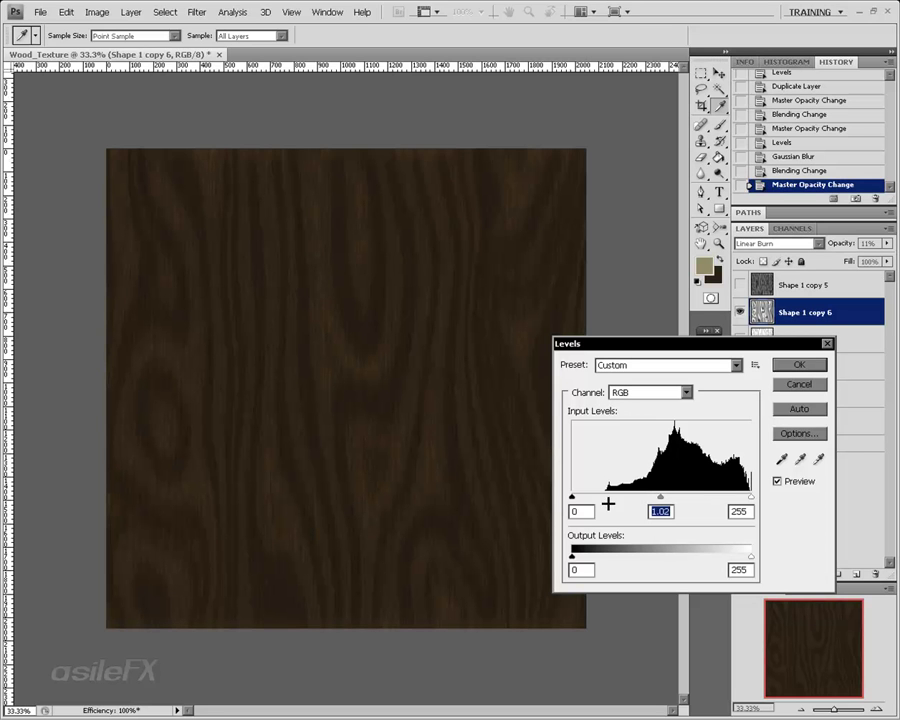
pyautogui.moveTo(578, 496); pyautogui.dragTo(616, 495)
pyautogui.moveTo(685, 495); pyautogui.dragTo(657, 496)
pyautogui.moveTo(751, 496); pyautogui.dragTo(733, 496)
pyautogui.moveTo(652, 496); pyautogui.dragTo(683, 495)
pyautogui.moveTo(616, 497); pyautogui.dragTo(587, 497)
pyautogui.moveTo(739, 494)
pyautogui.mouseDown()
pyautogui.moveTo(702, 495)
pyautogui.moveTo(760, 490)
pyautogui.moveTo(729, 496)
pyautogui.mouseUp()
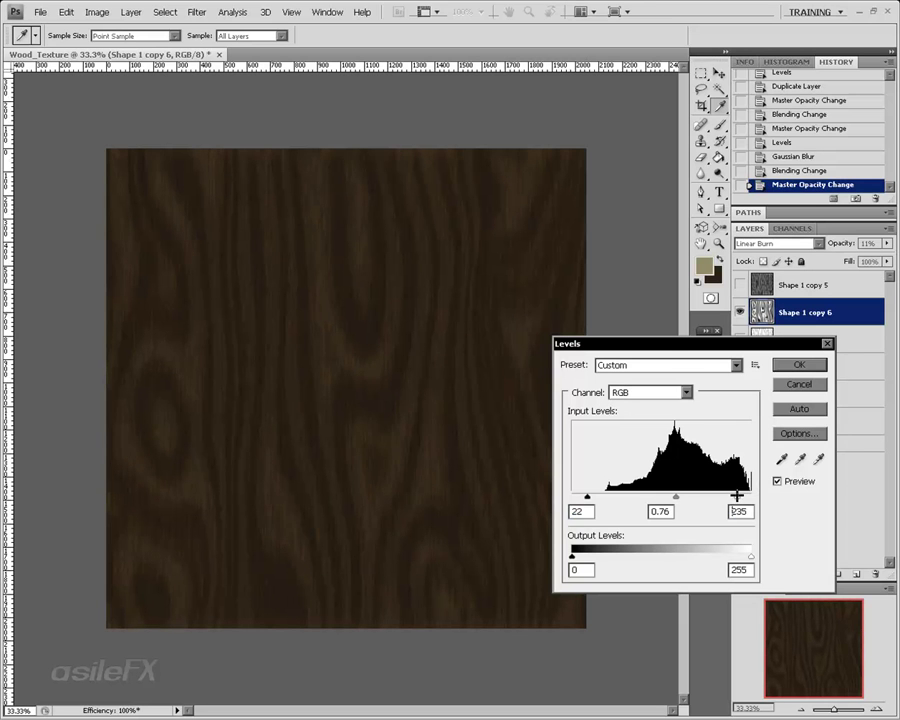
pyautogui.press('Return')
pyautogui.press('g')
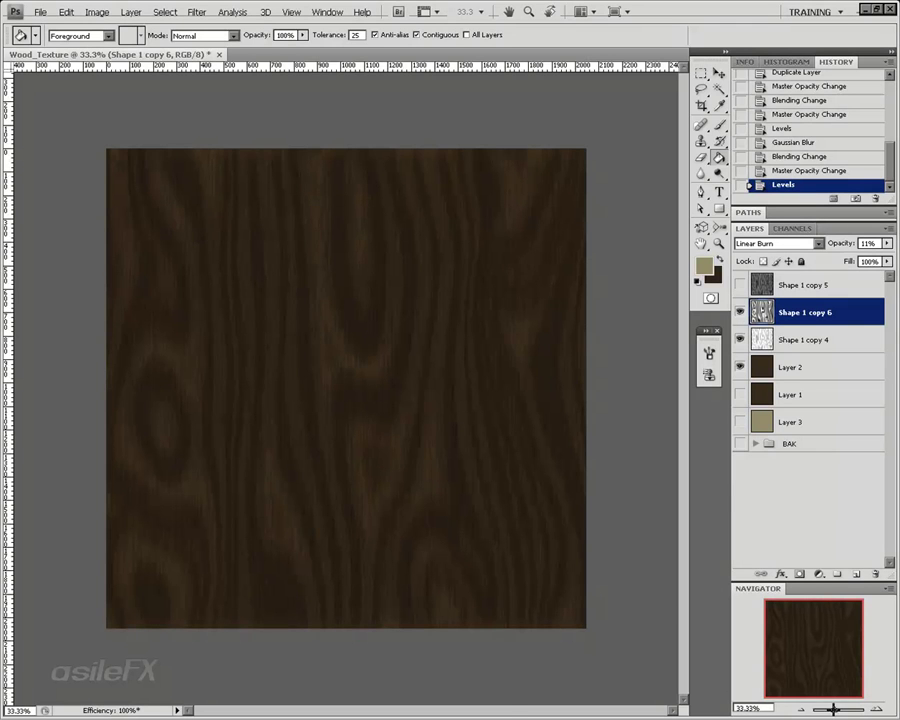
# - Create a new document from the current history state of Wood_Texture and compare it with the original
pyautogui.hotkey('ctrl', '+')
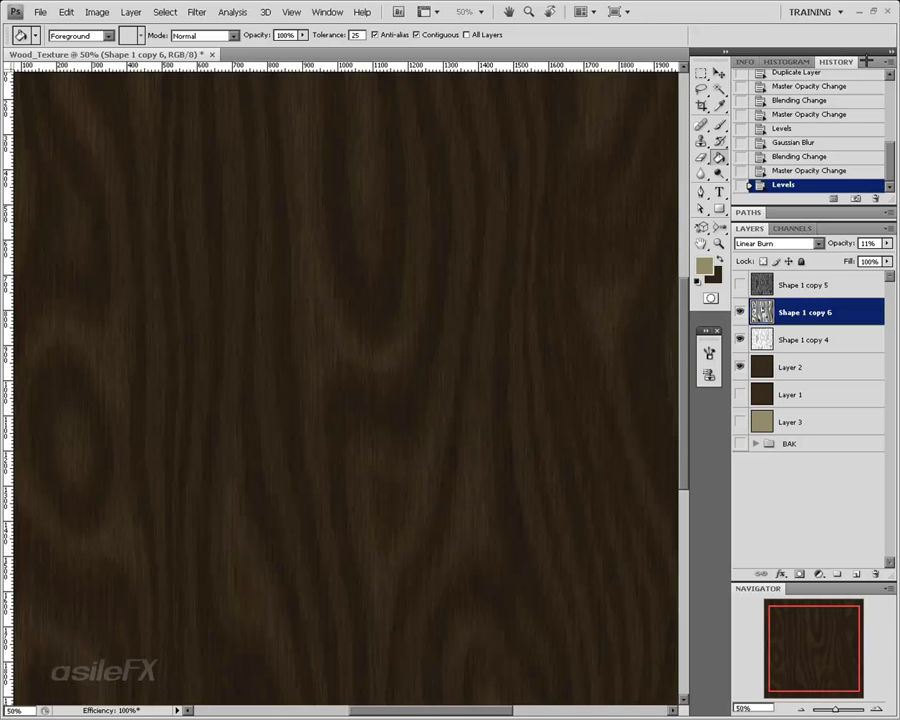
pyautogui.click(834, 199)
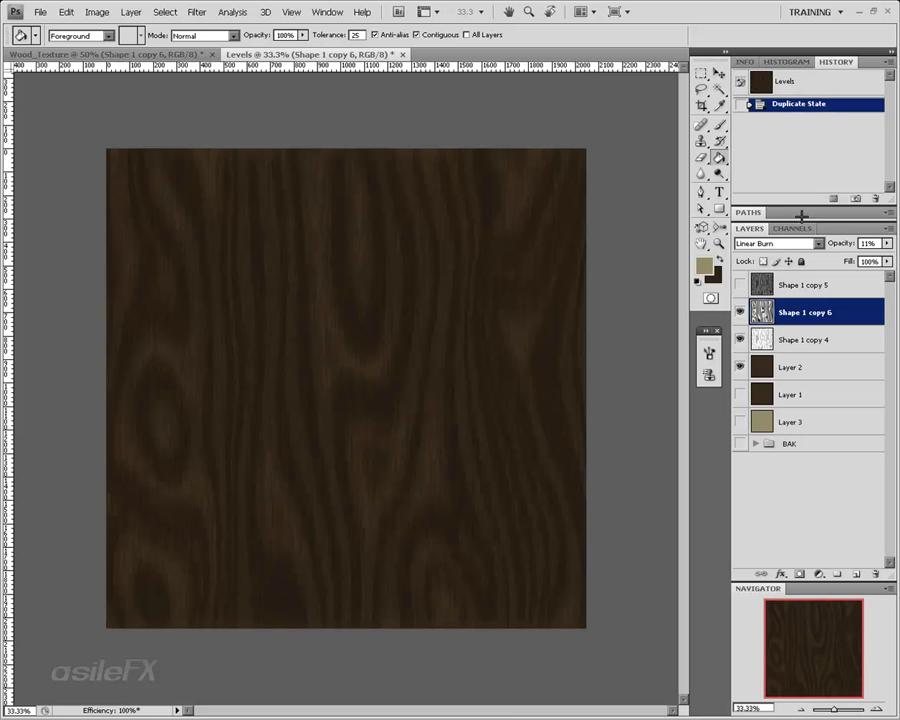
pyautogui.click(141, 54)
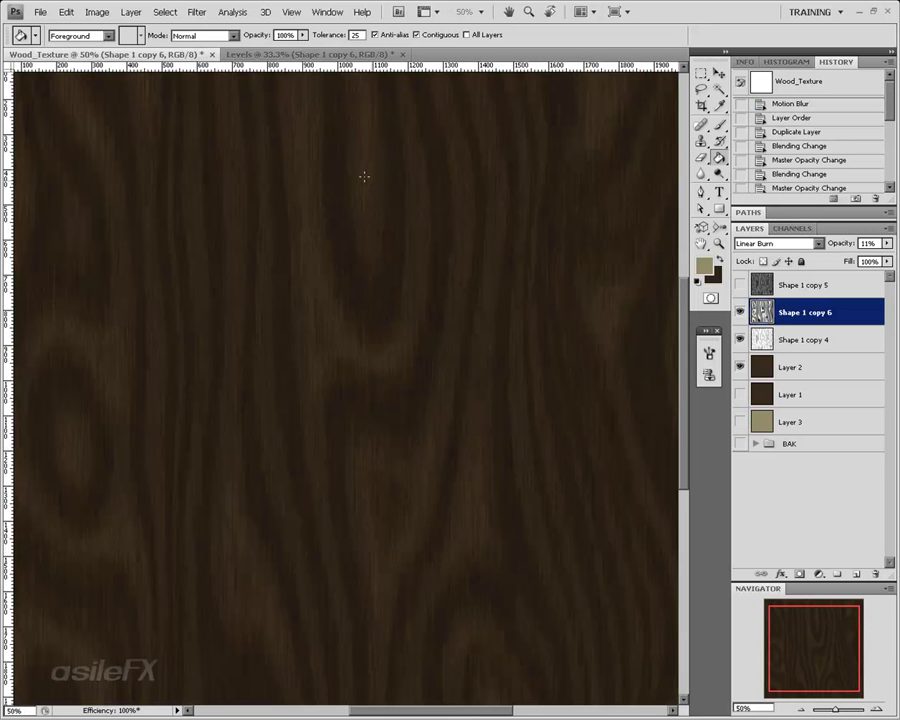
pyautogui.click(315, 55)
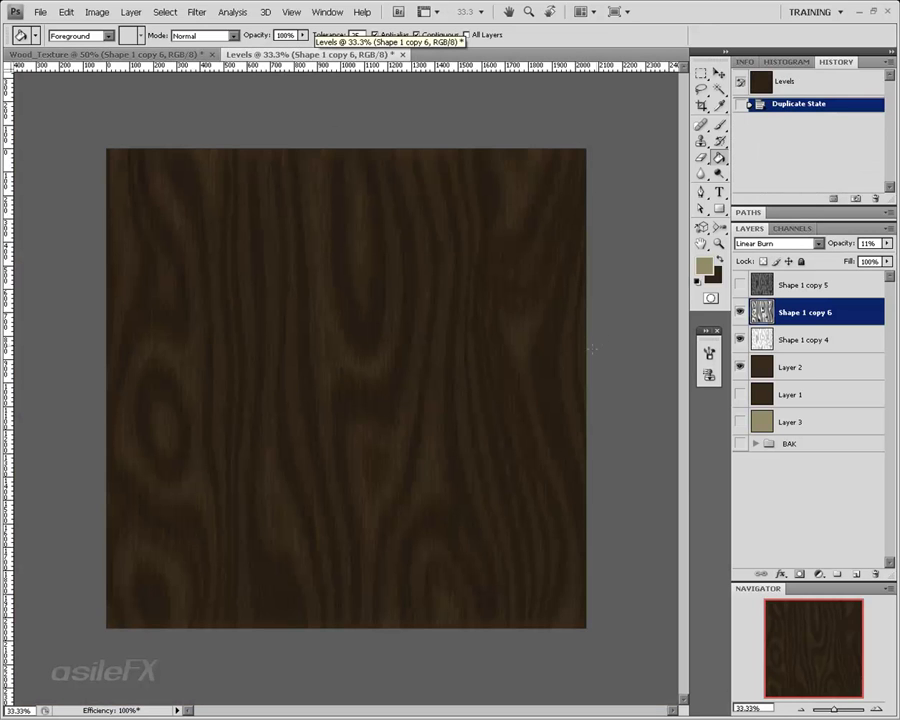
# - Flatten the duplicated Levels document, discarding its hidden layers, and compare it with Wood_Texture
pyautogui.click(768, 290)
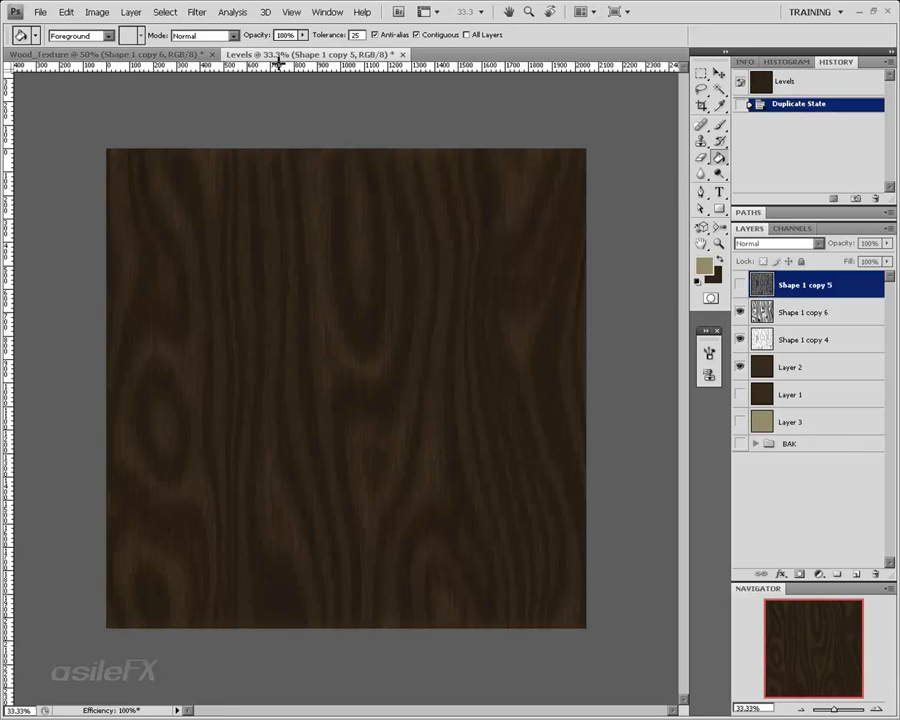
pyautogui.click(104, 14)
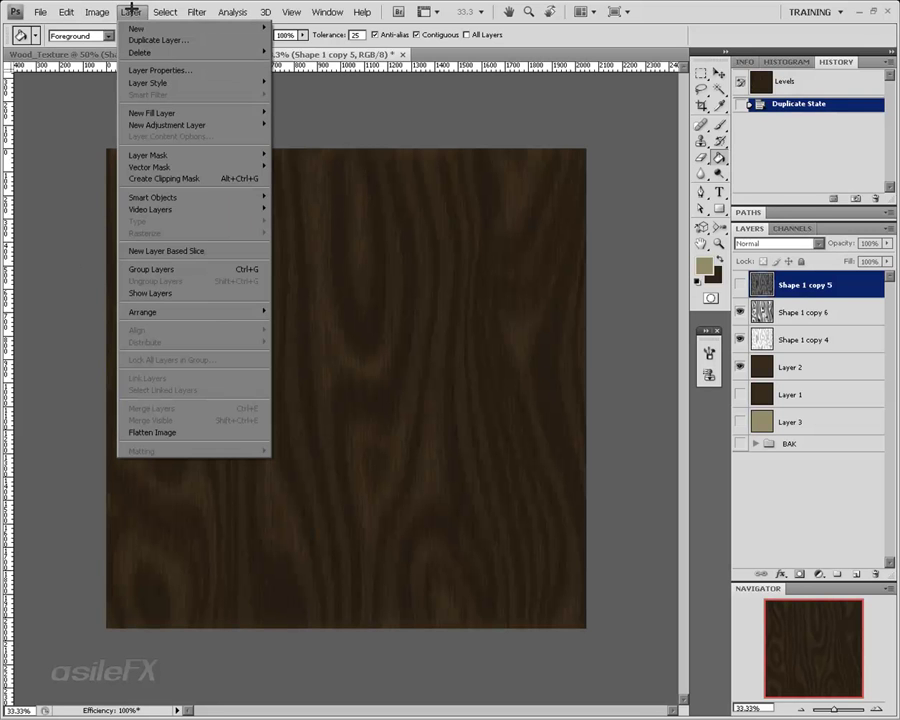
pyautogui.click(199, 426)
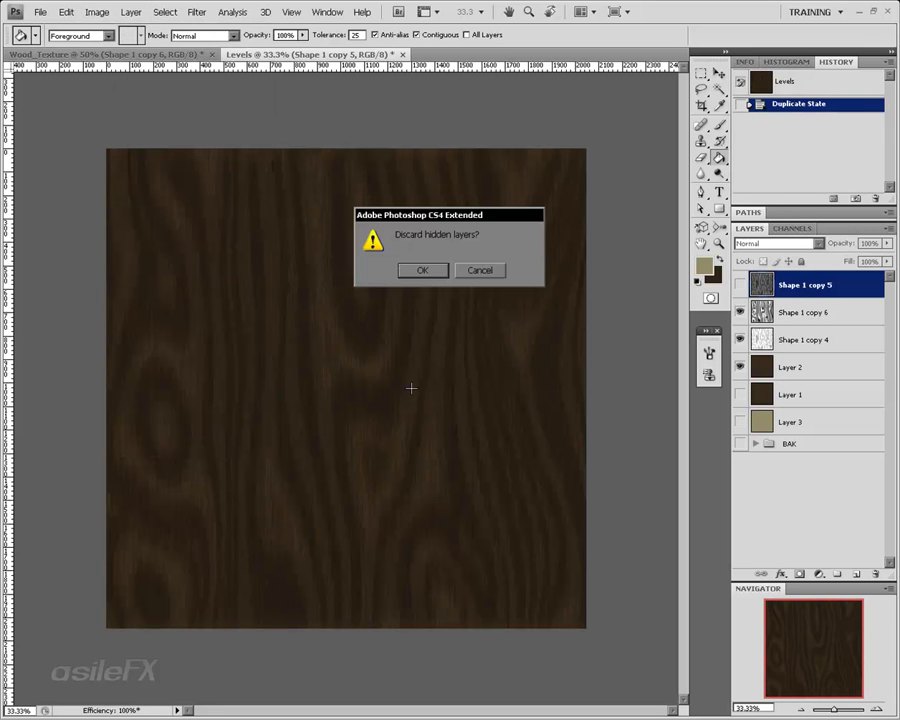
pyautogui.click(426, 270)
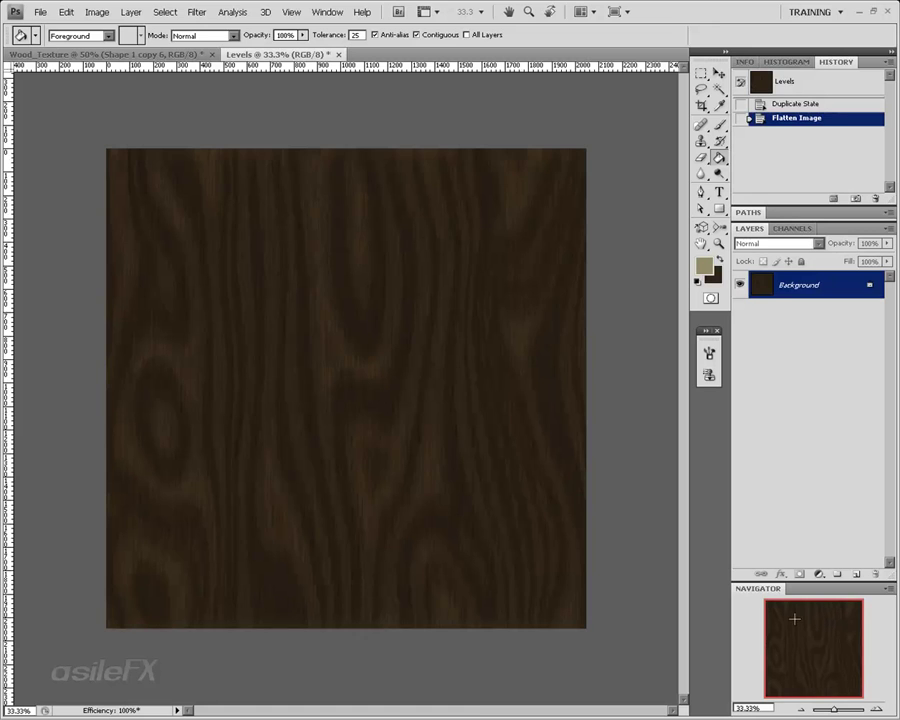
pyautogui.hotkey('ctrl', 'Tab')
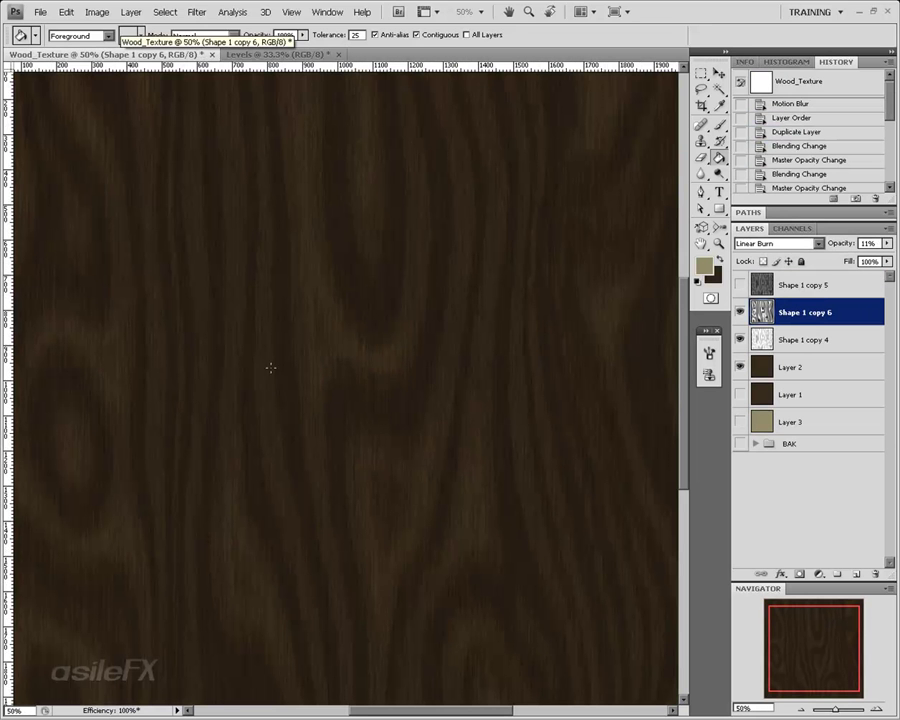
pyautogui.click(256, 55)
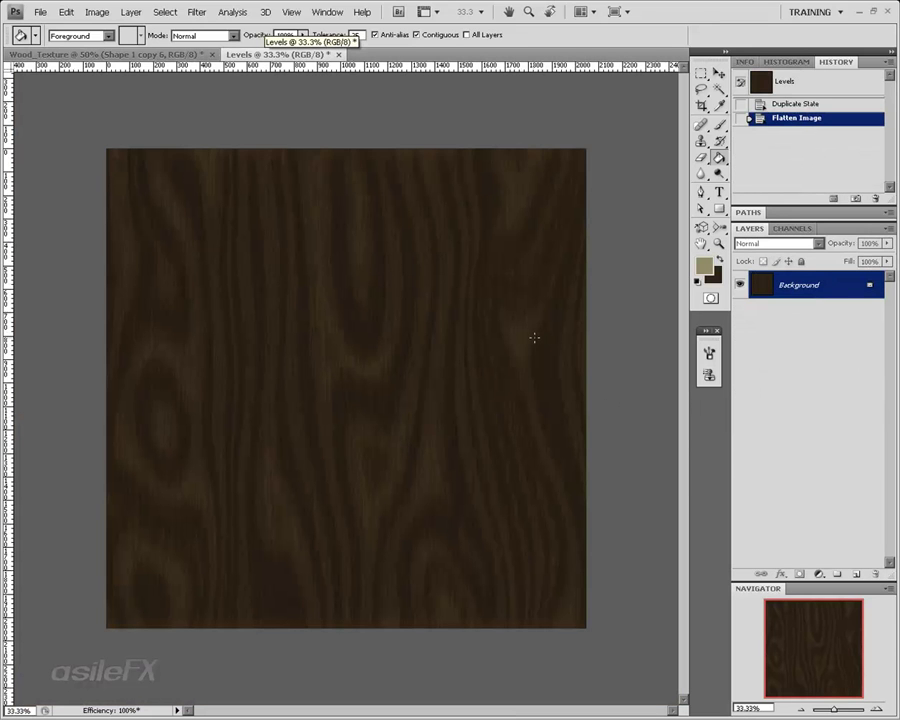
# - Duplicate the flattened Background layer and set the copy to Exclusion blending at 100% opacity to lighten the wood
pyautogui.click(876, 708)
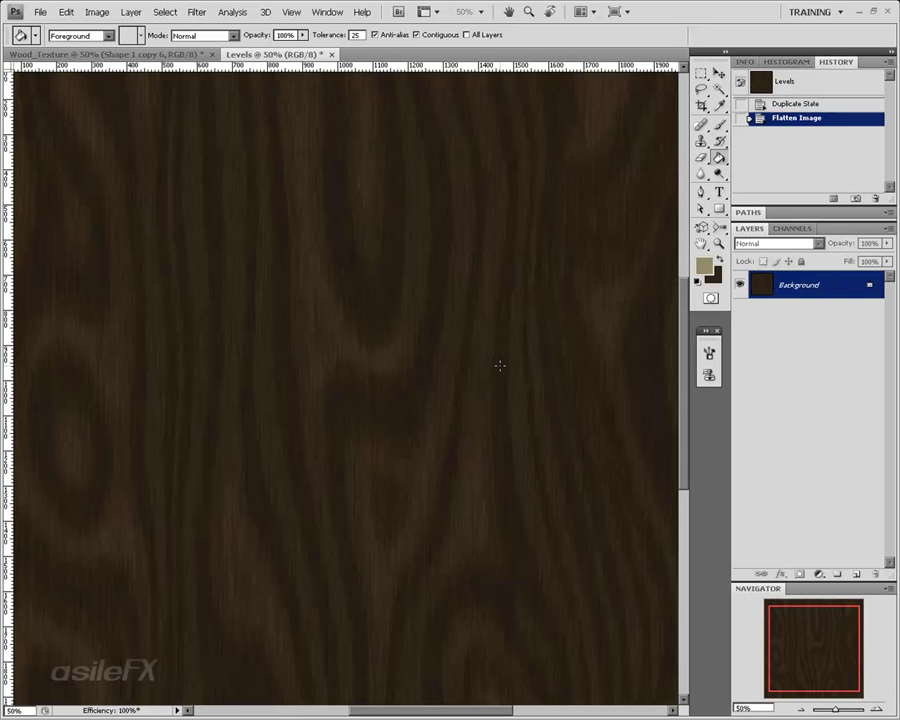
pyautogui.moveTo(749, 293); pyautogui.dragTo(837, 574)
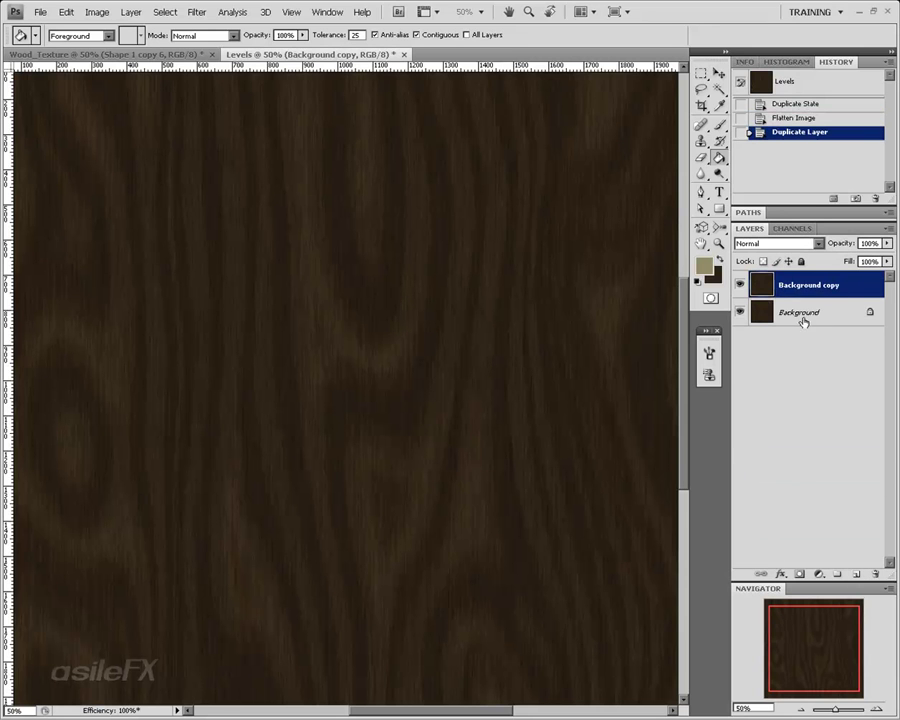
pyautogui.click(818, 243)
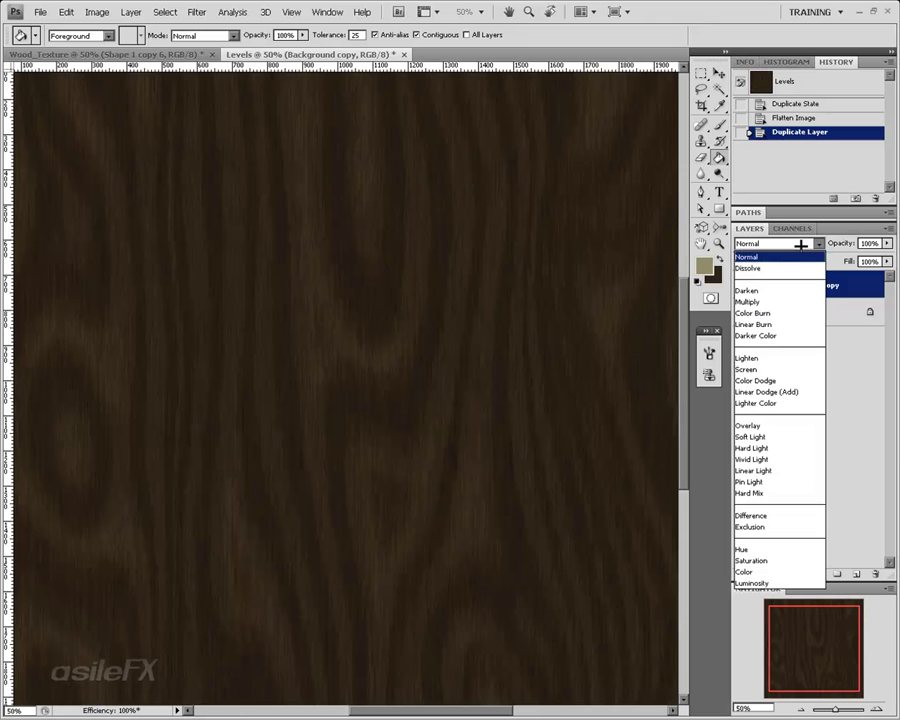
pyautogui.click(784, 527)
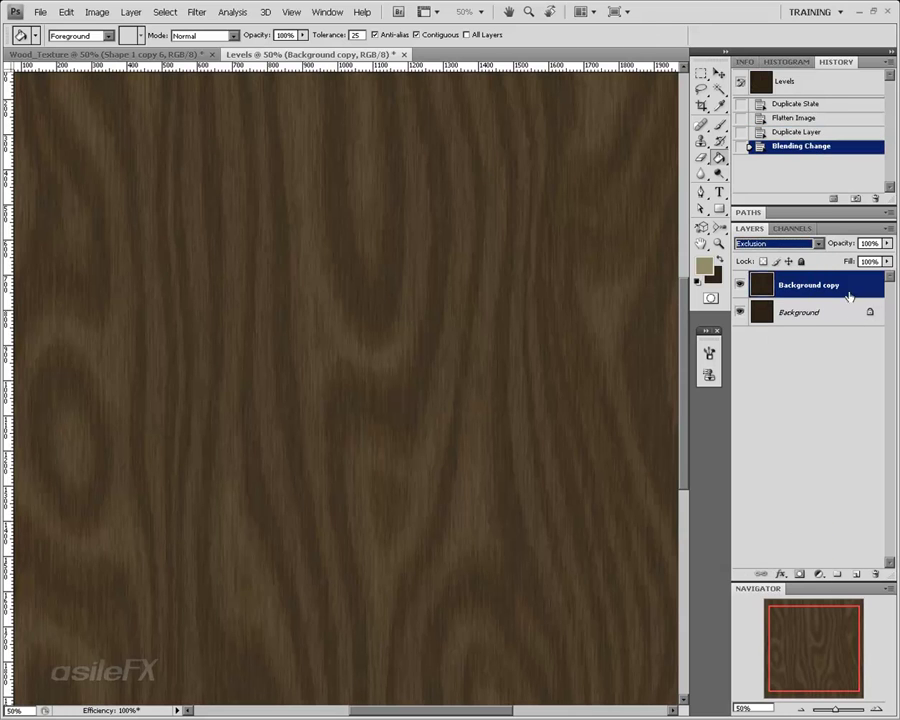
pyautogui.moveTo(806, 639)
pyautogui.mouseDown()
pyautogui.moveTo(791, 619)
pyautogui.moveTo(805, 642)
pyautogui.mouseUp()
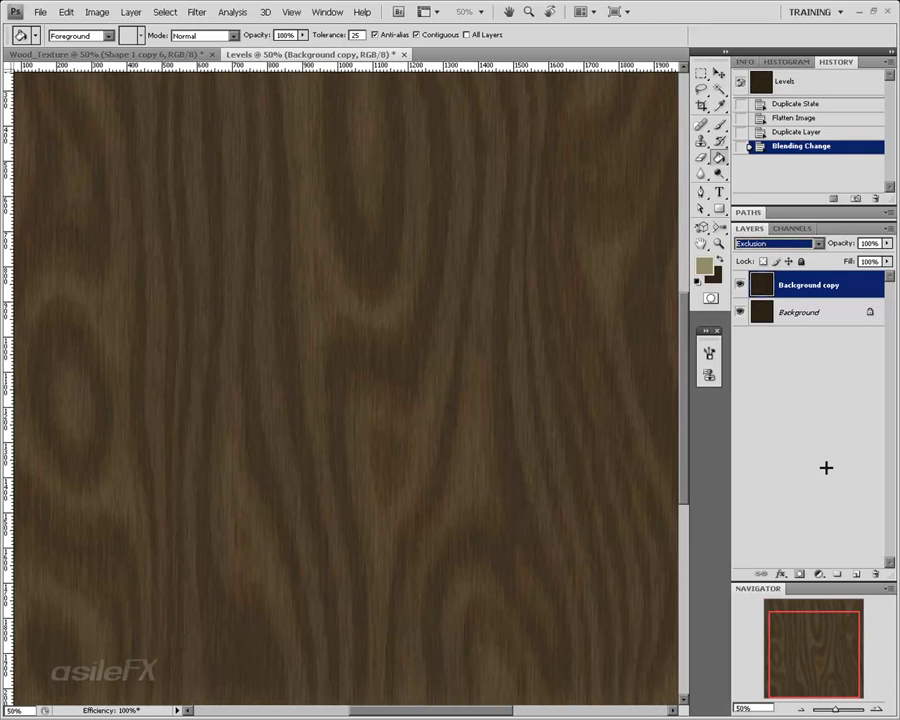
pyautogui.click(886, 243)
pyautogui.moveTo(876, 256)
pyautogui.mouseDown()
pyautogui.moveTo(814, 254)
pyautogui.moveTo(886, 254)
pyautogui.mouseUp()
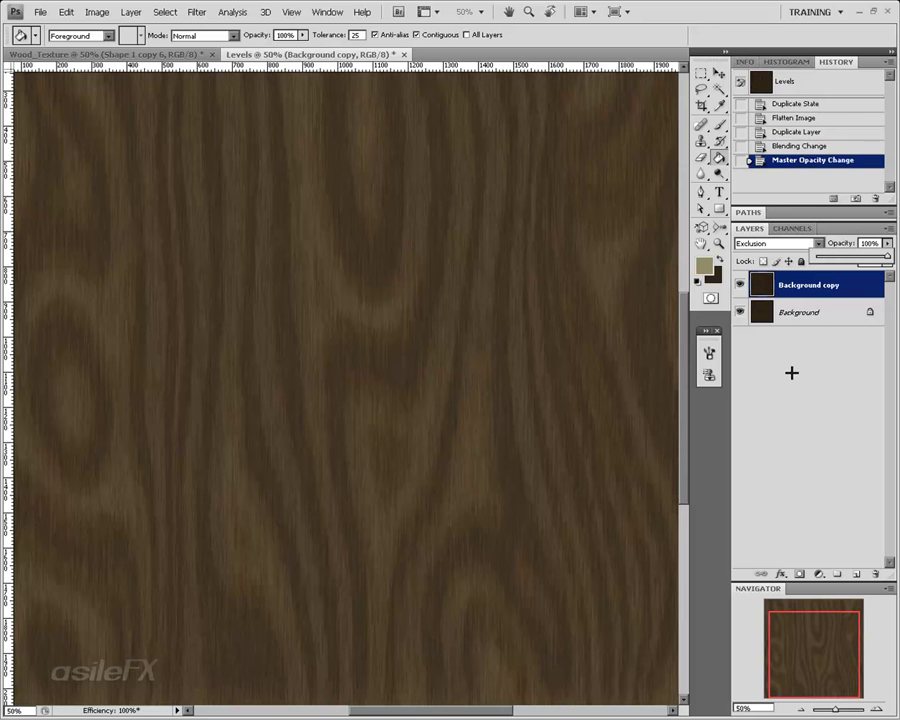
pyautogui.click(791, 372)
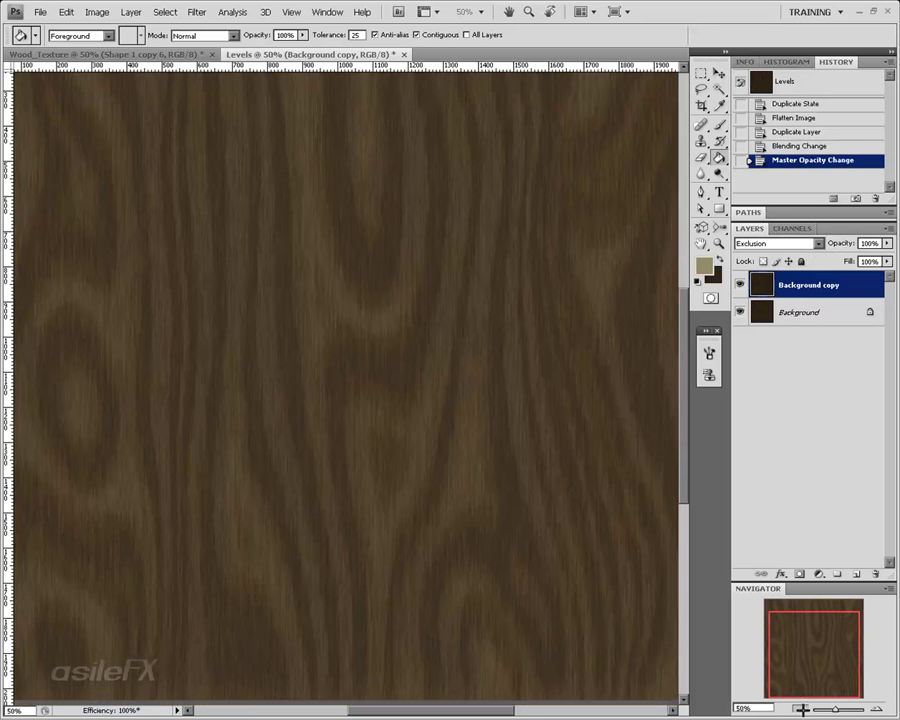
# - Apply the Glass filter to Background copy with distortion about 7, smoothness 15, Frosted texture and 200% scaling
pyautogui.click(803, 709)
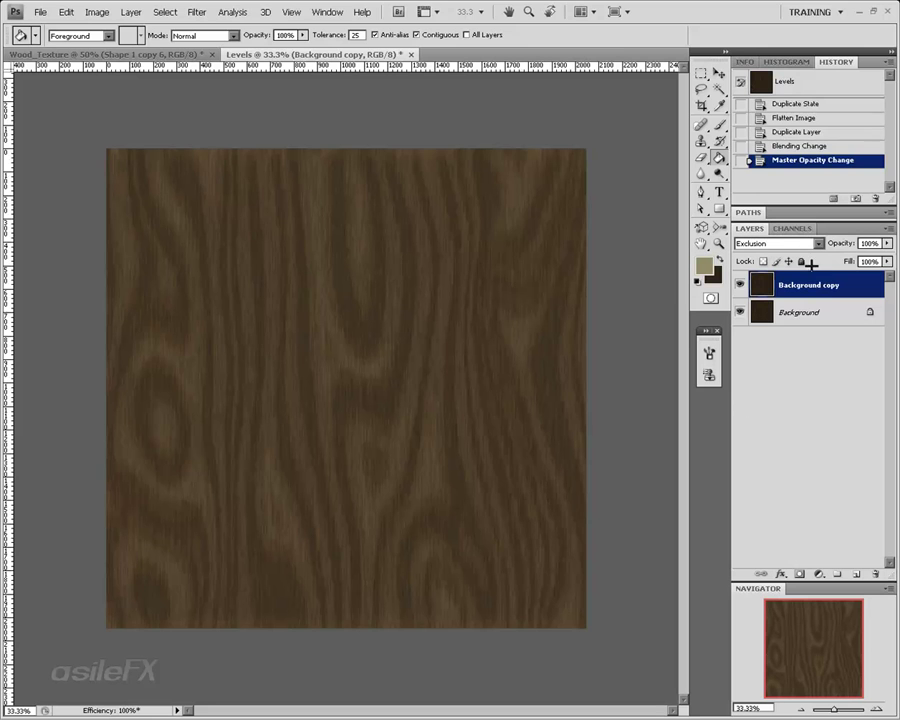
pyautogui.moveTo(830, 290)
pyautogui.mouseDown()
pyautogui.moveTo(862, 589)
pyautogui.moveTo(842, 550)
pyautogui.moveTo(815, 293)
pyautogui.mouseUp()
pyautogui.click(197, 11)
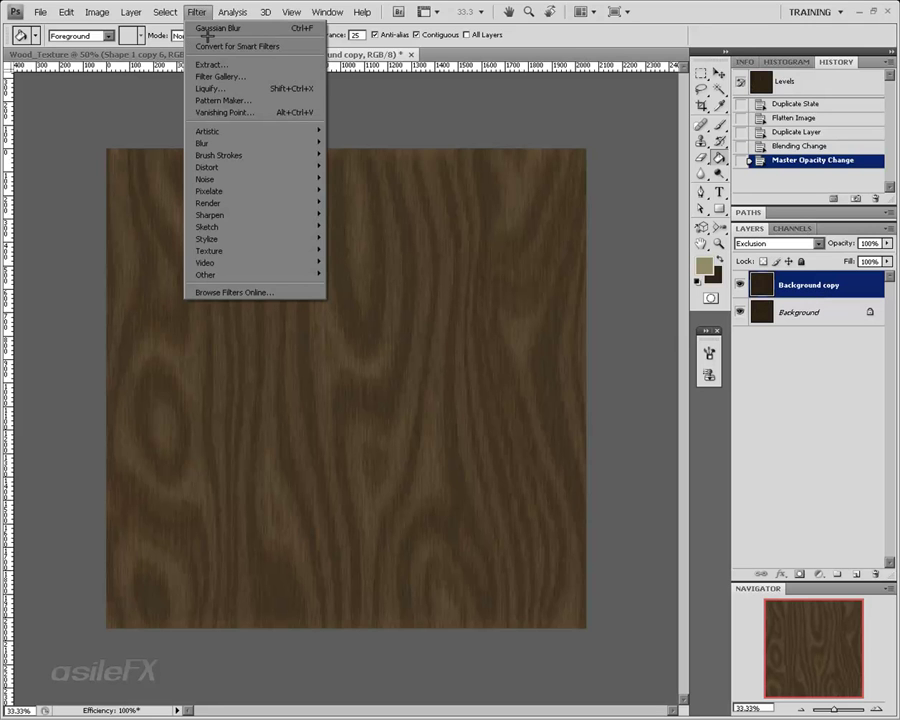
pyautogui.click(245, 77)
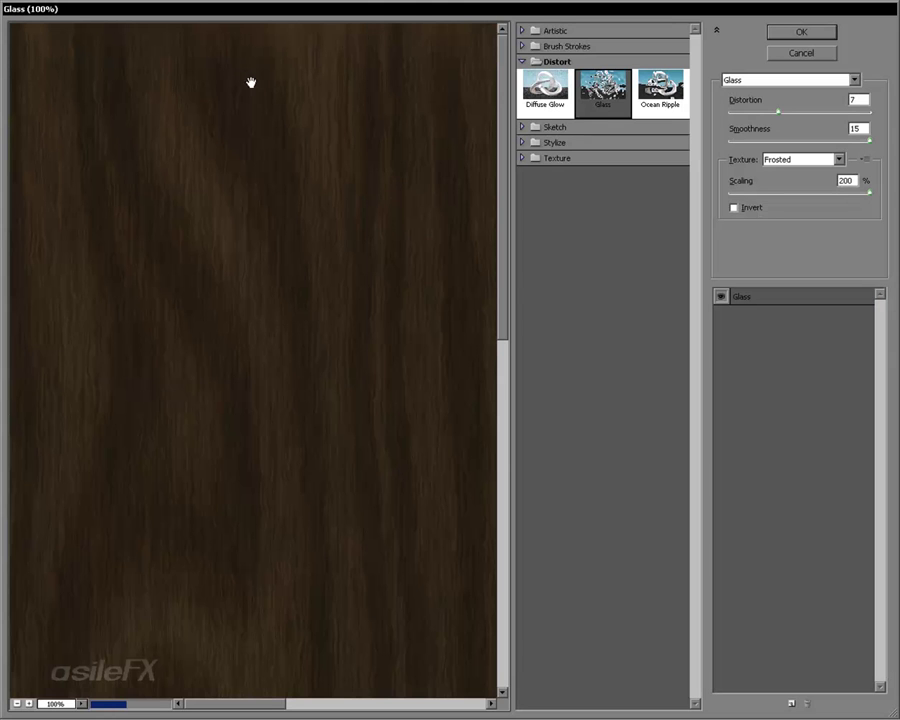
pyautogui.click(791, 109)
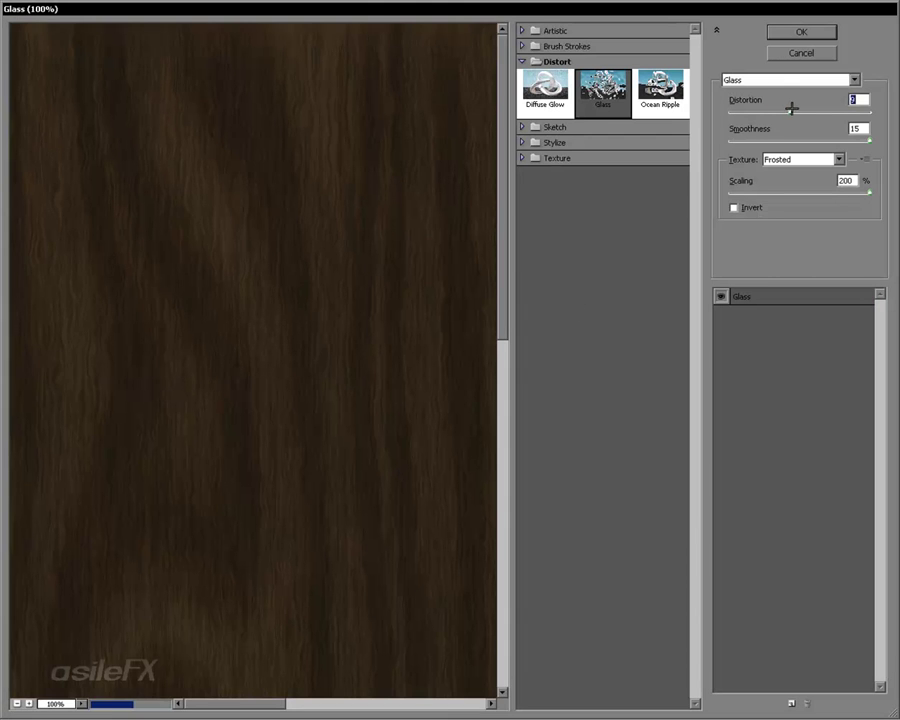
pyautogui.moveTo(791, 109); pyautogui.dragTo(780, 109)
pyautogui.click(801, 32)
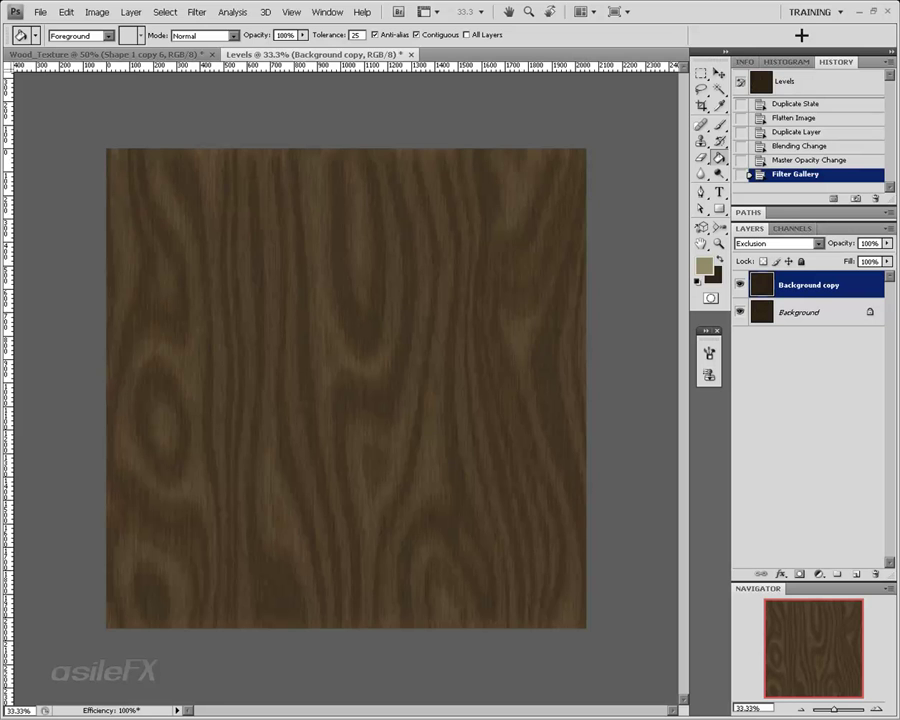
# - Compare the wood with and without the filtered Background copy, and lower that layer's opacity to 83%
pyautogui.click(879, 708)
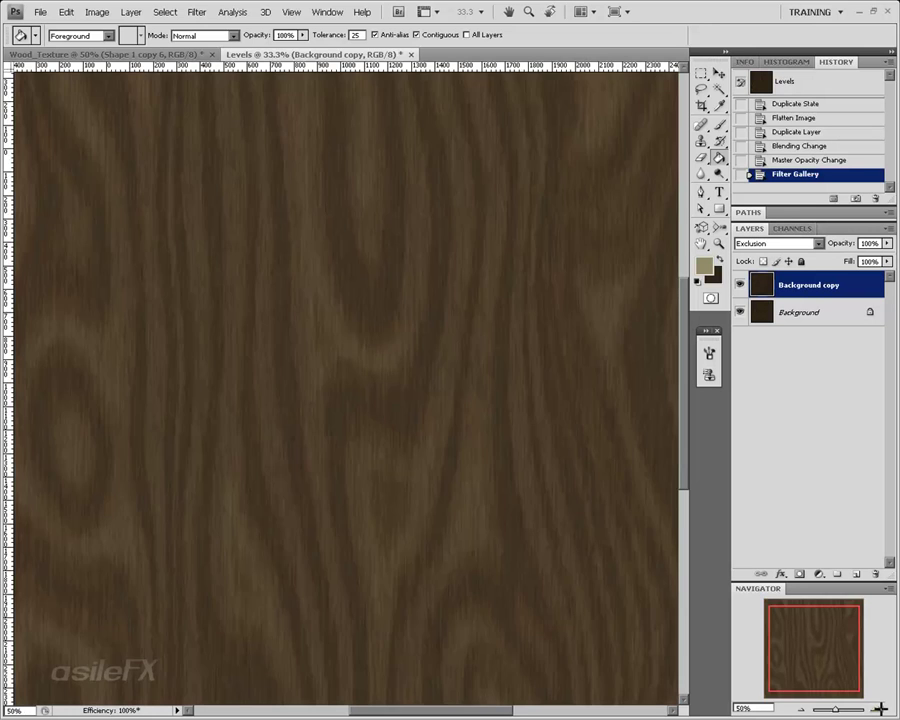
pyautogui.click(879, 708)
pyautogui.click(740, 286)
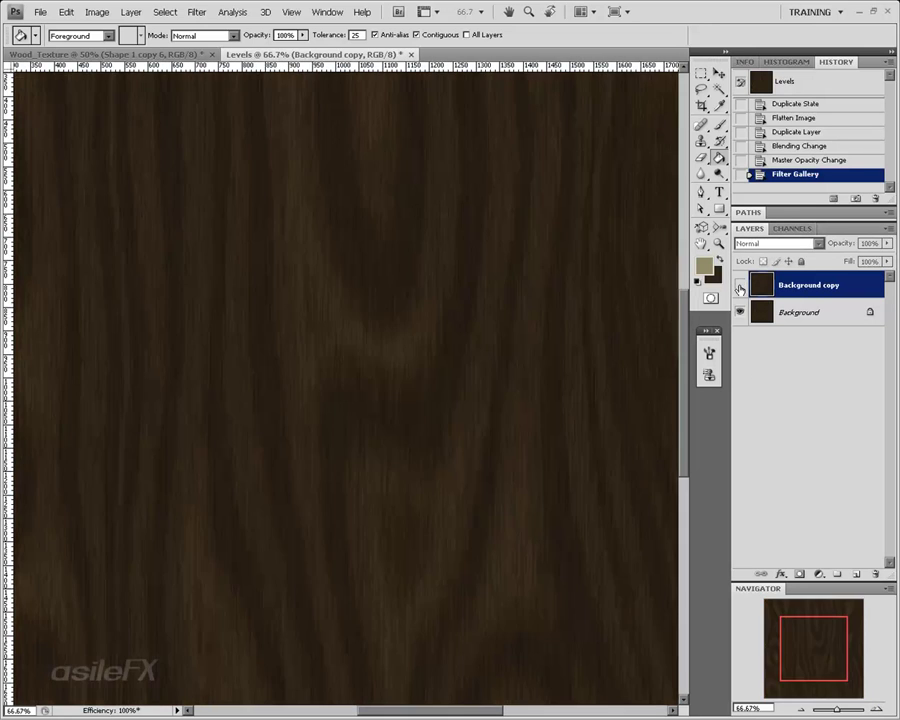
pyautogui.click(740, 286)
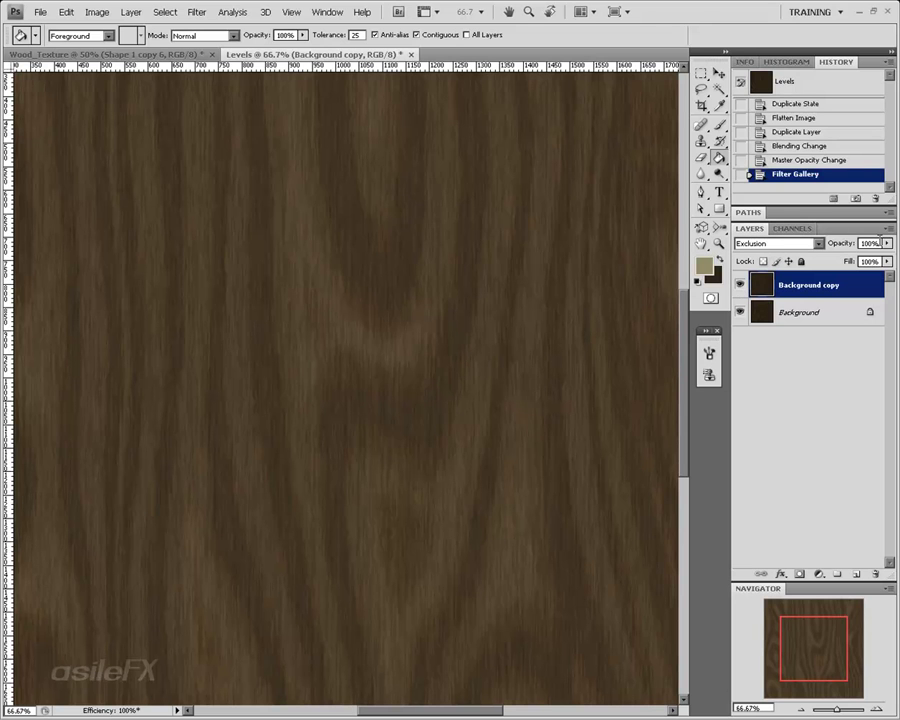
pyautogui.click(887, 243)
pyautogui.moveTo(885, 256); pyautogui.dragTo(876, 255)
# - Duplicate Background copy and set the new layer to Overlay blending at 33% opacity
pyautogui.moveTo(852, 573); pyautogui.dragTo(856, 574)
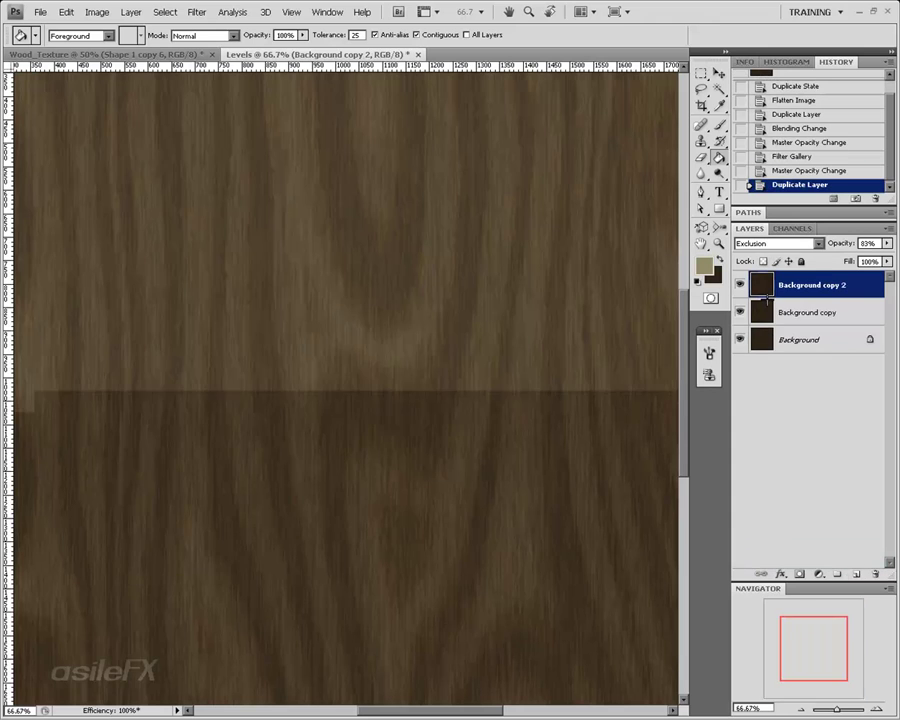
pyautogui.click(765, 243)
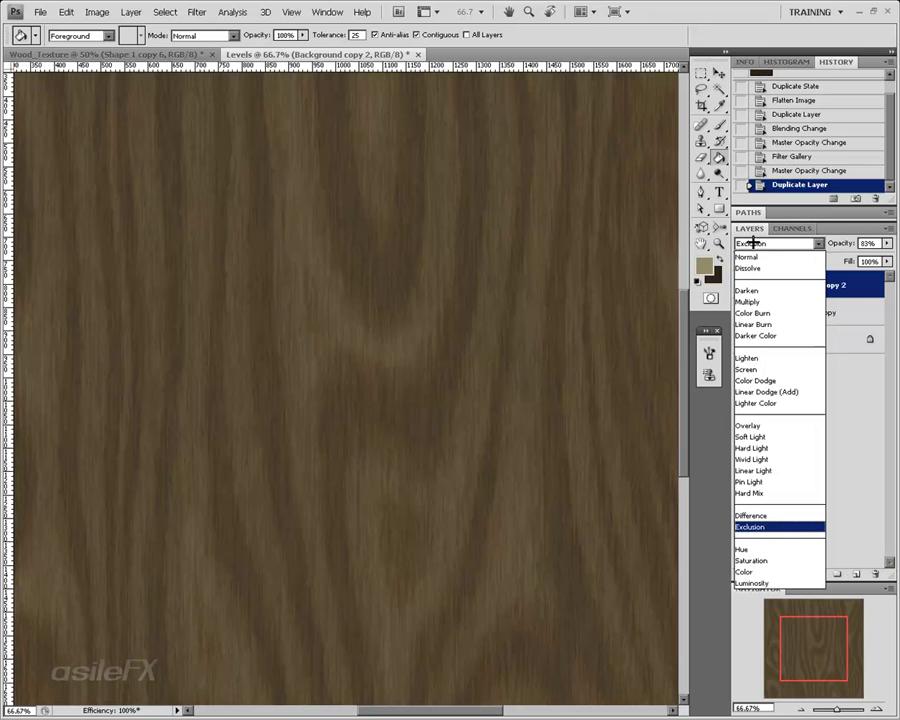
pyautogui.click(760, 425)
pyautogui.click(885, 243)
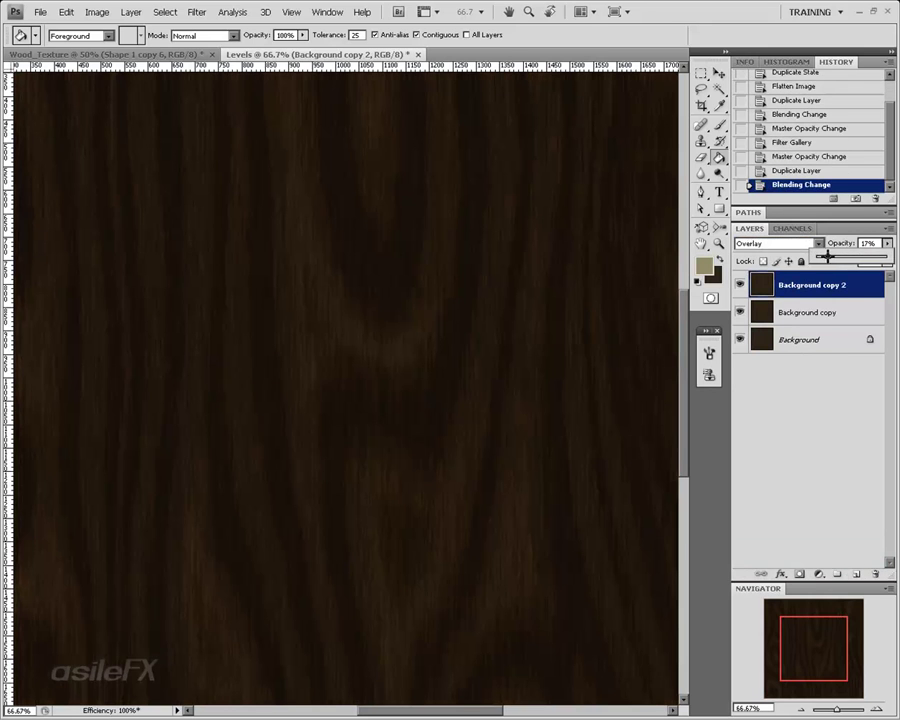
pyautogui.moveTo(825, 255); pyautogui.dragTo(838, 256)
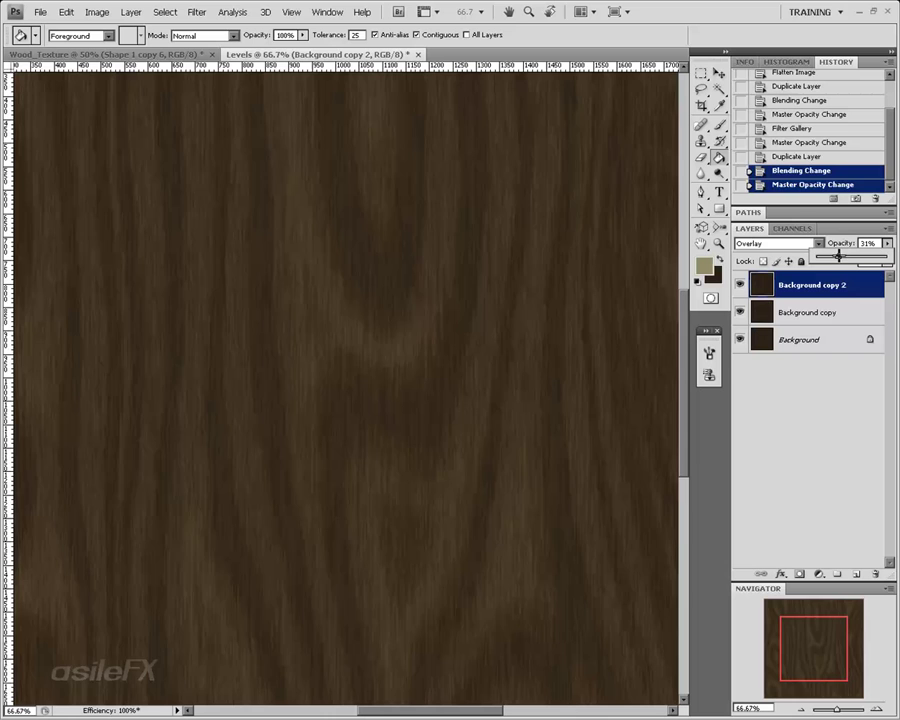
pyautogui.click(800, 709)
pyautogui.click(800, 709)
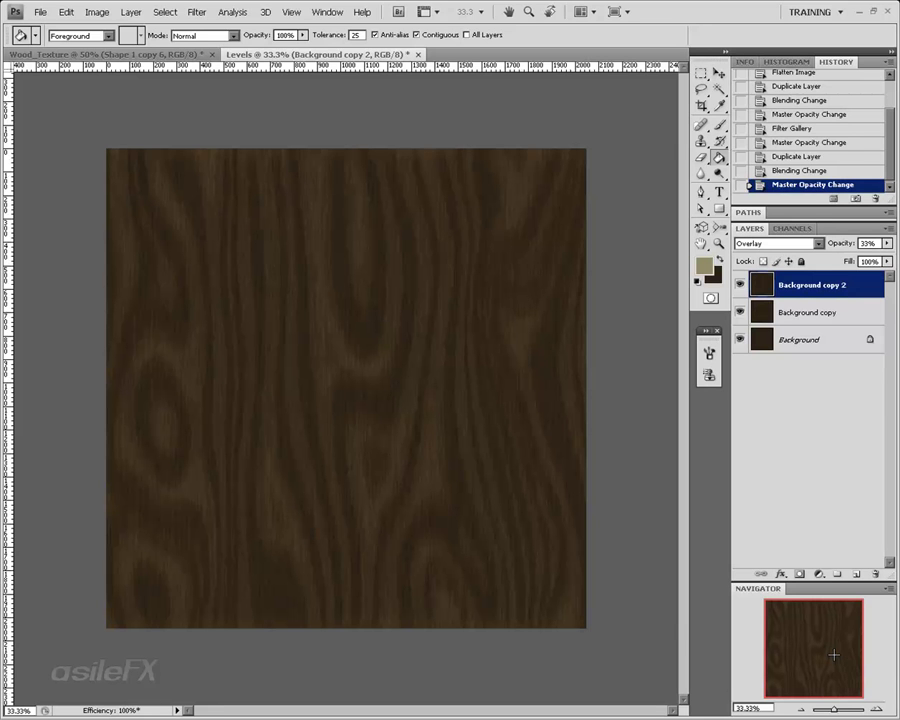
# - Merge all three layers into the Background and duplicate the merged layer
pyautogui.keyDown('shift'); pyautogui.click(830, 341); pyautogui.keyUp('shift')
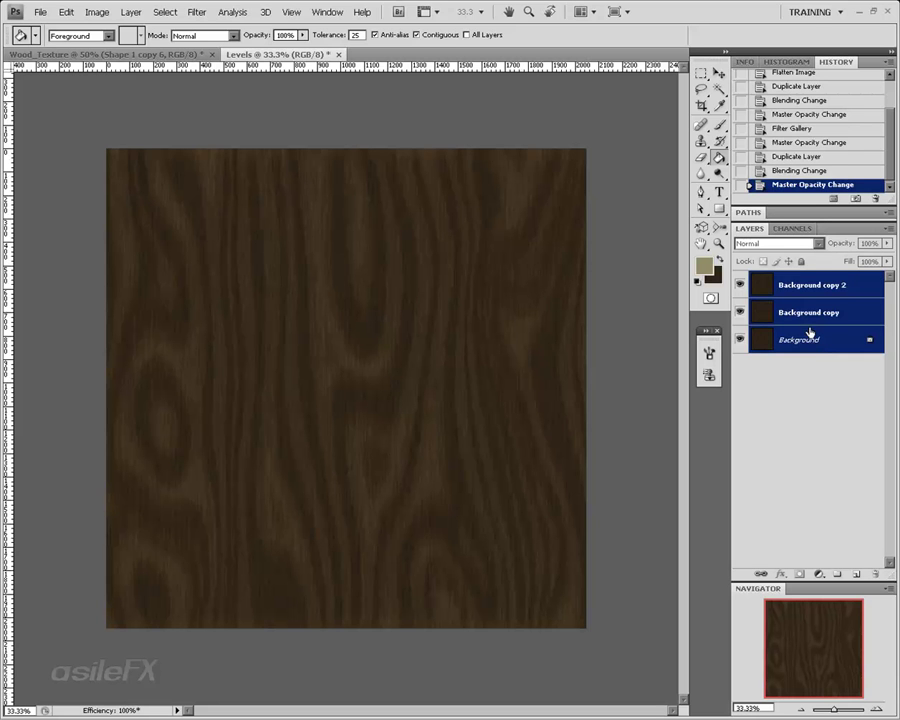
pyautogui.hotkey('ctrl', 'e')
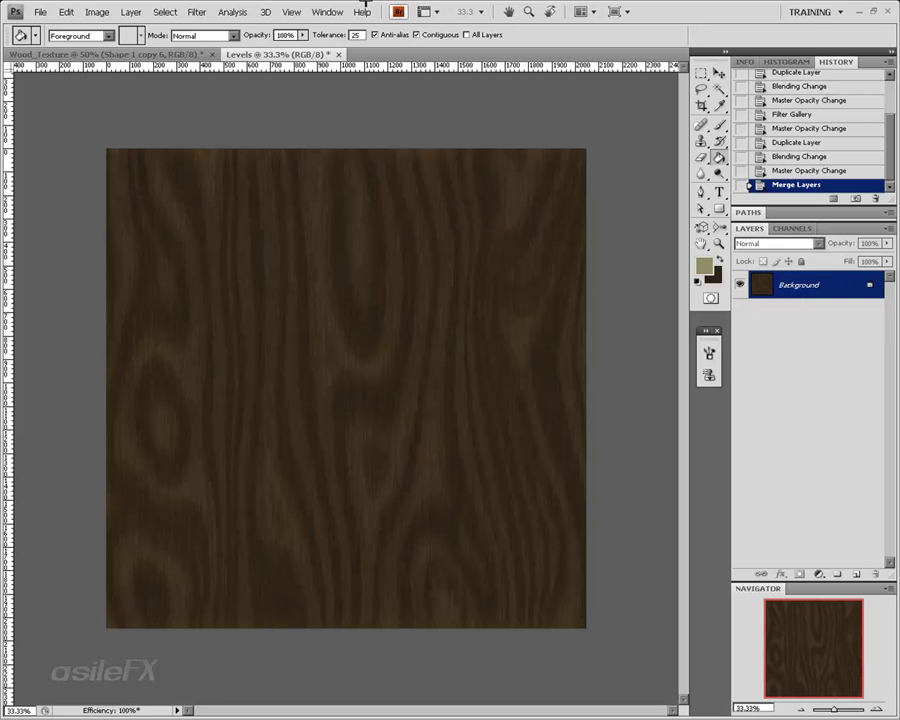
pyautogui.click(130, 13)
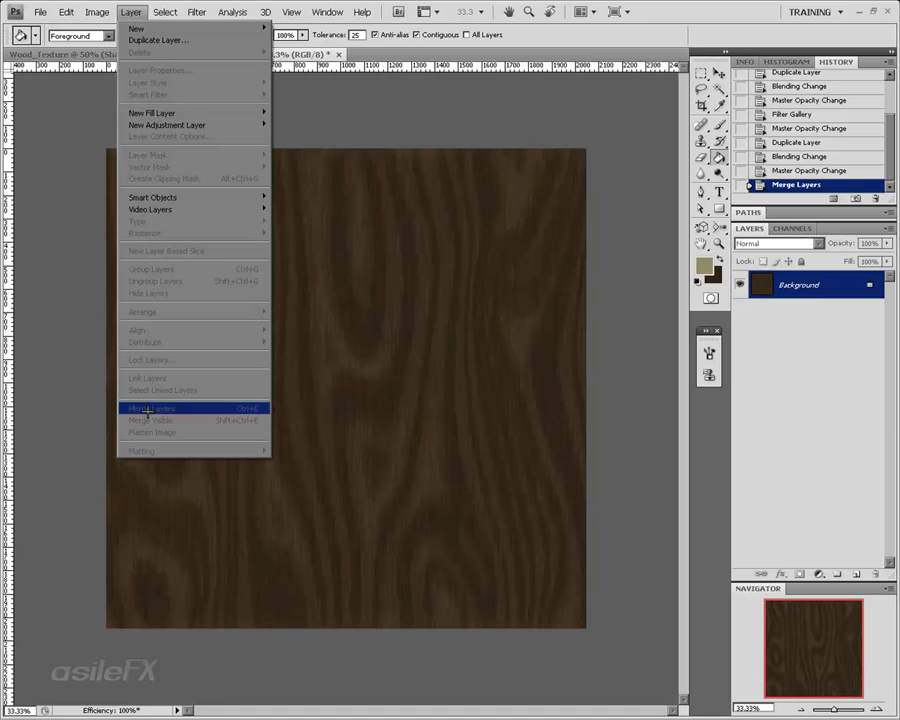
pyautogui.click(756, 345)
pyautogui.moveTo(762, 296); pyautogui.dragTo(858, 576)
# - Convert Background copy to grayscale with a Black & White adjustment, setting Yellows to 300% and adjusting Reds for grain contrast
pyautogui.click(97, 12)
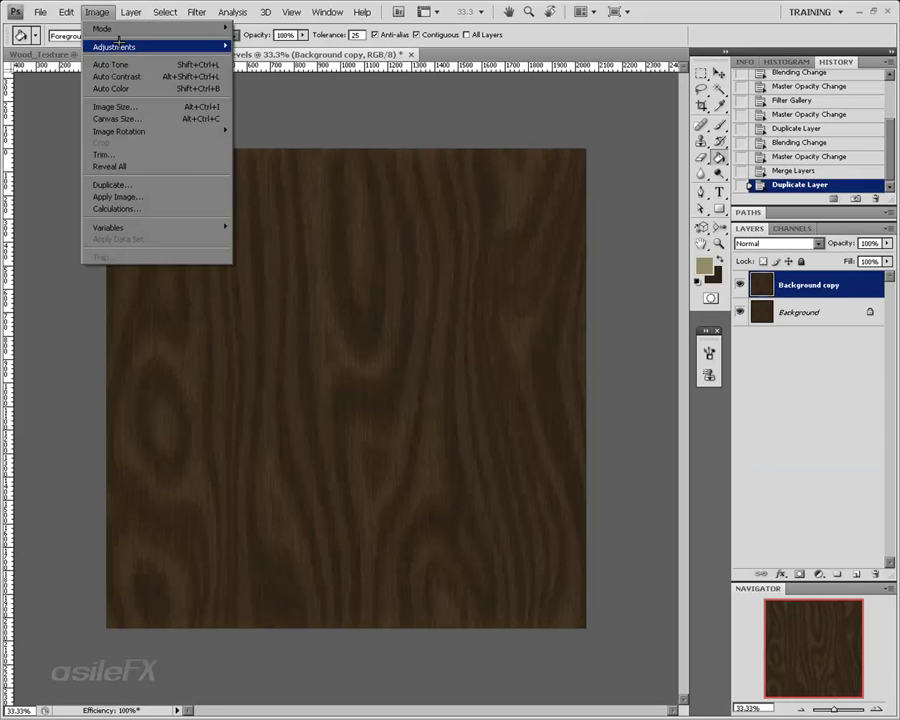
pyautogui.moveTo(126, 42)
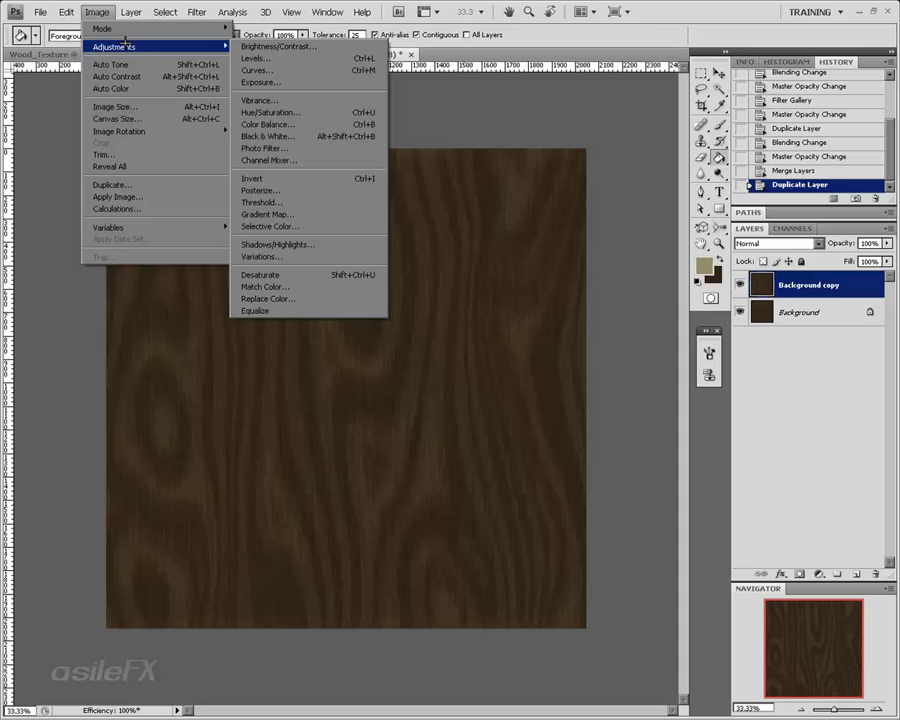
pyautogui.click(322, 136)
pyautogui.moveTo(362, 327); pyautogui.dragTo(632, 318)
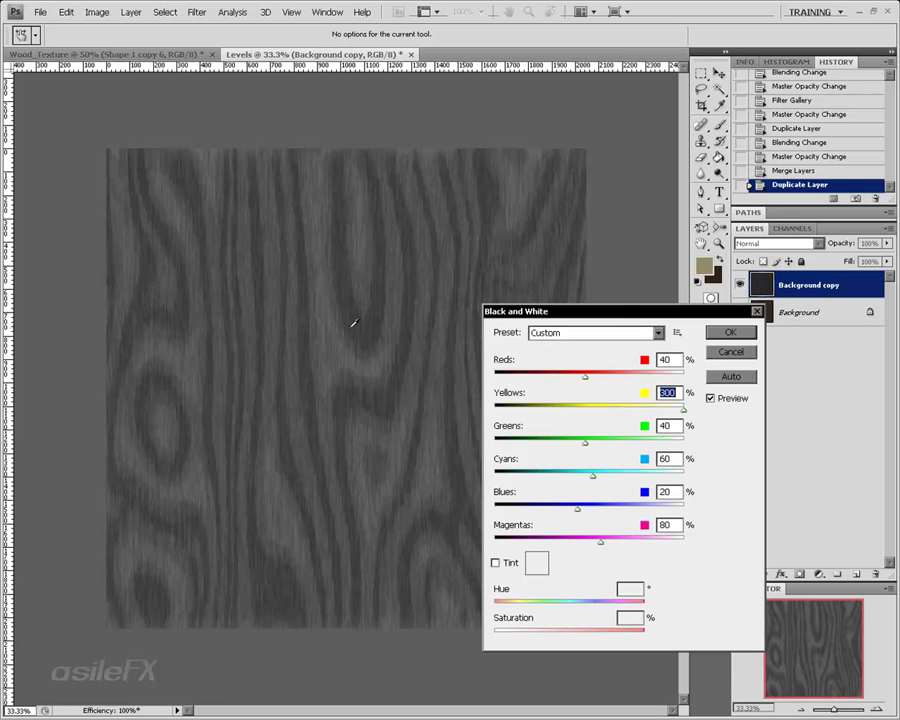
pyautogui.moveTo(341, 366); pyautogui.dragTo(278, 368)
pyautogui.moveTo(377, 375); pyautogui.dragTo(456, 386)
pyautogui.moveTo(251, 348); pyautogui.dragTo(354, 365)
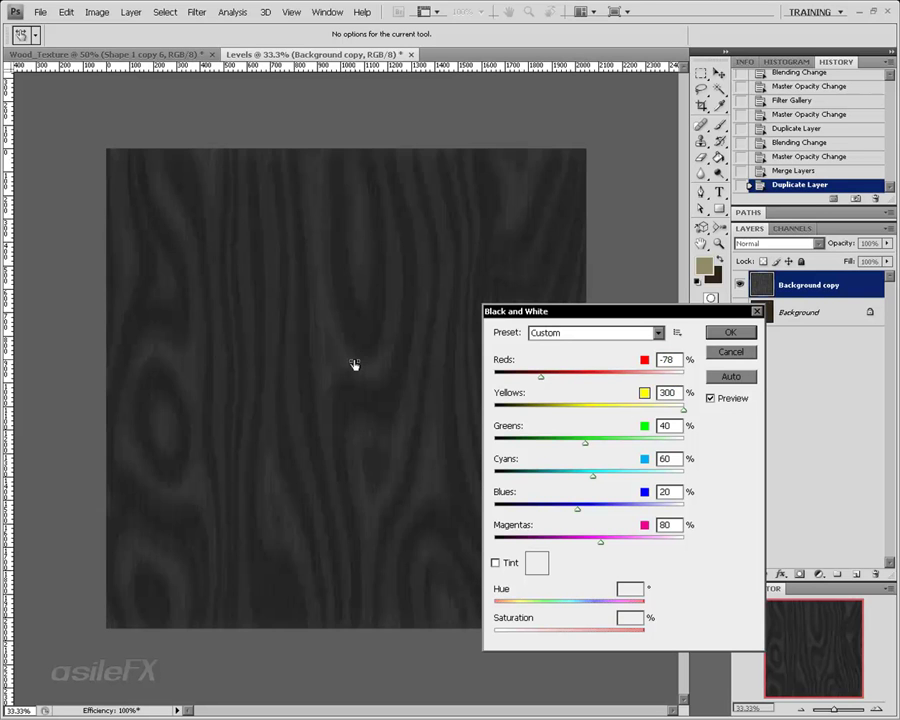
pyautogui.press('Return')
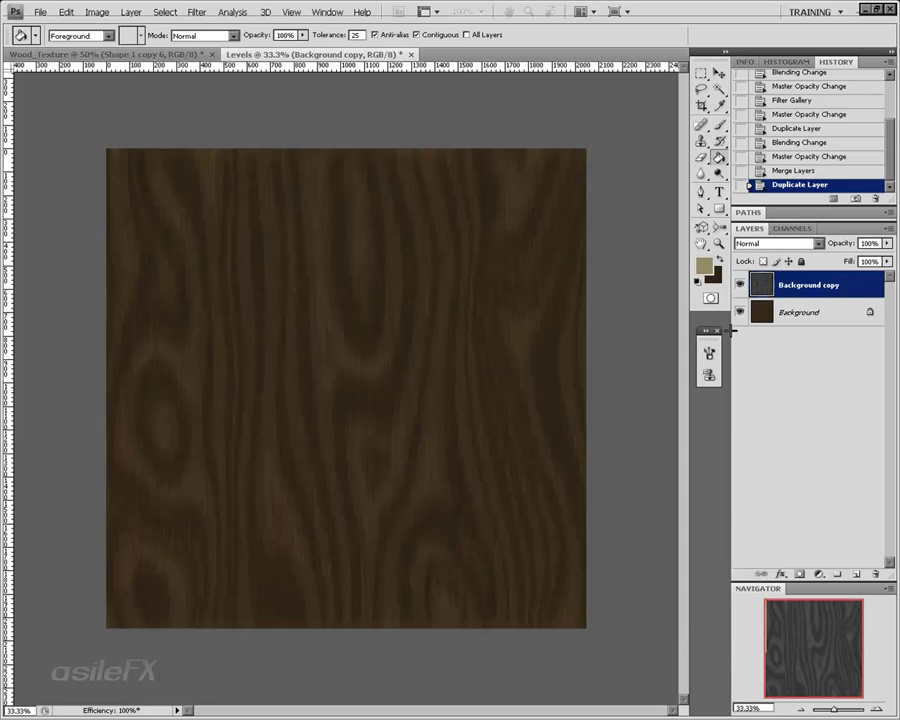
# - Apply Levels to the grayscale Background copy, raising the black input point and lowering the white input point
pyautogui.hotkey('ctrl', 'l')
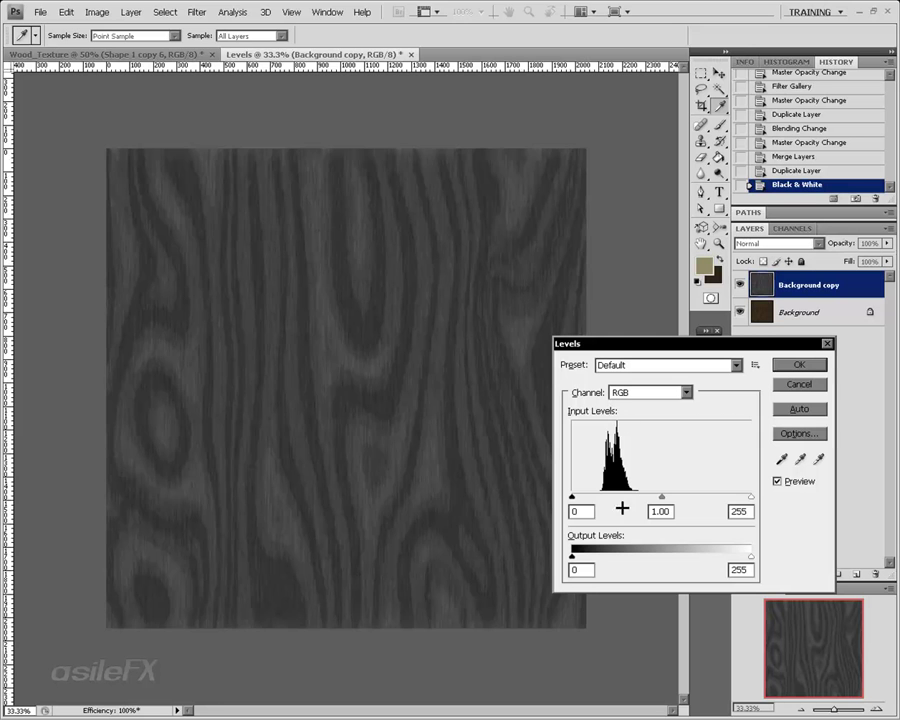
pyautogui.moveTo(751, 497); pyautogui.dragTo(689, 496)
pyautogui.moveTo(631, 496)
pyautogui.mouseDown()
pyautogui.moveTo(604, 492)
pyautogui.moveTo(652, 492)
pyautogui.moveTo(641, 493)
pyautogui.mouseUp()
pyautogui.moveTo(573, 497); pyautogui.dragTo(583, 497)
pyautogui.moveTo(640, 494); pyautogui.dragTo(695, 494)
pyautogui.press('Return')
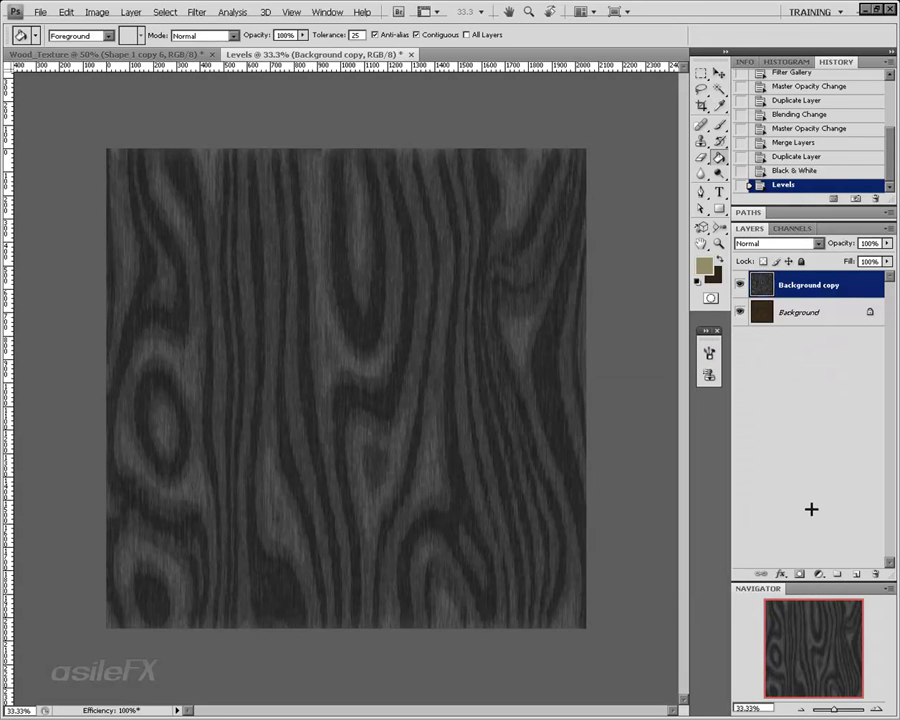
# - Apply a second Levels adjustment to Background copy using the Auto correction
pyautogui.hotkey('ctrl', 'l')
pyautogui.click(814, 410)
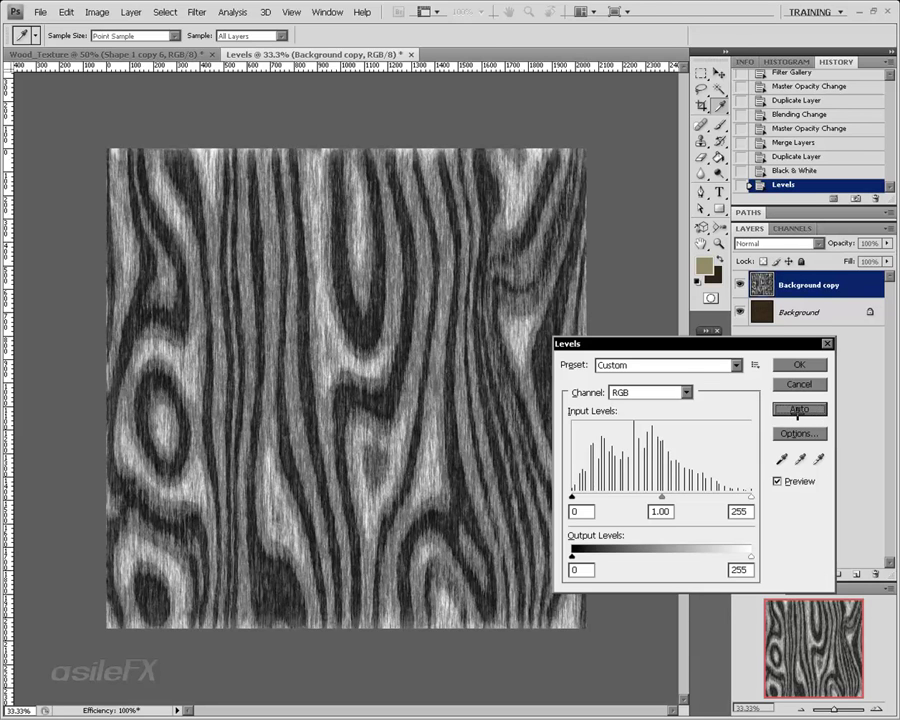
pyautogui.click(799, 365)
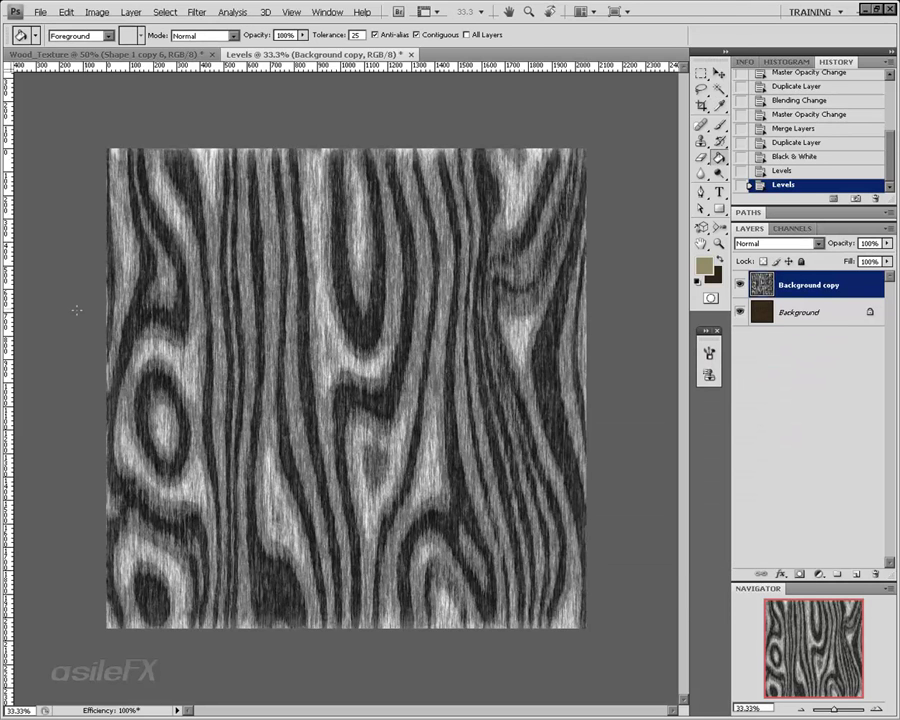
# - Try Color Burn blending at 19% opacity on Background copy, and return the layer to Normal blending at 100% opacity
pyautogui.click(778, 243)
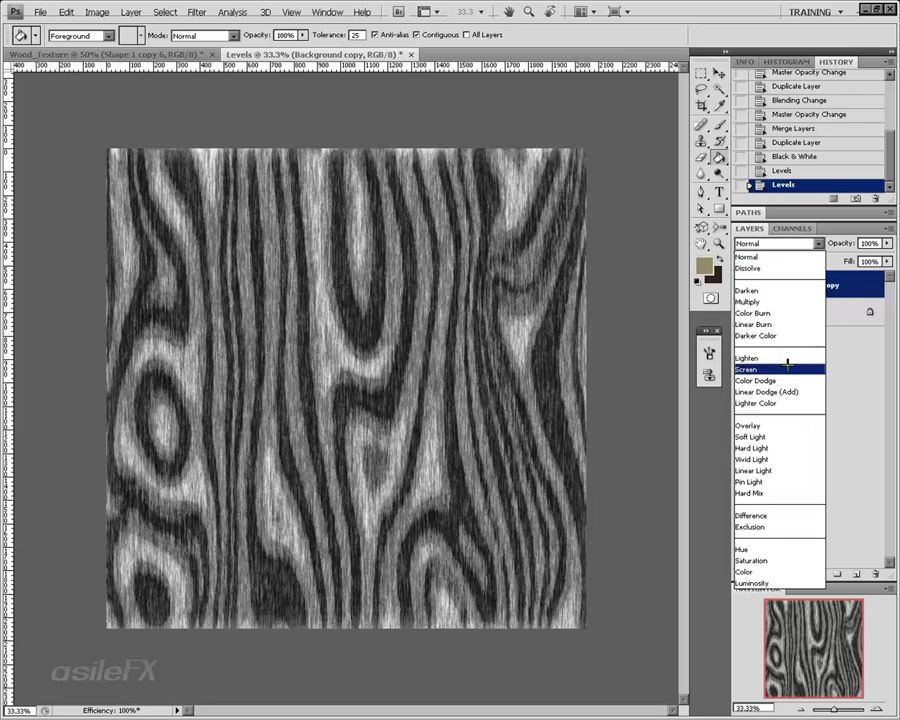
pyautogui.click(760, 330)
pyautogui.click(885, 243)
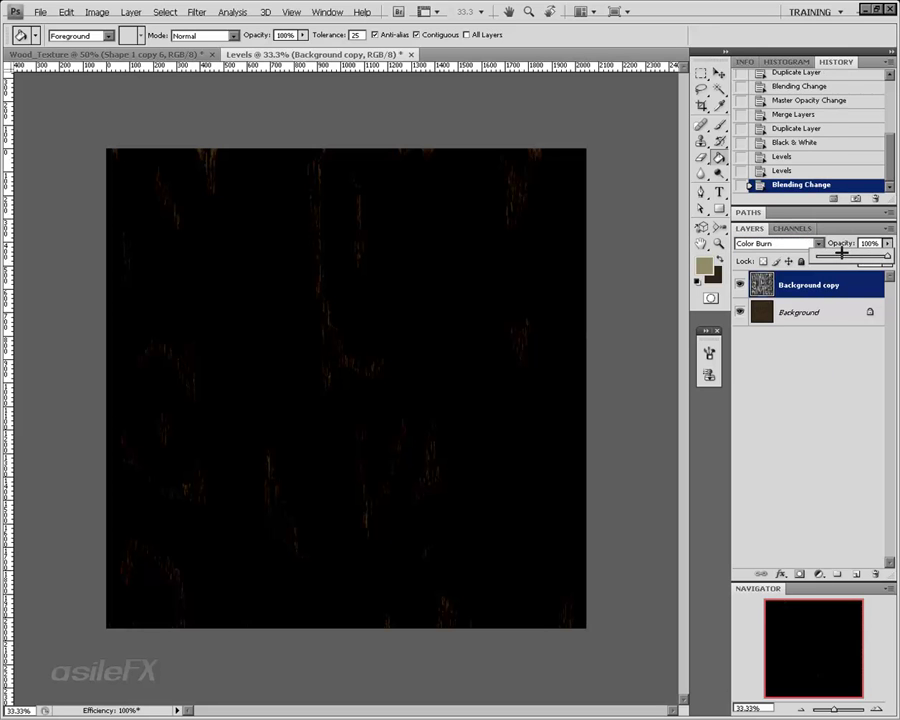
pyautogui.moveTo(884, 255); pyautogui.dragTo(828, 254)
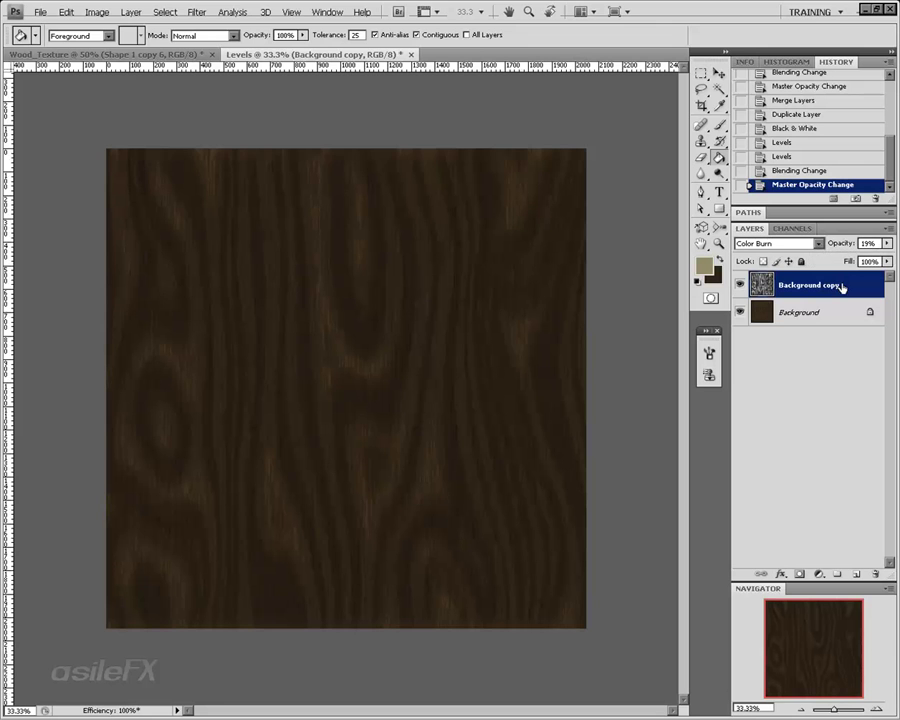
pyautogui.click(886, 244)
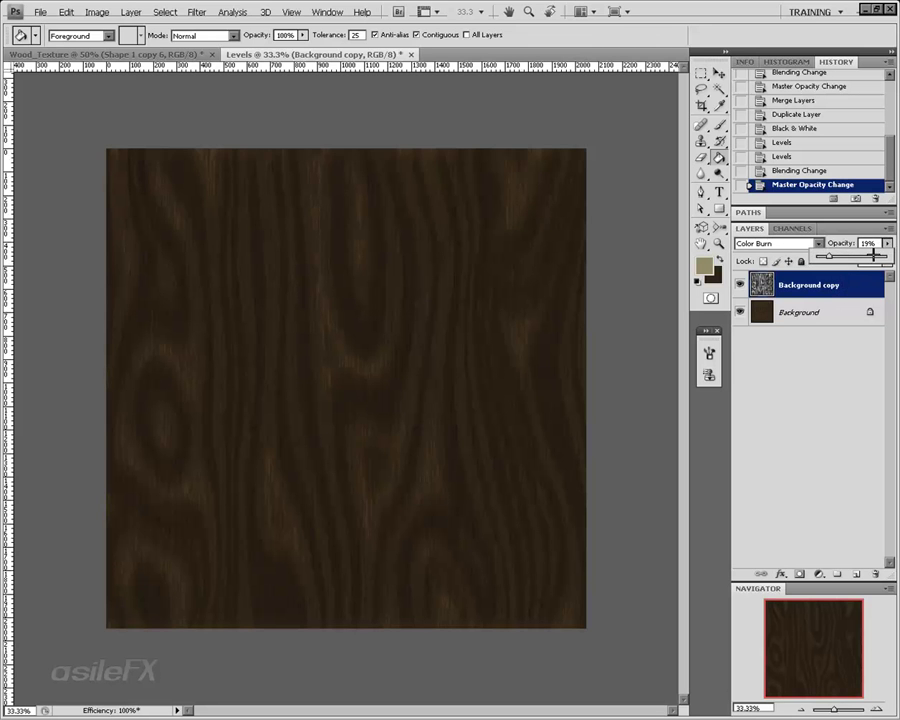
pyautogui.moveTo(874, 255); pyautogui.dragTo(887, 258)
pyautogui.click(816, 352)
pyautogui.click(775, 287)
pyautogui.click(775, 243)
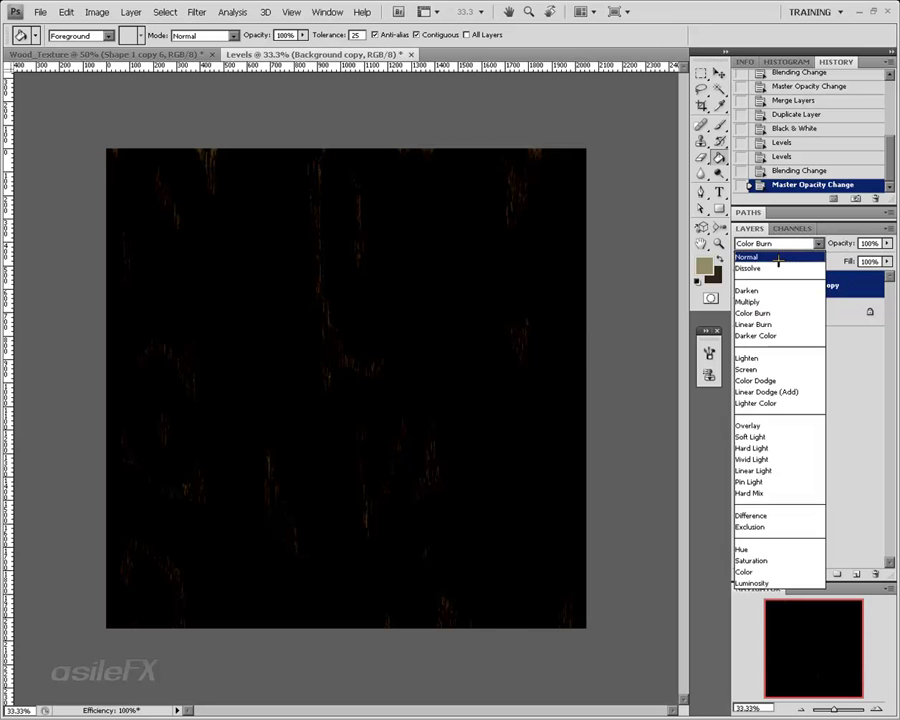
pyautogui.click(745, 255)
# - Invert the grayscale Background copy and hide it to view the brown wood underneath
pyautogui.hotkey('ctrl', 'i')
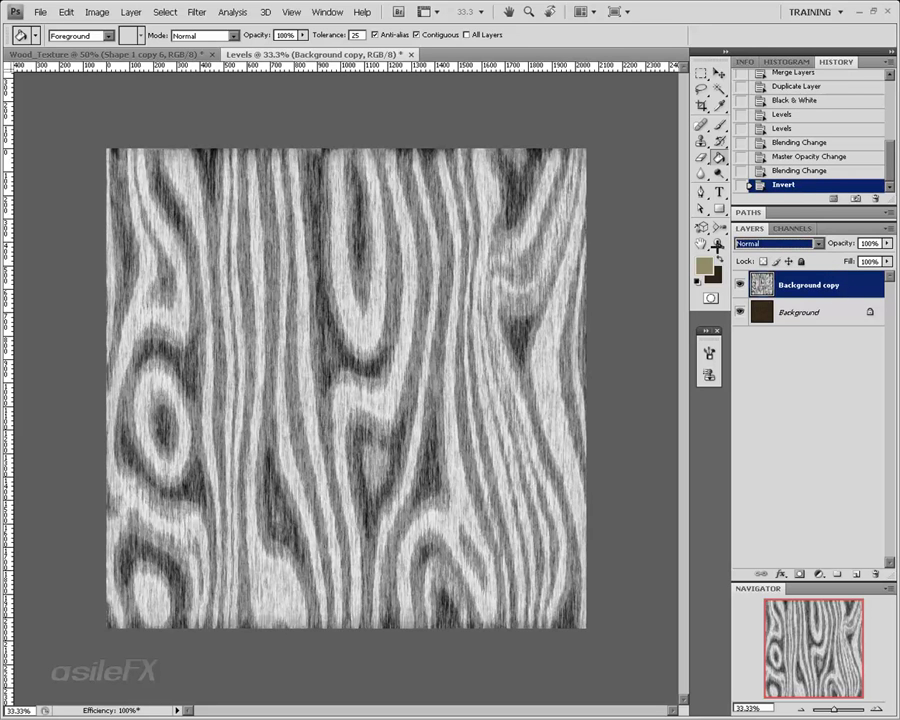
pyautogui.click(97, 12)
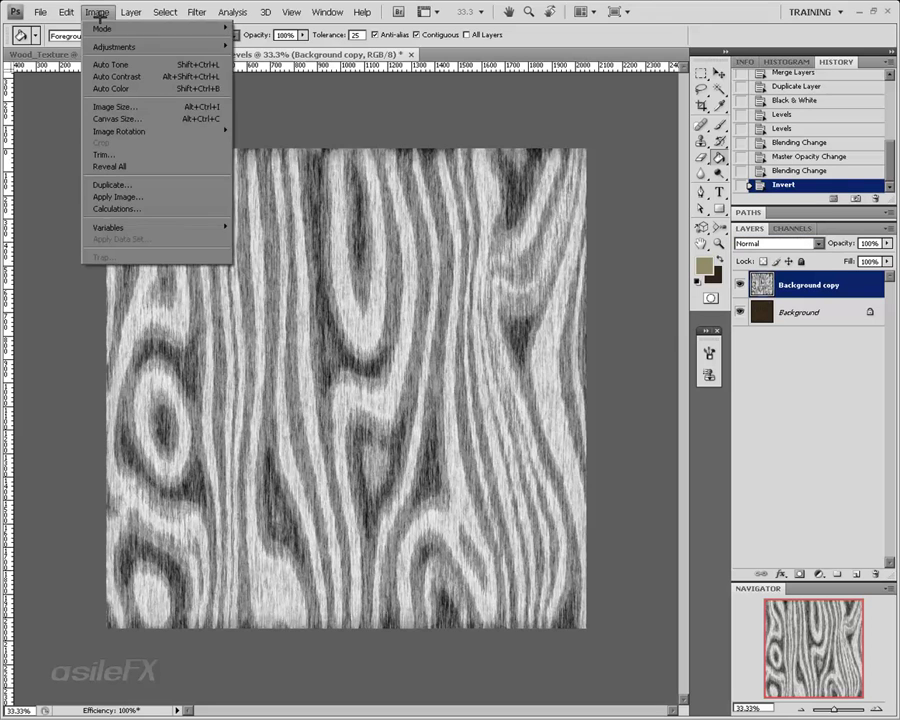
pyautogui.moveTo(116, 46)
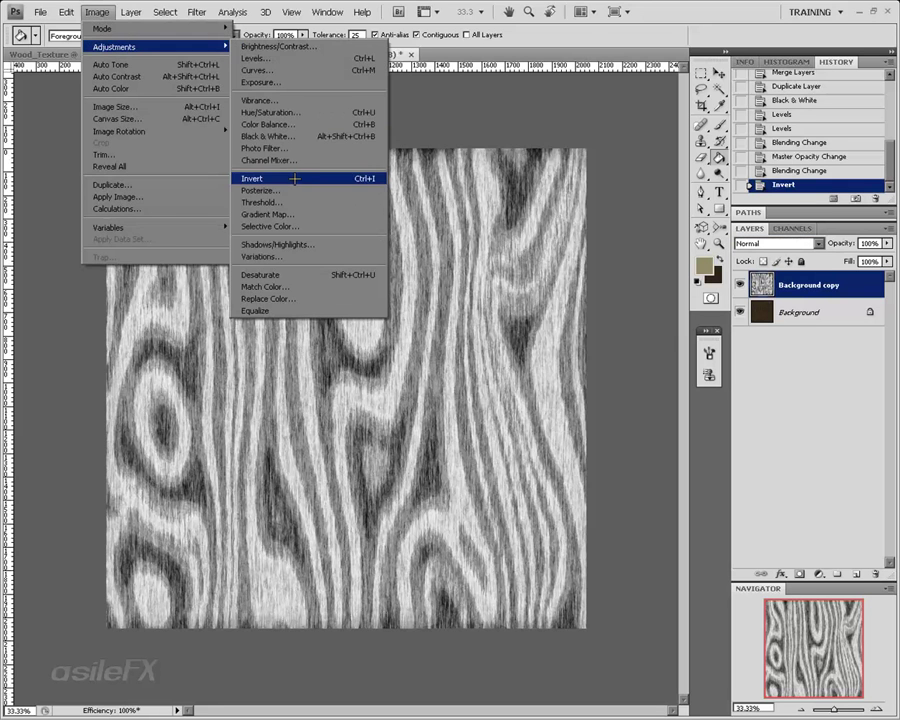
pyautogui.click(573, 268)
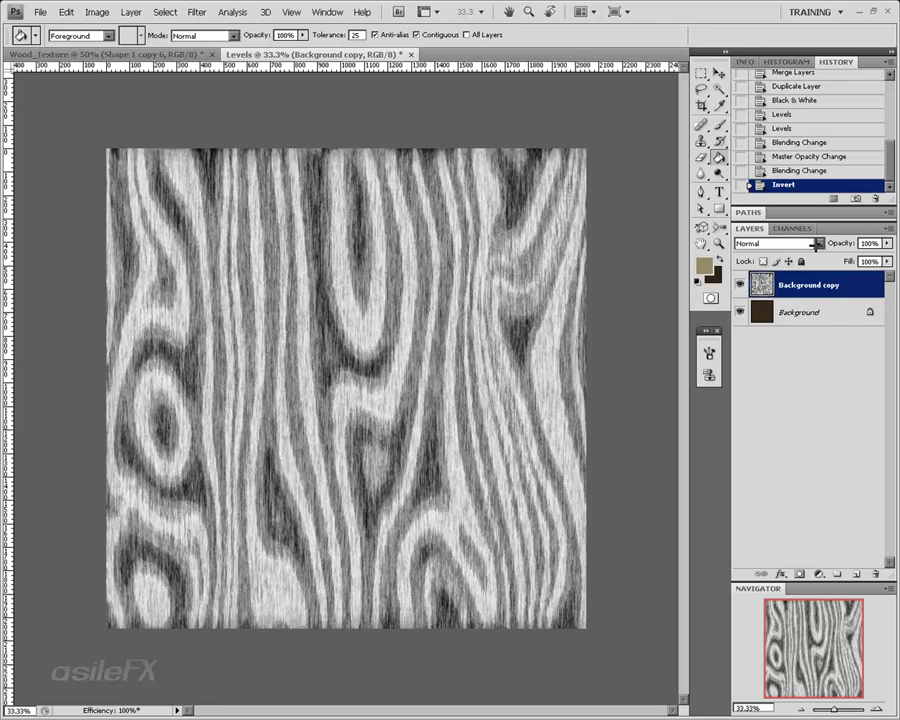
pyautogui.click(741, 285)
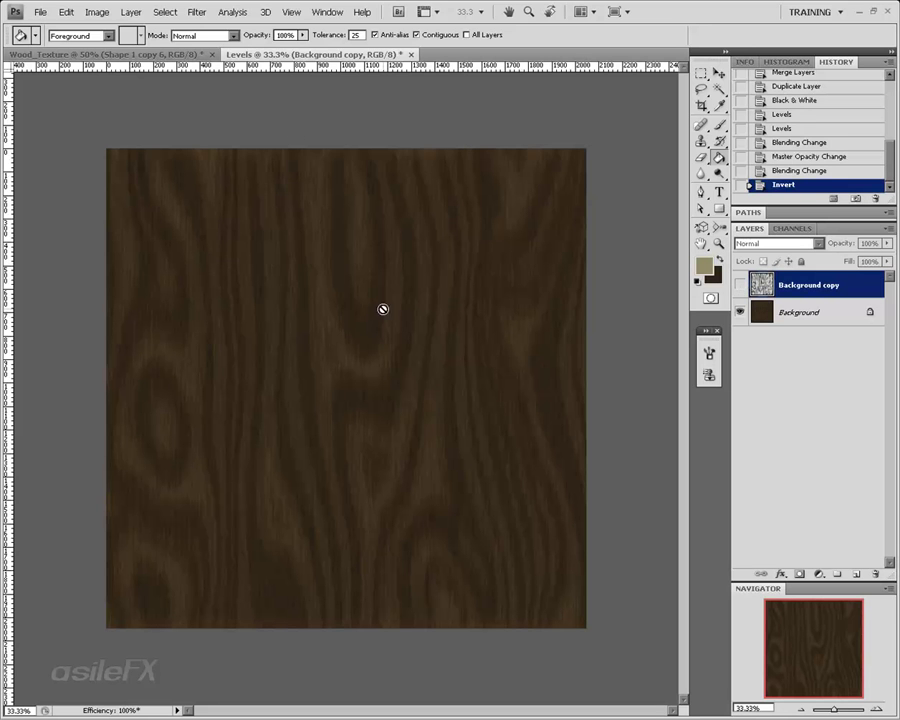
# - Show the Background copy layer again and try Lighten blending on it at 6% opacity
pyautogui.click(740, 285)
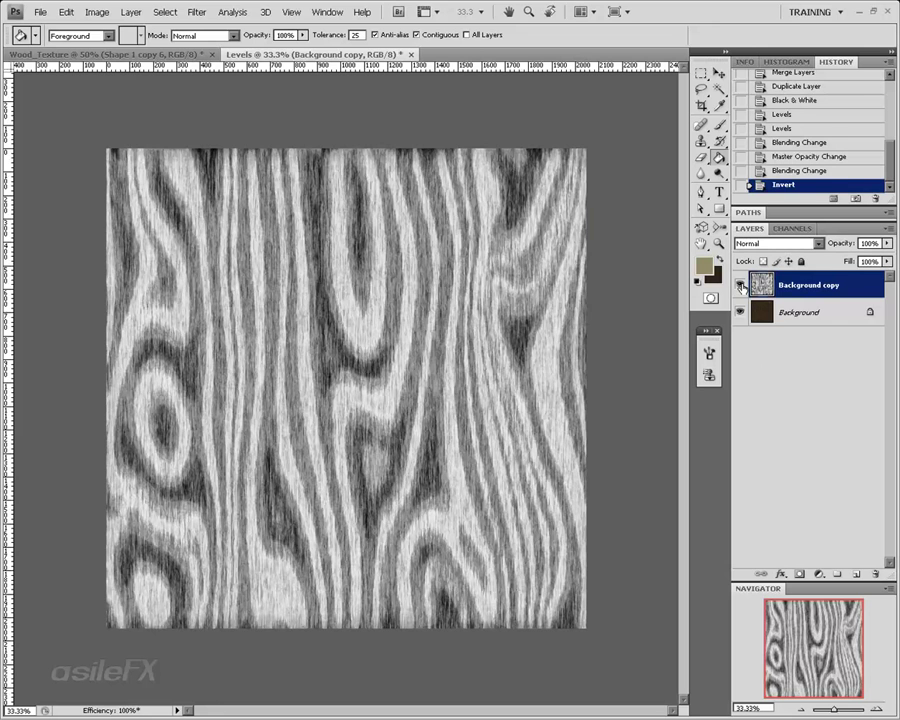
pyautogui.click(779, 243)
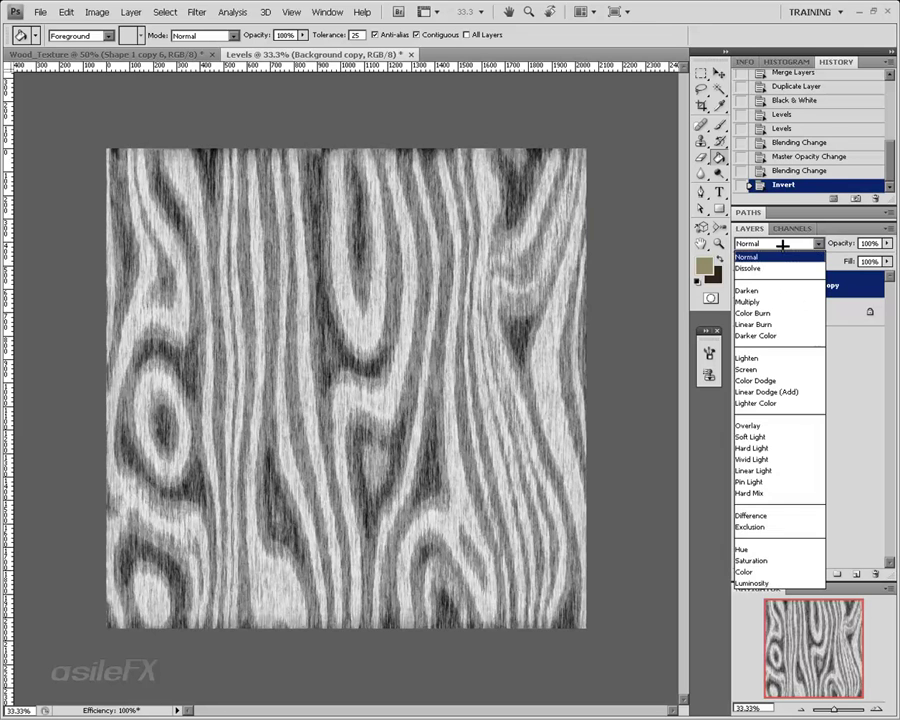
pyautogui.click(788, 357)
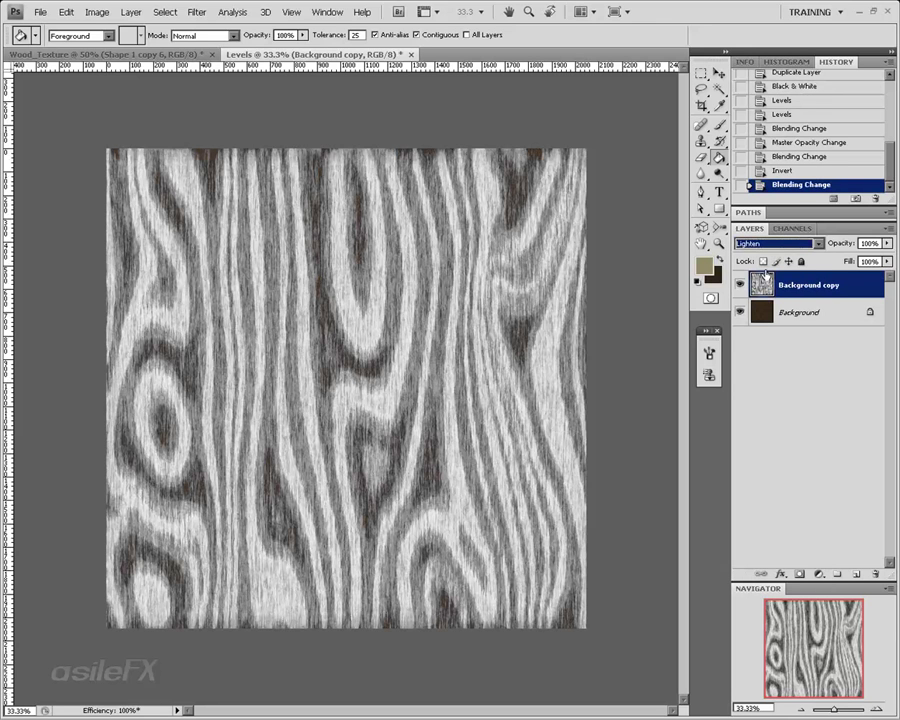
pyautogui.click(887, 243)
pyautogui.moveTo(872, 256); pyautogui.dragTo(820, 256)
pyautogui.click(876, 706)
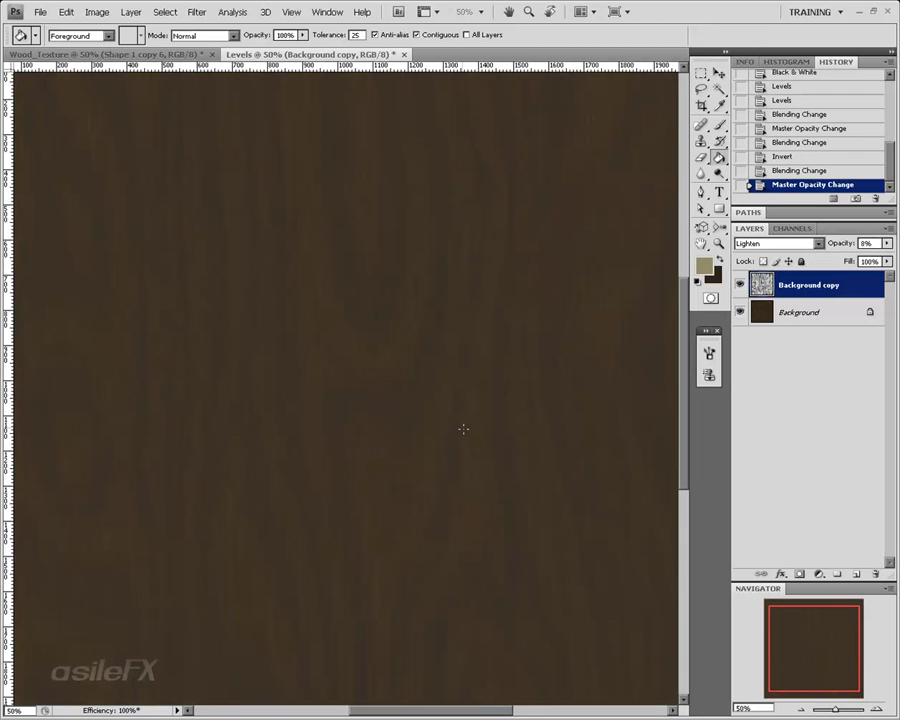
pyautogui.click(887, 243)
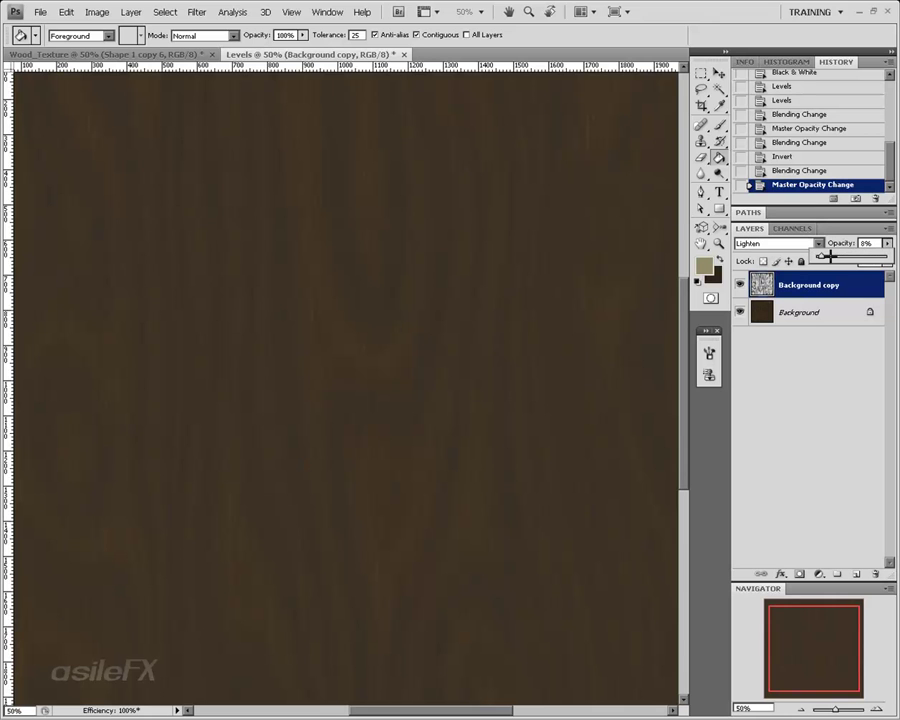
pyautogui.moveTo(820, 256); pyautogui.dragTo(818, 256)
pyautogui.moveTo(818, 256)
pyautogui.mouseDown()
pyautogui.moveTo(831, 256)
pyautogui.moveTo(819, 256)
pyautogui.mouseUp()
# - Try Darken blending on Background copy at 71% opacity
pyautogui.click(748, 243)
pyautogui.click(769, 286)
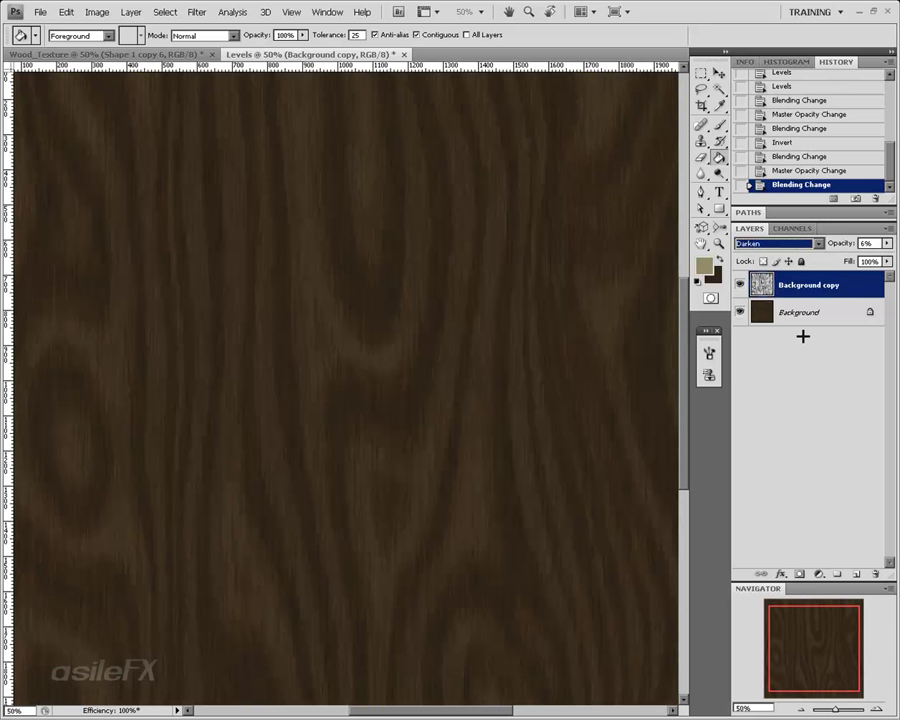
pyautogui.click(886, 243)
pyautogui.moveTo(864, 255)
pyautogui.mouseDown()
pyautogui.moveTo(886, 255)
pyautogui.moveTo(862, 255)
pyautogui.mouseUp()
# - Compare successive blend modes on Background copy, from the darkening group through Screen, and settle on Overlay
pyautogui.click(785, 243)
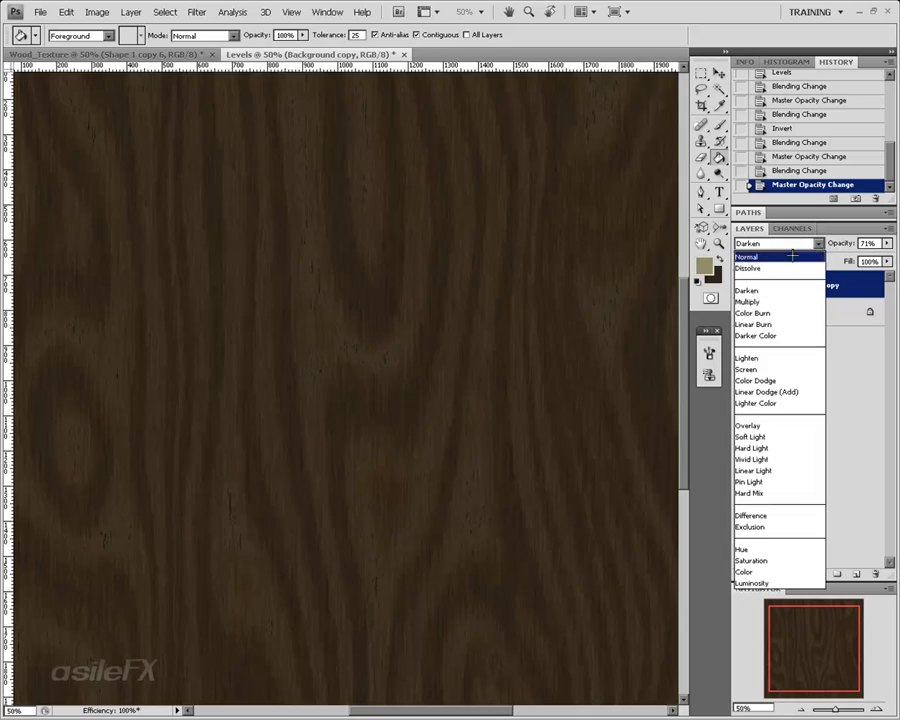
pyautogui.click(795, 335)
pyautogui.press('Up')
pyautogui.press('Up')
pyautogui.press('Up')
pyautogui.press('Up')
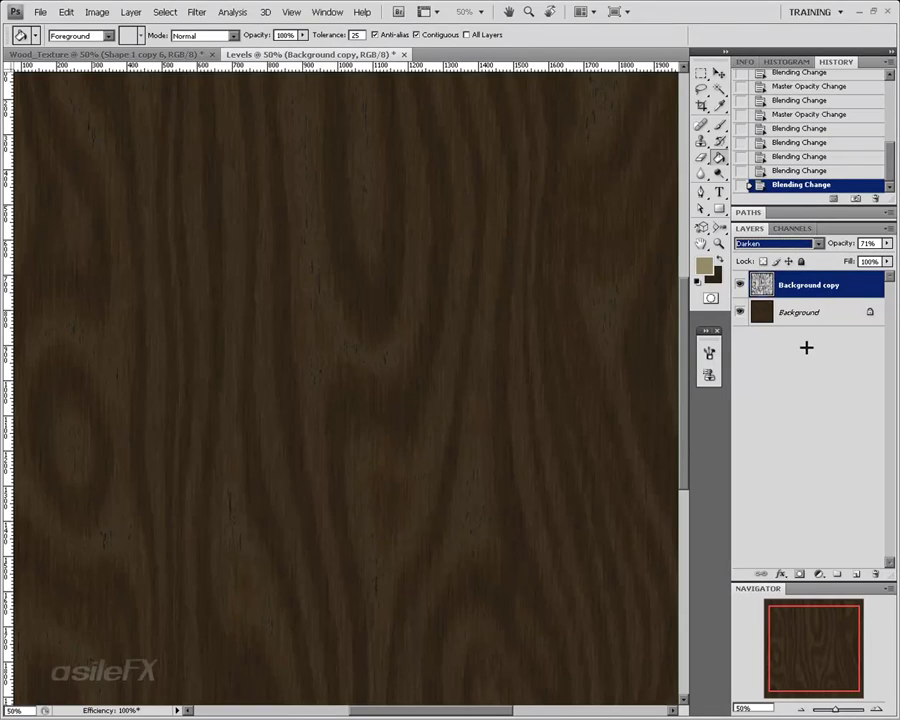
pyautogui.press('Up')
pyautogui.press('Up')
pyautogui.press('Down')
pyautogui.press('Down')
pyautogui.press('Down')
pyautogui.press('Down')
pyautogui.press('Down')
pyautogui.press('Down')
pyautogui.press('Down')
pyautogui.press('Down')
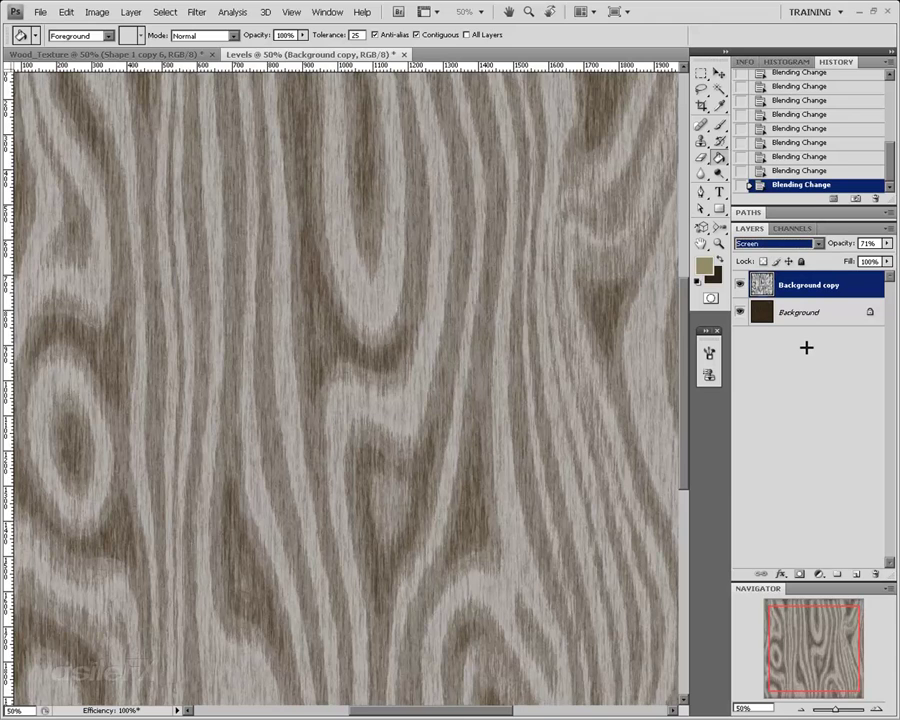
pyautogui.press('Down')
pyautogui.press('Down')
pyautogui.press('Down')
pyautogui.press('Down')
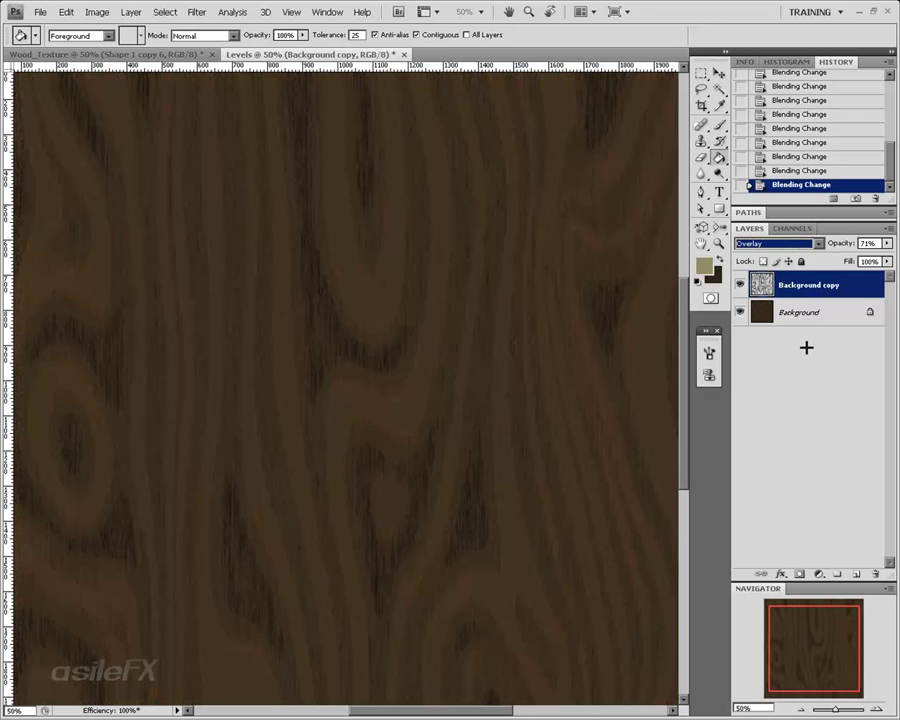
# - Lower the Overlay-blended Background copy to 26% and then 12% opacity, checking the grain over the brown wood
pyautogui.moveTo(886, 244); pyautogui.dragTo(835, 256)
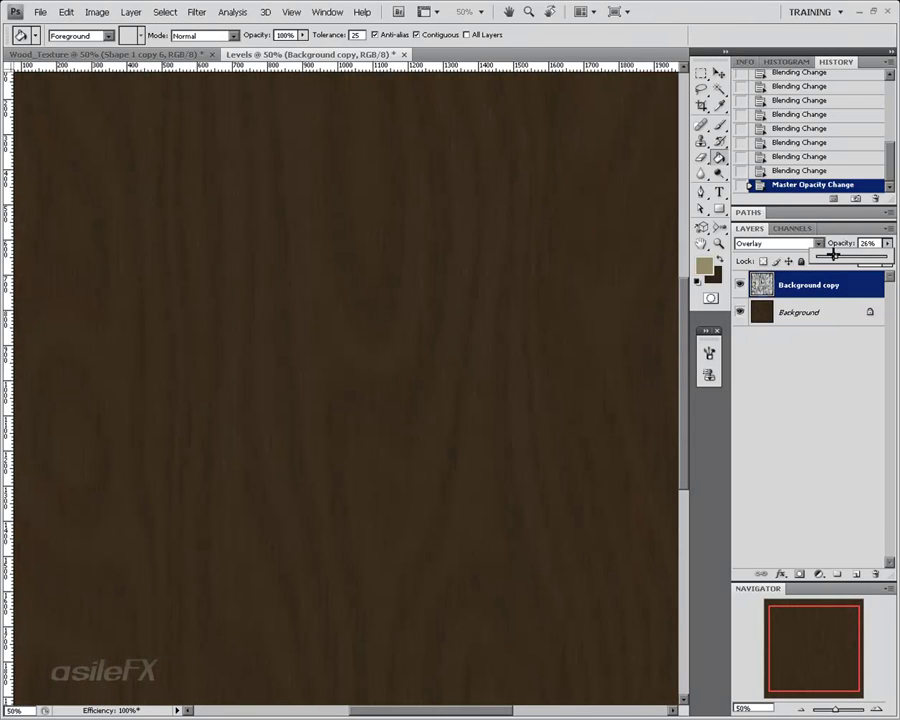
pyautogui.moveTo(844, 651); pyautogui.dragTo(826, 659)
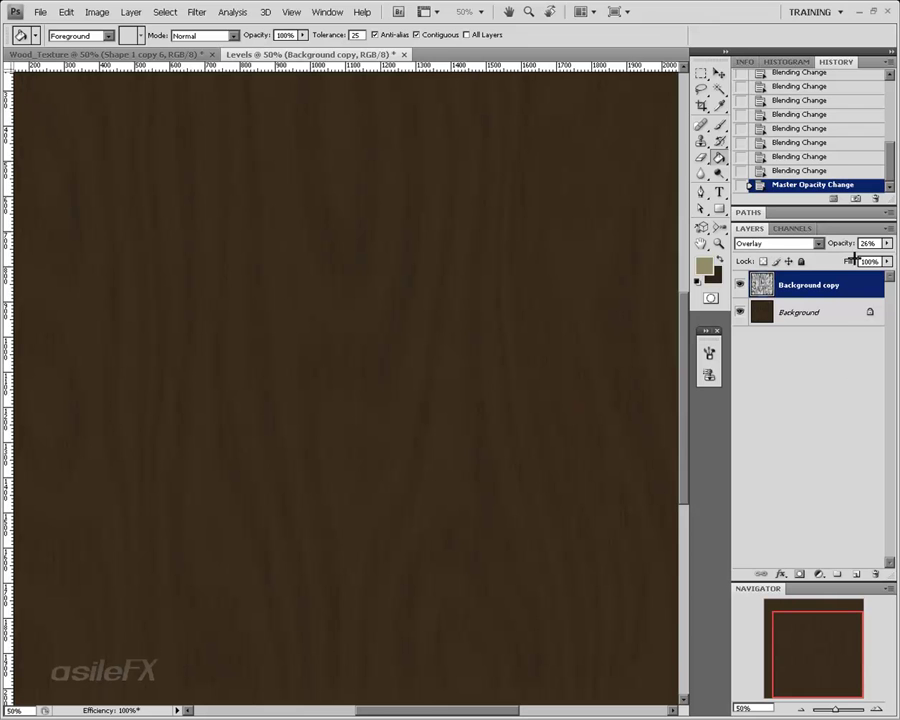
pyautogui.click(887, 243)
pyautogui.moveTo(833, 256)
pyautogui.mouseDown()
pyautogui.moveTo(818, 256)
pyautogui.moveTo(860, 253)
pyautogui.moveTo(822, 255)
pyautogui.mouseUp()
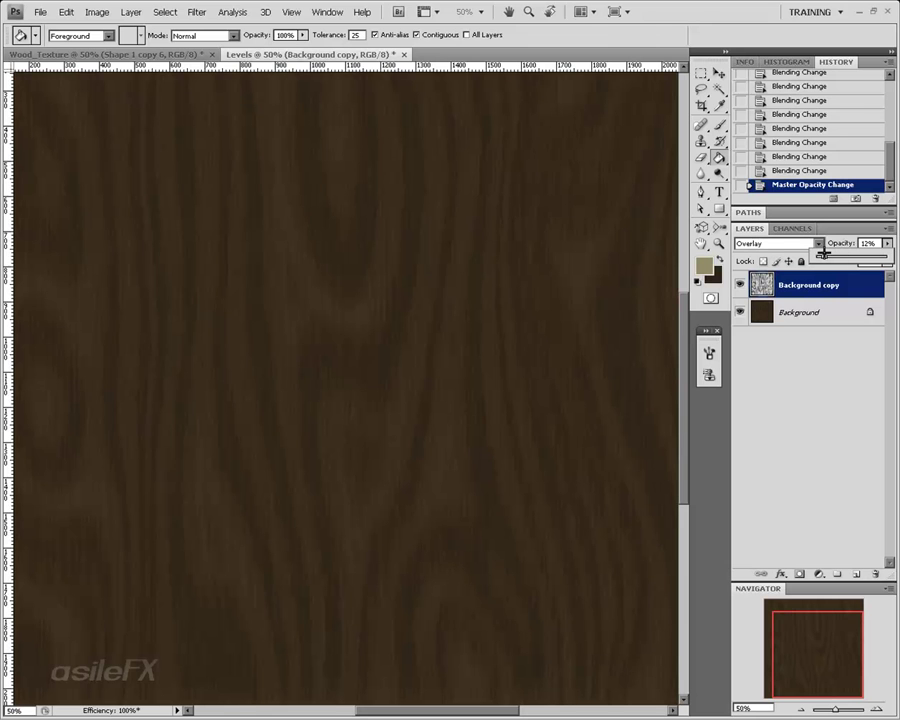
pyautogui.click(800, 708)
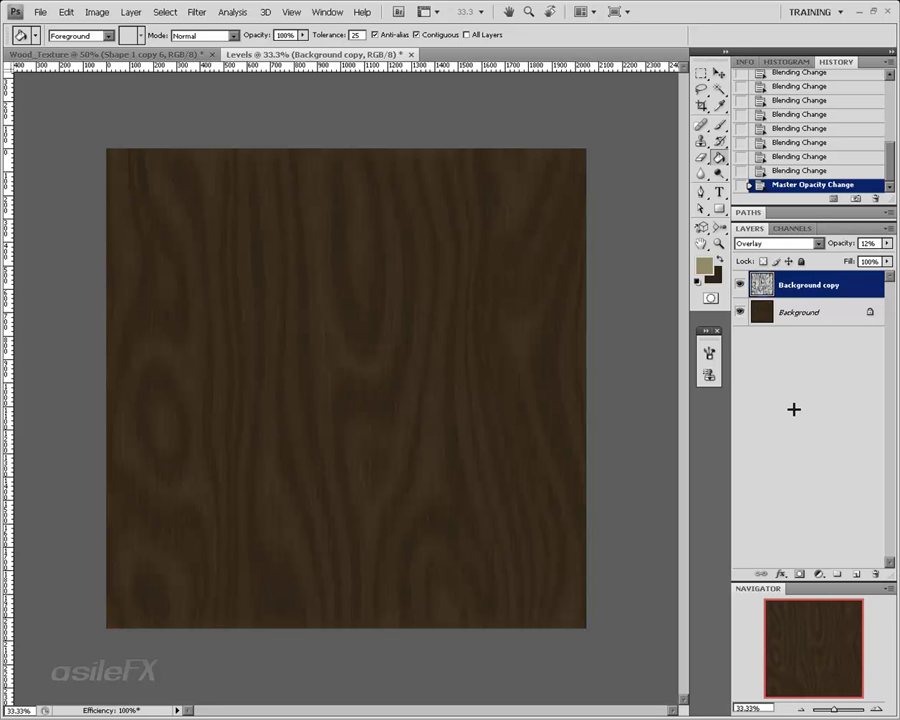
# - Return Background copy to Normal blending at 100% opacity and invert its grayscale grain
pyautogui.click(779, 244)
pyautogui.click(760, 255)
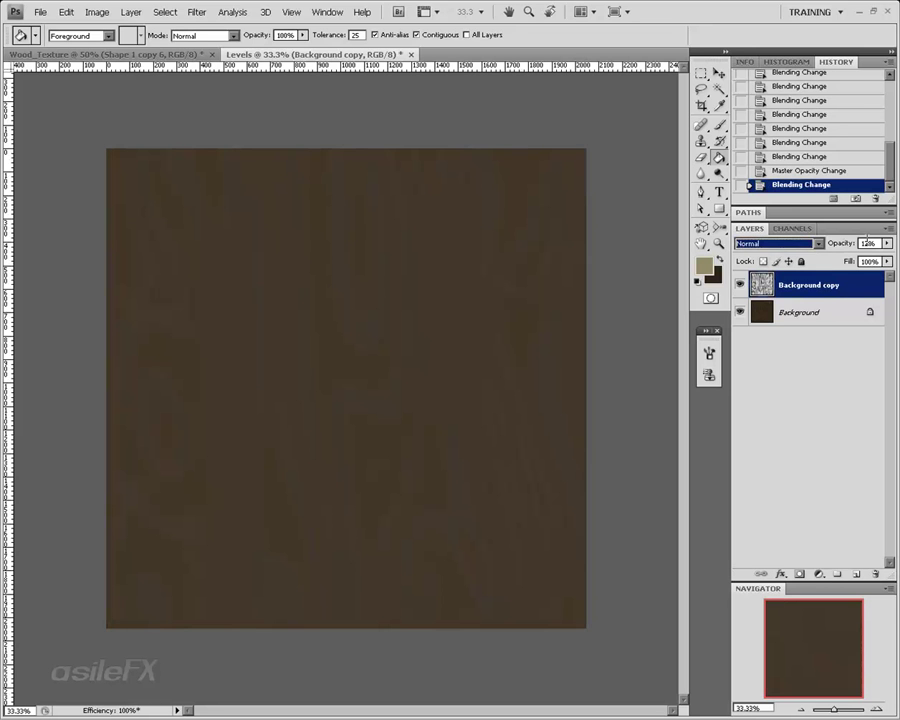
pyautogui.click(886, 243)
pyautogui.moveTo(800, 256); pyautogui.dragTo(888, 256)
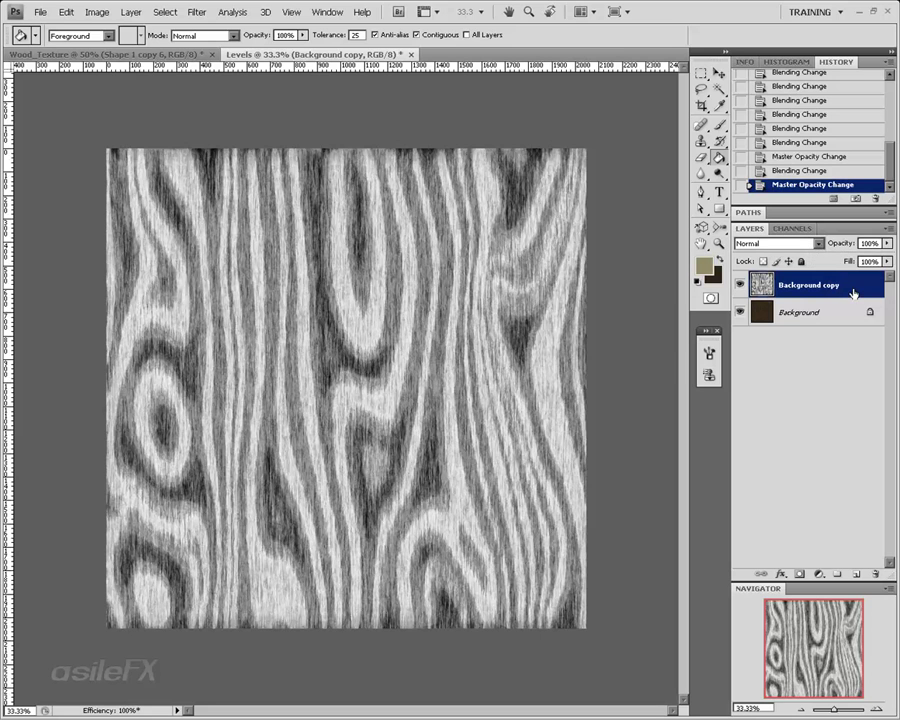
pyautogui.hotkey('ctrl', 'i')
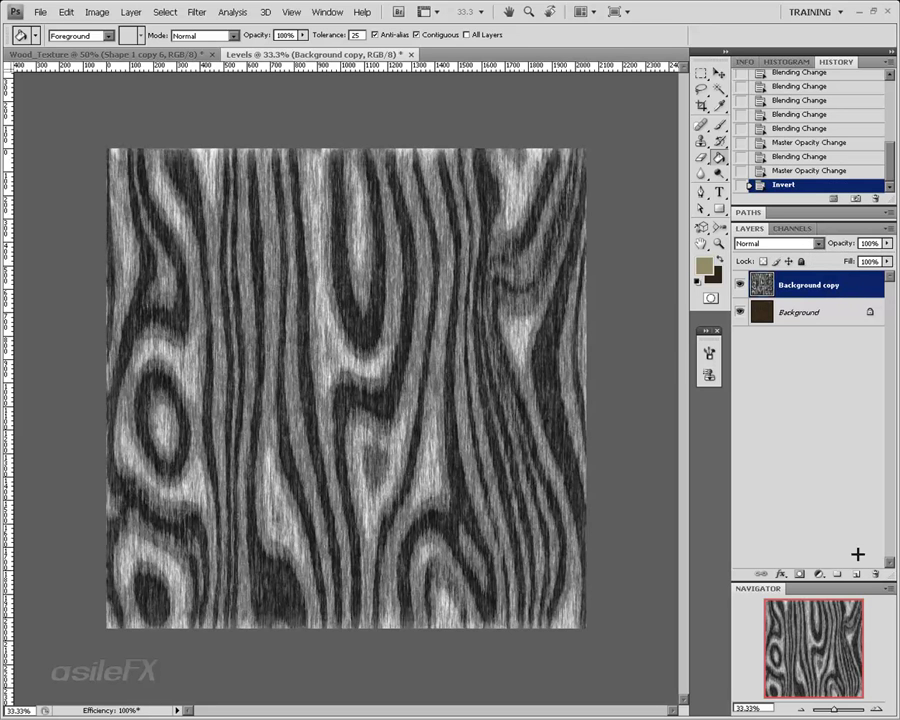
# - Try several jagged freehand curves in a Curves adjustment on Background copy, and cancel the adjustment
pyautogui.click(876, 708)
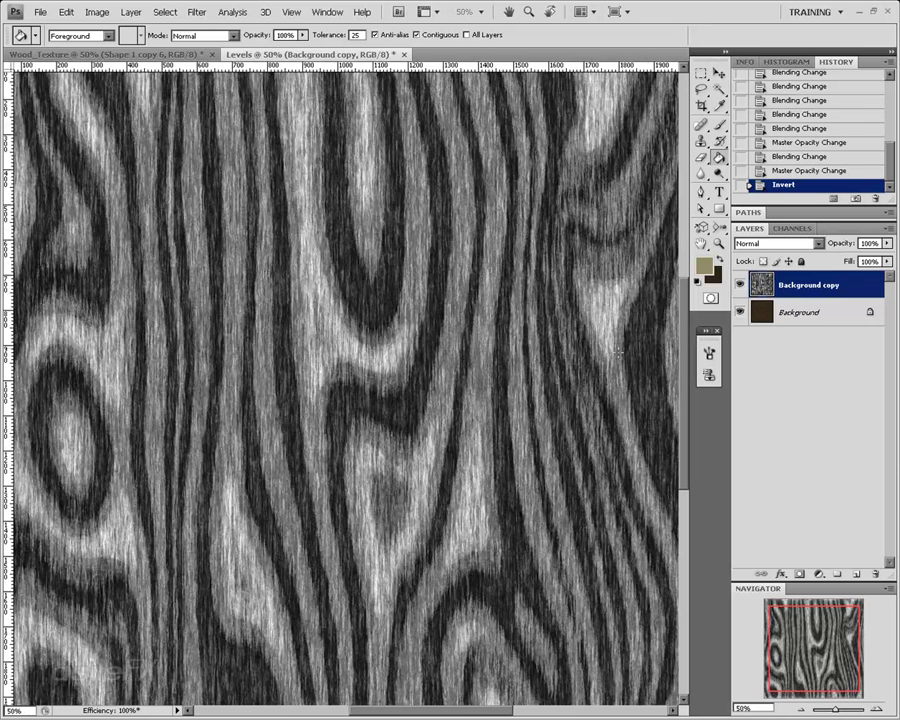
pyautogui.click(99, 12)
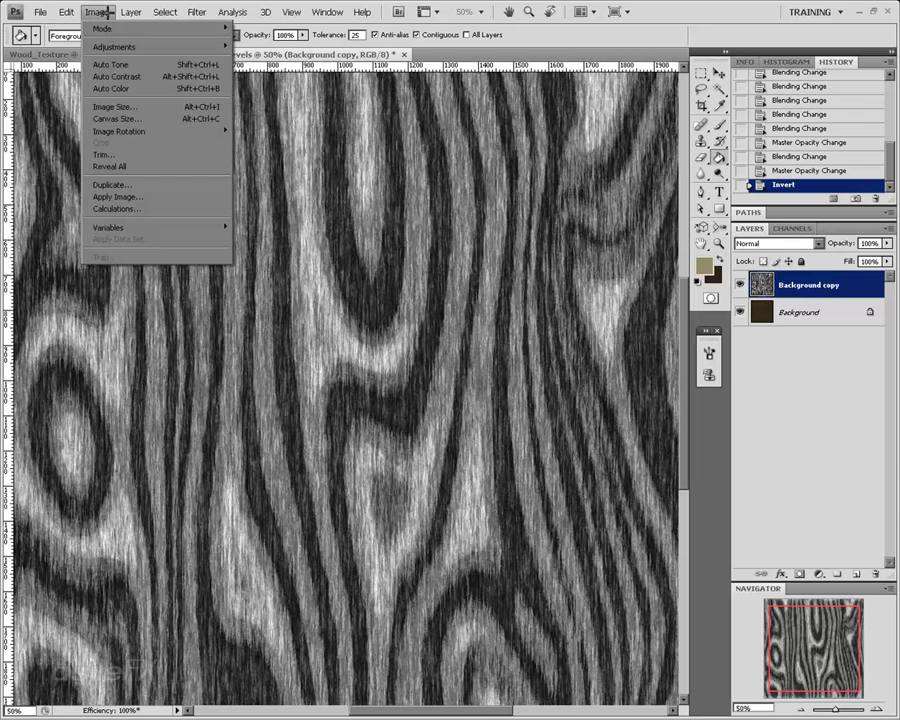
pyautogui.moveTo(118, 46)
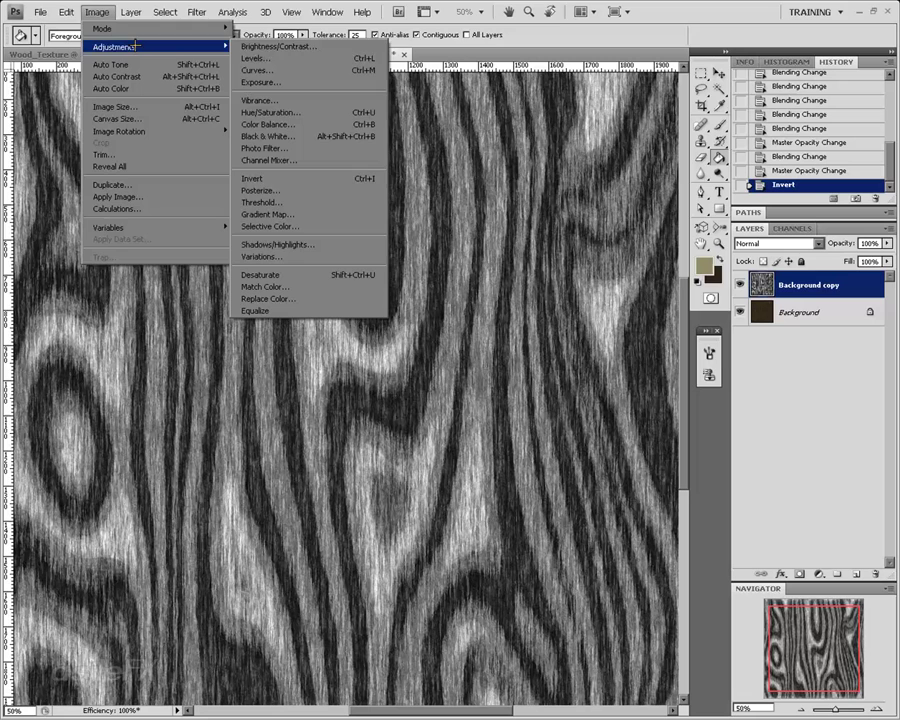
pyautogui.click(258, 70)
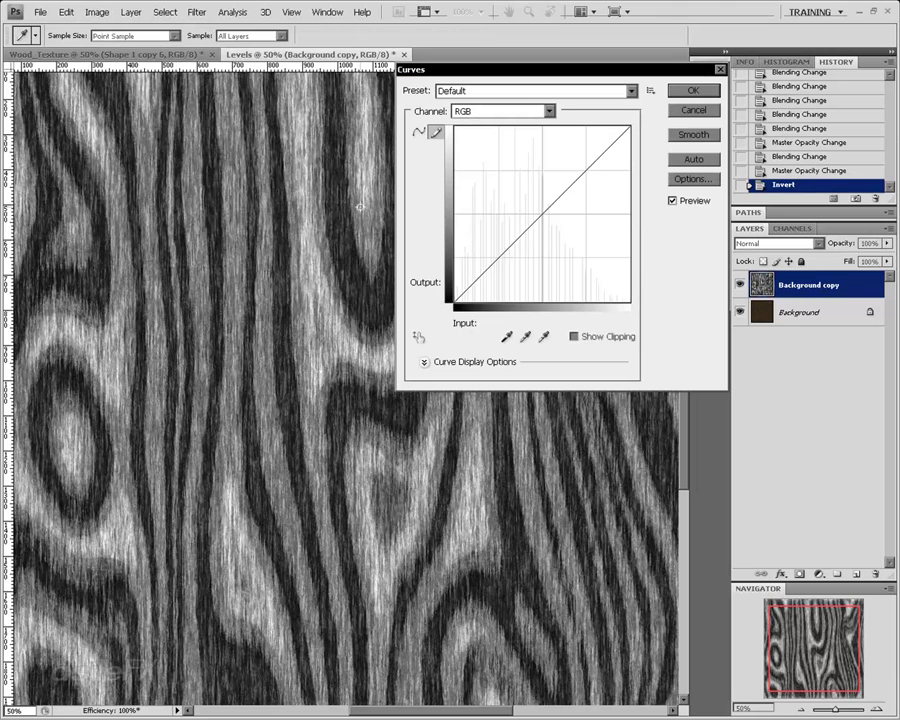
pyautogui.click(420, 131)
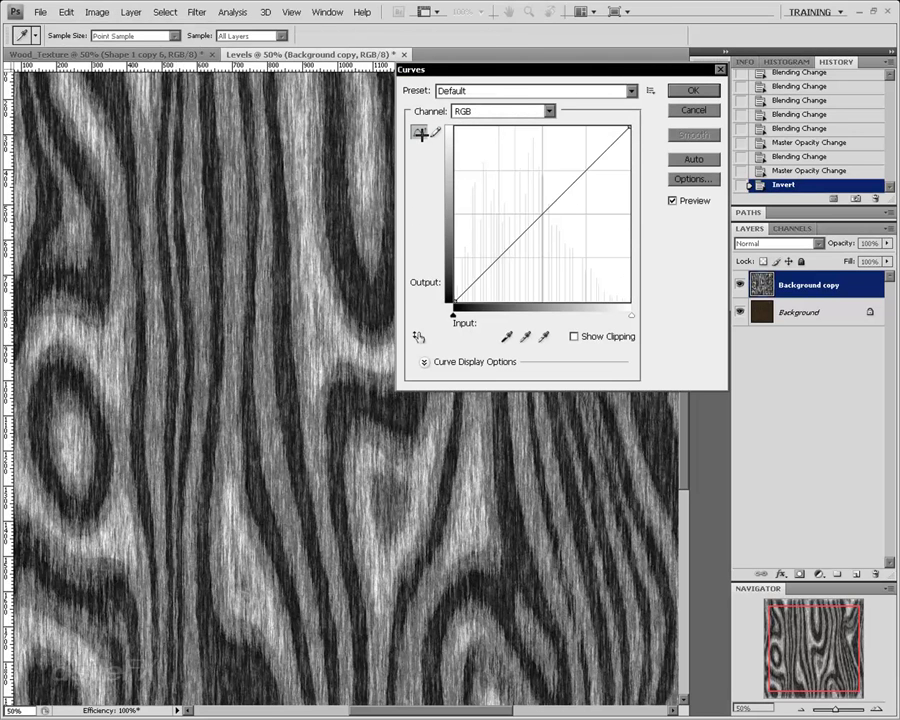
pyautogui.click(437, 133)
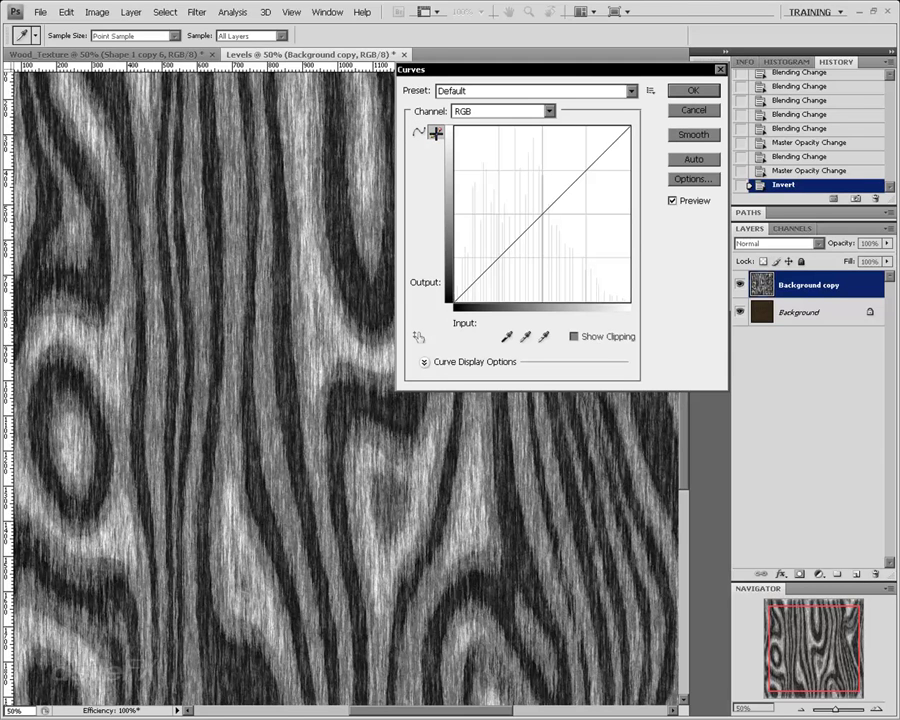
pyautogui.moveTo(458, 298)
pyautogui.mouseDown()
pyautogui.moveTo(474, 260)
pyautogui.moveTo(489, 286)
pyautogui.moveTo(501, 285)
pyautogui.moveTo(521, 183)
pyautogui.moveTo(531, 211)
pyautogui.moveTo(545, 218)
pyautogui.moveTo(556, 199)
pyautogui.moveTo(572, 204)
pyautogui.moveTo(580, 156)
pyautogui.moveTo(611, 157)
pyautogui.moveTo(628, 128)
pyautogui.mouseUp()
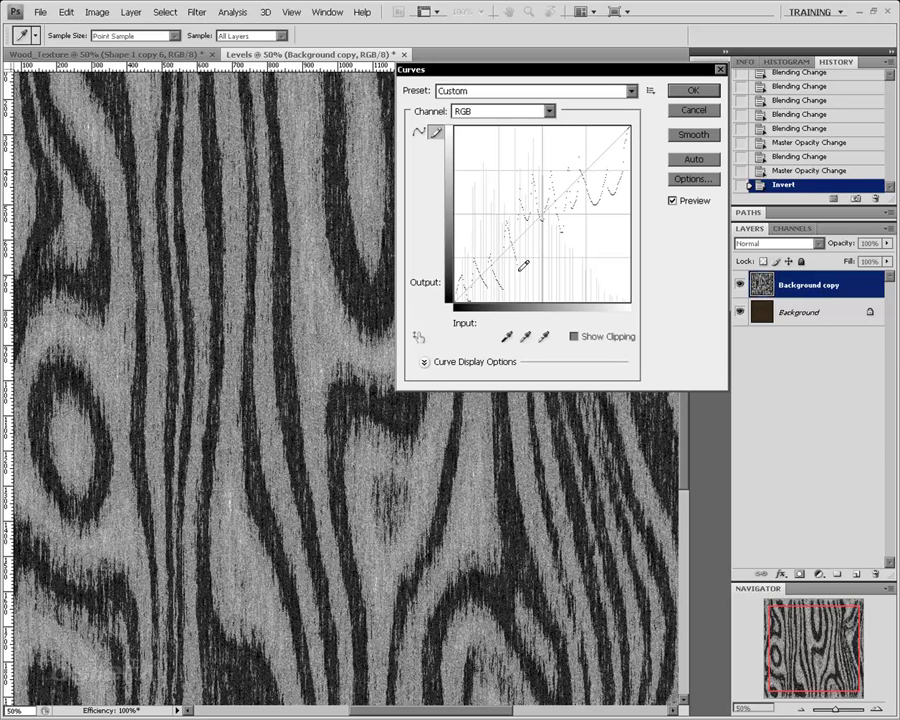
pyautogui.moveTo(465, 256)
pyautogui.mouseDown()
pyautogui.moveTo(491, 295)
pyautogui.moveTo(503, 208)
pyautogui.moveTo(521, 275)
pyautogui.moveTo(520, 183)
pyautogui.moveTo(628, 253)
pyautogui.mouseUp()
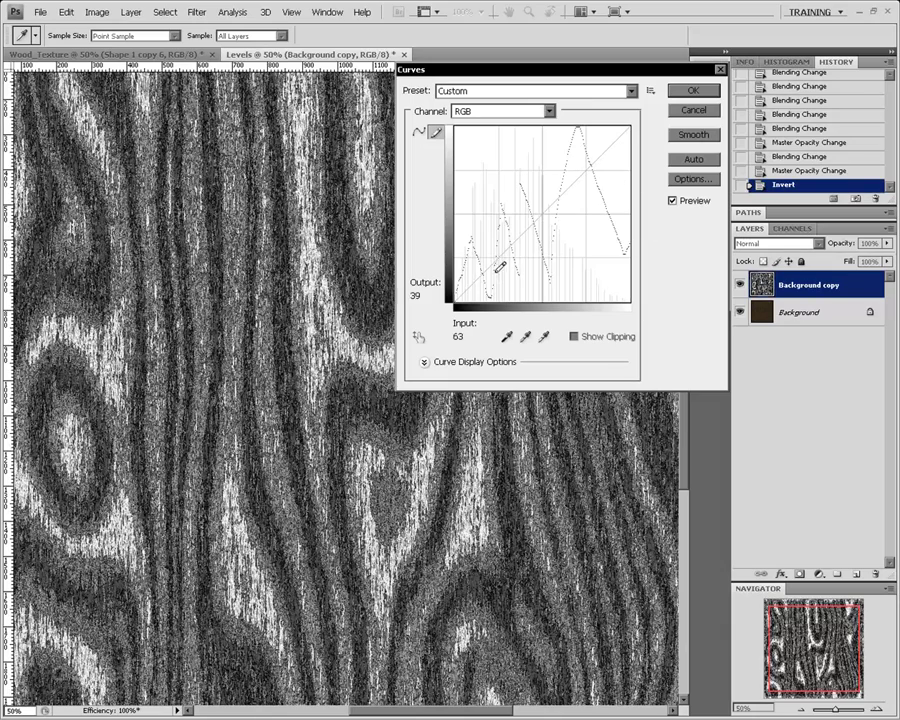
pyautogui.moveTo(498, 272)
pyautogui.mouseDown()
pyautogui.moveTo(465, 292)
pyautogui.moveTo(466, 191)
pyautogui.moveTo(493, 208)
pyautogui.moveTo(519, 284)
pyautogui.moveTo(558, 250)
pyautogui.moveTo(629, 165)
pyautogui.mouseUp()
pyautogui.click(692, 111)
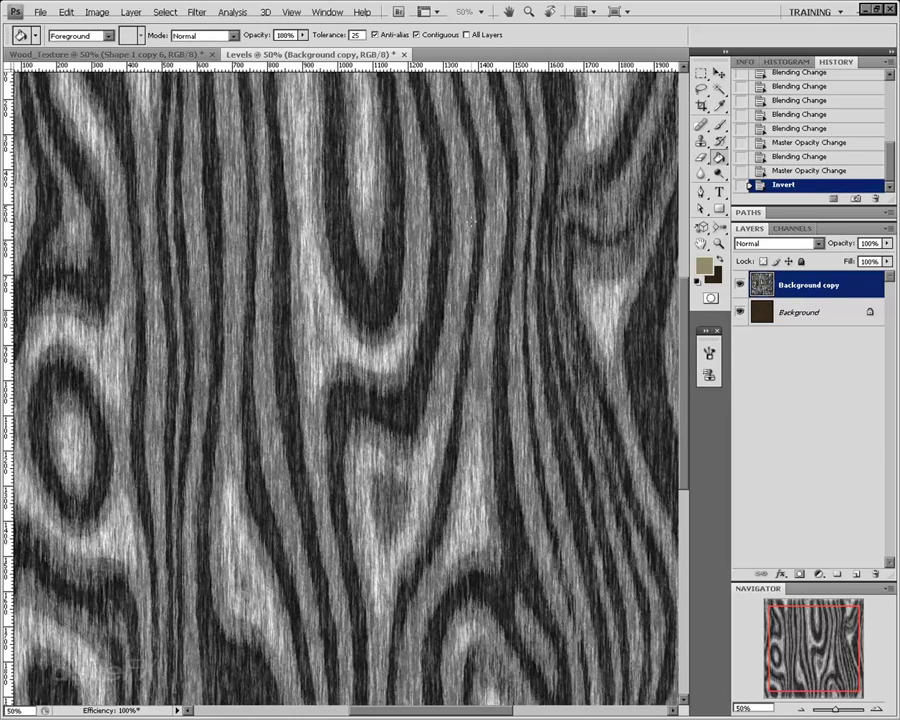
# - Apply a Gaussian Blur to Background copy that smooths away the fine grain but keeps the broad bands
pyautogui.click(196, 12)
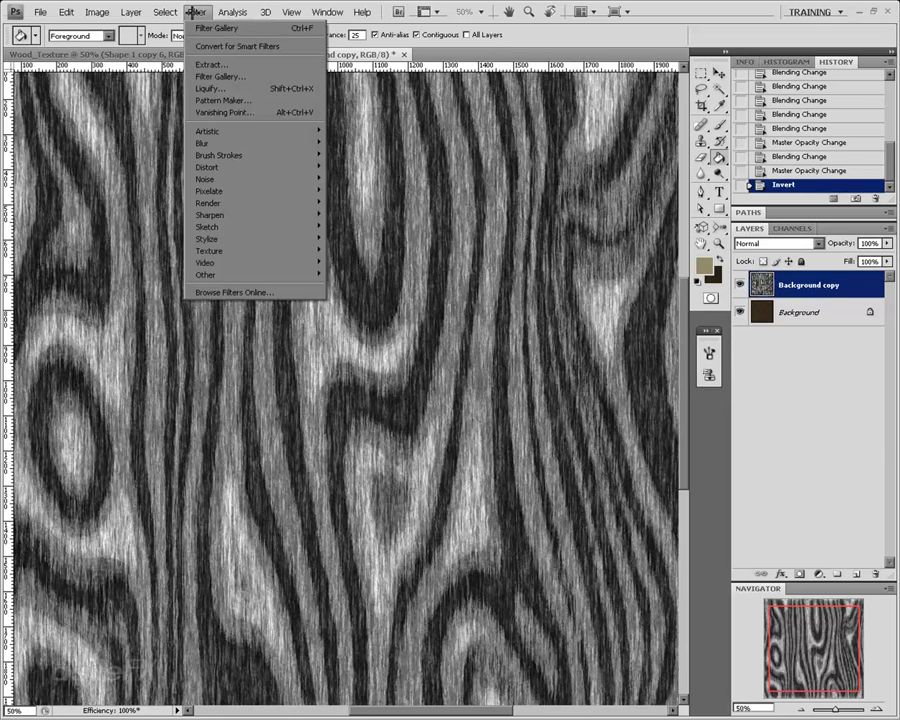
pyautogui.moveTo(240, 143)
pyautogui.click(362, 190)
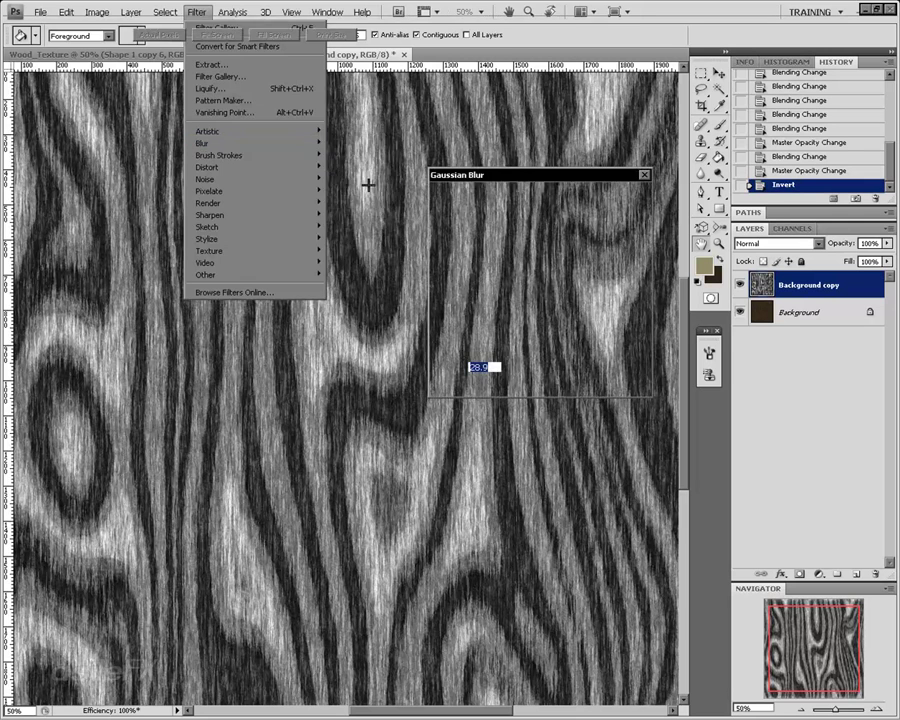
pyautogui.moveTo(462, 385); pyautogui.dragTo(502, 386)
pyautogui.click(620, 196)
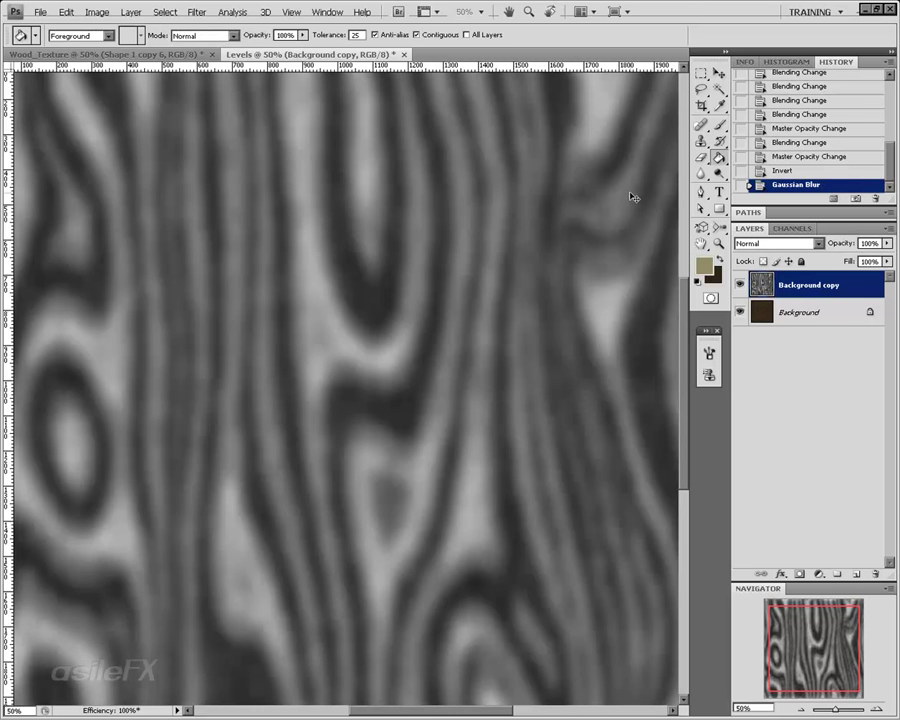
# - Apply a Levels adjustment with the Auto correction to the blurred Background copy
pyautogui.hotkey('ctrl', 'l')
pyautogui.click(800, 410)
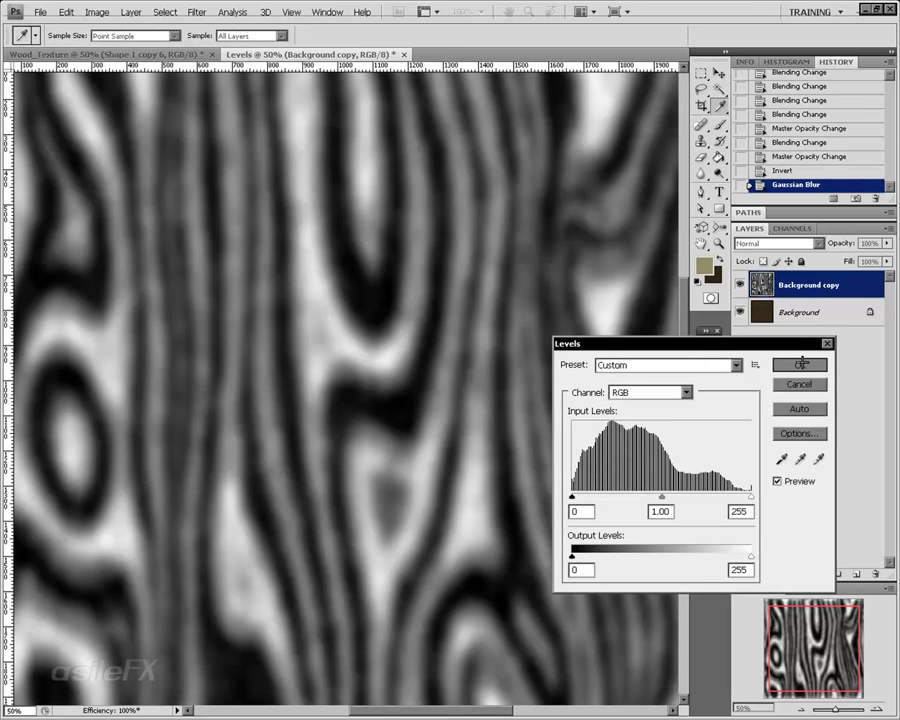
pyautogui.click(799, 364)
# - Apply a Curves adjustment with a freehand zigzag curve rising along the diagonal to Background copy, and compare it with the wood underneath
pyautogui.click(97, 12)
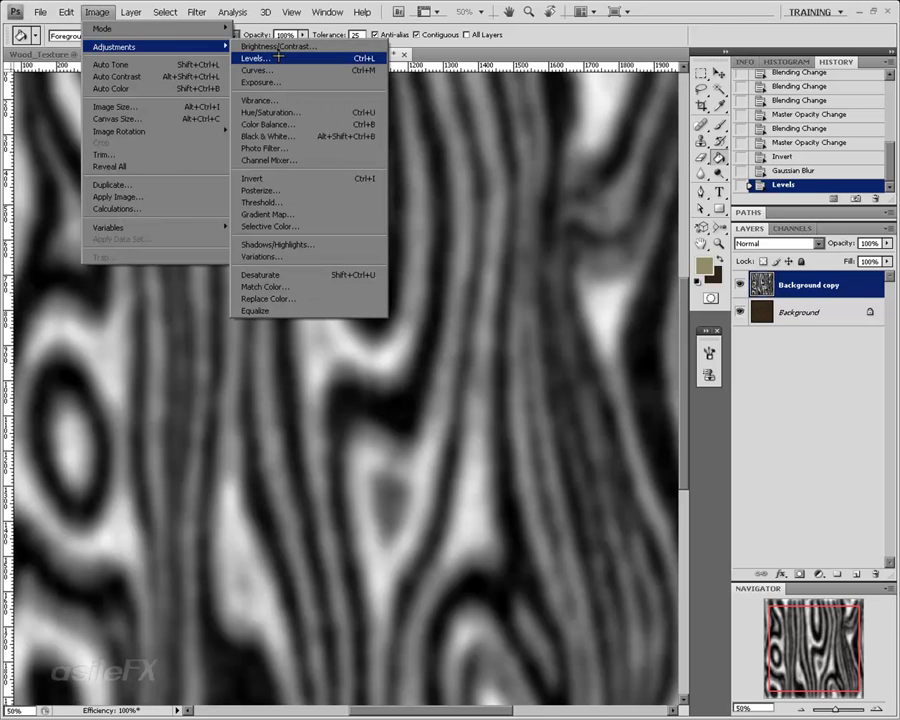
pyautogui.hotkey('ctrl', 'm')
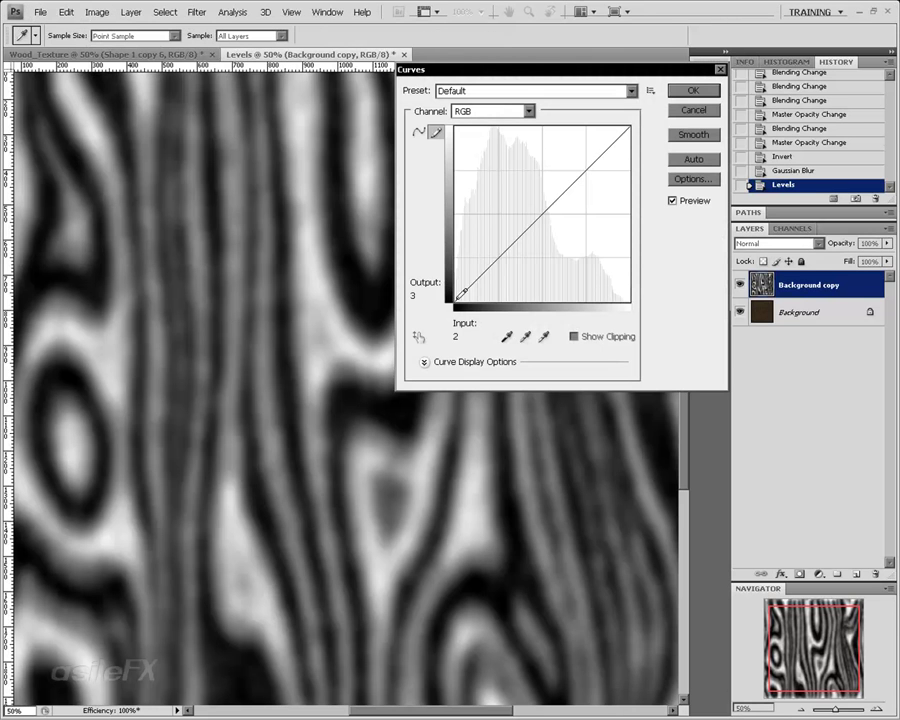
pyautogui.moveTo(455, 299)
pyautogui.mouseDown()
pyautogui.moveTo(495, 246)
pyautogui.moveTo(513, 279)
pyautogui.moveTo(523, 222)
pyautogui.moveTo(536, 250)
pyautogui.moveTo(542, 148)
pyautogui.moveTo(584, 232)
pyautogui.moveTo(610, 178)
pyautogui.moveTo(624, 183)
pyautogui.moveTo(628, 120)
pyautogui.mouseUp()
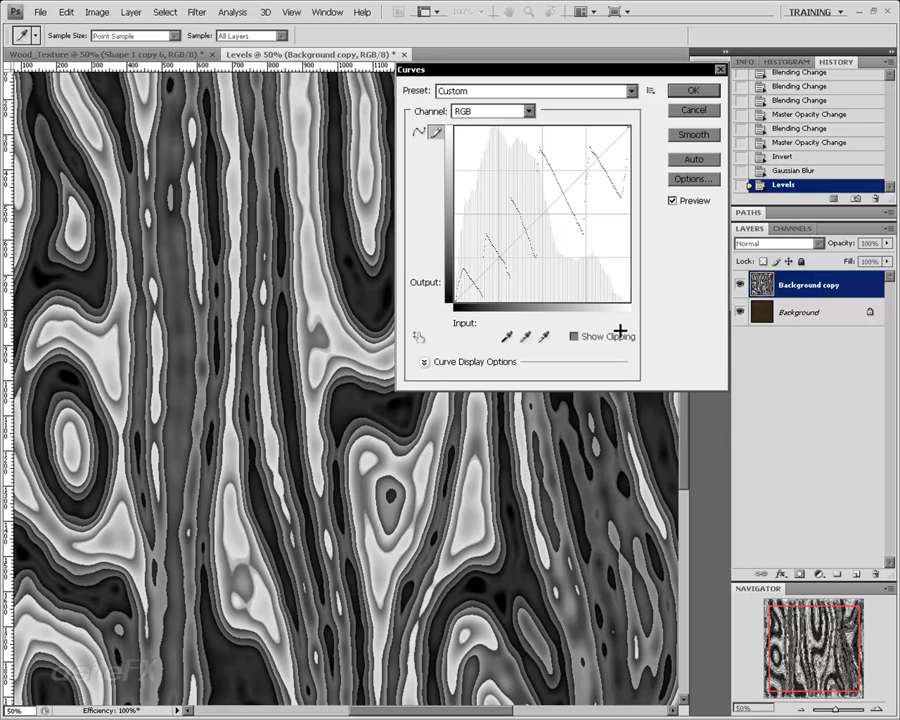
pyautogui.click(680, 90)
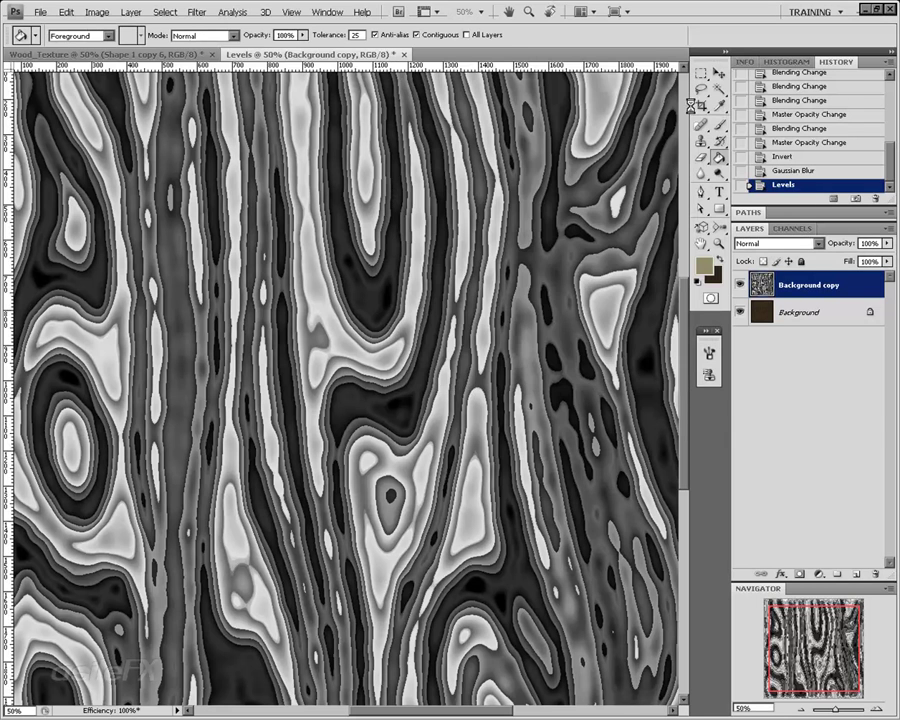
pyautogui.click(741, 285)
pyautogui.click(741, 285)
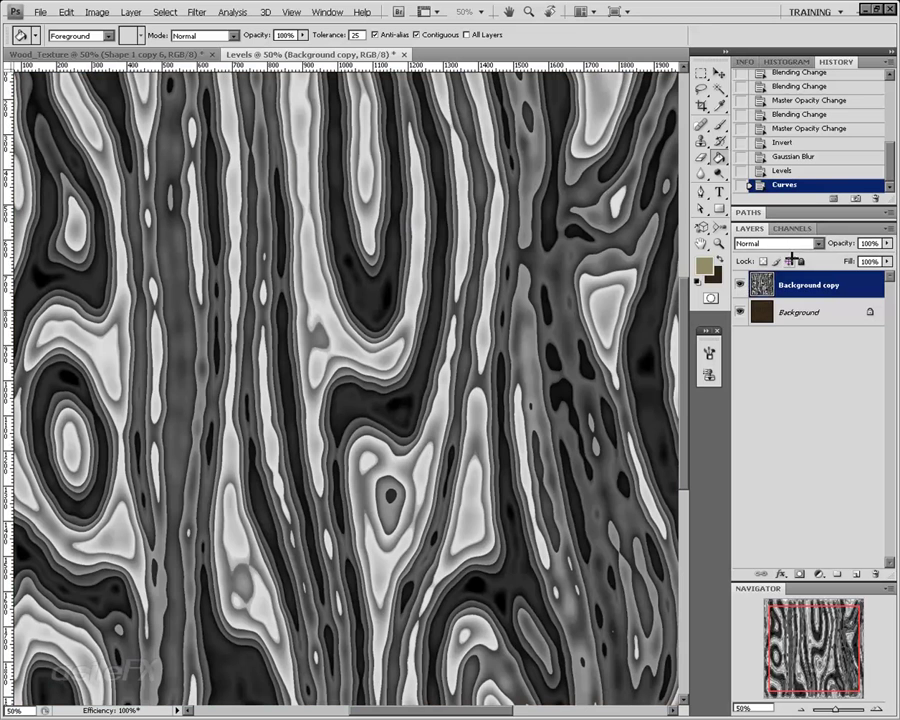
# - Blend Background copy over the wood with the Color Burn mode at 21% opacity
pyautogui.click(777, 243)
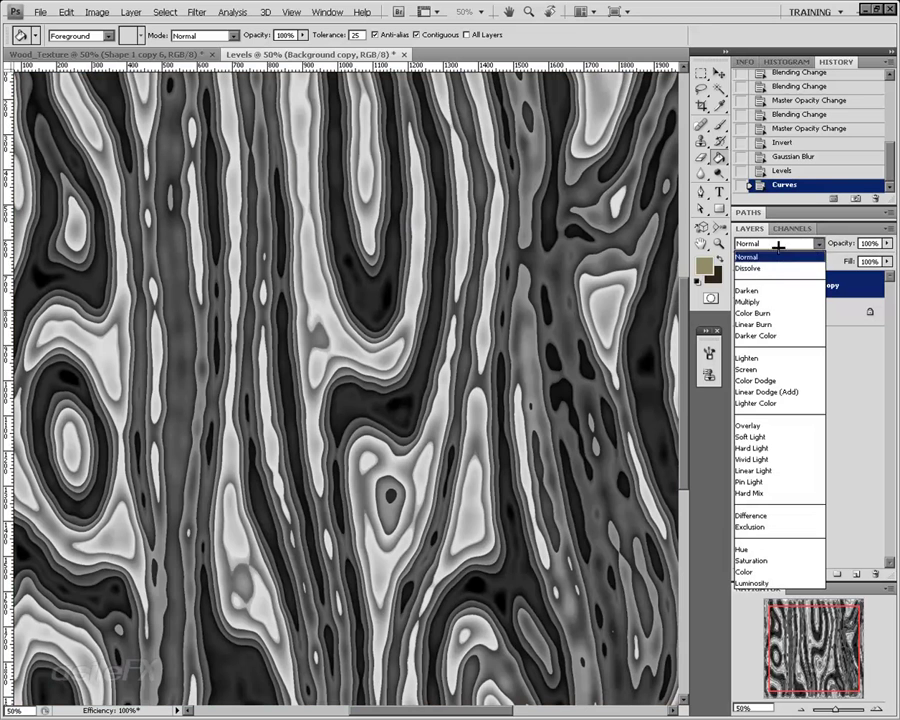
pyautogui.click(757, 313)
pyautogui.click(886, 243)
pyautogui.moveTo(878, 252); pyautogui.dragTo(828, 255)
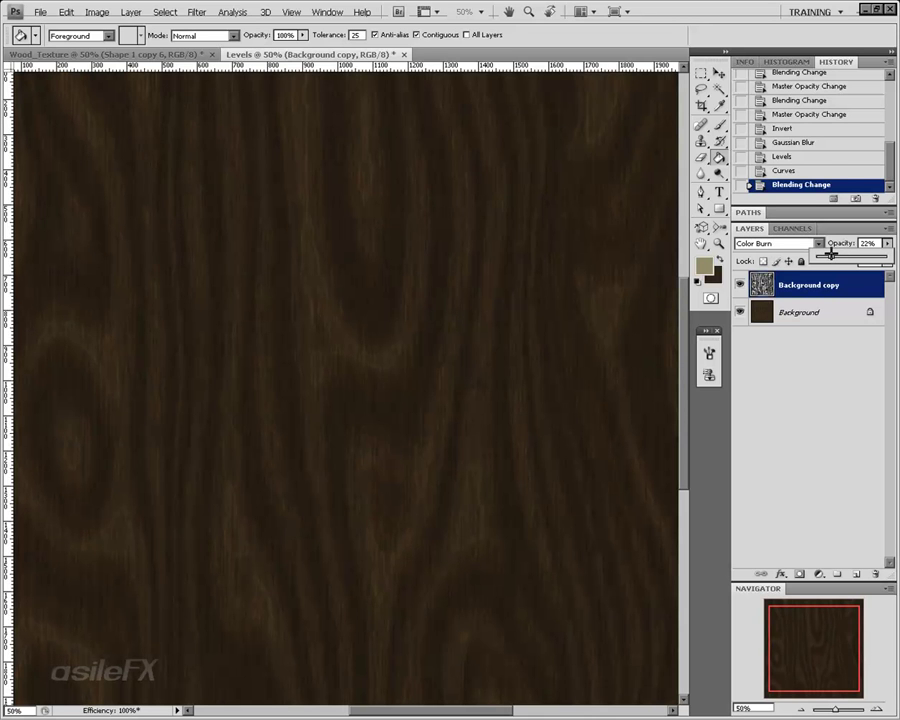
pyautogui.moveTo(829, 255); pyautogui.dragTo(829, 255)
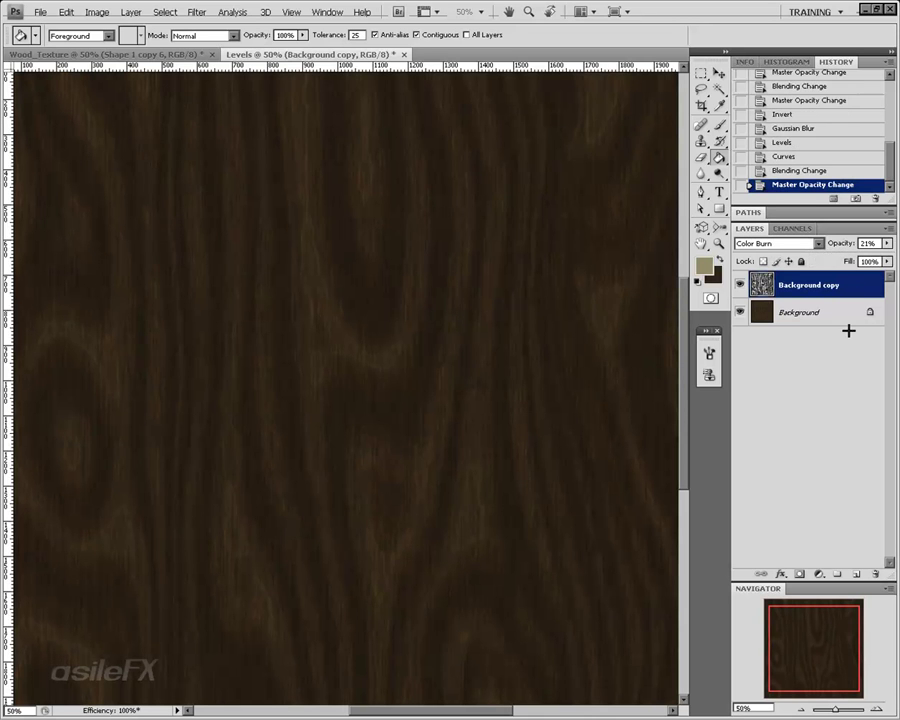
# - Apply a Levels adjustment to Background copy with inputs of 0 and 255 and the midtone at about 1.02, after trying other contrast settings
pyautogui.hotkey('ctrl', 'l')
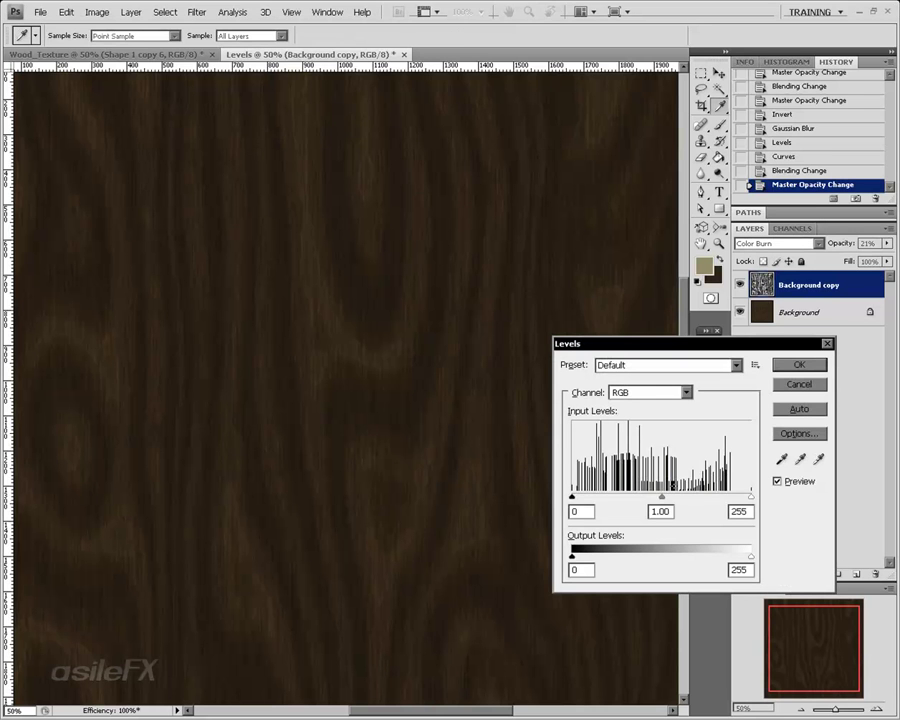
pyautogui.moveTo(665, 495); pyautogui.dragTo(642, 496)
pyautogui.moveTo(751, 497)
pyautogui.mouseDown()
pyautogui.moveTo(689, 494)
pyautogui.moveTo(770, 495)
pyautogui.moveTo(734, 491)
pyautogui.mouseUp()
pyautogui.moveTo(572, 497); pyautogui.dragTo(754, 490)
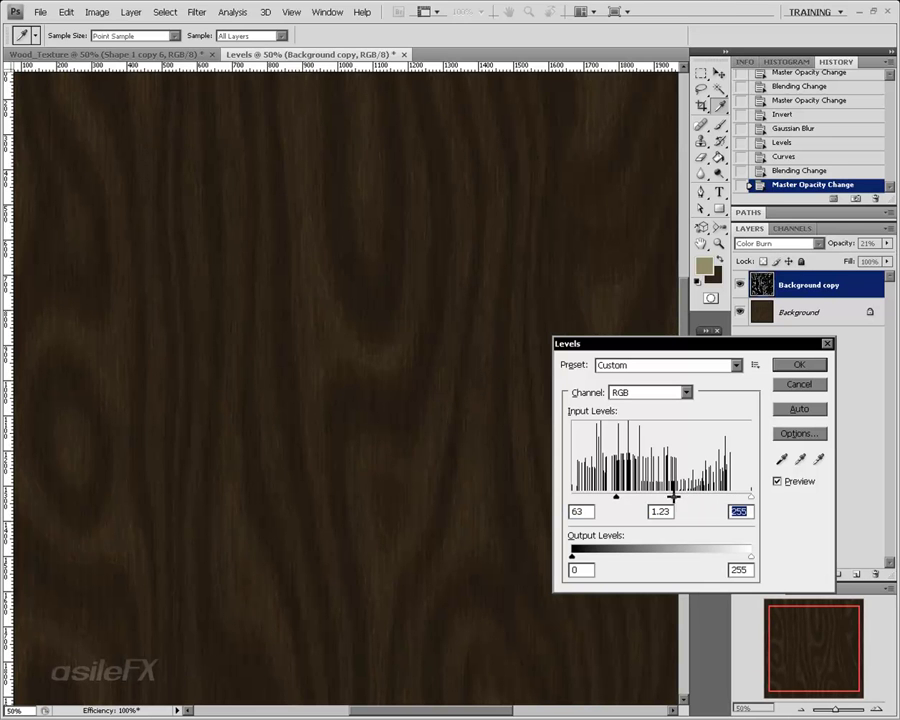
pyautogui.moveTo(673, 497); pyautogui.dragTo(567, 496)
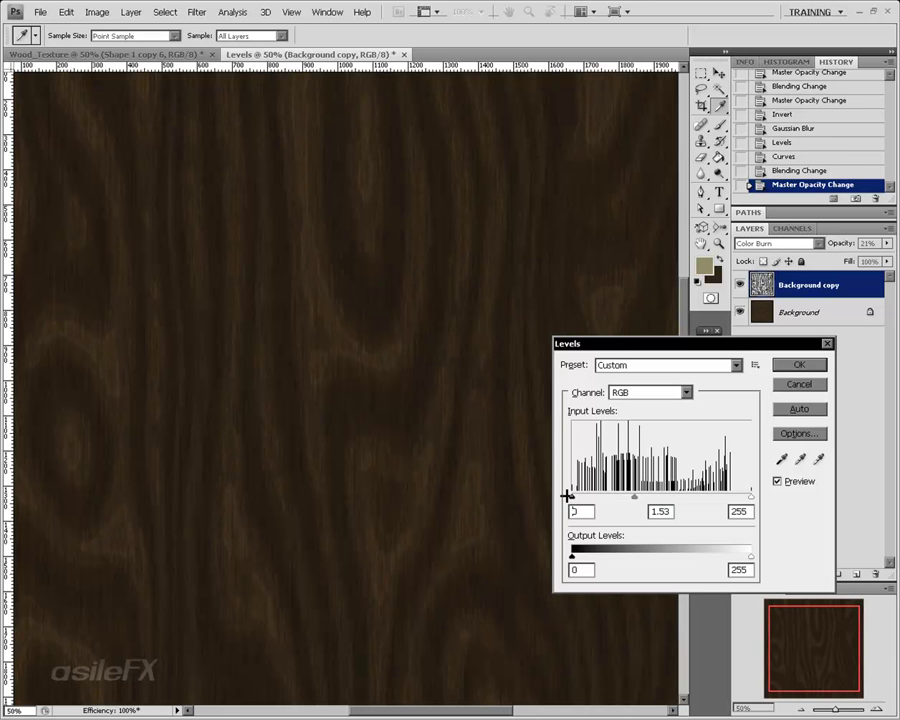
pyautogui.moveTo(632, 495); pyautogui.dragTo(661, 500)
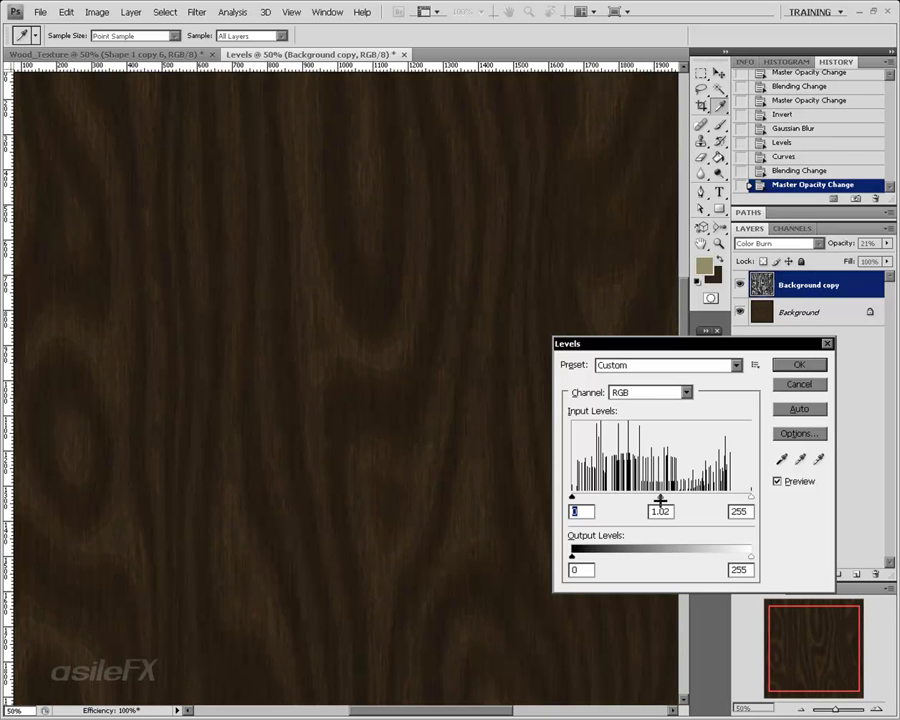
pyautogui.click(798, 364)
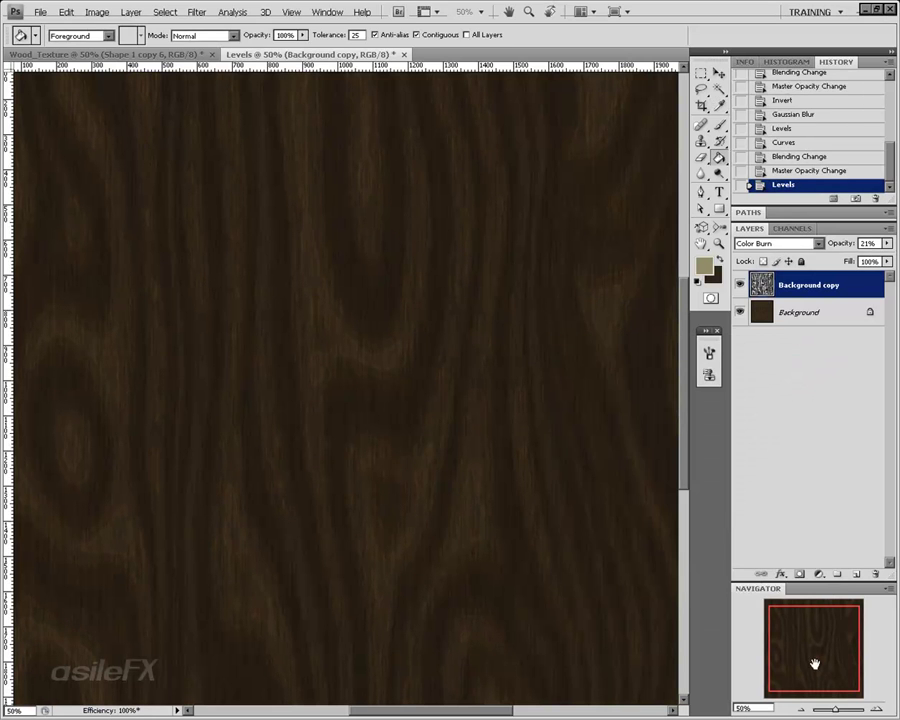
# - Examine the blended wood grain at 100% zoom, including the lower-right part of the texture, and return to 50%
pyautogui.moveTo(815, 663); pyautogui.dragTo(789, 683)
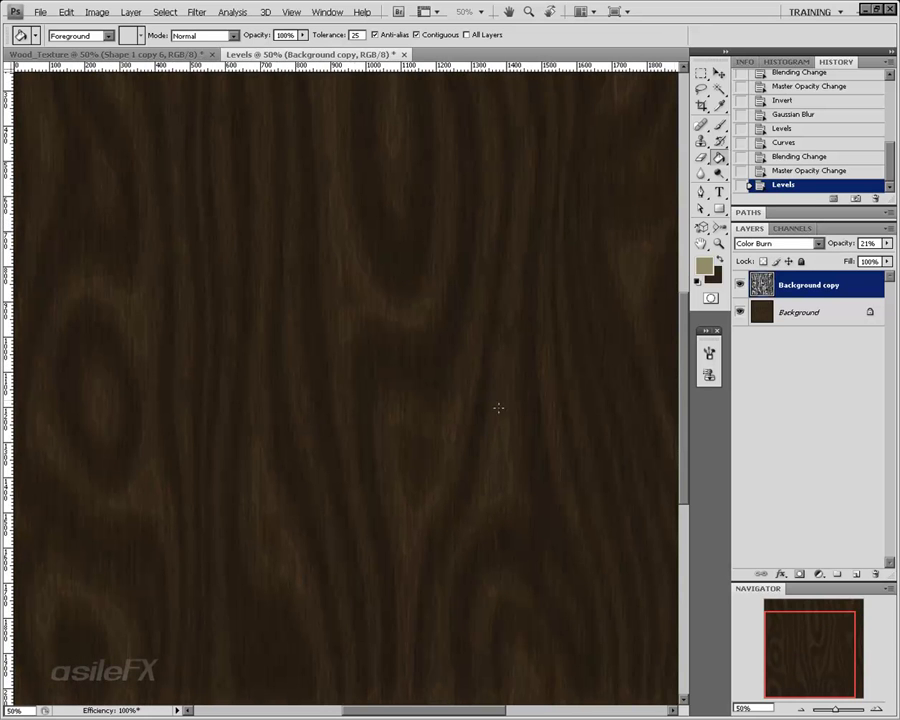
pyautogui.click(868, 708)
pyautogui.click(868, 708)
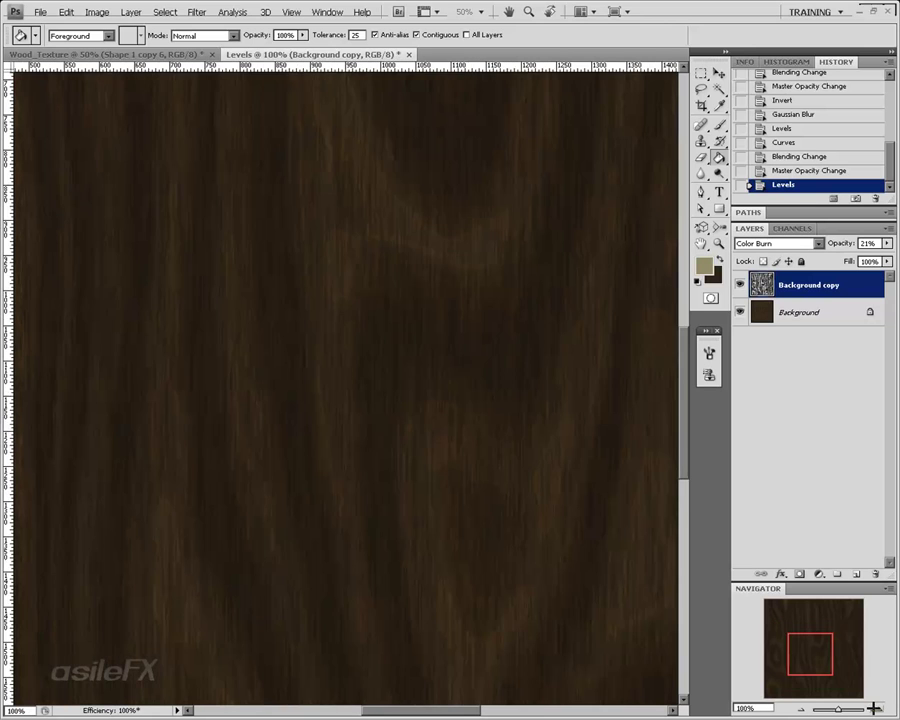
pyautogui.moveTo(815, 633); pyautogui.dragTo(848, 688)
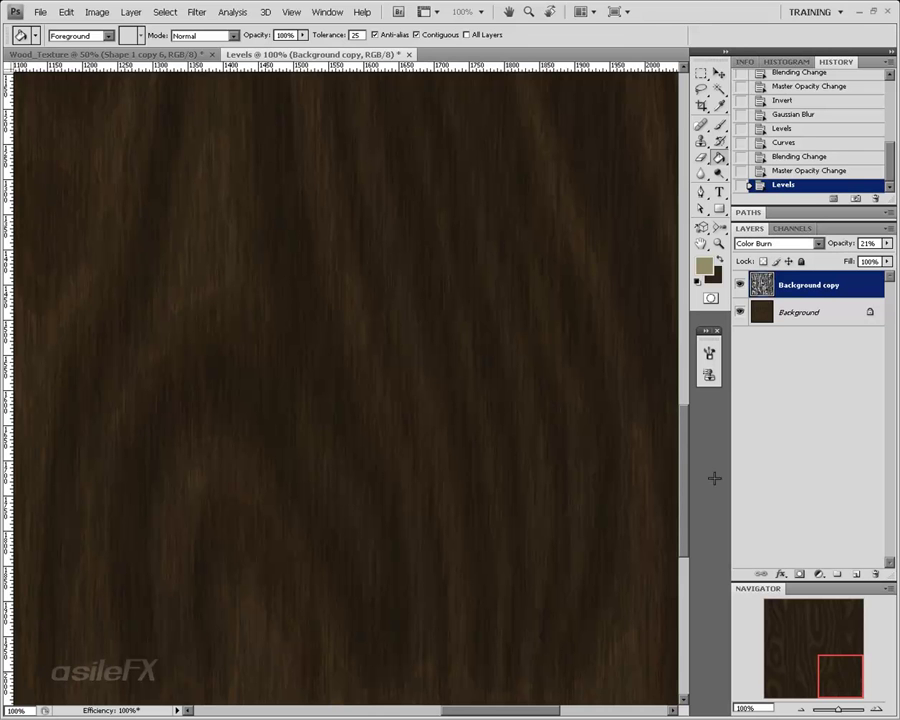
pyautogui.click(802, 708)
pyautogui.click(802, 708)
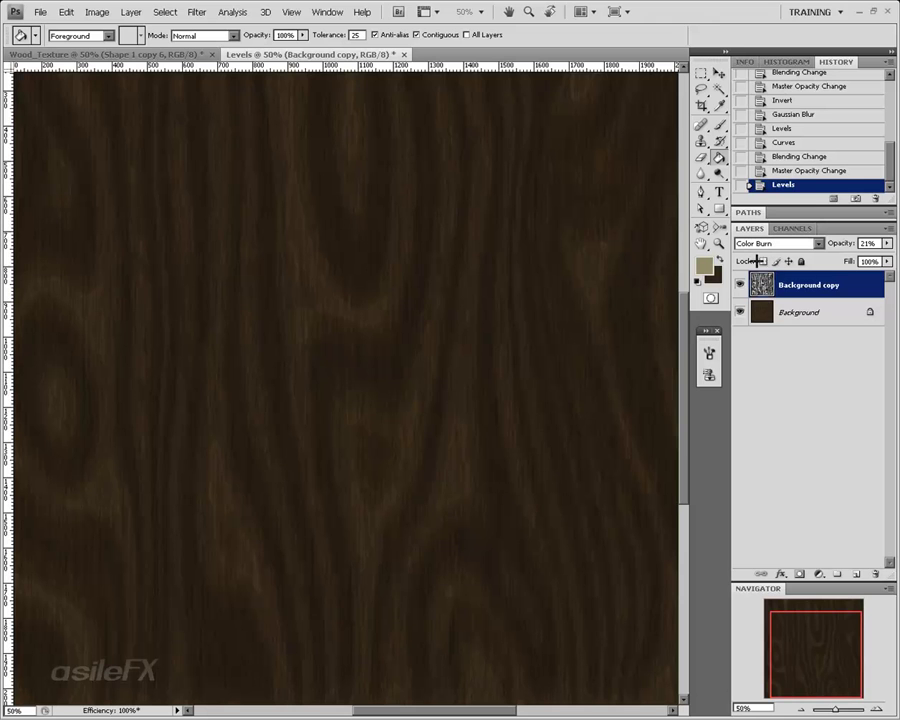
# - Duplicate Background copy and set the duplicate to Normal blending at 100% opacity
pyautogui.moveTo(822, 286); pyautogui.dragTo(857, 574)
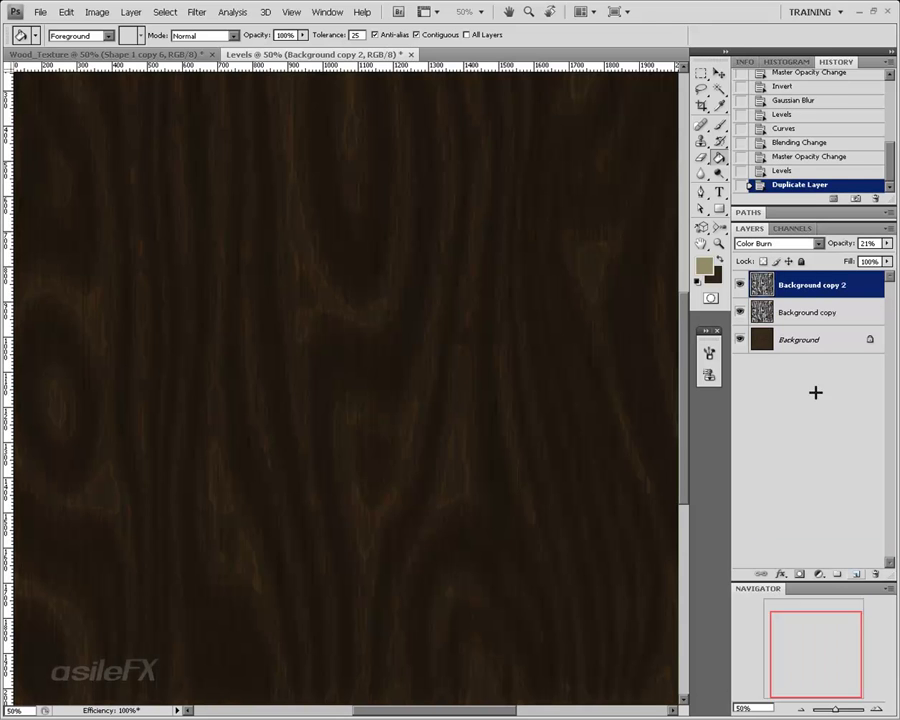
pyautogui.click(780, 243)
pyautogui.click(753, 257)
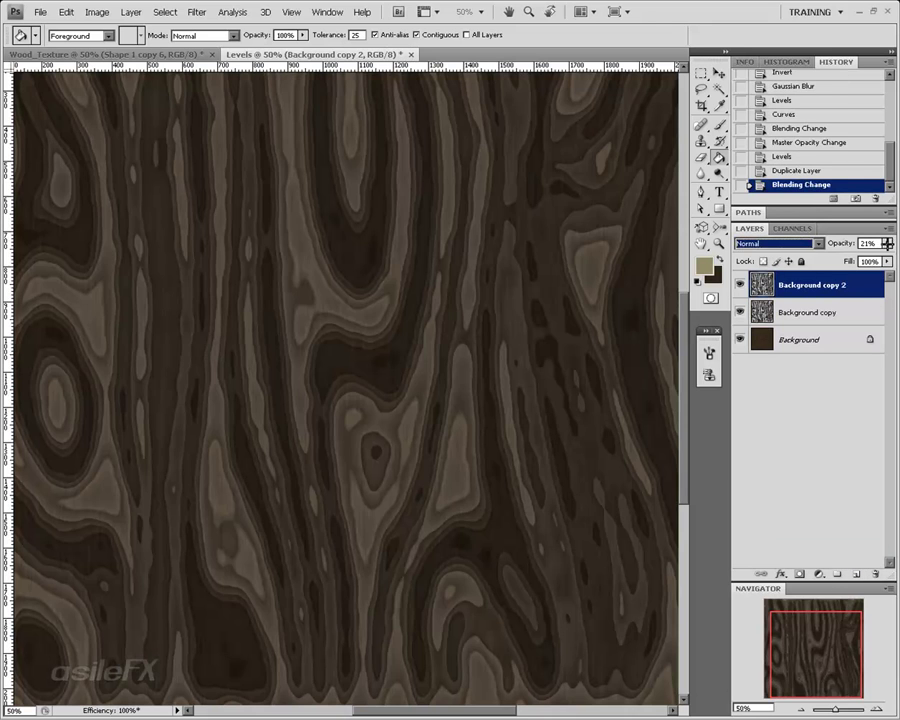
pyautogui.moveTo(887, 243); pyautogui.dragTo(892, 256)
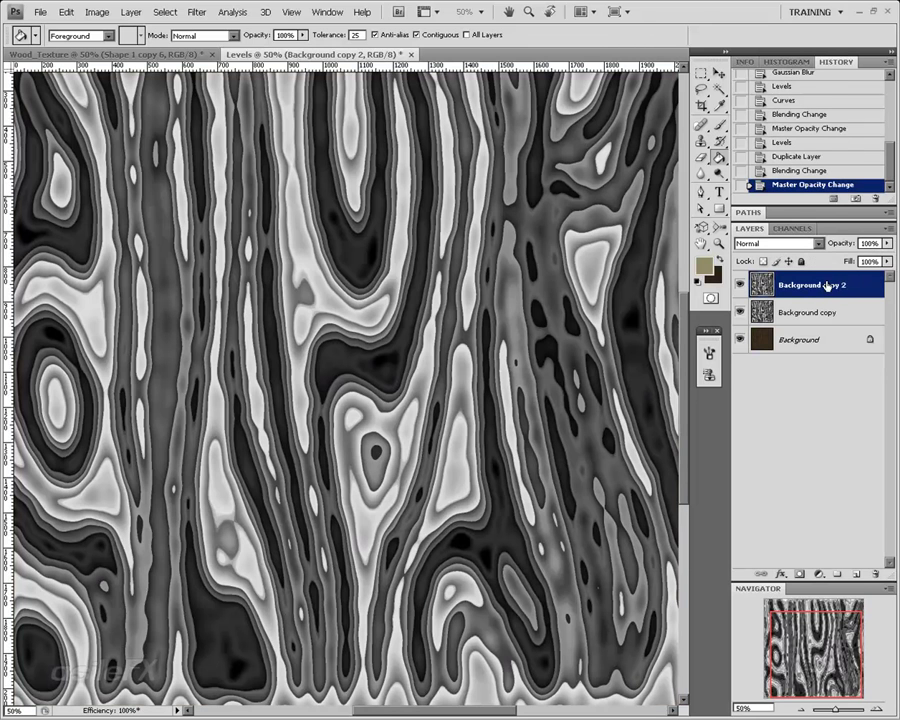
# - Apply a Threshold adjustment with level 116 to Background copy 2
pyautogui.click(96, 12)
pyautogui.moveTo(130, 46)
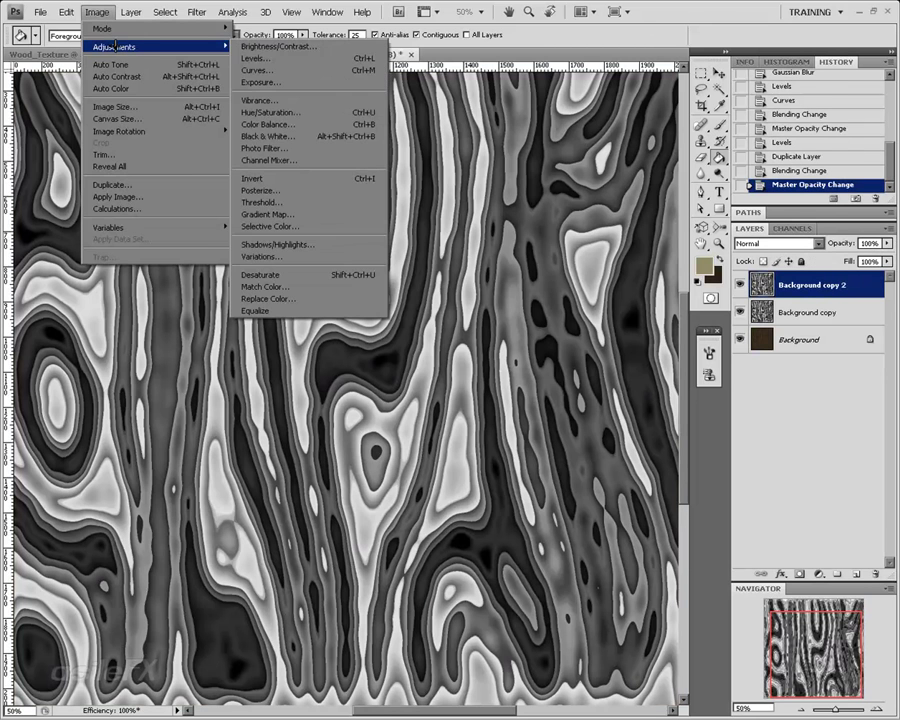
pyautogui.click(301, 202)
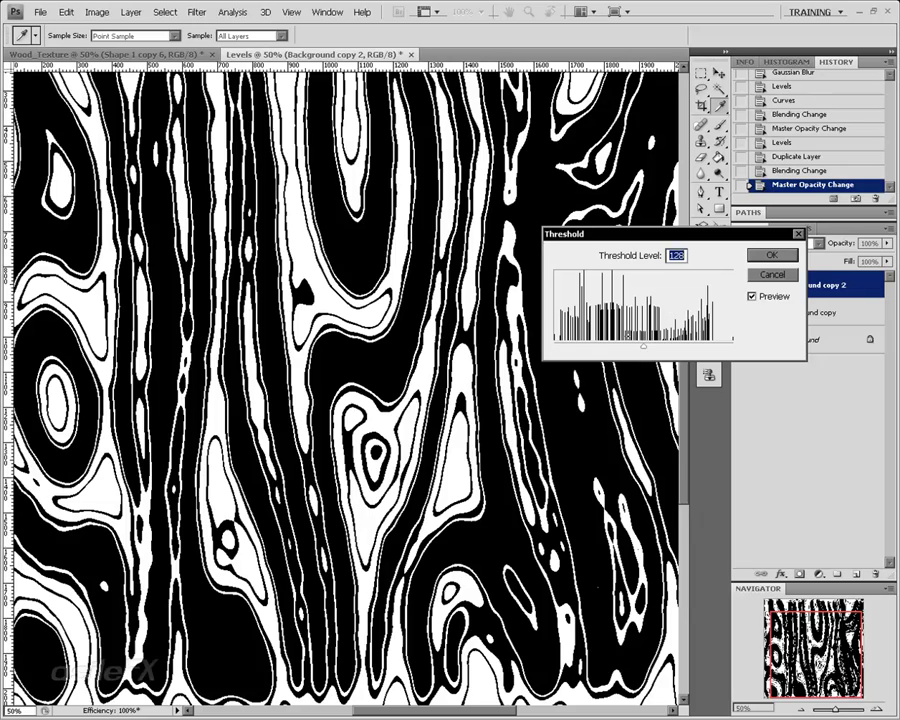
pyautogui.moveTo(645, 346)
pyautogui.mouseDown()
pyautogui.moveTo(575, 345)
pyautogui.moveTo(727, 341)
pyautogui.moveTo(635, 345)
pyautogui.mouseUp()
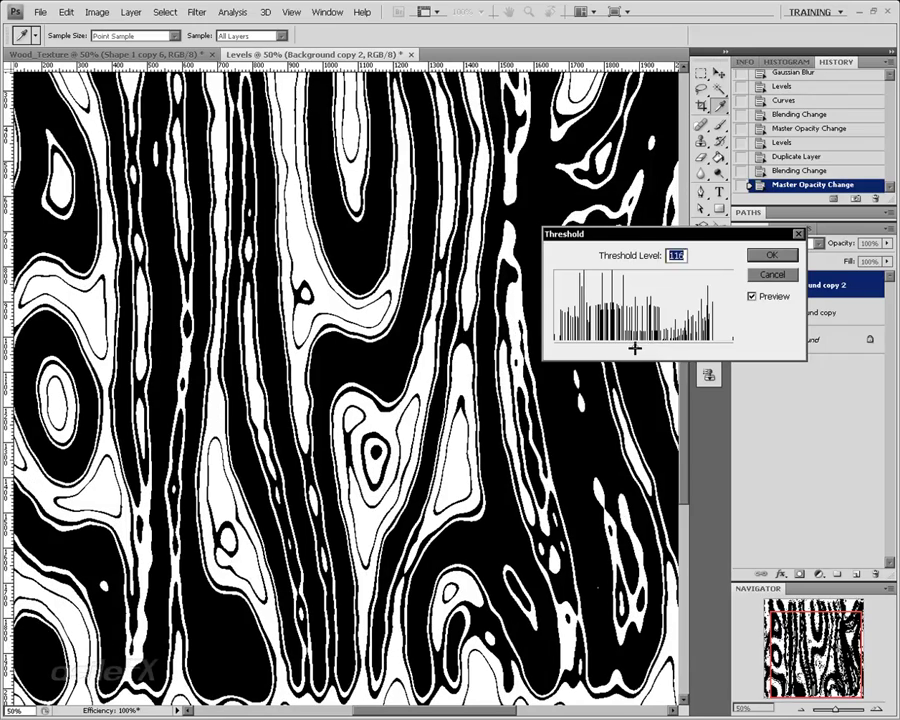
pyautogui.press('Return')
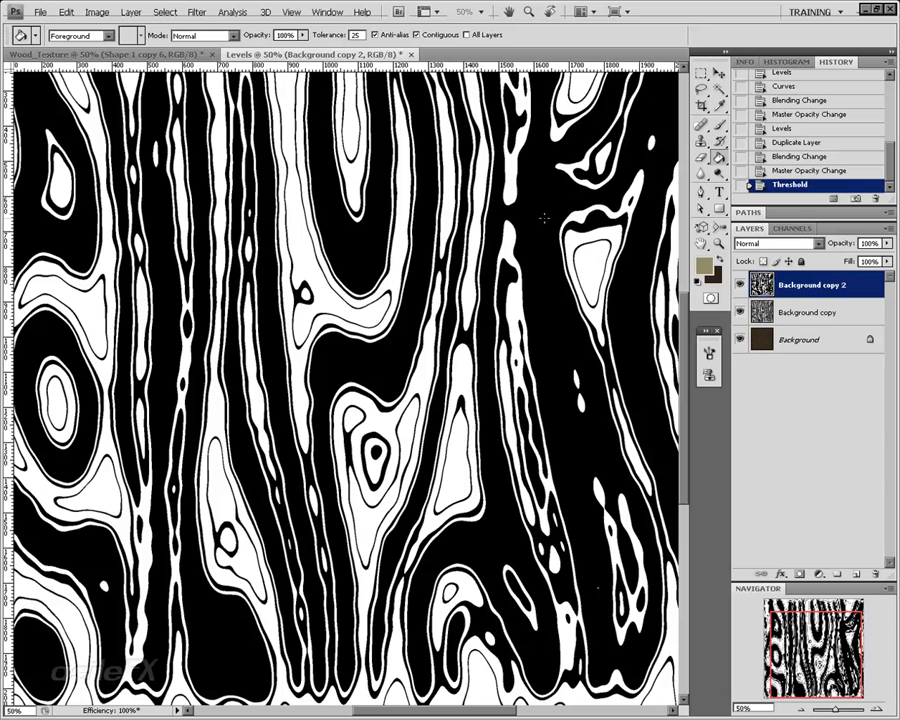
# - Apply a Motion Blur at a 90° angle and 134 pixels distance to Background copy 2
pyautogui.click(196, 12)
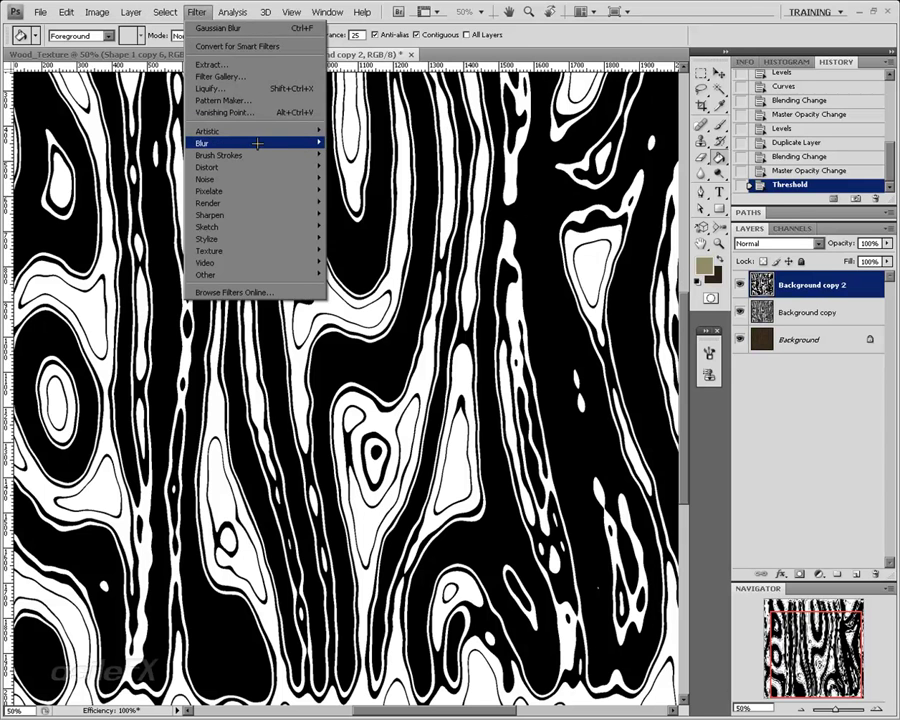
pyautogui.moveTo(258, 143)
pyautogui.click(377, 208)
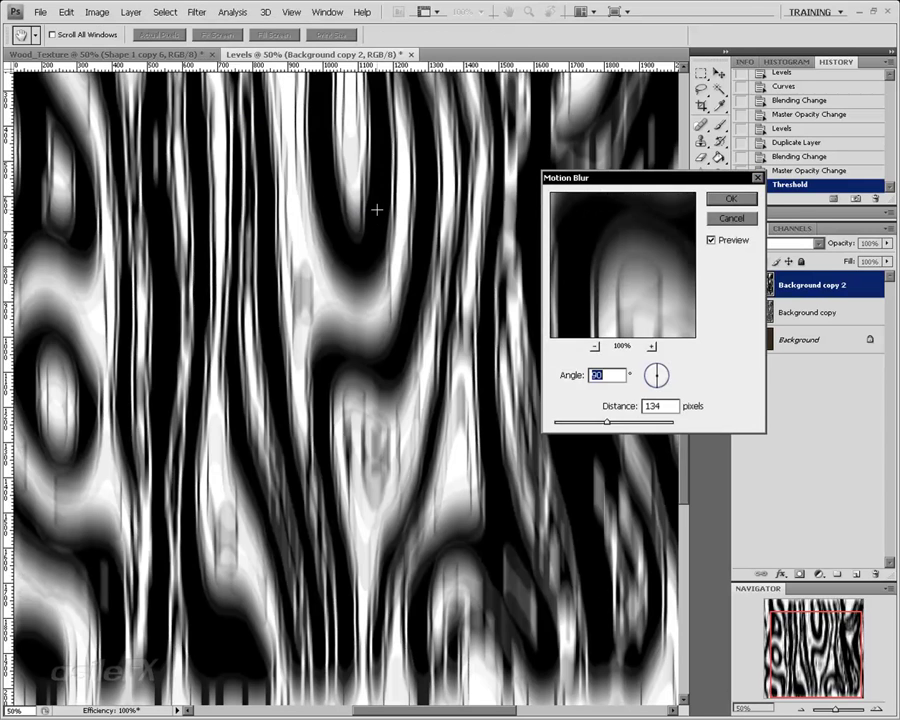
pyautogui.click(731, 198)
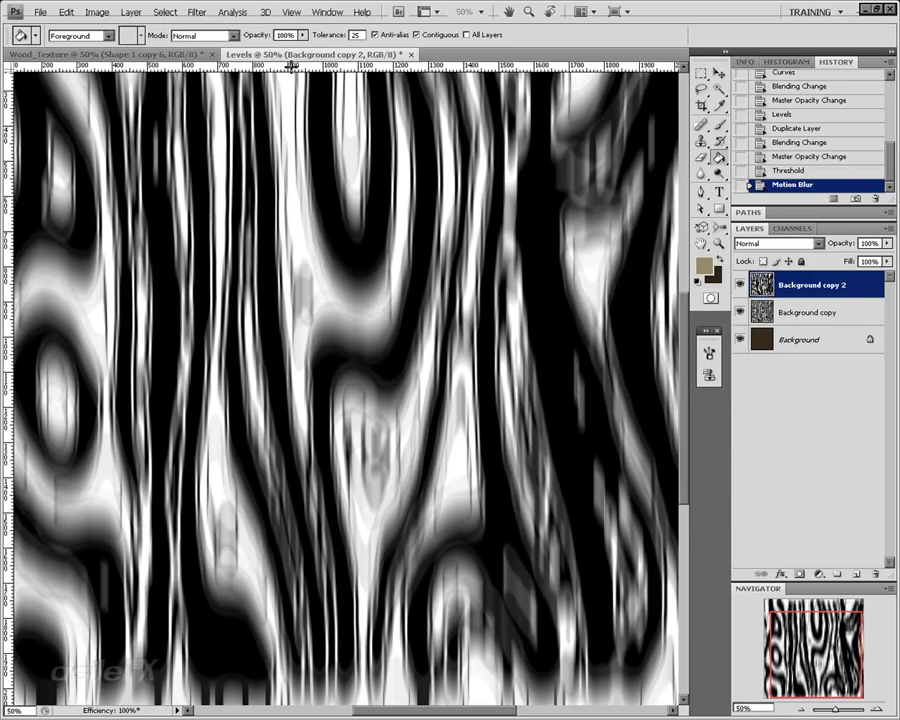
# - Soften Background copy 2 with a Gaussian Blur of 3.9 pixels radius
pyautogui.click(196, 12)
pyautogui.moveTo(300, 143)
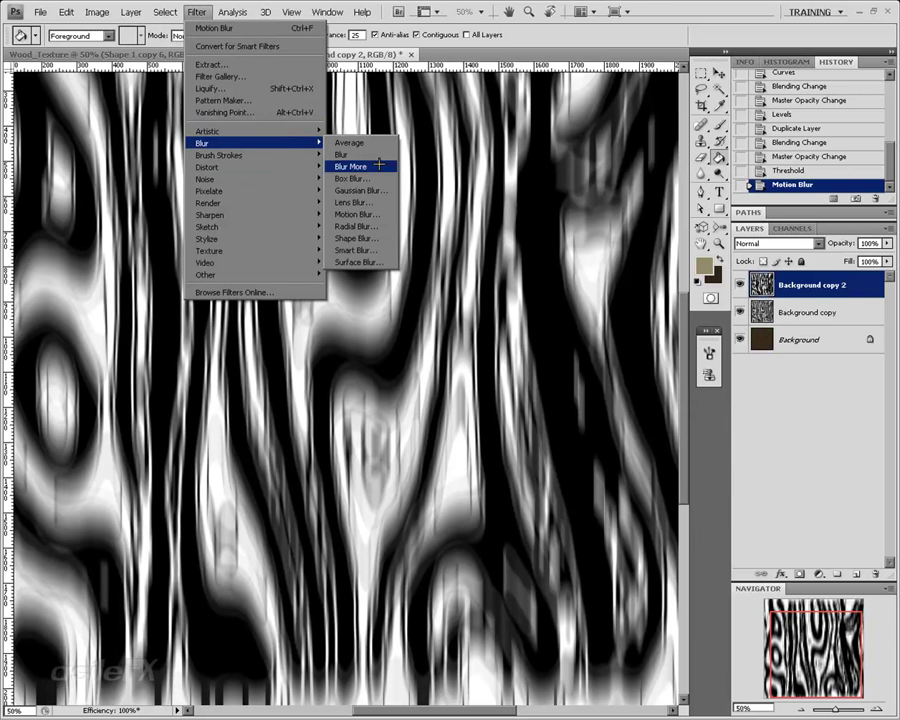
pyautogui.click(380, 190)
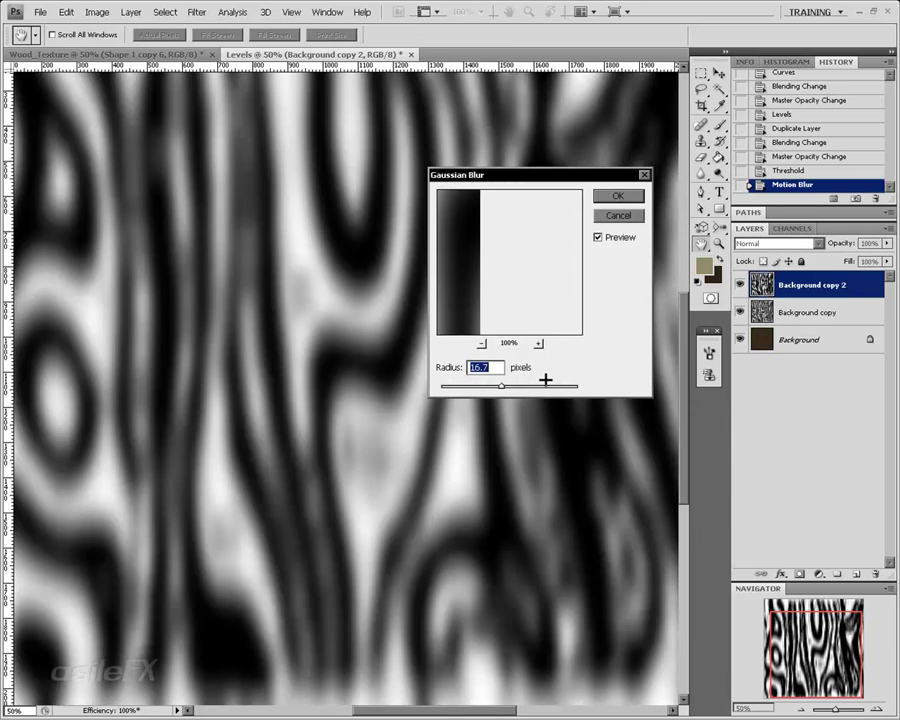
pyautogui.click(457, 387)
pyautogui.moveTo(458, 386); pyautogui.dragTo(468, 386)
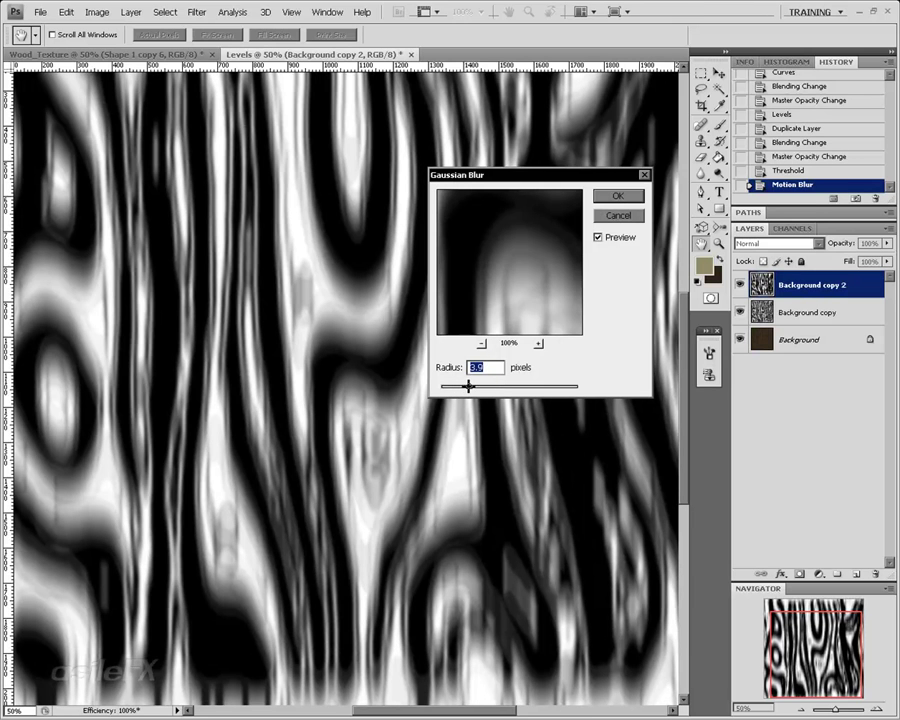
pyautogui.click(617, 196)
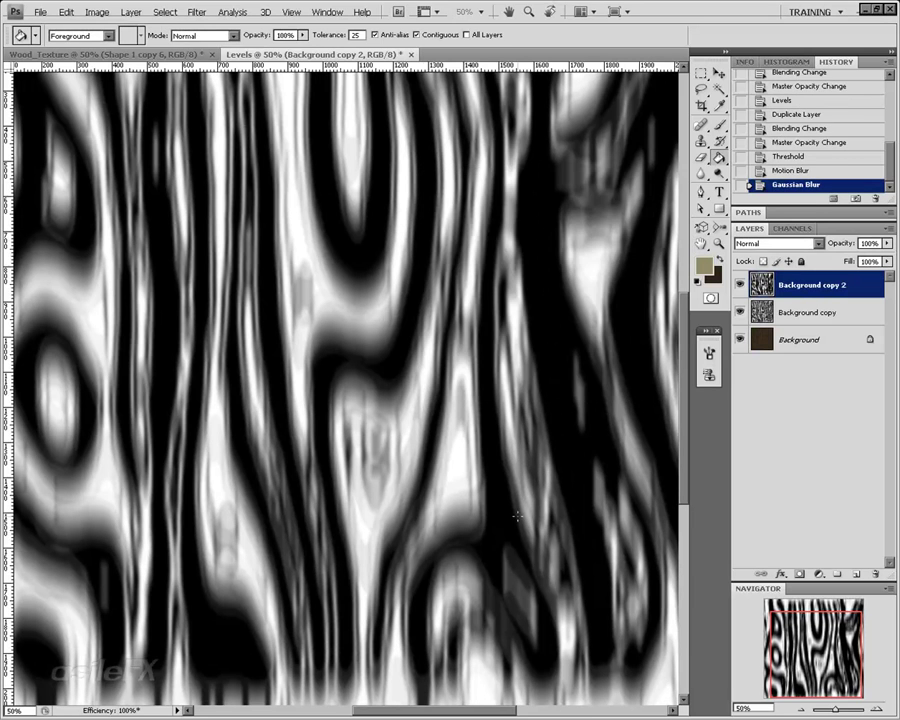
# - Compare the wood with and without Background copy 2, and try the Lighten blend mode on that layer
pyautogui.click(740, 285)
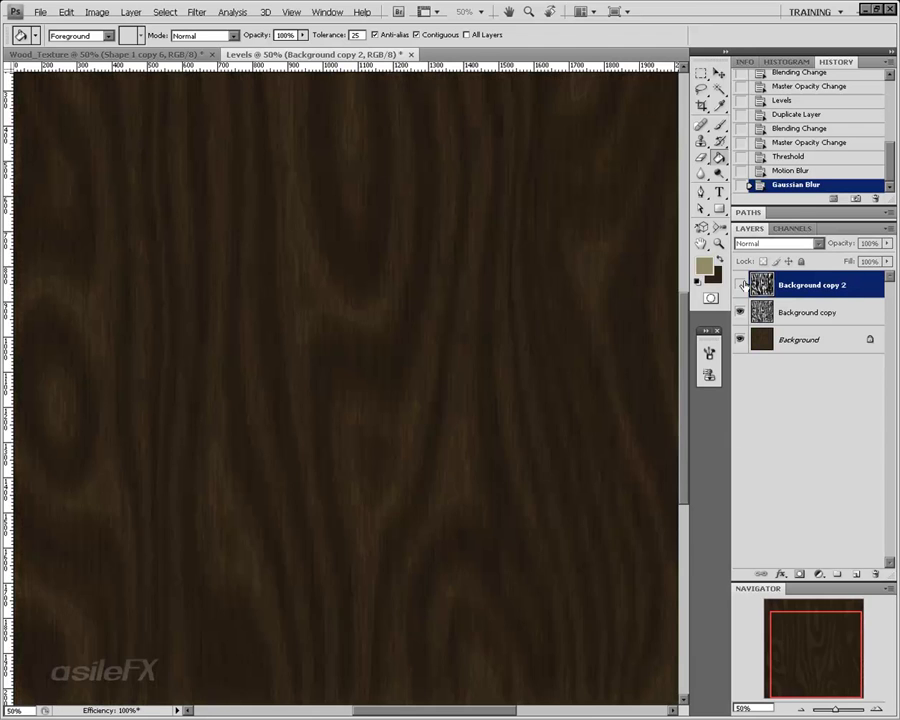
pyautogui.click(740, 285)
pyautogui.click(776, 244)
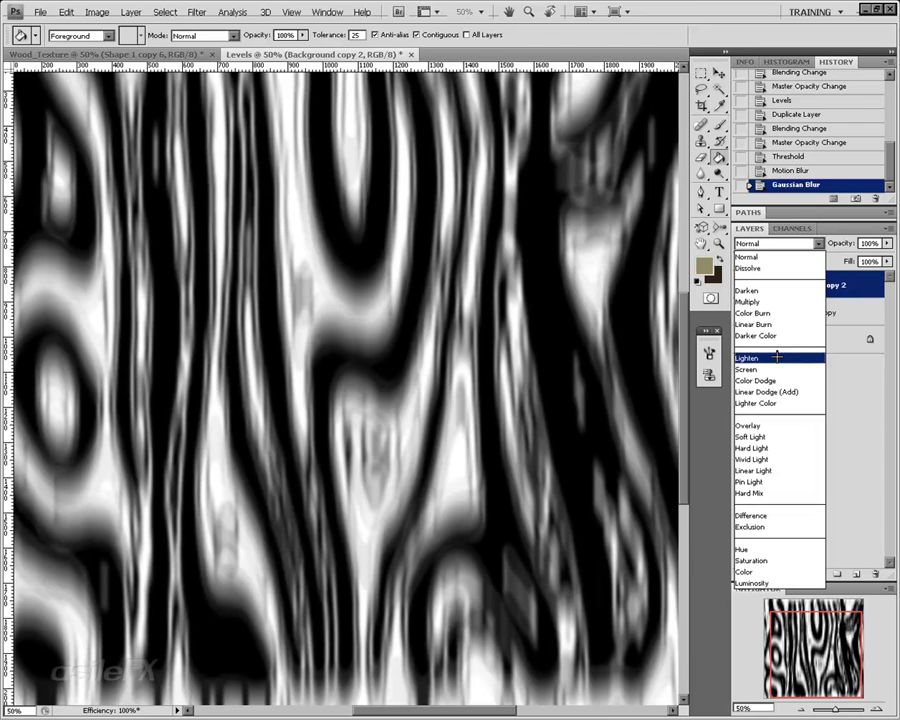
pyautogui.click(775, 357)
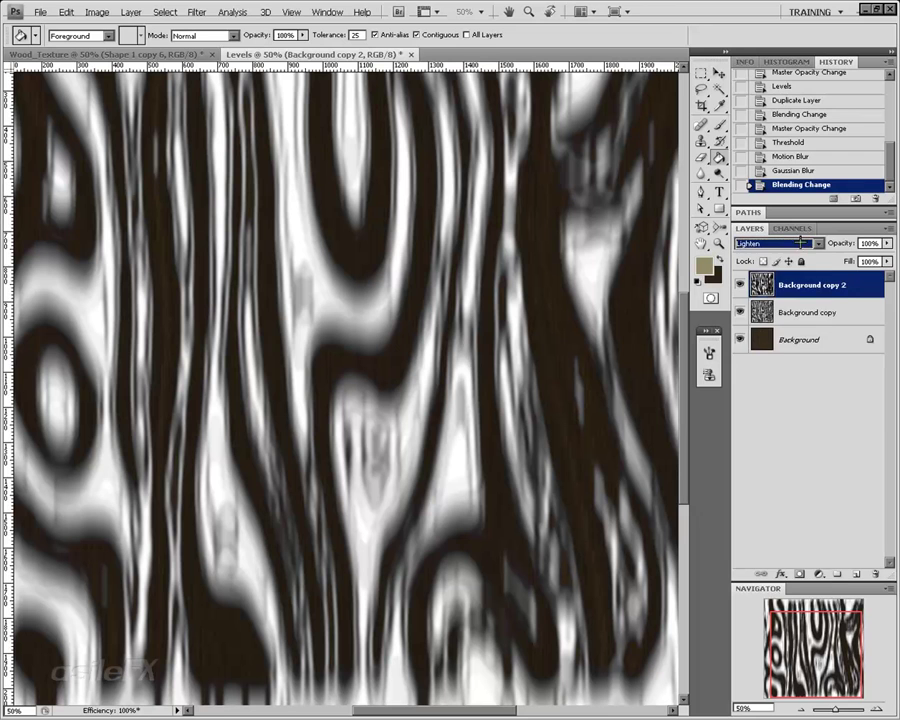
# - Set Background copy 2 to the Linear Dodge (Add) blend mode at 8% opacity
pyautogui.click(800, 244)
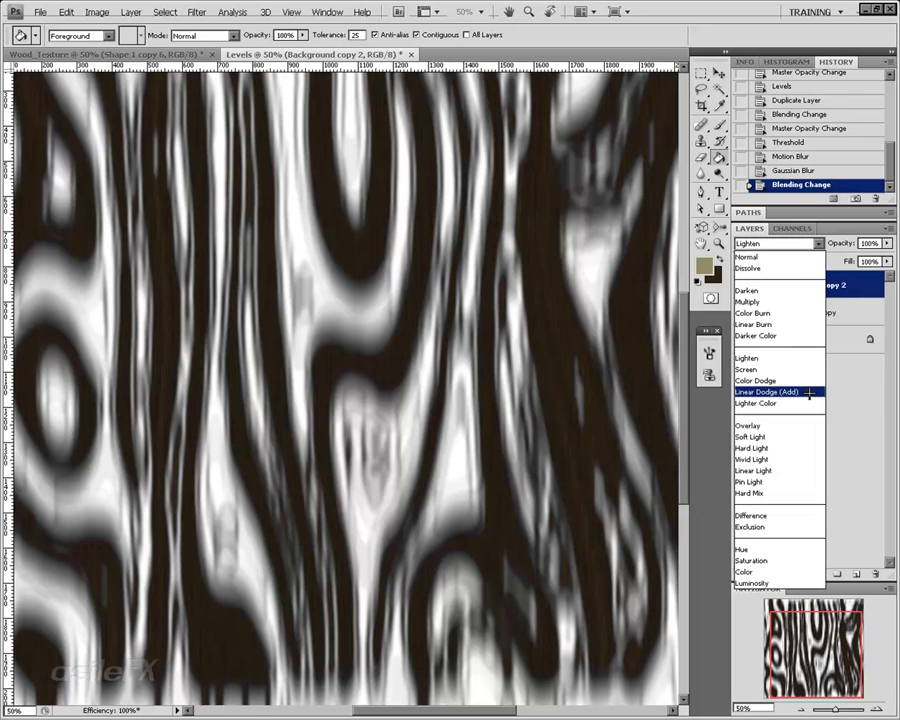
pyautogui.click(808, 392)
pyautogui.click(886, 243)
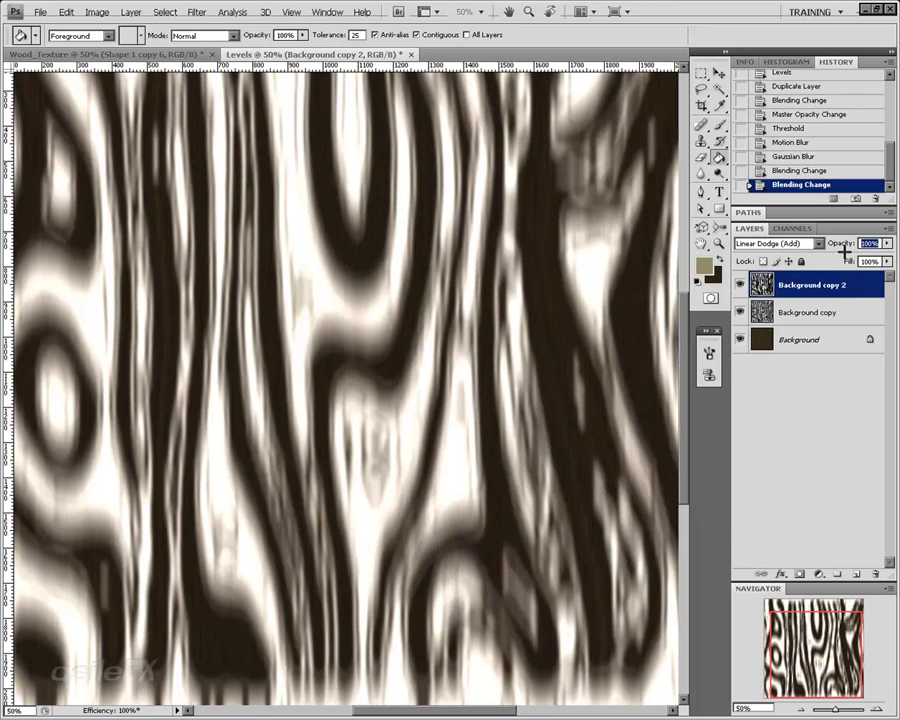
pyautogui.moveTo(840, 253); pyautogui.dragTo(820, 254)
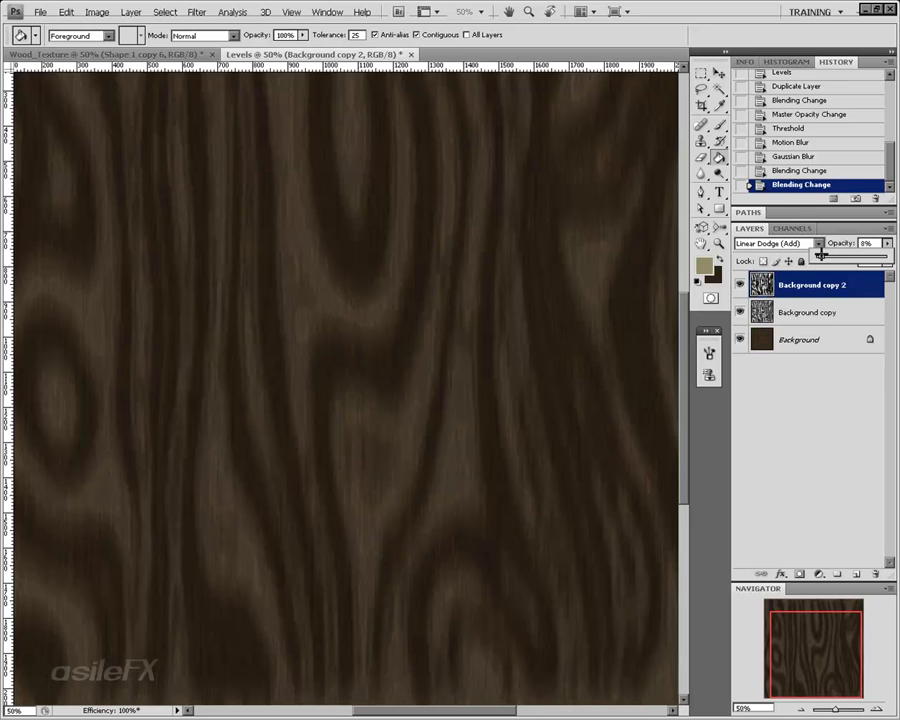
pyautogui.moveTo(820, 254); pyautogui.dragTo(820, 254)
# - Check the whole texture at 33.33% zoom and reduce the opacity of Background copy 2 to 3%
pyautogui.moveTo(822, 660)
pyautogui.mouseDown()
pyautogui.moveTo(828, 631)
pyautogui.moveTo(812, 639)
pyautogui.mouseUp()
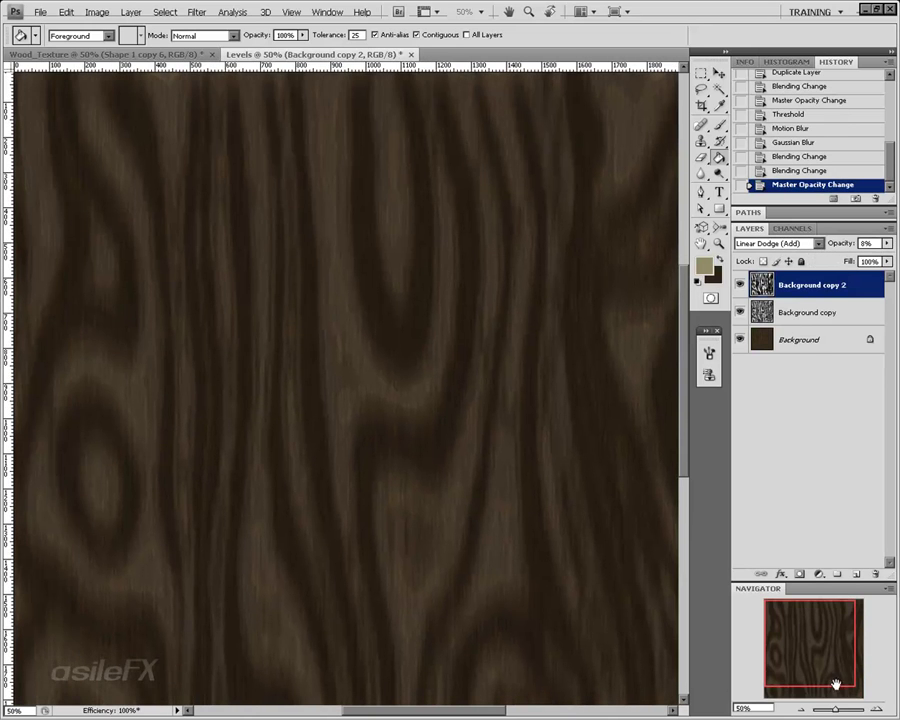
pyautogui.click(802, 708)
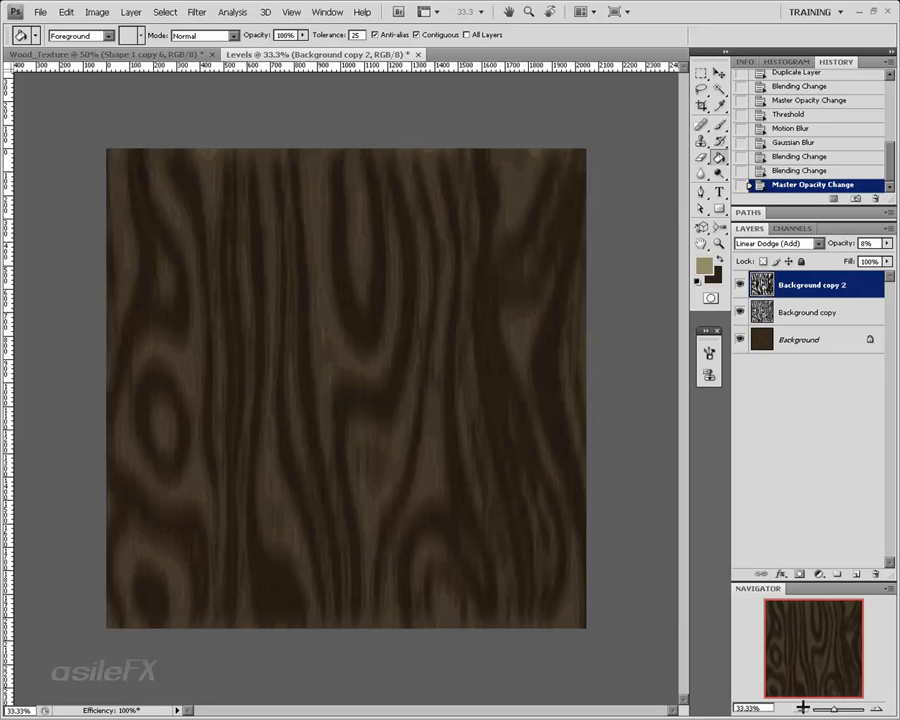
pyautogui.click(886, 243)
pyautogui.moveTo(828, 256); pyautogui.dragTo(820, 255)
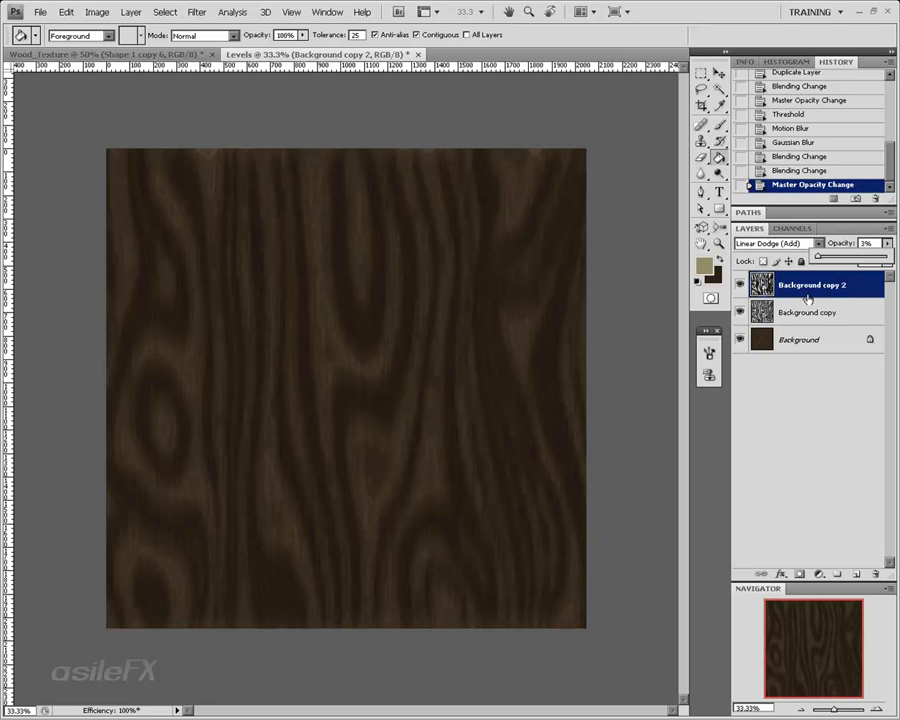
# - Merge the three layers of the Levels document and paste the flattened wood into Wood_Texture above Shape 1 copy 6
pyautogui.keyDown('shift'); pyautogui.click(828, 343); pyautogui.keyUp('shift')
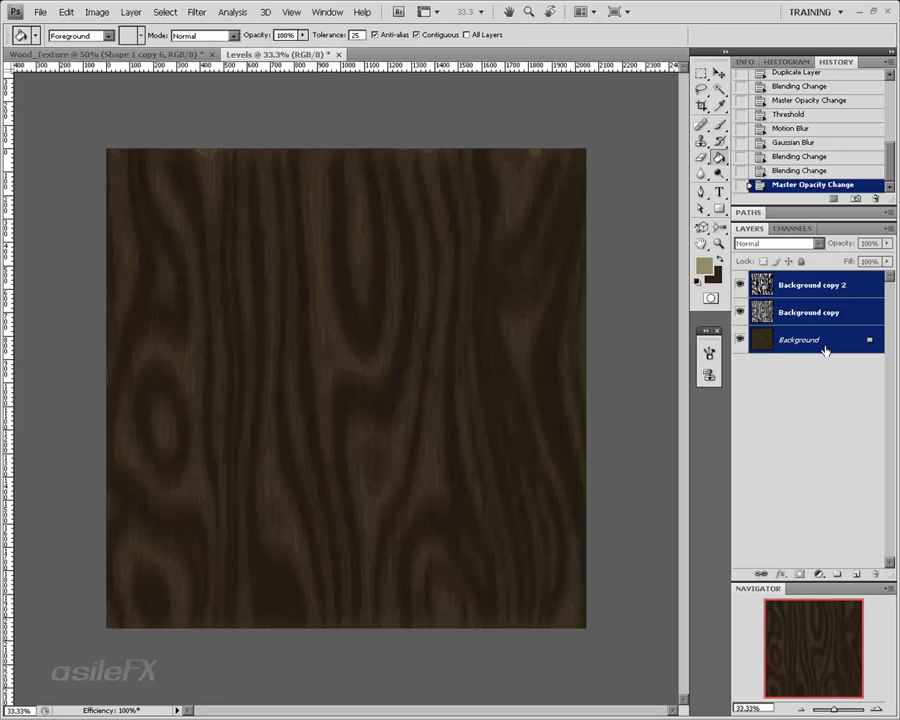
pyautogui.hotkey('ctrl', 'e')
pyautogui.hotkey('ctrl', 'a')
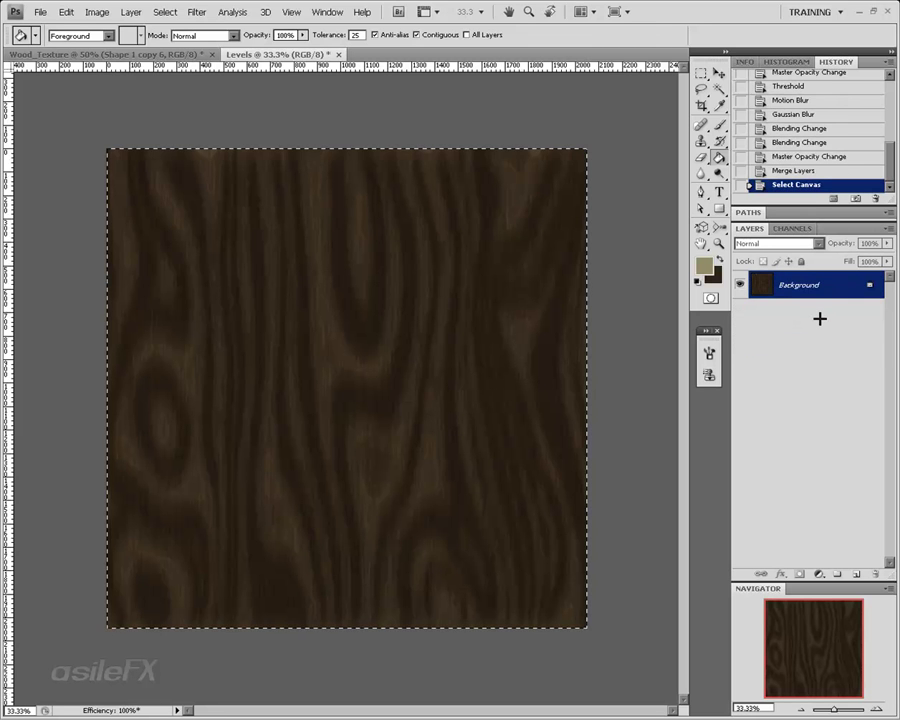
pyautogui.hotkey('ctrl', 'c')
pyautogui.click(125, 53)
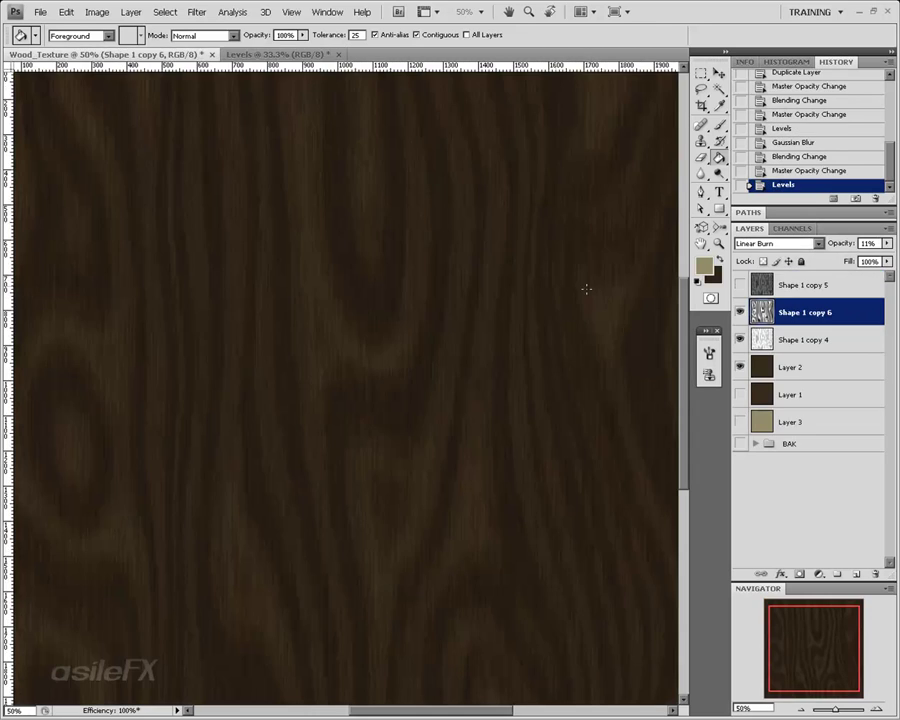
pyautogui.hotkey('ctrl', 'v')
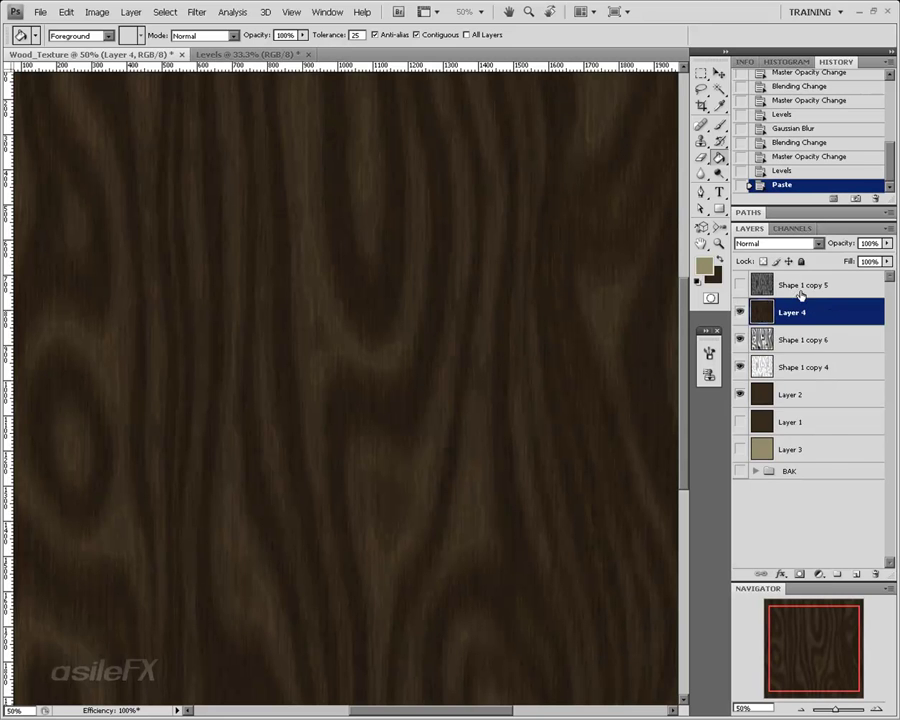
# - Try blend modes including Exclusion and Linear Dodge (Add) on Layer 4, and return it to Normal
pyautogui.click(810, 244)
pyautogui.click(800, 521)
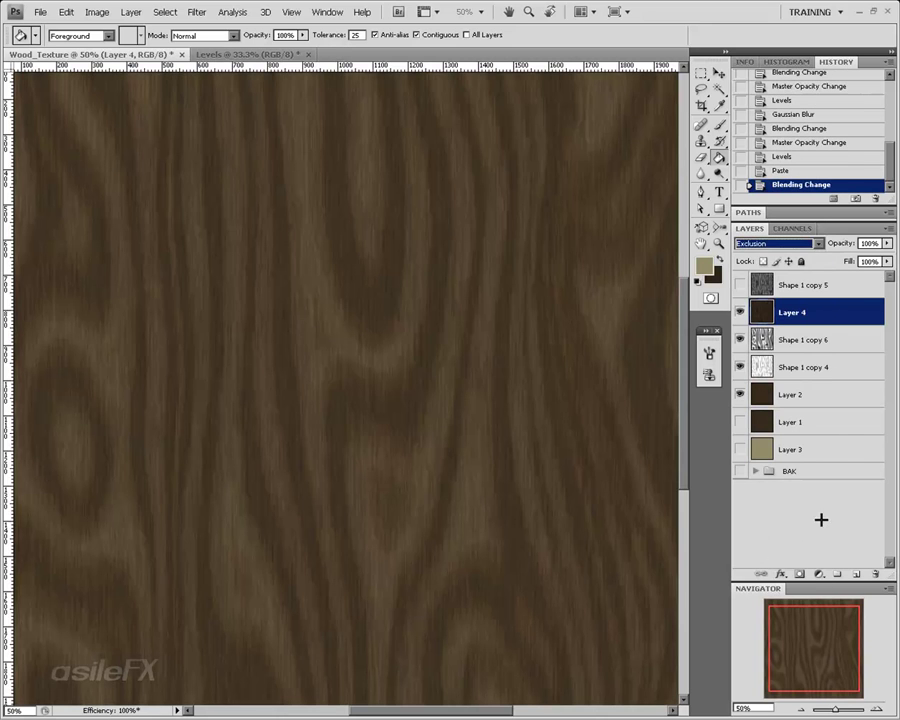
pyautogui.moveTo(884, 243)
pyautogui.mouseDown()
pyautogui.moveTo(845, 250)
pyautogui.moveTo(886, 245)
pyautogui.mouseUp()
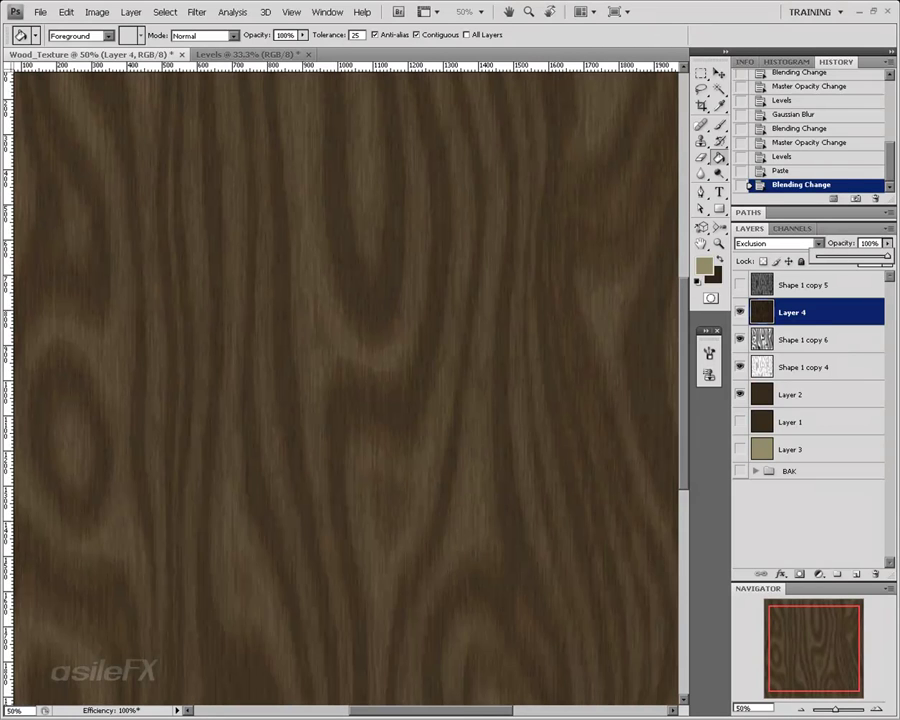
pyautogui.click(776, 243)
pyautogui.click(772, 289)
pyautogui.press('Down')
pyautogui.press('Down')
pyautogui.press('Down')
pyautogui.press('Down')
pyautogui.press('Down')
pyautogui.press('Down')
pyautogui.press('Down')
pyautogui.press('Down')
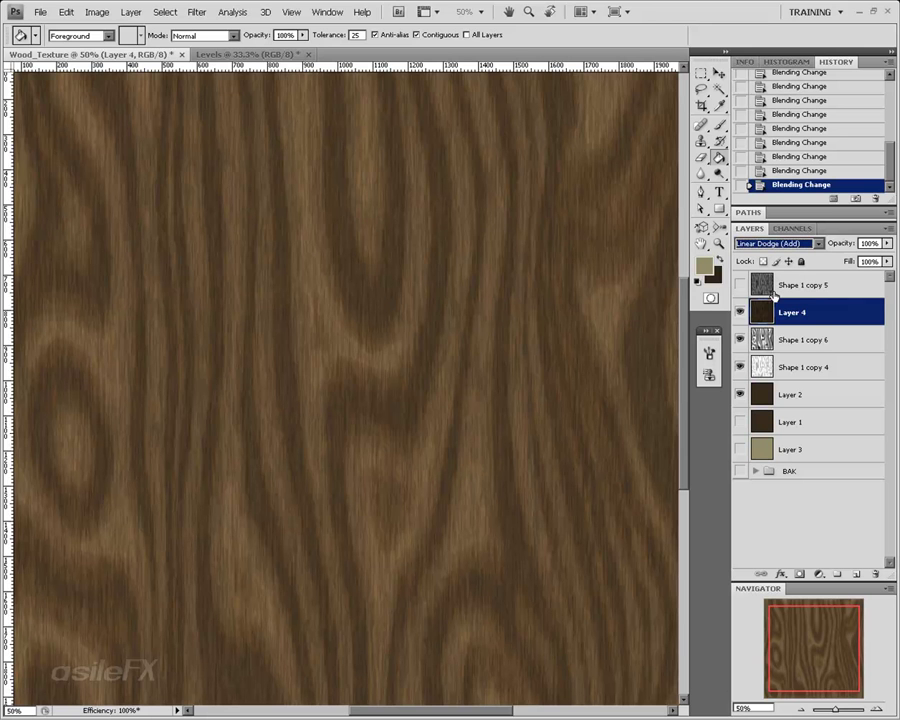
pyautogui.click(803, 707)
pyautogui.click(785, 243)
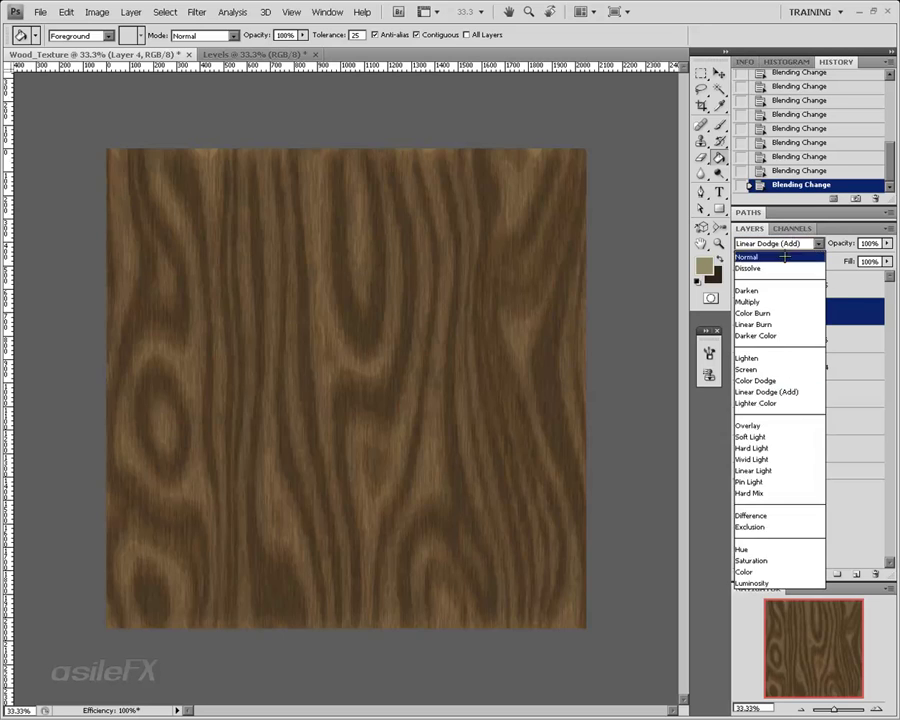
pyautogui.click(785, 257)
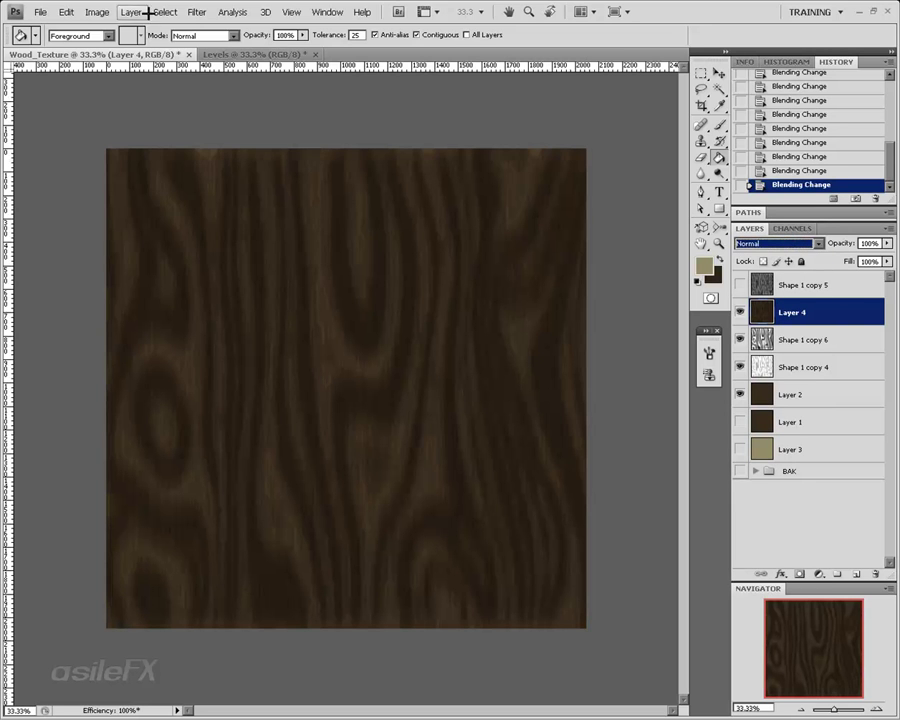
# - Brighten Layer 4 with Brightness/Contrast, using a brightness of about 146 and a contrast of 100
pyautogui.click(98, 12)
pyautogui.moveTo(130, 47)
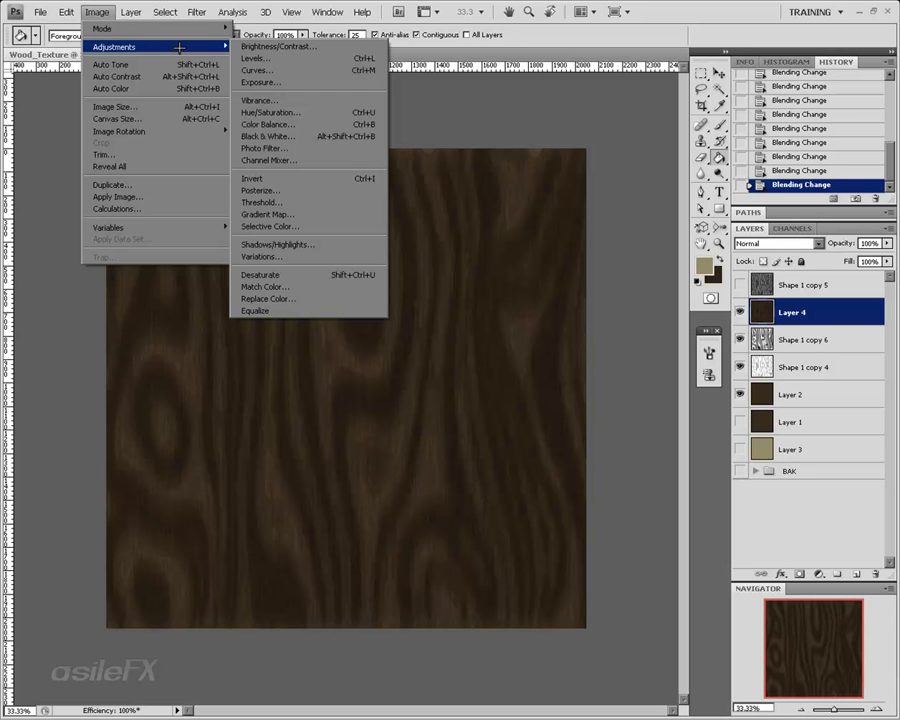
pyautogui.click(262, 46)
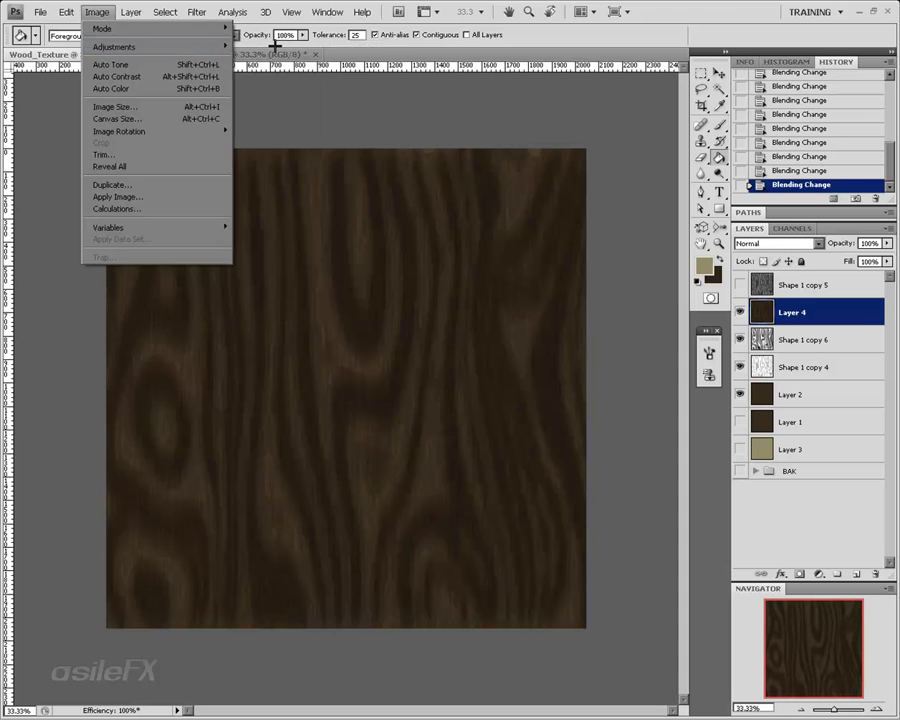
pyautogui.moveTo(520, 464); pyautogui.dragTo(572, 461)
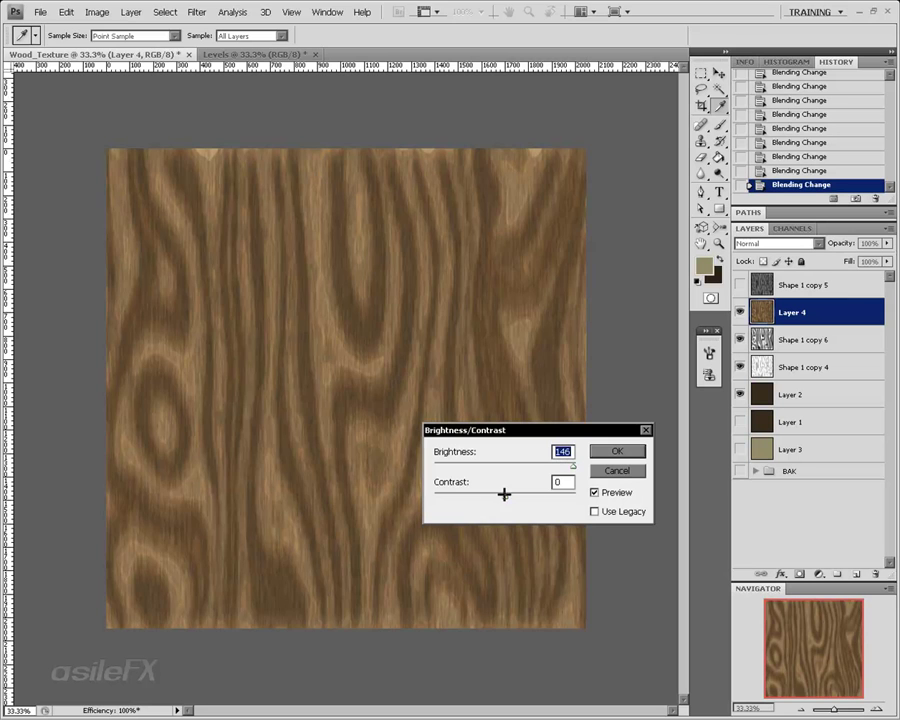
pyautogui.moveTo(506, 490); pyautogui.dragTo(599, 500)
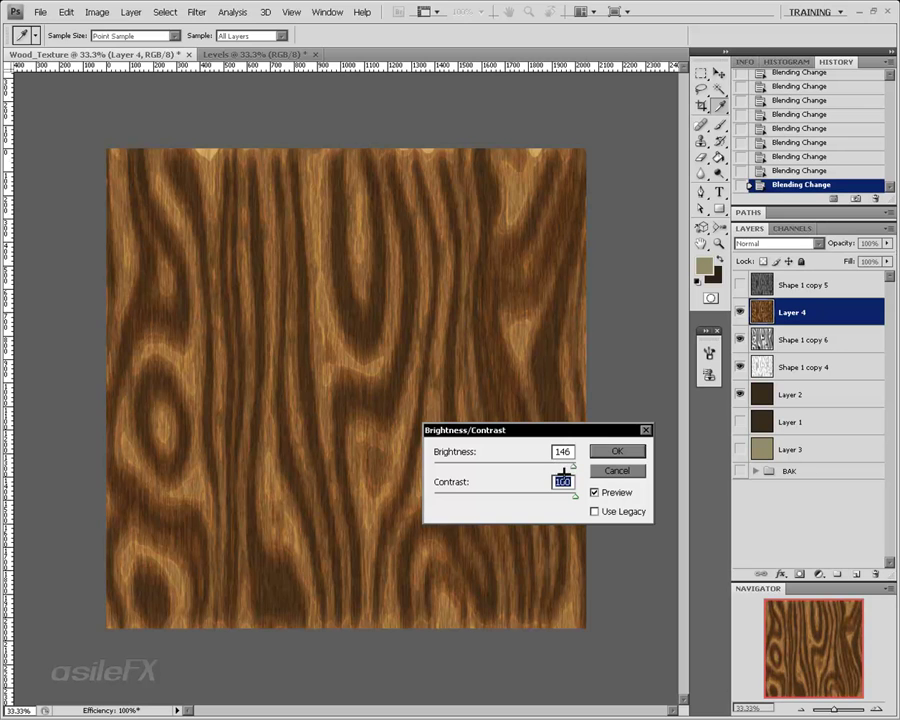
pyautogui.moveTo(556, 467); pyautogui.dragTo(614, 465)
pyautogui.click(569, 465)
pyautogui.press('Return')
pyautogui.press('g')
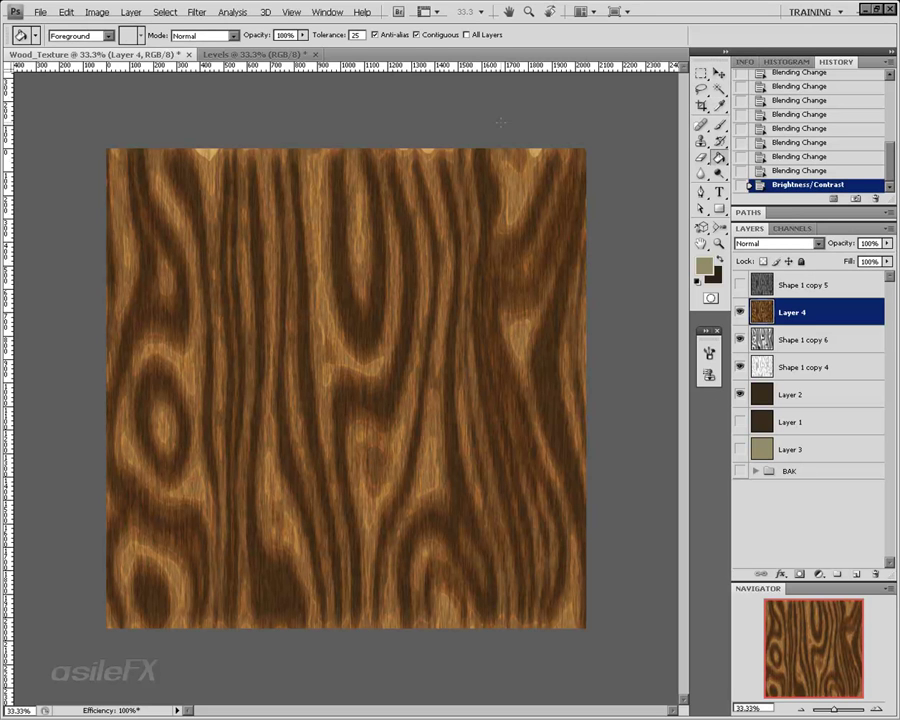
# - Start a Photo Filter on Layer 4 that uses a custom color at 69% density
pyautogui.click(96, 12)
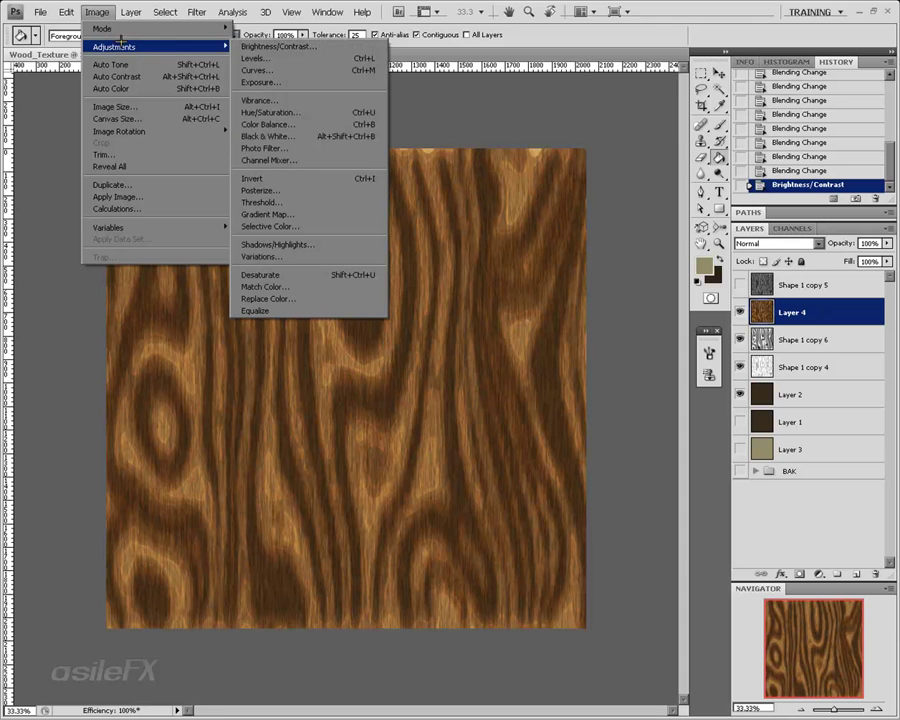
pyautogui.click(372, 148)
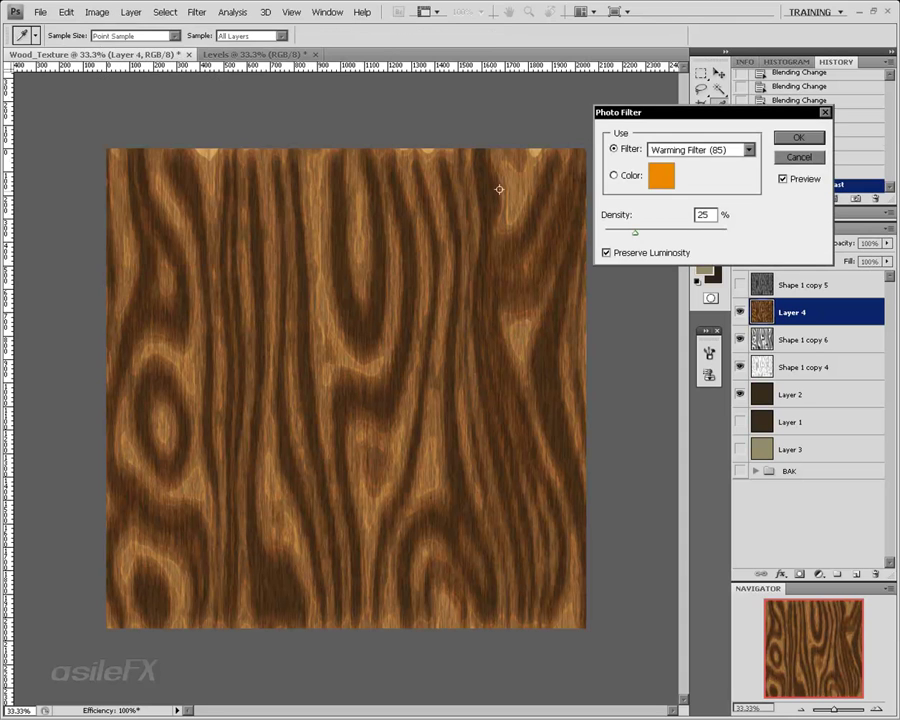
pyautogui.click(614, 175)
pyautogui.click(691, 232)
# - Set the photo filter's color to the muted olive brown #4d4837 and apply the filter
pyautogui.click(660, 176)
pyautogui.moveTo(404, 400)
pyautogui.mouseDown()
pyautogui.moveTo(419, 402)
pyautogui.moveTo(444, 430)
pyautogui.moveTo(436, 358)
pyautogui.moveTo(440, 414)
pyautogui.moveTo(451, 420)
pyautogui.mouseUp()
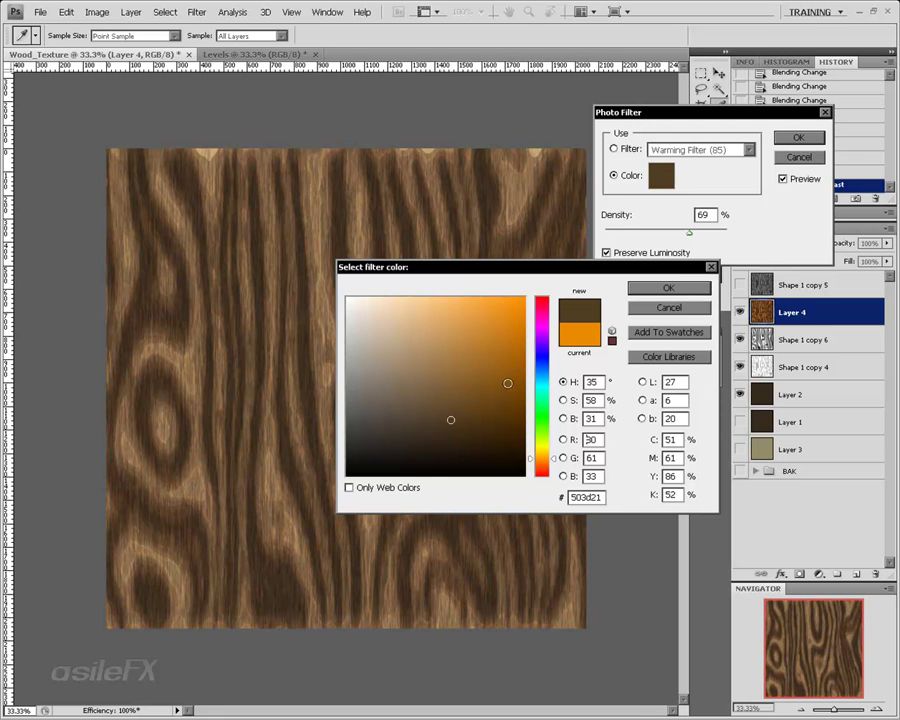
pyautogui.moveTo(540, 458)
pyautogui.mouseDown()
pyautogui.moveTo(540, 466)
pyautogui.moveTo(540, 448)
pyautogui.mouseUp()
pyautogui.click(440, 420)
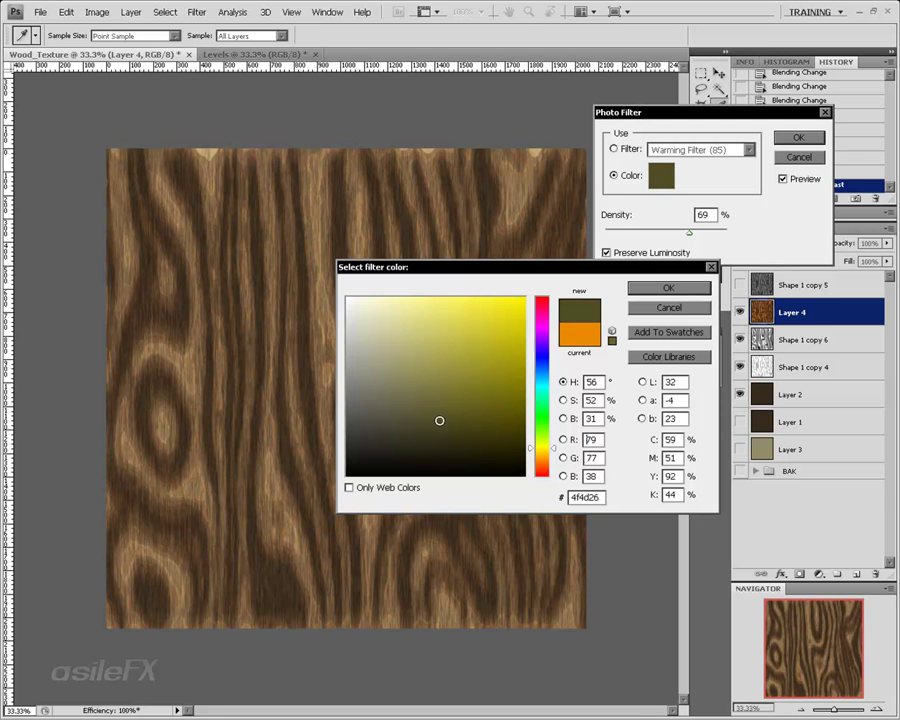
pyautogui.moveTo(439, 420)
pyautogui.mouseDown()
pyautogui.moveTo(360, 321)
pyautogui.moveTo(425, 422)
pyautogui.moveTo(368, 458)
pyautogui.moveTo(425, 444)
pyautogui.moveTo(412, 410)
pyautogui.moveTo(414, 450)
pyautogui.moveTo(410, 434)
pyautogui.mouseUp()
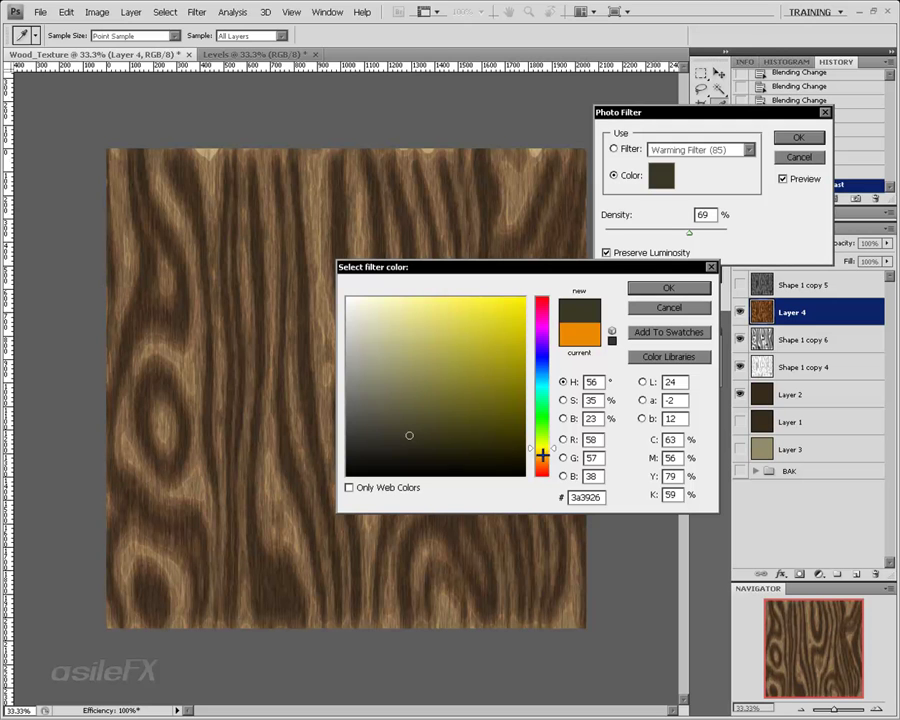
pyautogui.click(542, 457)
pyautogui.click(536, 452)
pyautogui.click(398, 421)
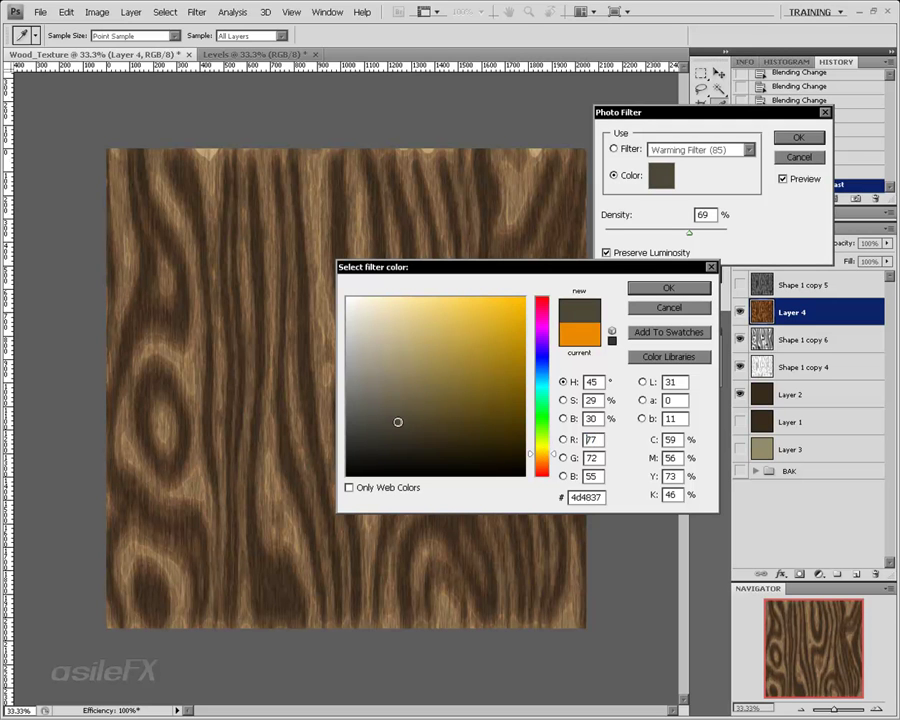
pyautogui.click(668, 288)
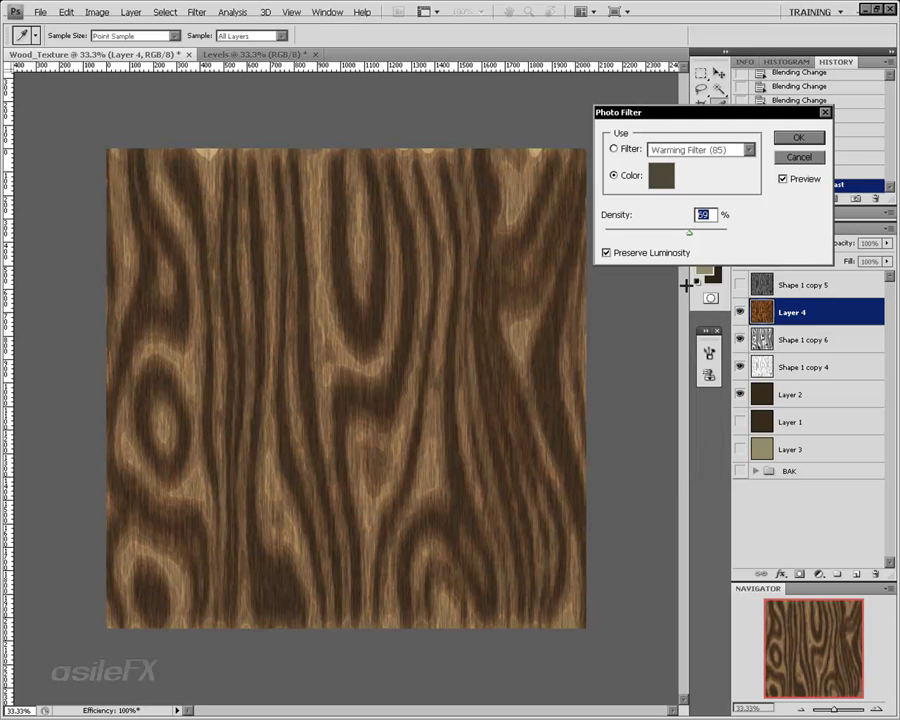
pyautogui.click(798, 137)
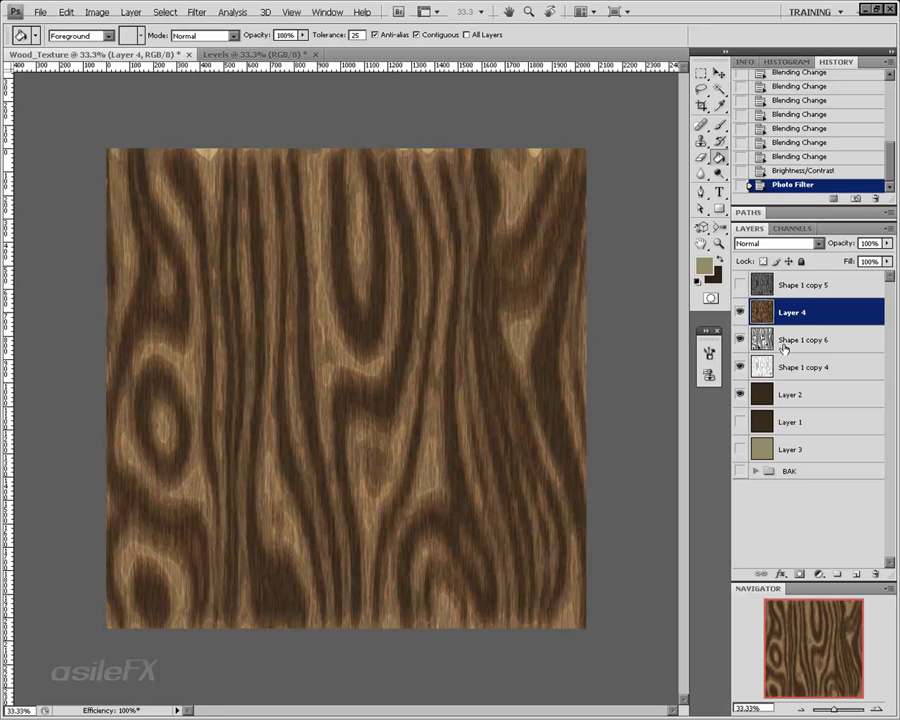
# - Compare the wood with and without Layer 4, and reduce that layer's opacity to 49%
pyautogui.click(740, 312)
pyautogui.click(740, 312)
pyautogui.click(740, 312)
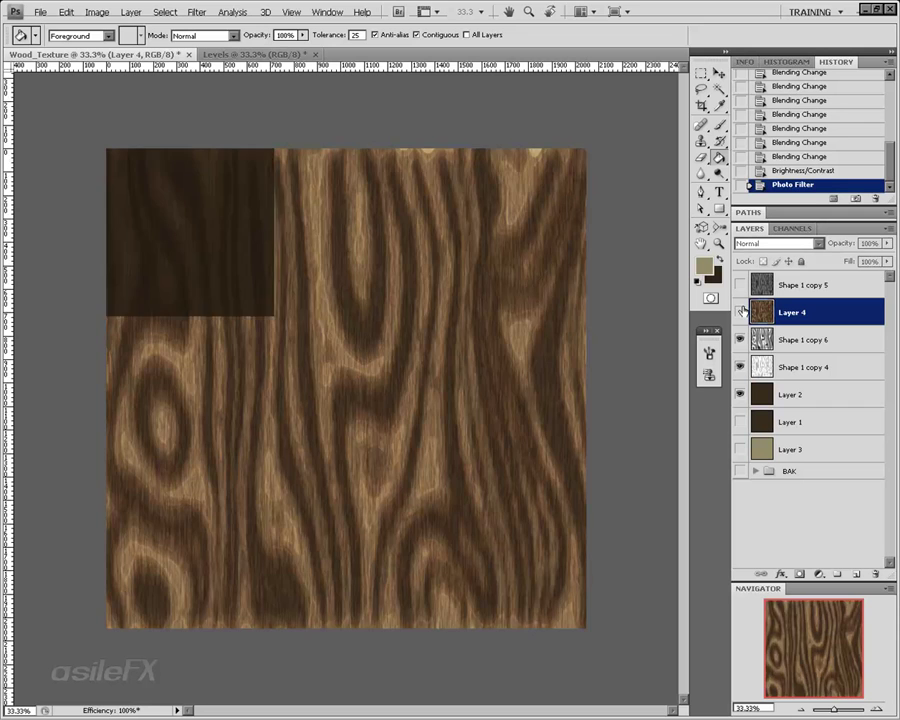
pyautogui.click(740, 312)
pyautogui.click(886, 243)
pyautogui.moveTo(862, 256)
pyautogui.mouseDown()
pyautogui.moveTo(826, 256)
pyautogui.moveTo(851, 257)
pyautogui.mouseUp()
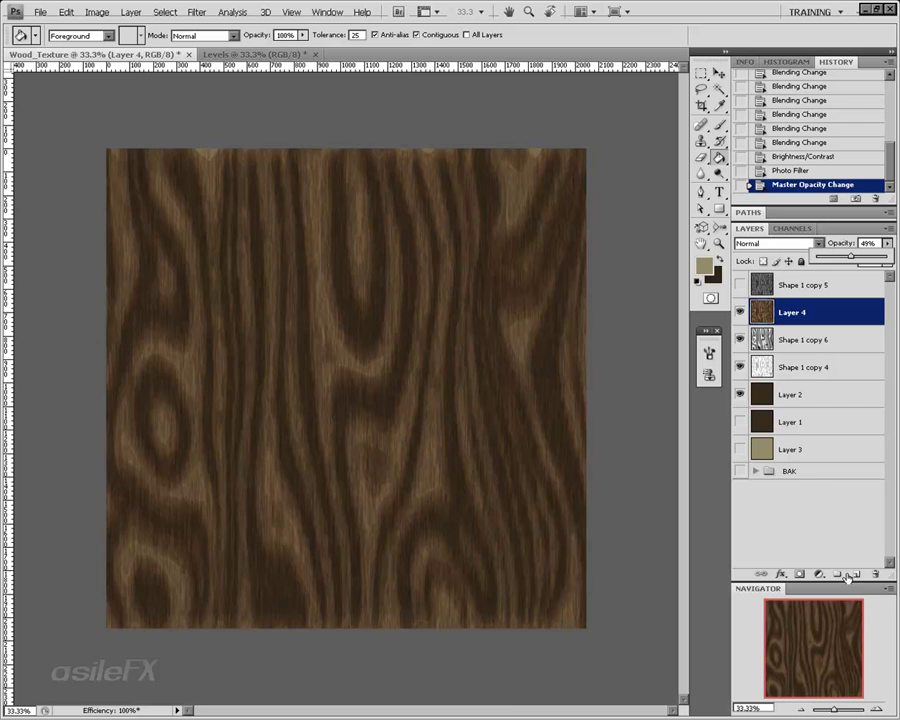
# - Check the grain at 50% zoom and merge the layers from Layer 4 down to Layer 3 into one
pyautogui.hotkey('ctrl', '+')
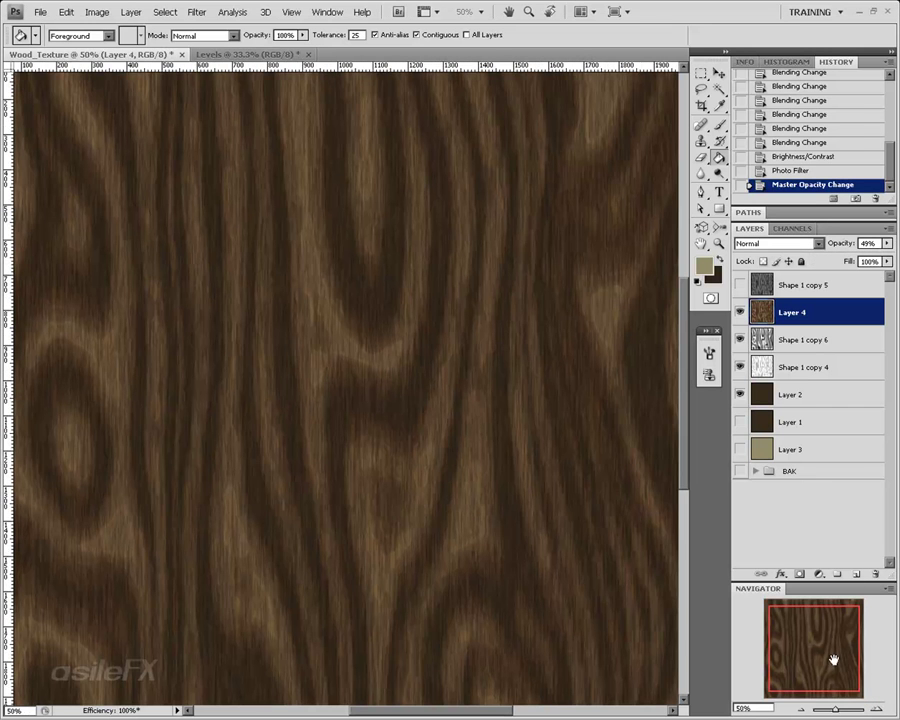
pyautogui.moveTo(806, 664); pyautogui.dragTo(829, 698)
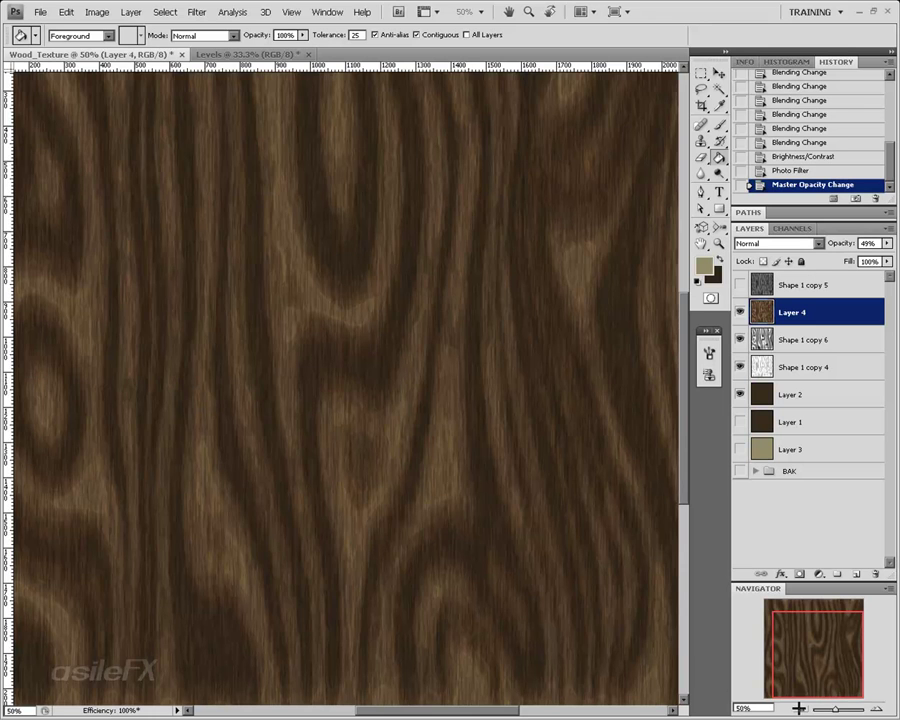
pyautogui.hotkey('ctrl', '-')
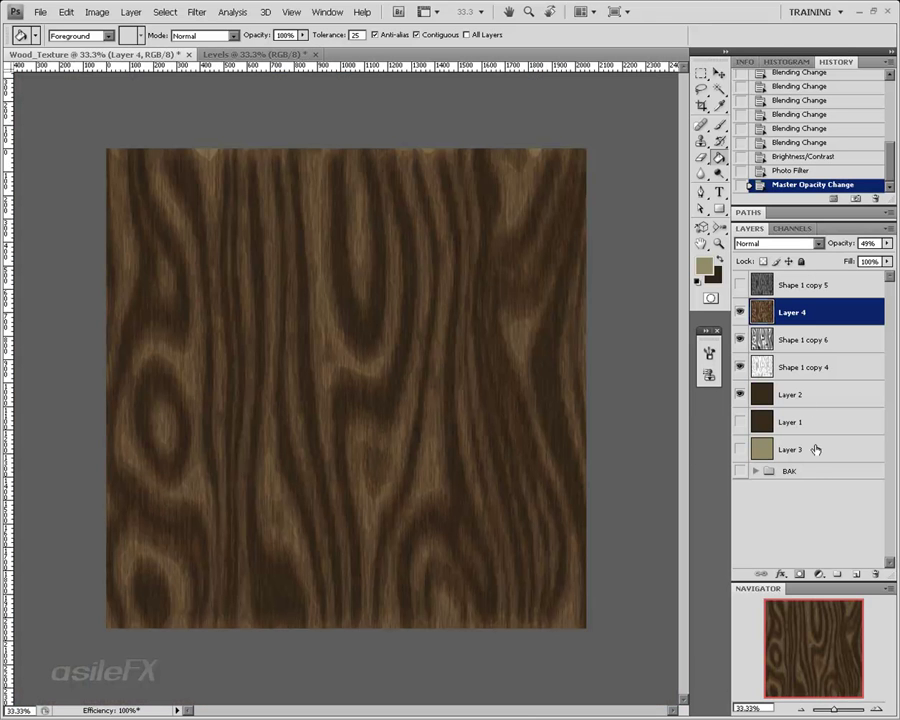
pyautogui.keyDown('shift'); pyautogui.click(814, 448); pyautogui.keyUp('shift')
pyautogui.hotkey('ctrl', 'e')
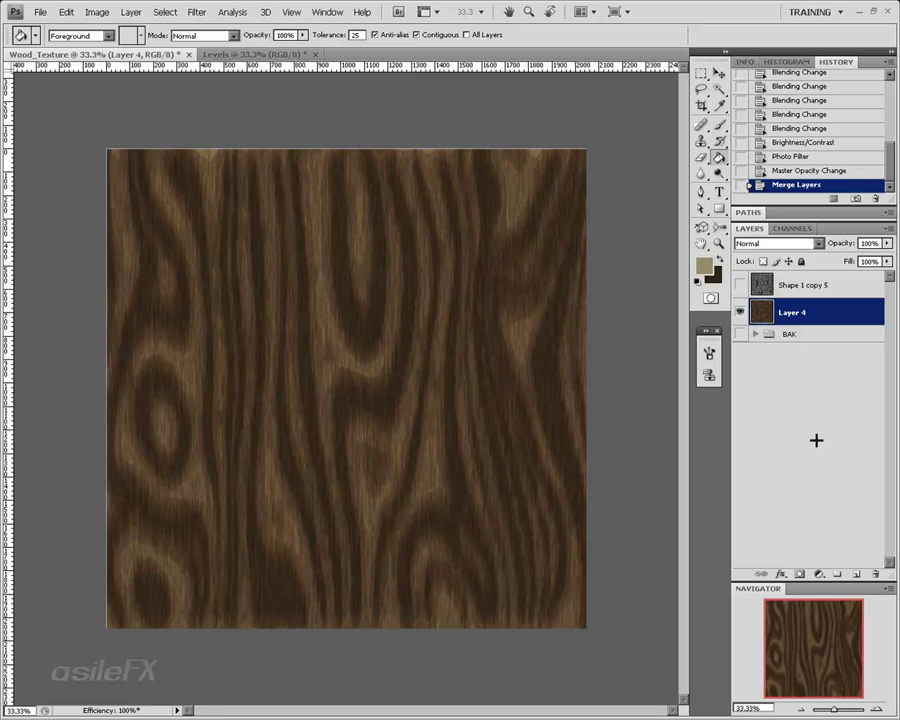
pyautogui.click(740, 312)
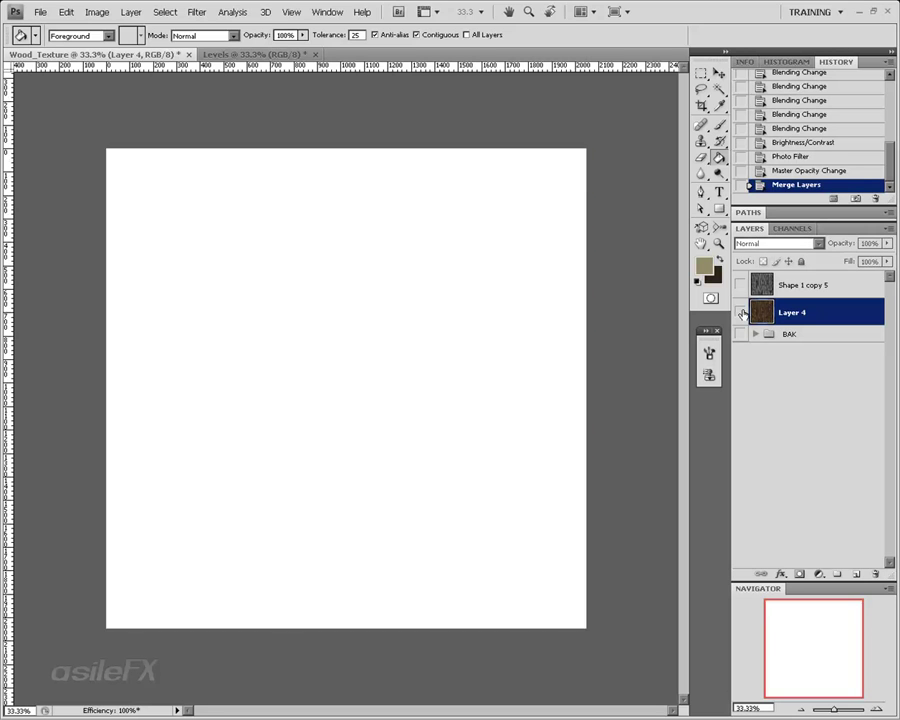
pyautogui.click(740, 312)
# - Duplicate Layer 4 and apply a Threshold with level 45 to the copy
pyautogui.moveTo(790, 313); pyautogui.dragTo(837, 573)
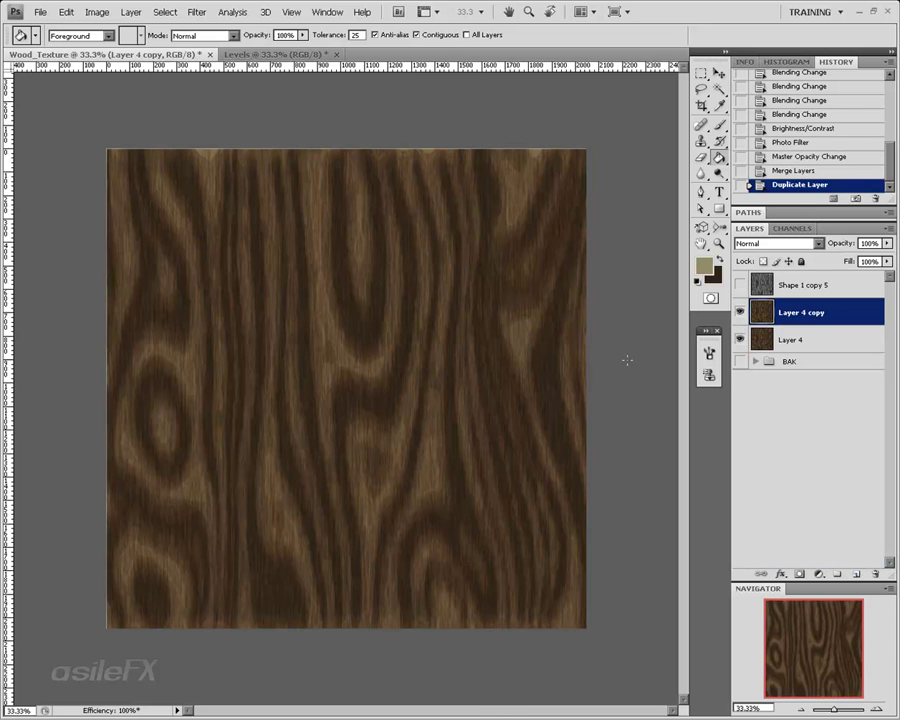
pyautogui.hotkey('ctrl', '+')
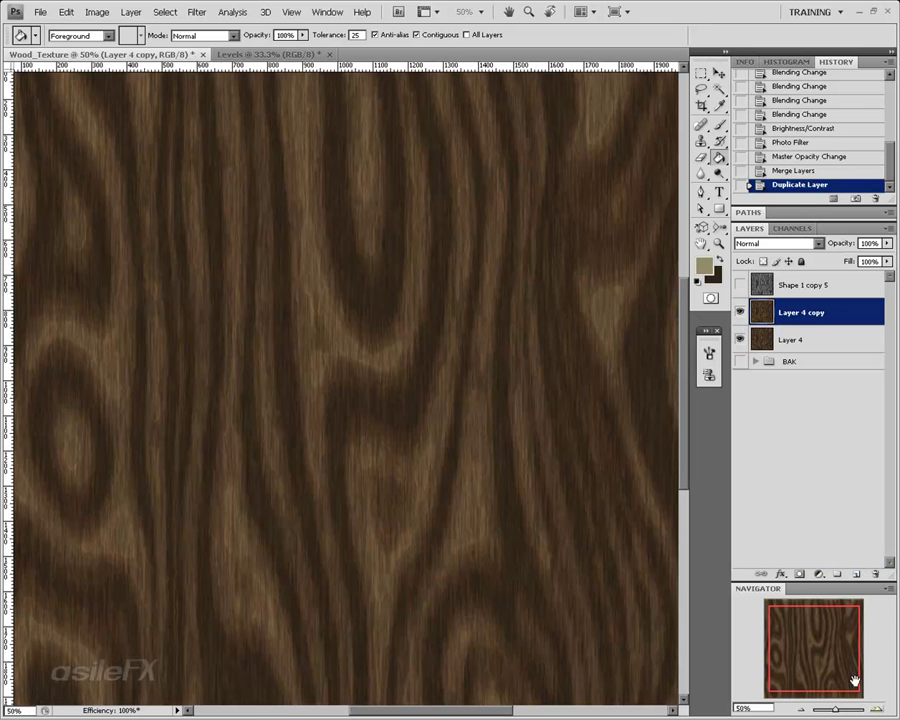
pyautogui.click(131, 13)
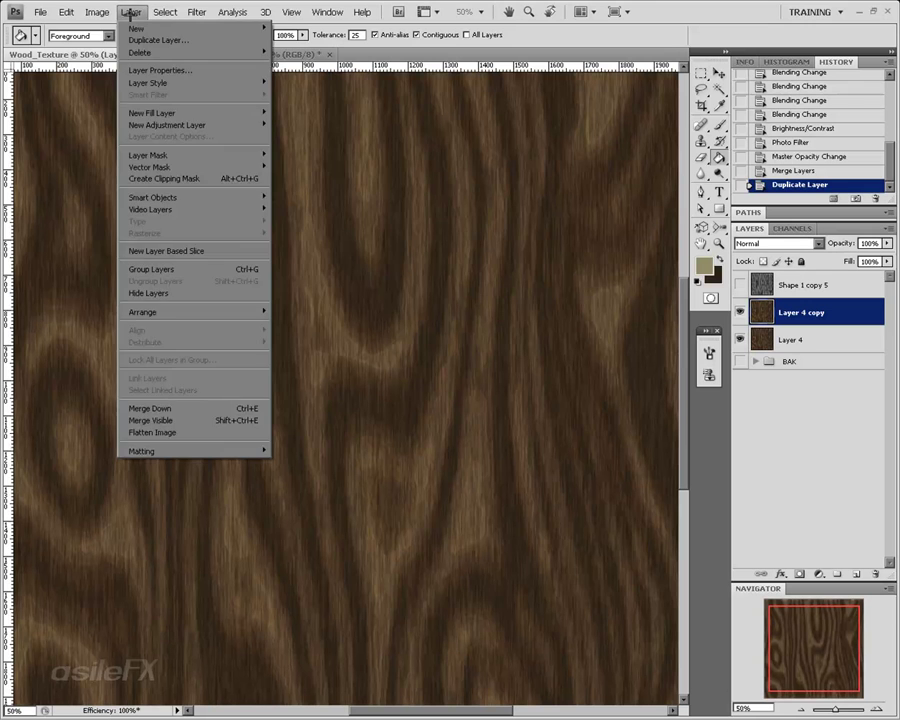
pyautogui.moveTo(97, 12)
pyautogui.moveTo(113, 45)
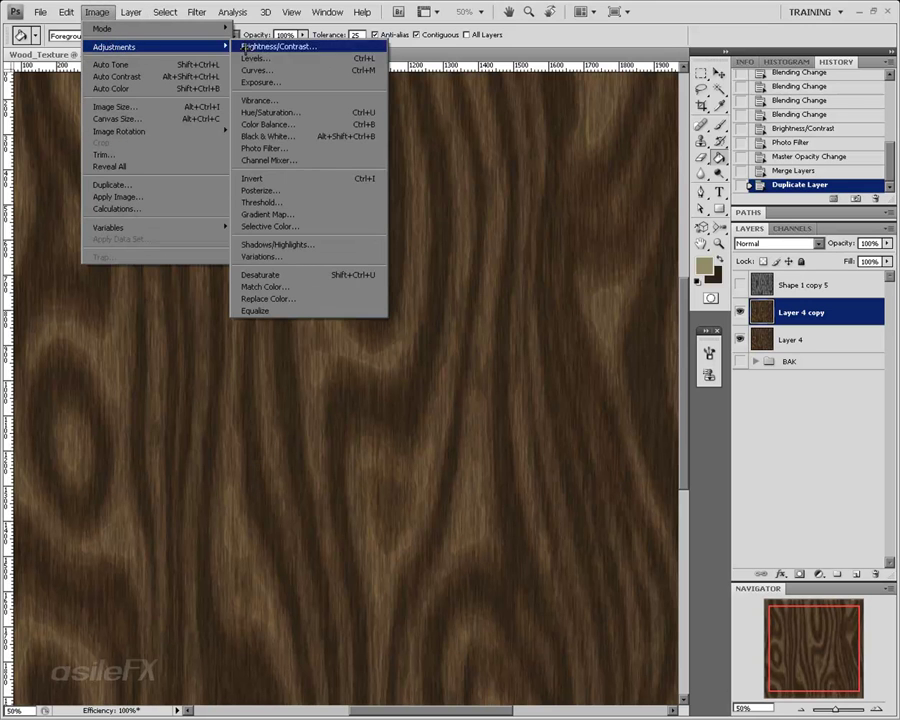
pyautogui.click(262, 202)
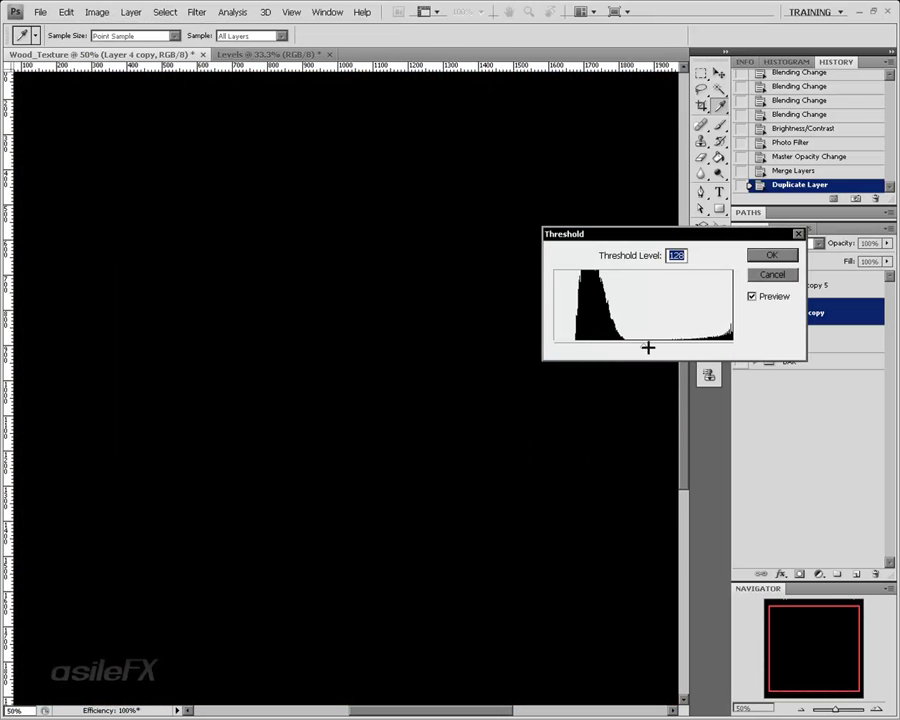
pyautogui.moveTo(646, 347); pyautogui.dragTo(585, 345)
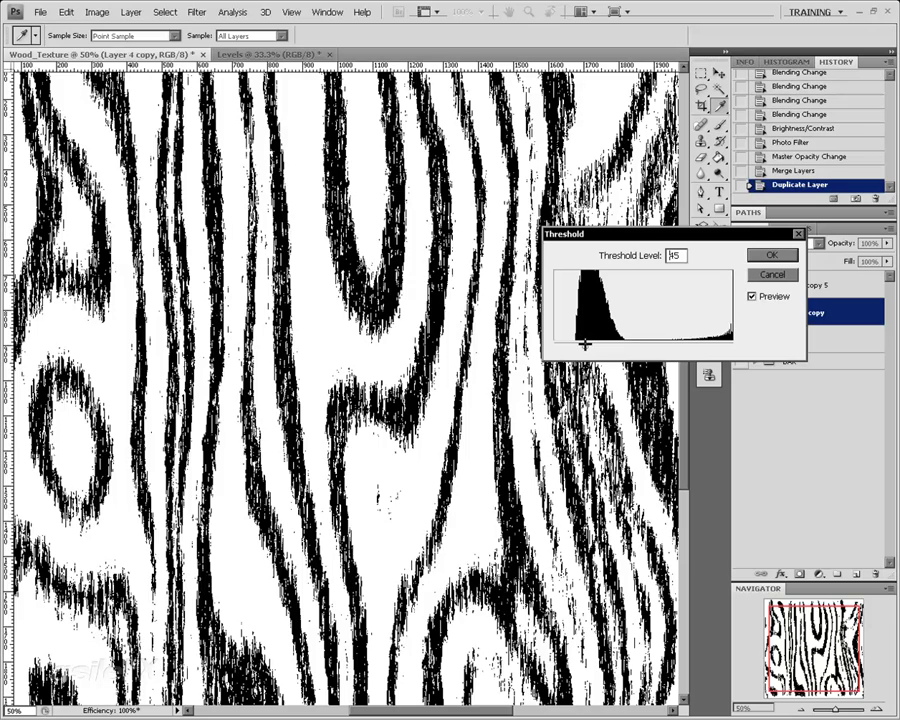
pyautogui.click(585, 345)
pyautogui.click(751, 255)
# - Hide the first thresholded copy, duplicate Layer 4 again, and apply a Threshold with level 70 to the new copy
pyautogui.moveTo(835, 342); pyautogui.dragTo(857, 574)
pyautogui.click(740, 312)
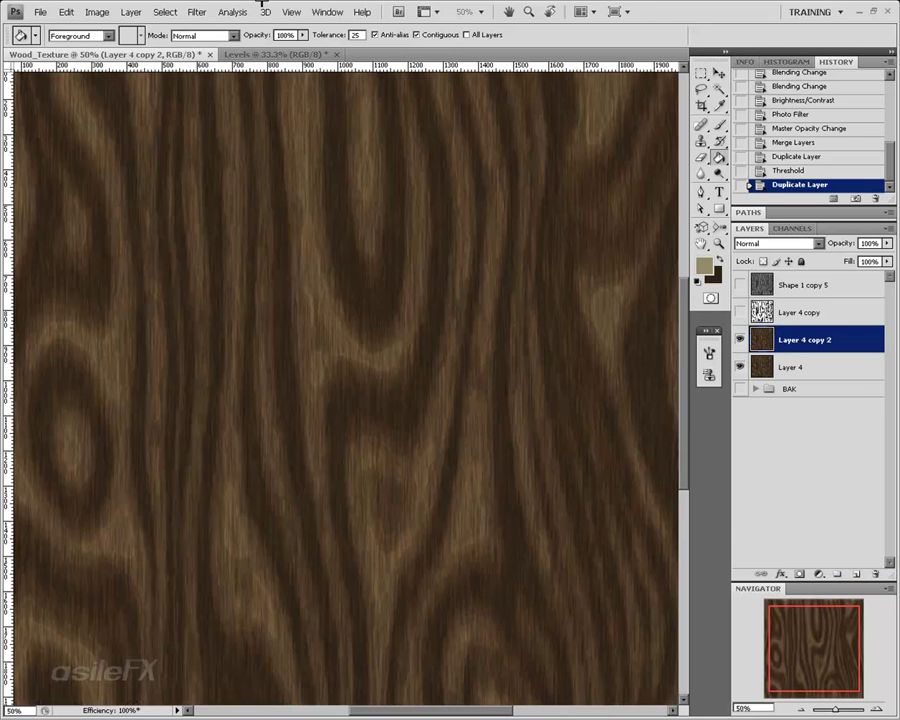
pyautogui.click(94, 12)
pyautogui.moveTo(115, 46)
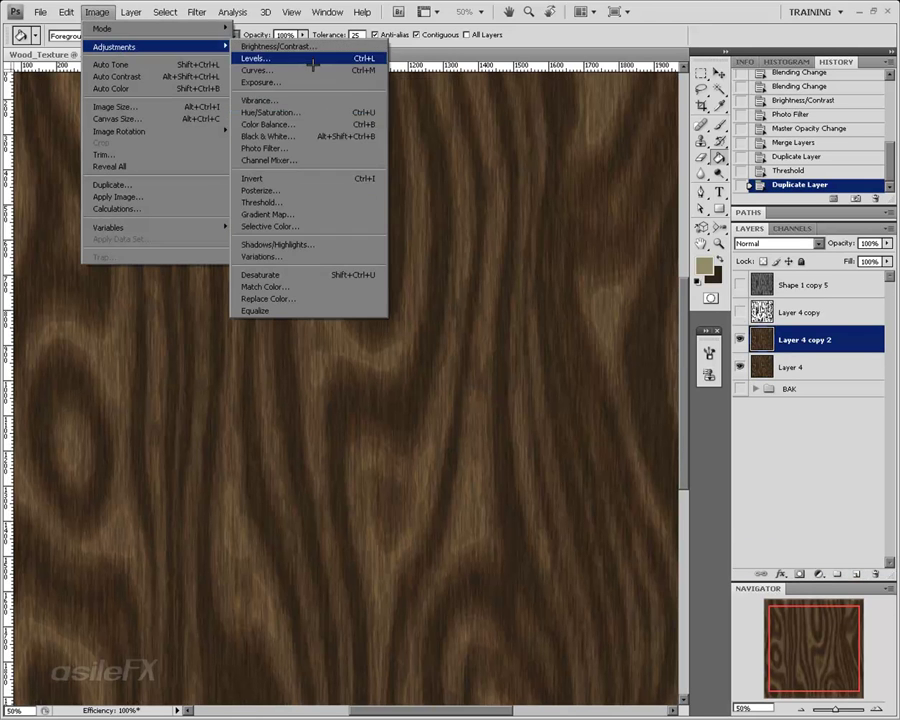
pyautogui.click(318, 204)
pyautogui.moveTo(629, 350); pyautogui.dragTo(602, 346)
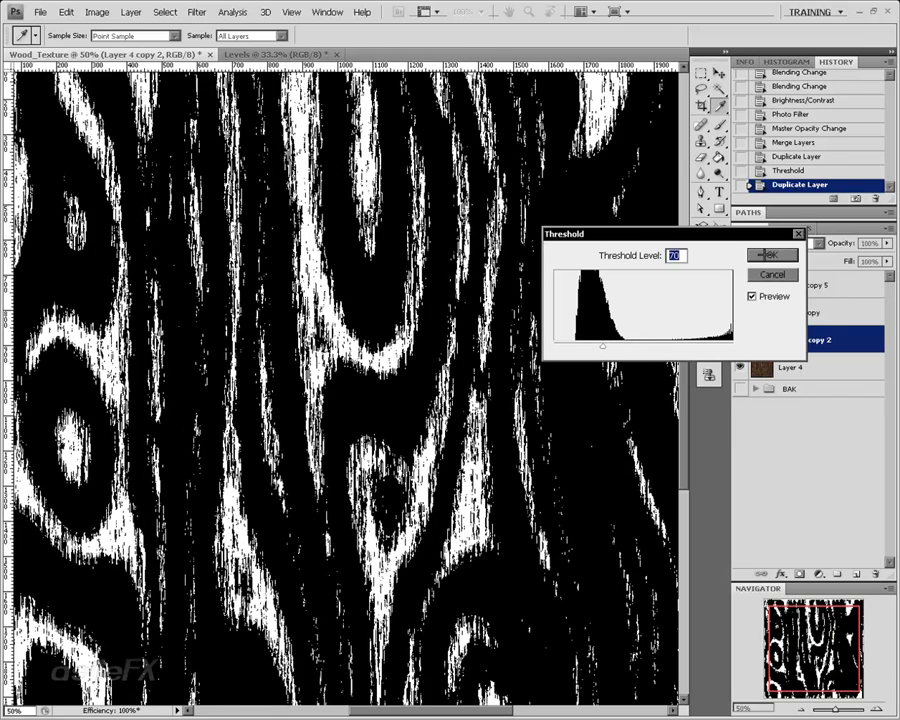
pyautogui.click(765, 255)
pyautogui.press('g')
# - Hide Layer 4 copy 2, duplicate Layer 4 a third time, and threshold it at a level between the other two copies
pyautogui.click(833, 383)
pyautogui.moveTo(829, 376); pyautogui.dragTo(855, 573)
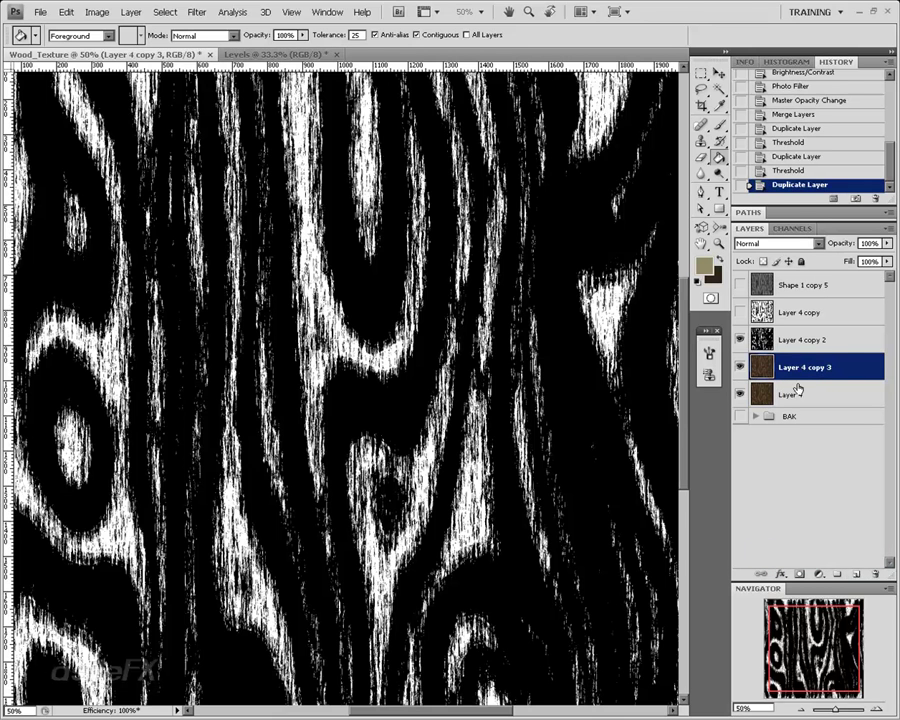
pyautogui.click(740, 341)
pyautogui.click(100, 12)
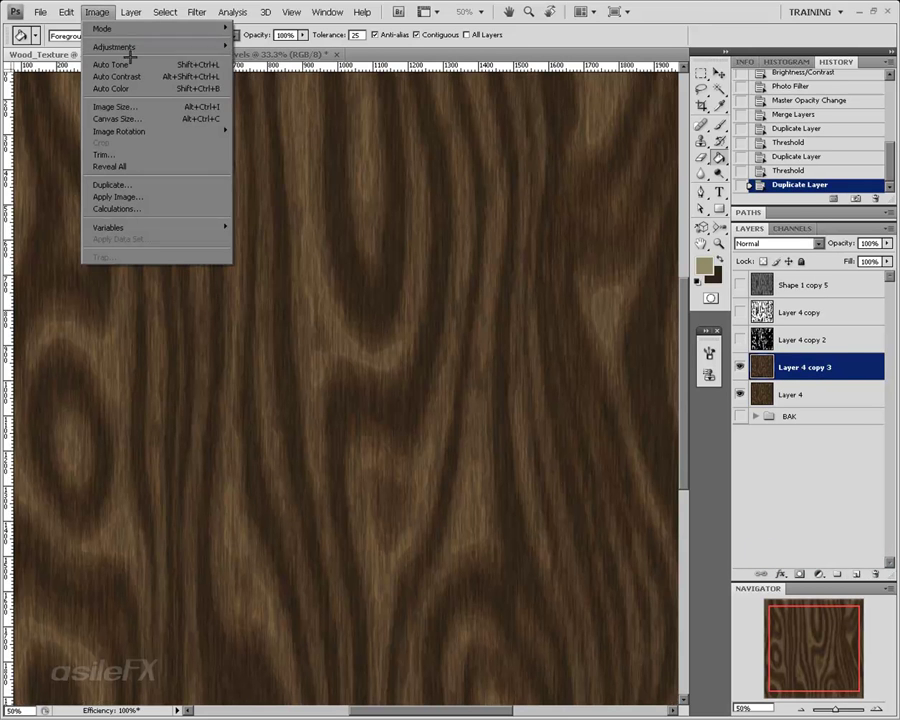
pyautogui.moveTo(128, 47)
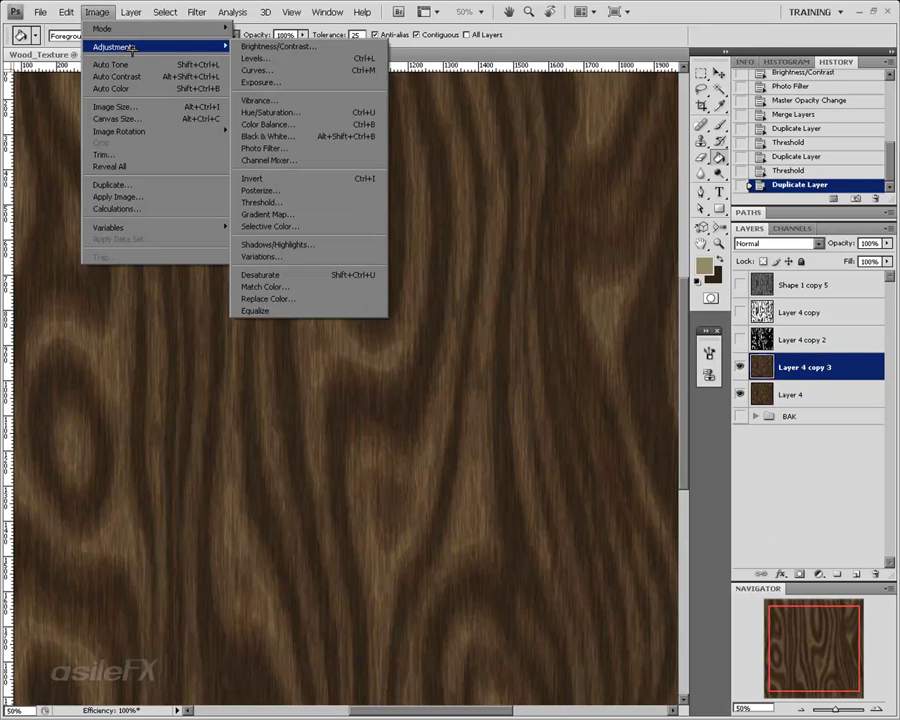
pyautogui.click(315, 202)
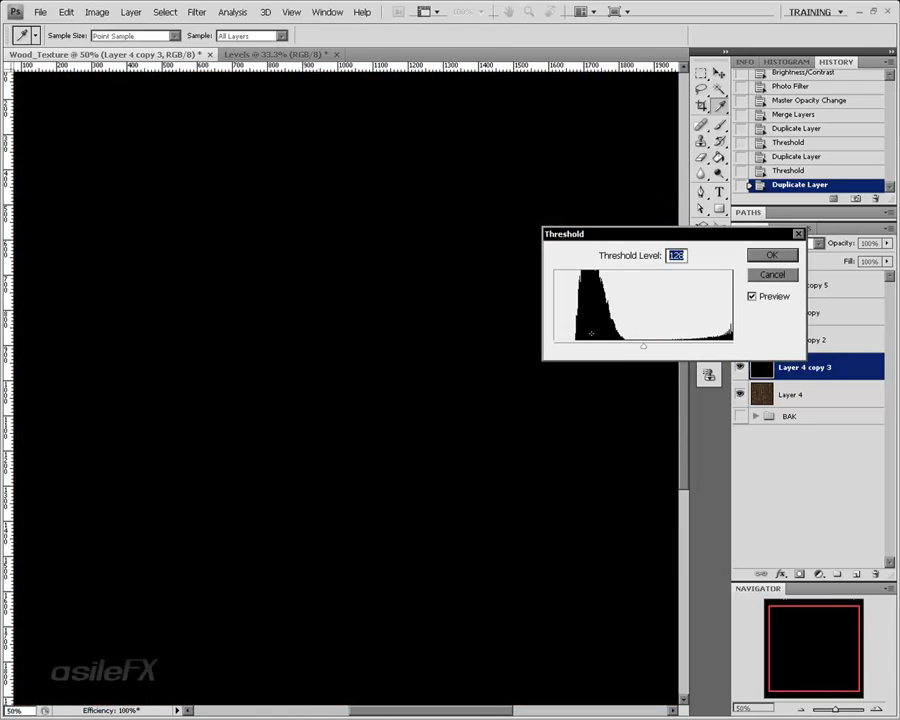
pyautogui.moveTo(643, 346); pyautogui.dragTo(596, 344)
pyautogui.click(771, 257)
pyautogui.press('g')
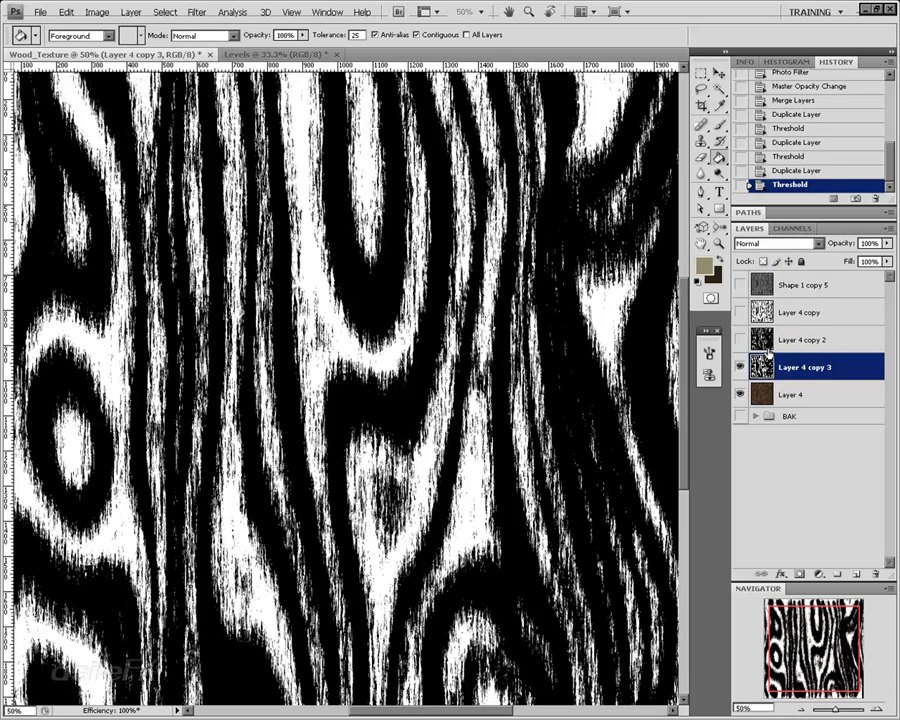
# - Compare the grain patterns of the thresholded layers Layer 4 copy and Layer 4 copy 3
pyautogui.moveTo(741, 314); pyautogui.dragTo(741, 341)
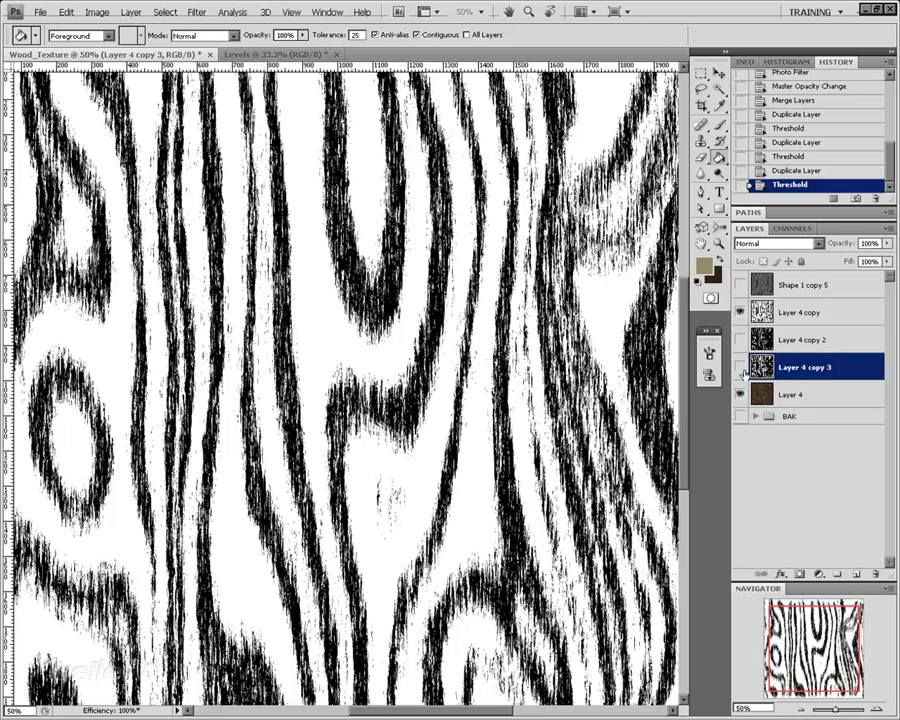
pyautogui.moveTo(742, 366); pyautogui.dragTo(741, 316)
pyautogui.click(741, 367)
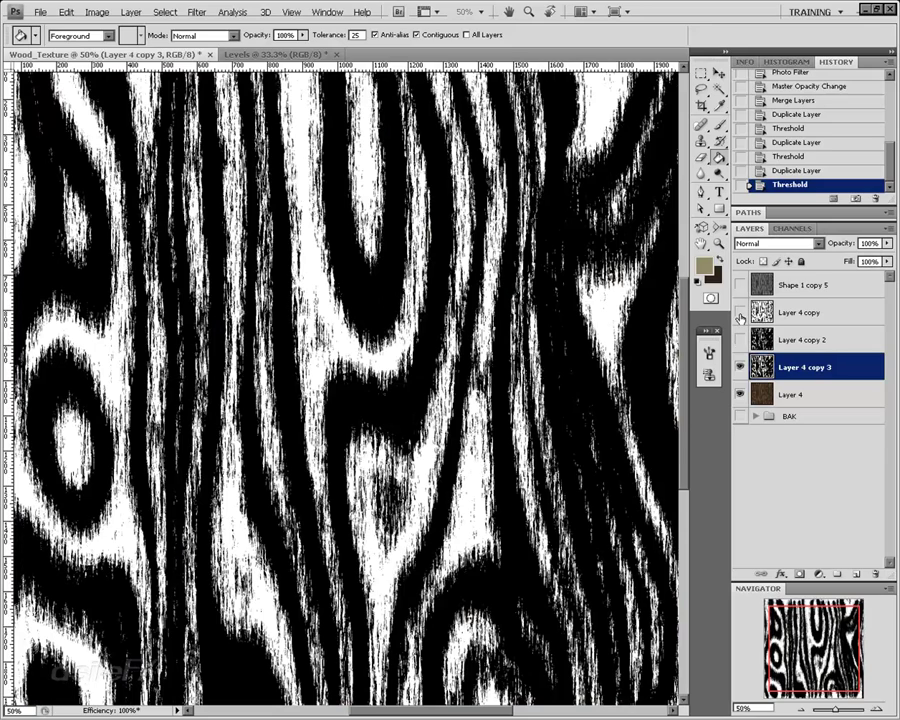
# - Show Layer 4 copy over Layer 4 copy 3, blending it with Lighten at 46% opacity
pyautogui.click(741, 316)
pyautogui.click(800, 312)
pyautogui.click(789, 243)
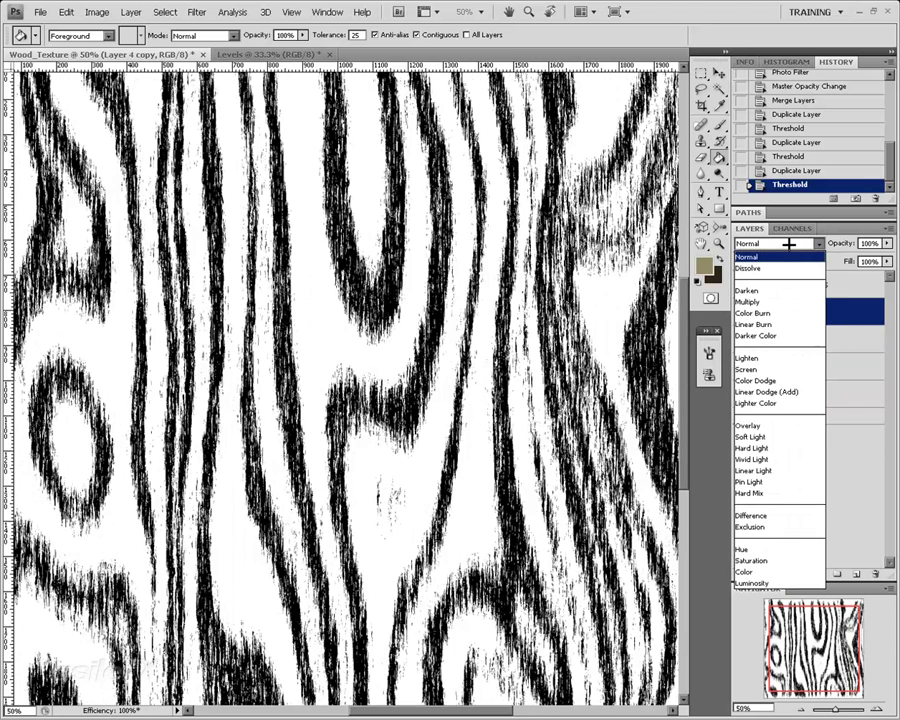
pyautogui.click(796, 357)
pyautogui.click(886, 243)
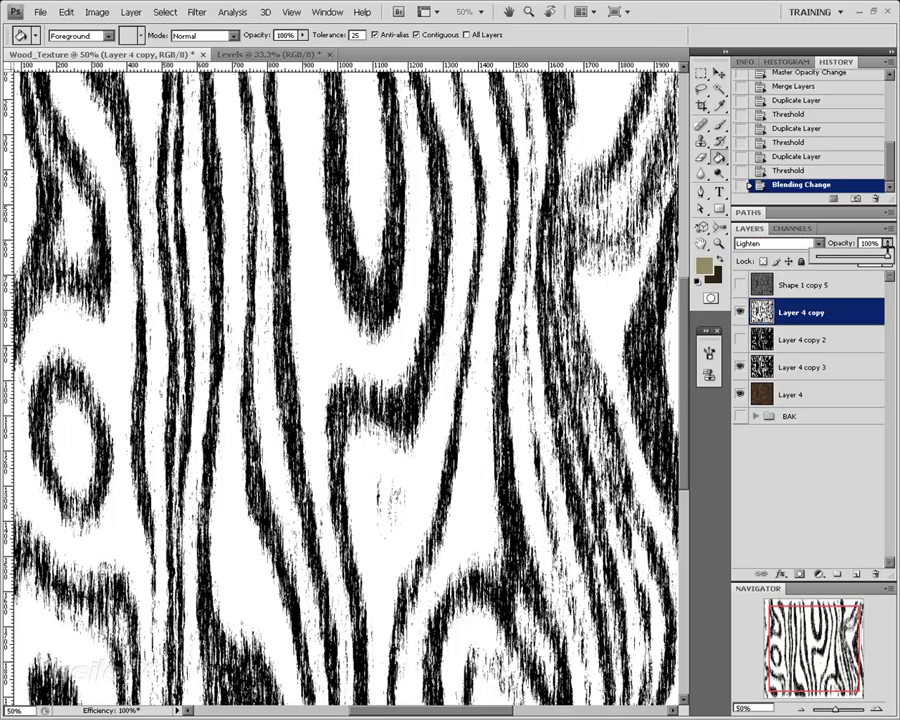
pyautogui.moveTo(884, 253); pyautogui.dragTo(848, 253)
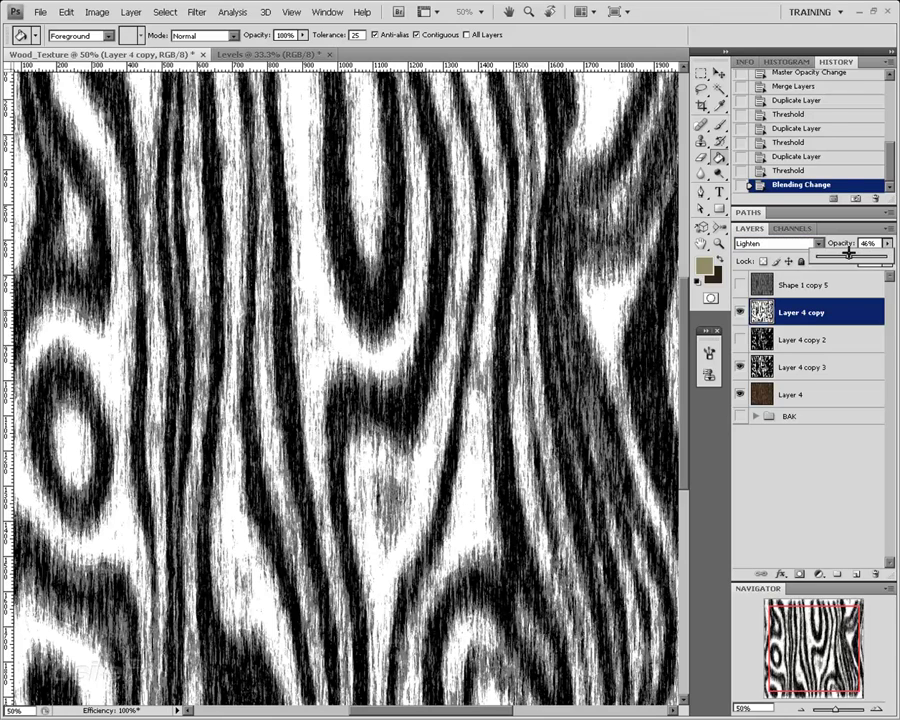
# - Show Layer 4 copy 2 with Lighten blending and invert its black and white
pyautogui.click(781, 345)
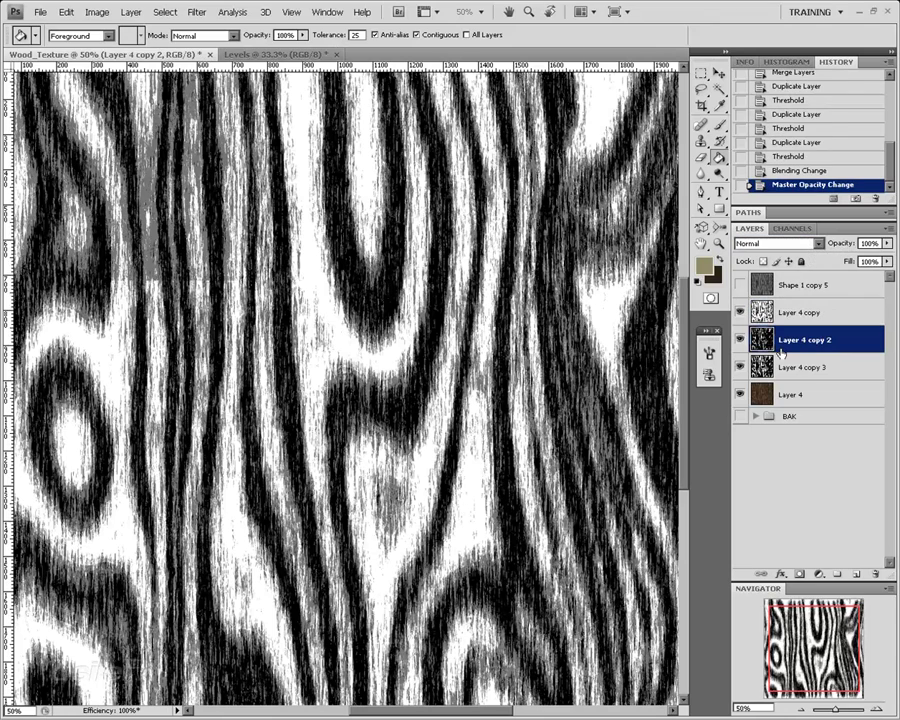
pyautogui.click(786, 243)
pyautogui.click(746, 358)
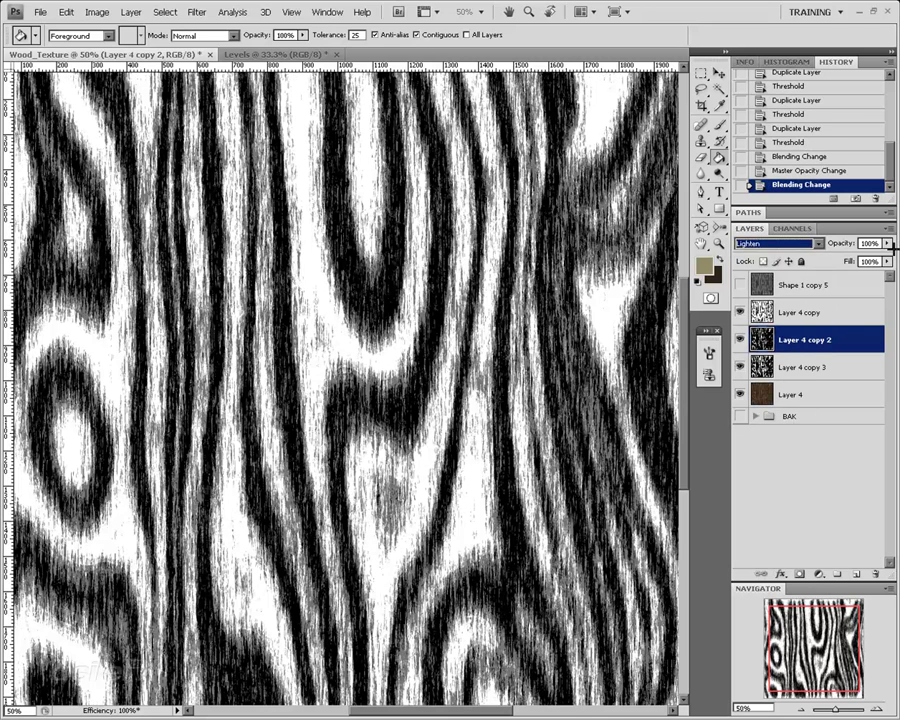
pyautogui.moveTo(890, 245); pyautogui.dragTo(842, 349)
pyautogui.hotkey('ctrl', 'i')
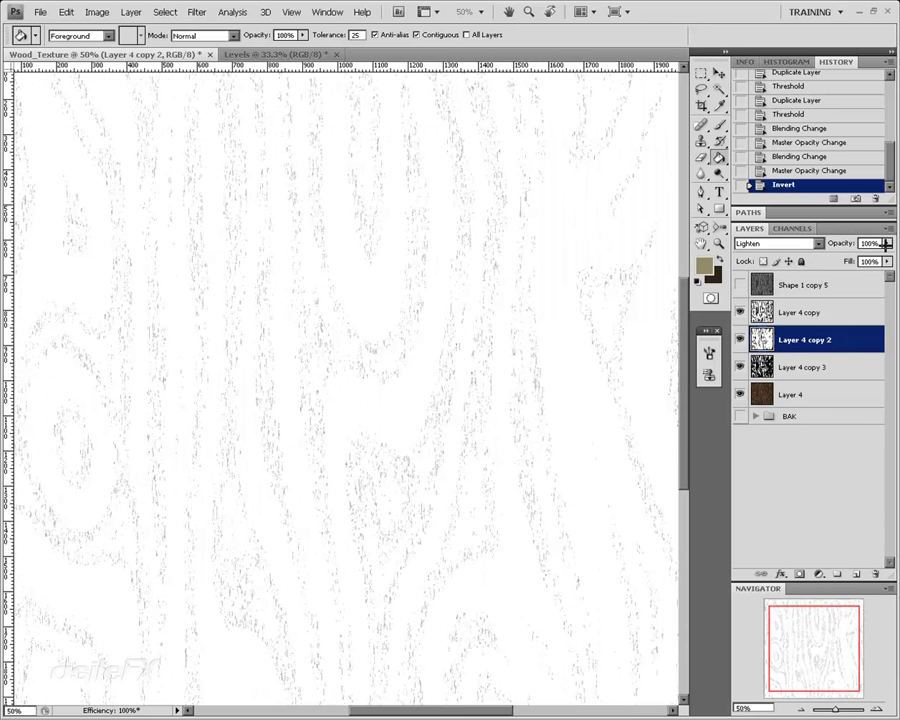
# - Place the inverted Layer 4 copy 2 above Layer 4 copy, blended with Darken at 40% opacity
pyautogui.click(885, 243)
pyautogui.moveTo(856, 254); pyautogui.dragTo(819, 258)
pyautogui.click(777, 243)
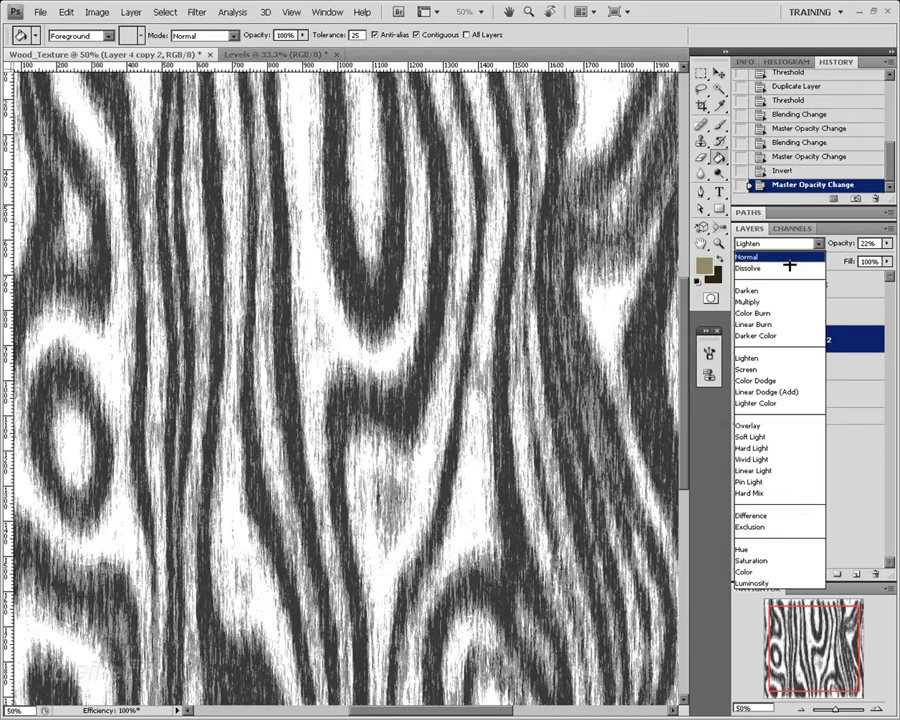
pyautogui.click(785, 290)
pyautogui.moveTo(855, 254); pyautogui.dragTo(873, 255)
pyautogui.moveTo(815, 340); pyautogui.dragTo(822, 306)
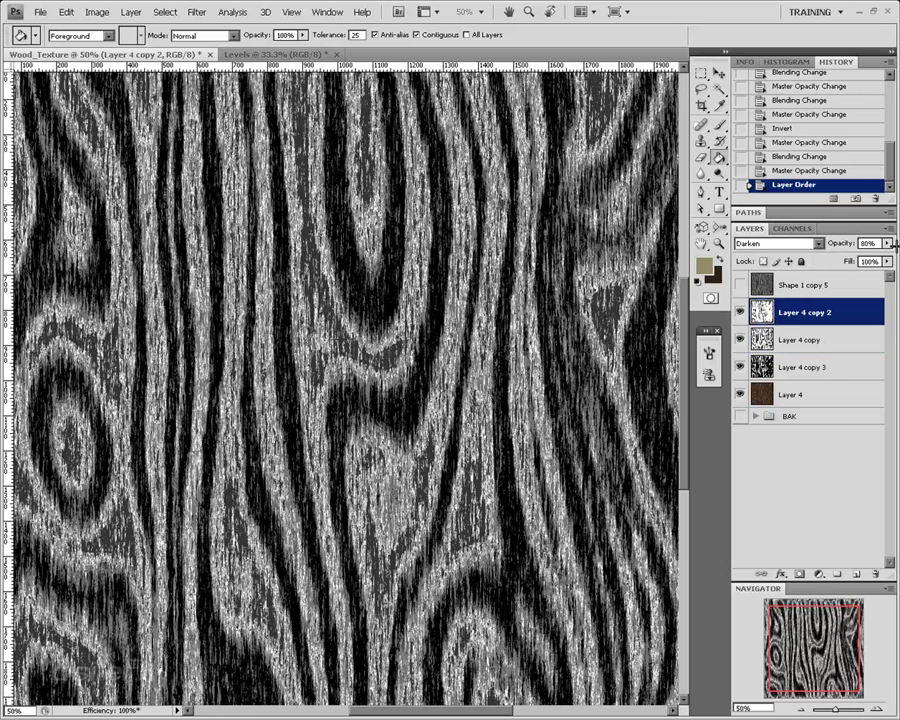
pyautogui.click(885, 243)
pyautogui.moveTo(868, 252); pyautogui.dragTo(843, 256)
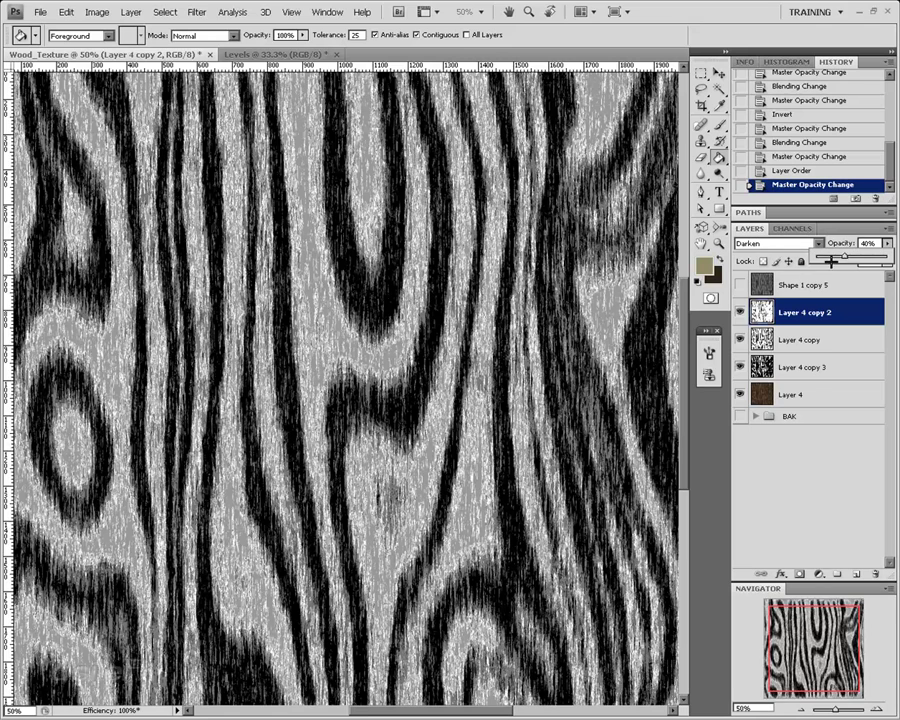
# - Check the combined grain with Layer 4 copy 3 and Layer 4 copy 2 hidden and shown, at 33.3% and 50% zoom
pyautogui.moveTo(816, 656); pyautogui.dragTo(826, 655)
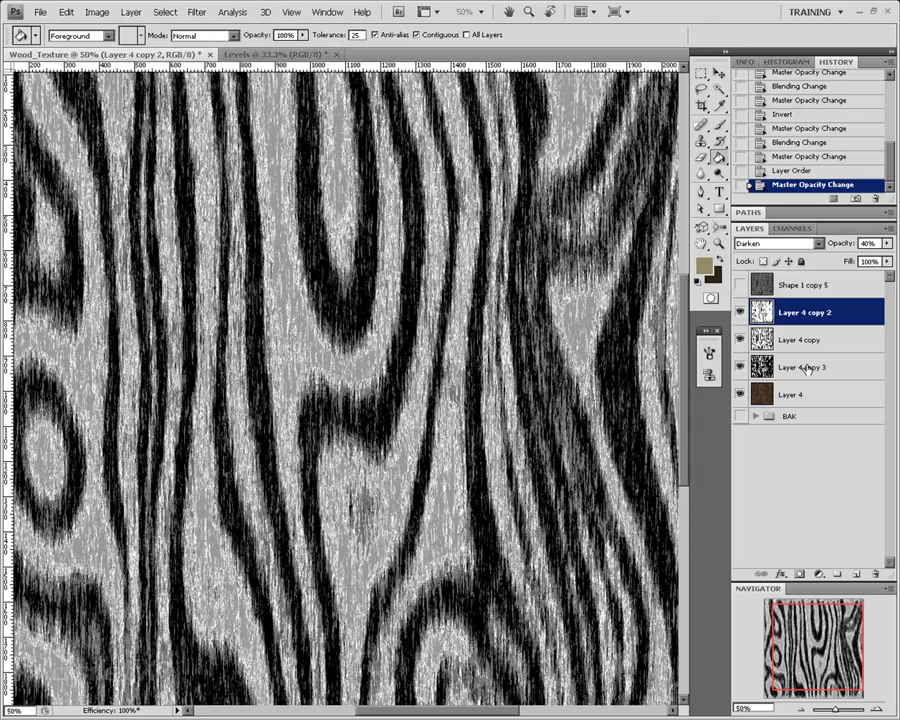
pyautogui.click(742, 368)
pyautogui.click(742, 368)
pyautogui.click(741, 313)
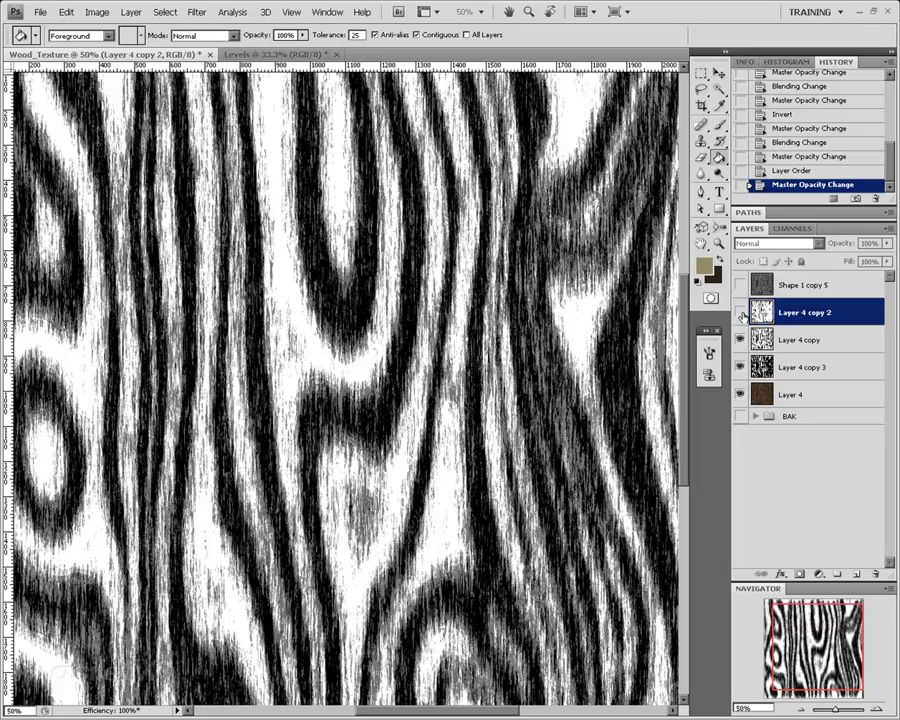
pyautogui.click(741, 314)
pyautogui.click(741, 314)
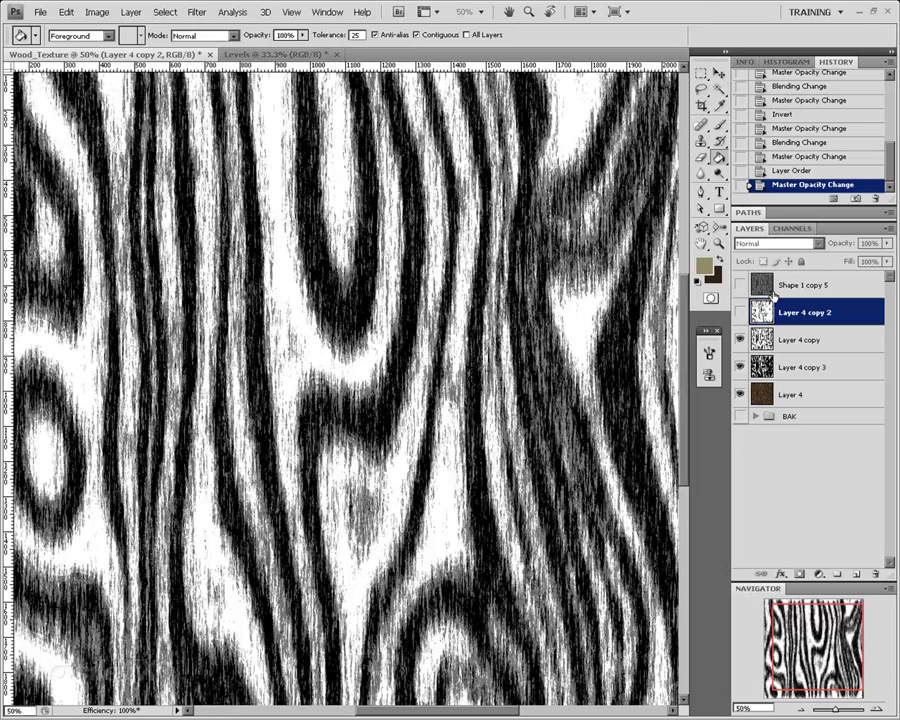
pyautogui.click(741, 314)
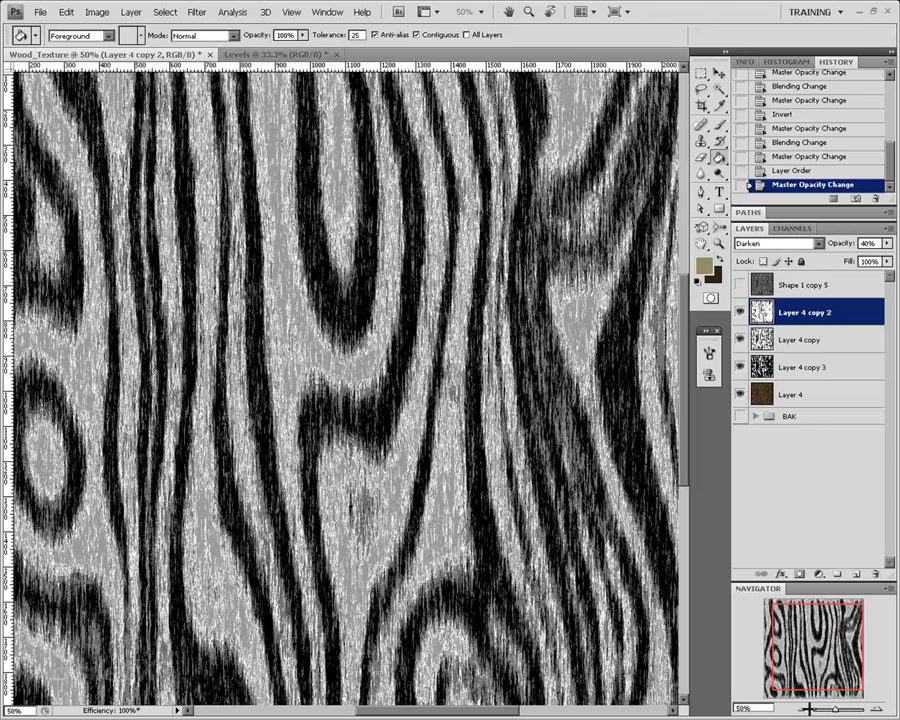
pyautogui.hotkey('ctrl', '-')
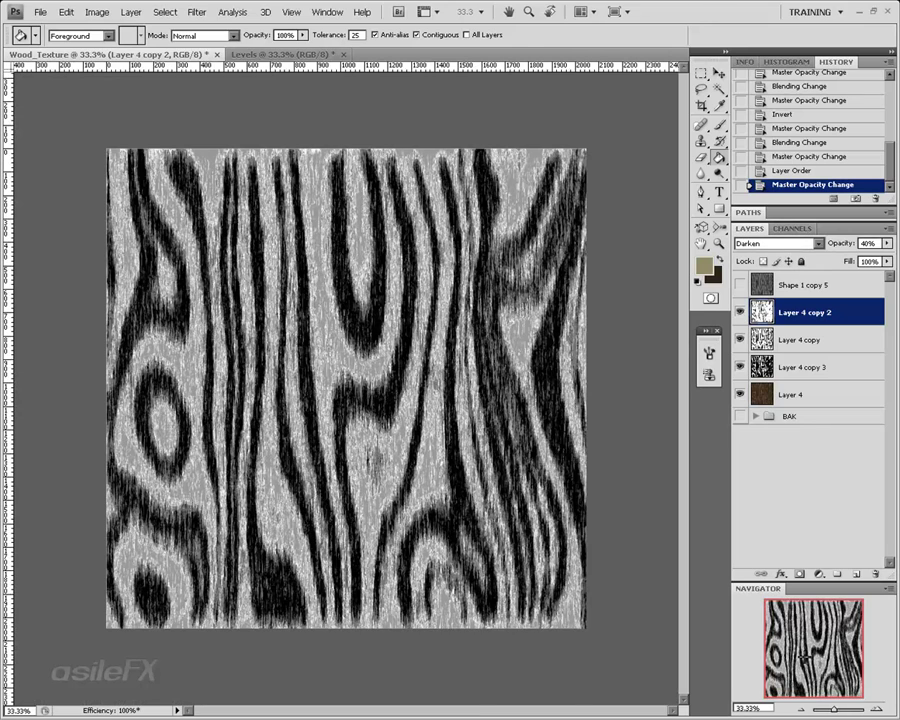
pyautogui.click(877, 707)
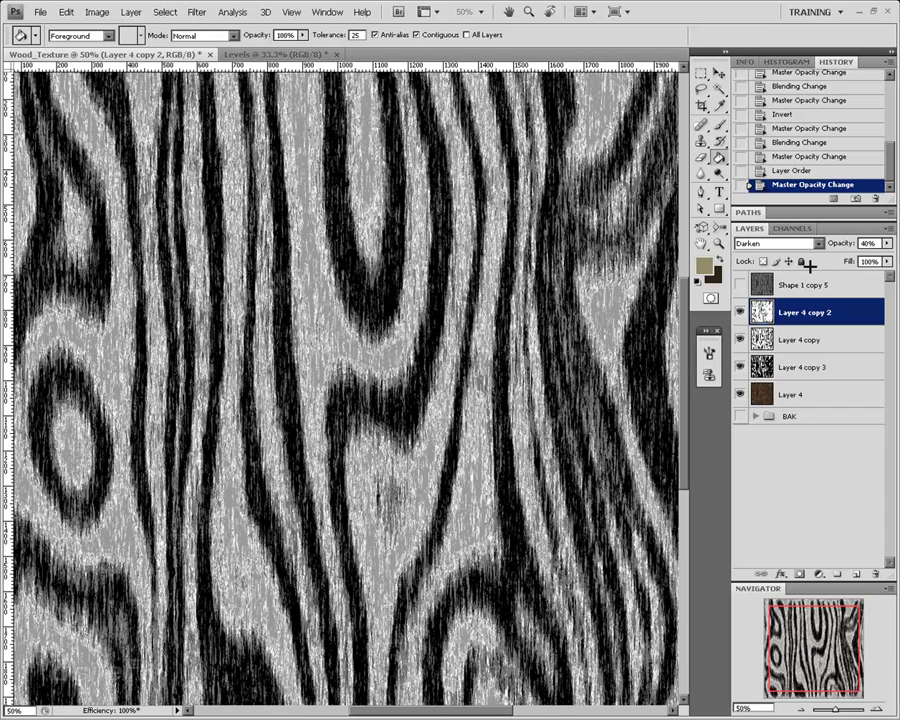
# - Readjust the opacity of Layer 4 copy 2 and set Layer 4 copy to 30% opacity
pyautogui.moveTo(886, 243); pyautogui.dragTo(837, 255)
pyautogui.click(844, 342)
pyautogui.click(886, 243)
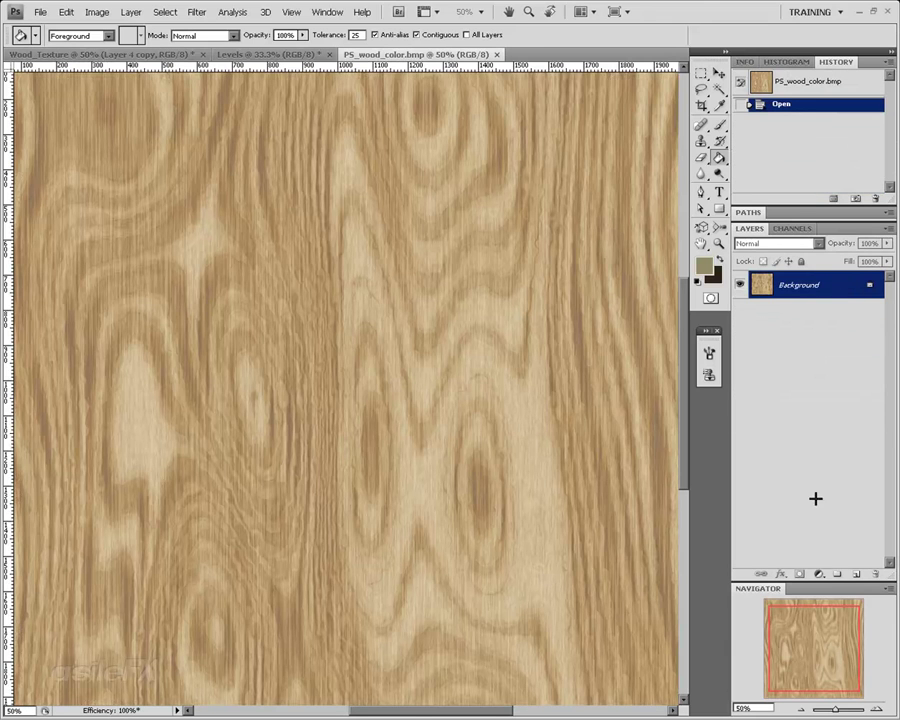
# - Compare the PS_wood_color.bmp example with Wood_Texture showing only Layer 4, viewing both documents at 33.3% zoom
pyautogui.moveTo(834, 626); pyautogui.dragTo(848, 652)
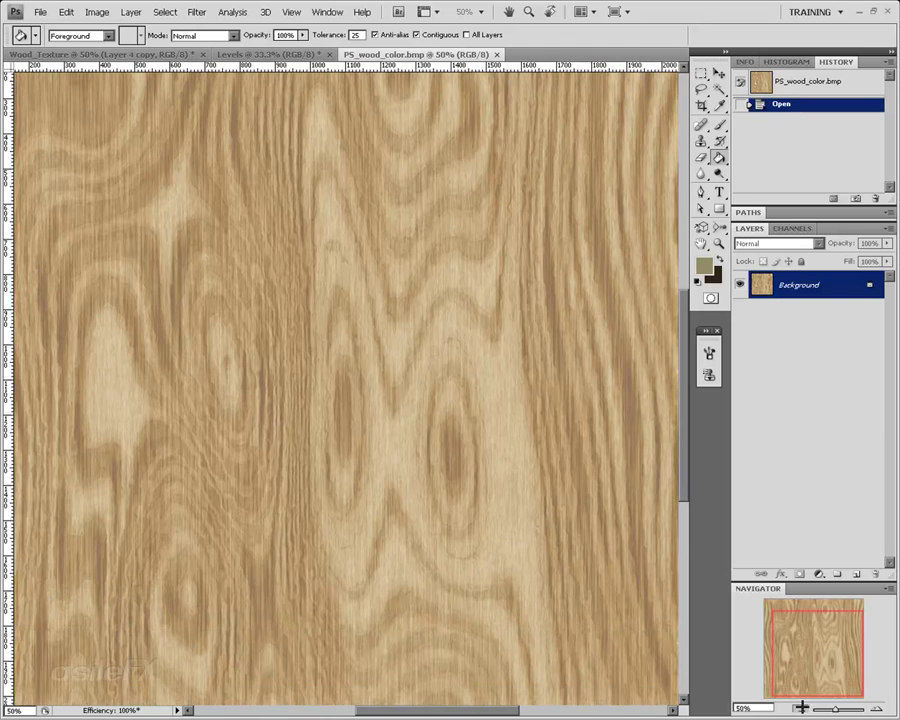
pyautogui.hotkey('ctrl', '-')
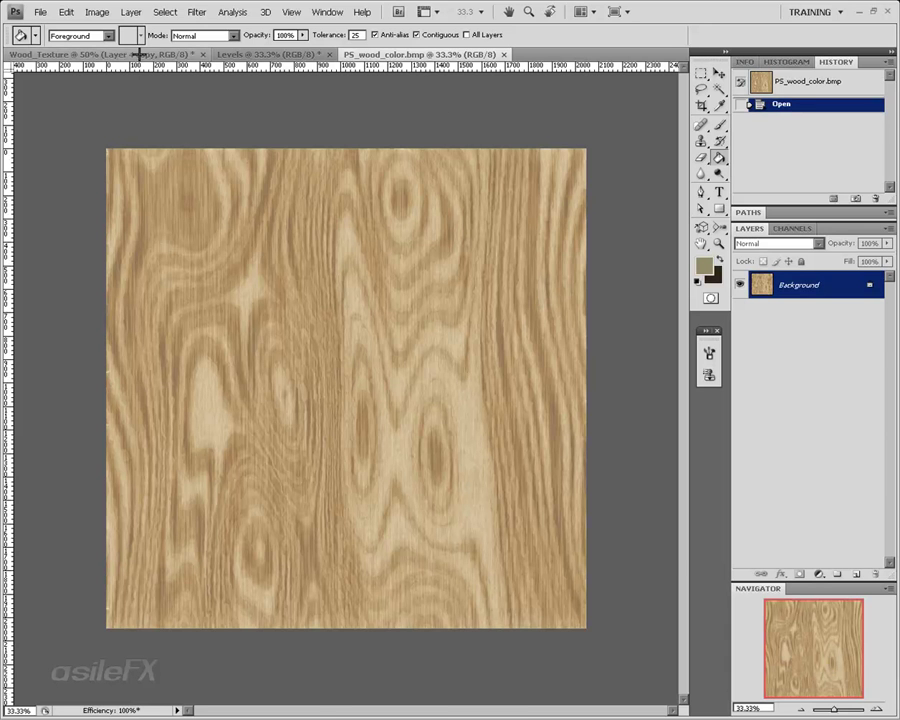
pyautogui.hotkey('ctrl', 'Tab')
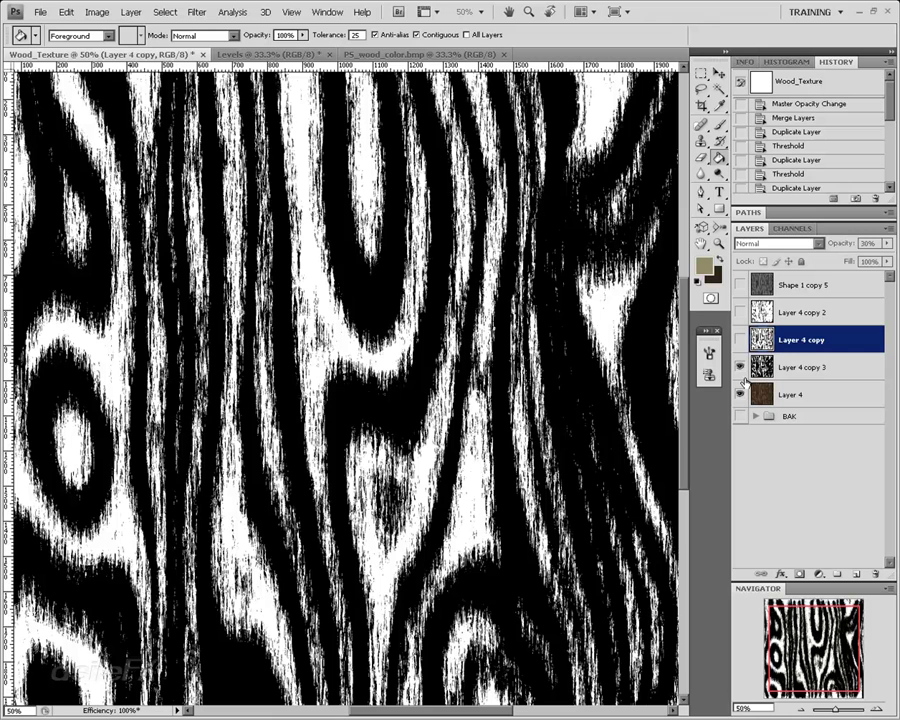
pyautogui.click(740, 367)
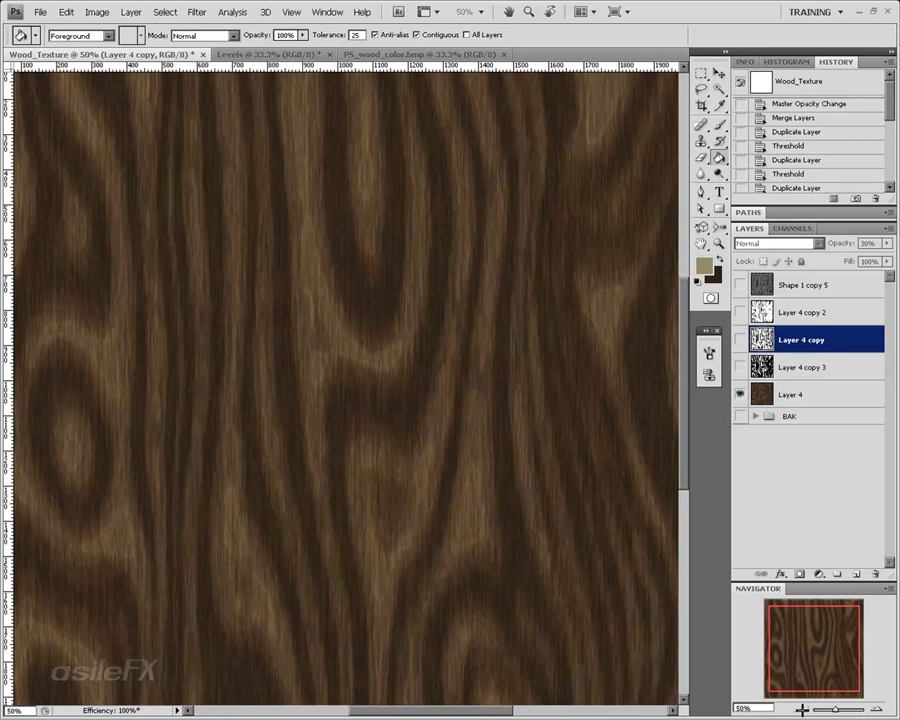
pyautogui.hotkey('ctrl', '-')
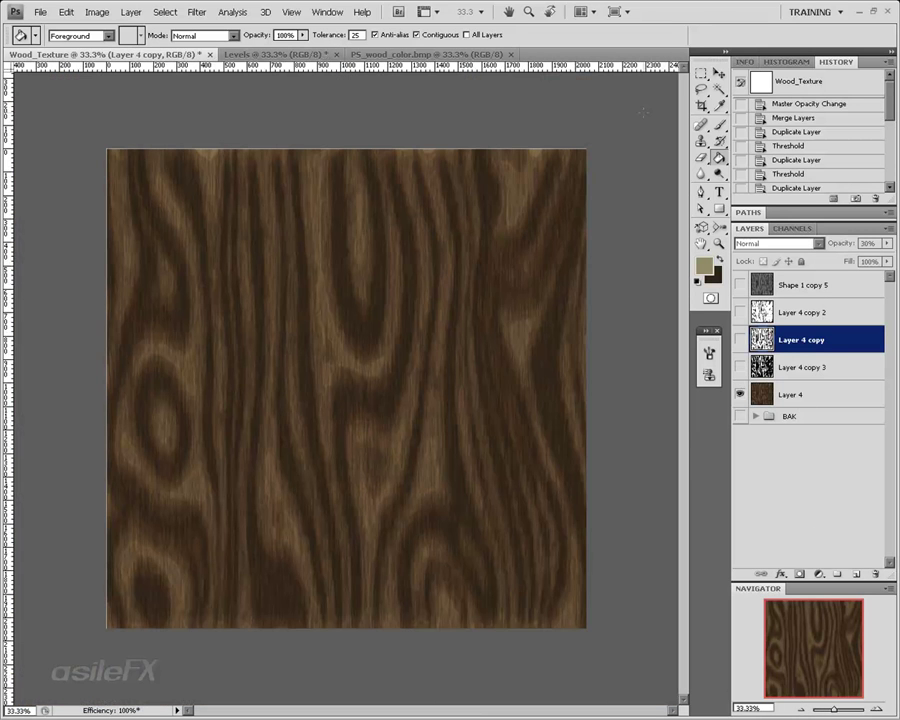
pyautogui.click(428, 54)
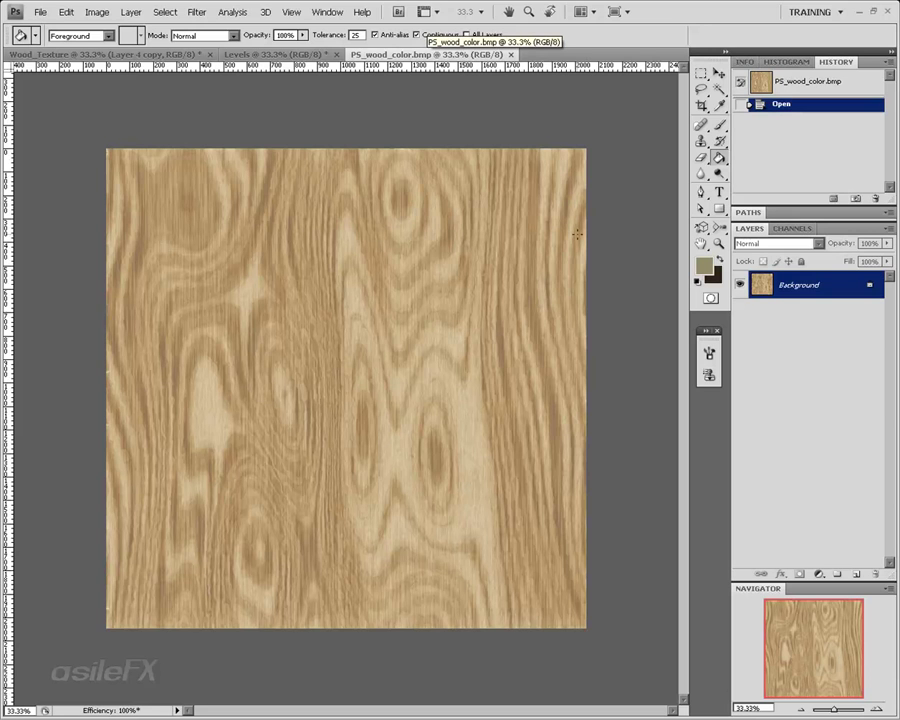